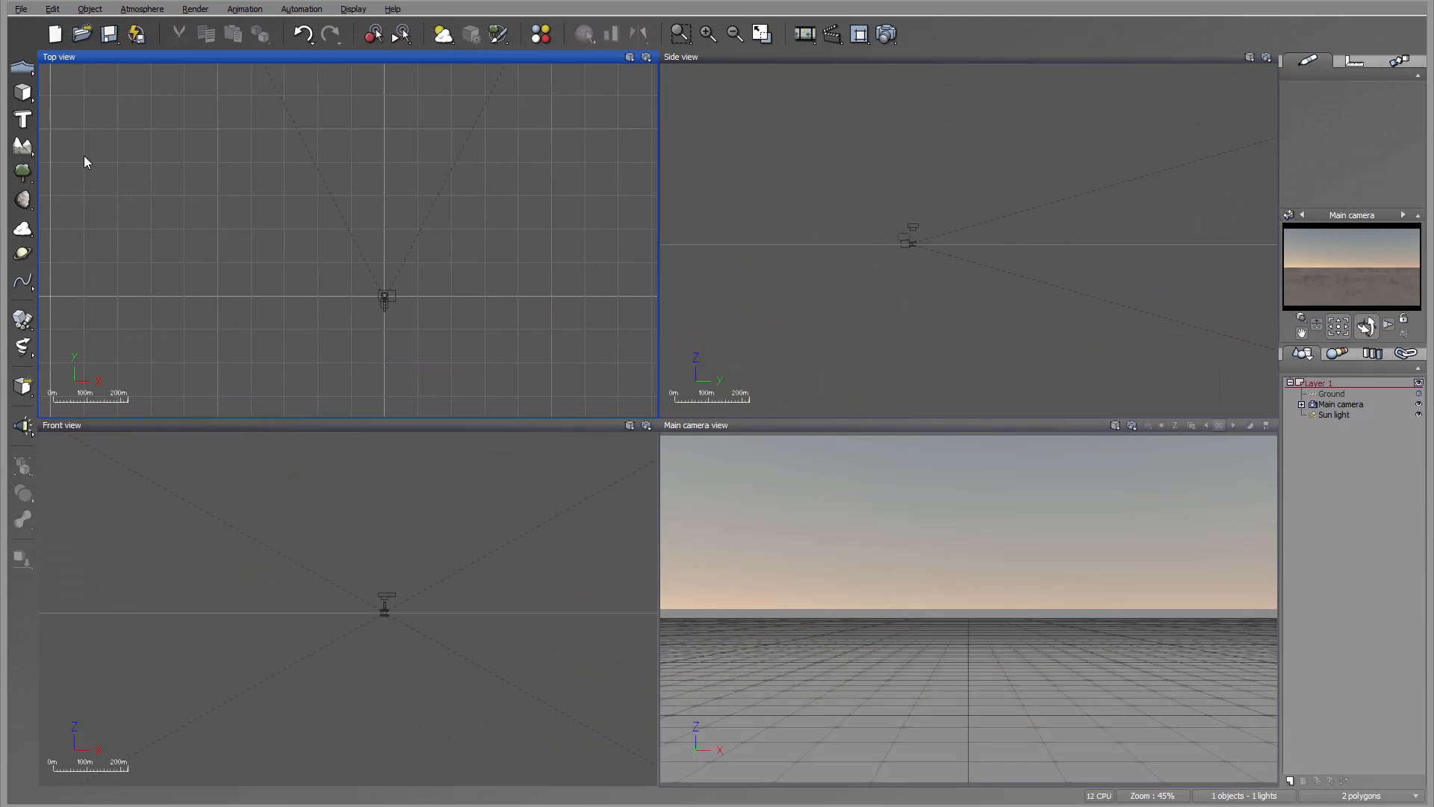
Step: Add a terrain in front of the main camera and open it in the Terrain Editor
click(23, 146)
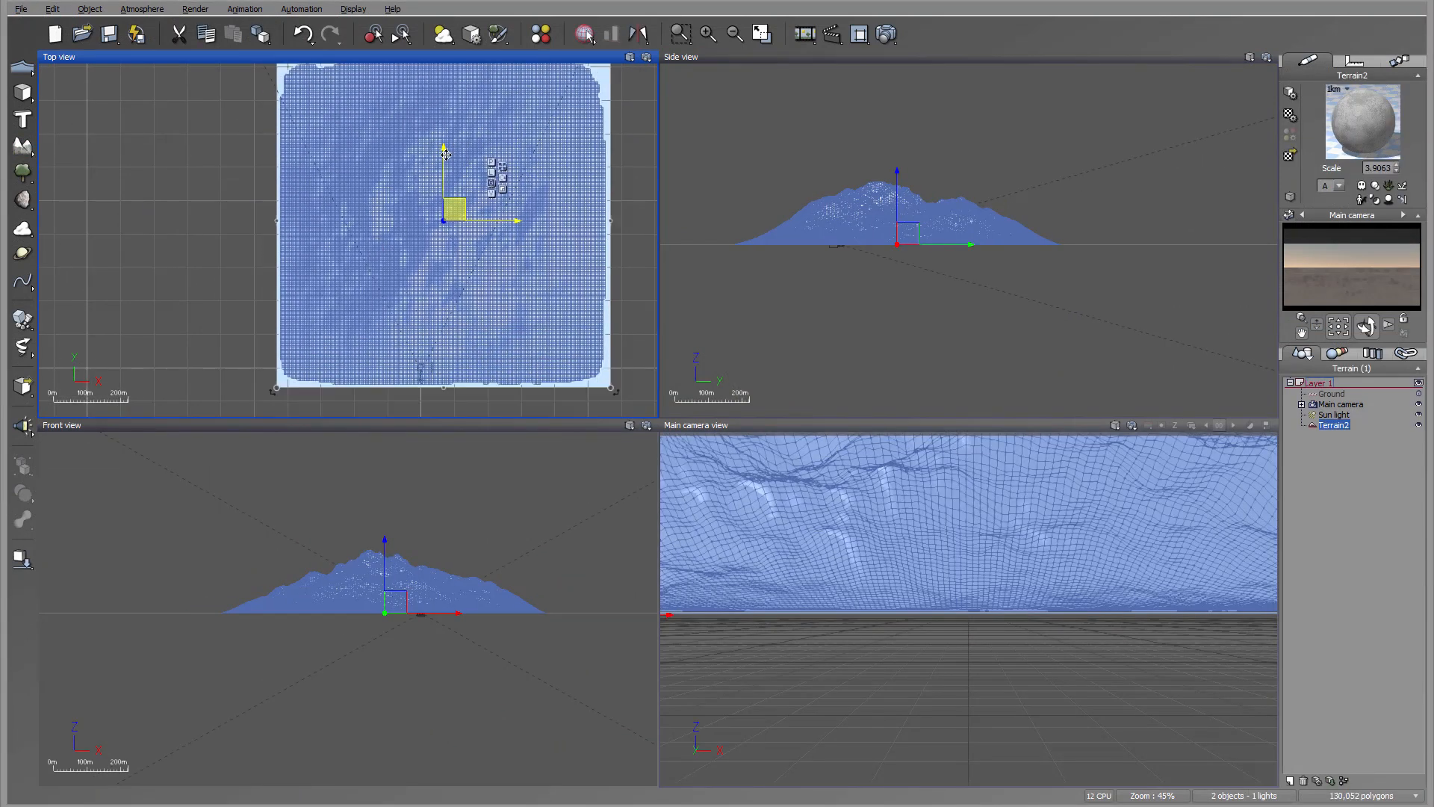
drag(446, 155, 432, 200)
right_click(392, 206)
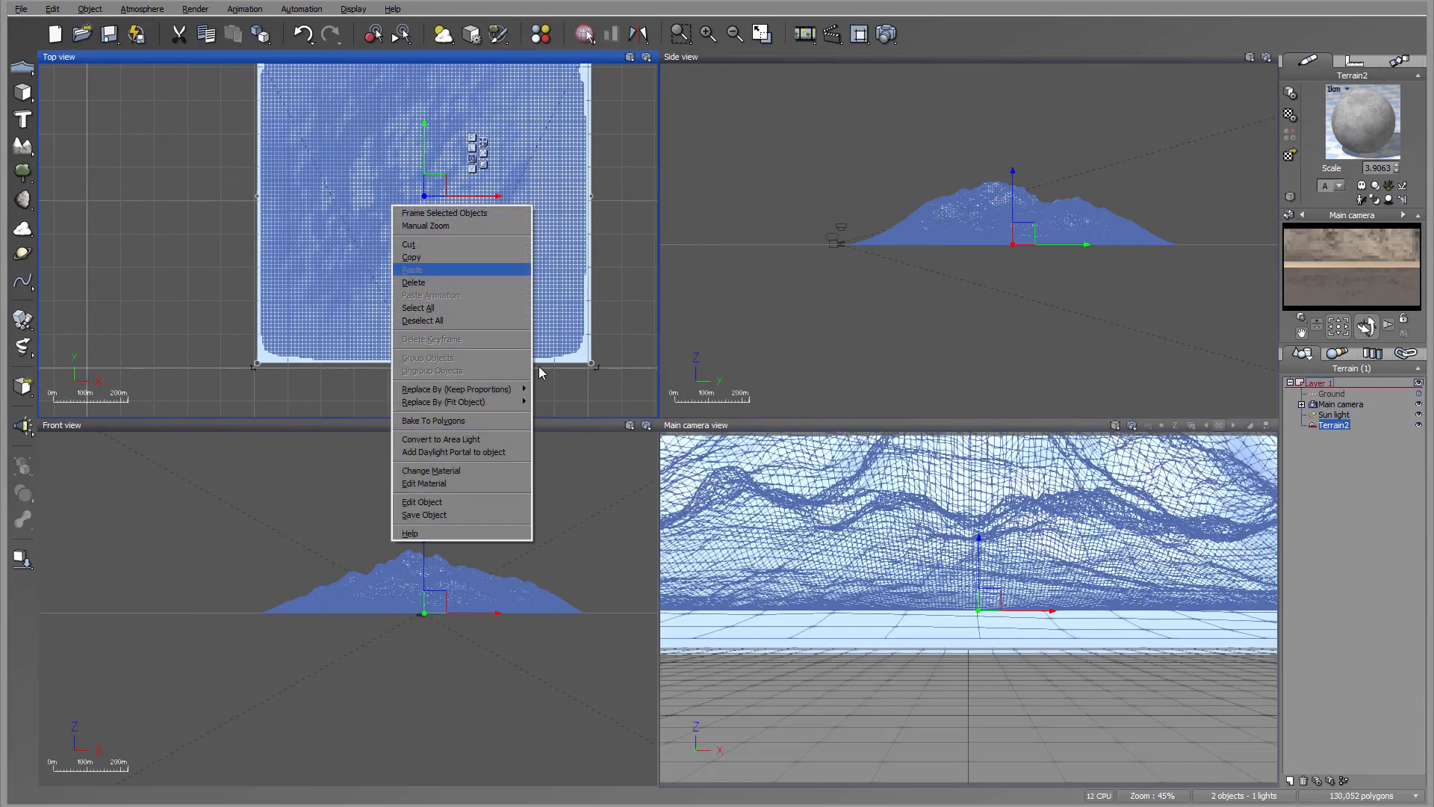
click(433, 502)
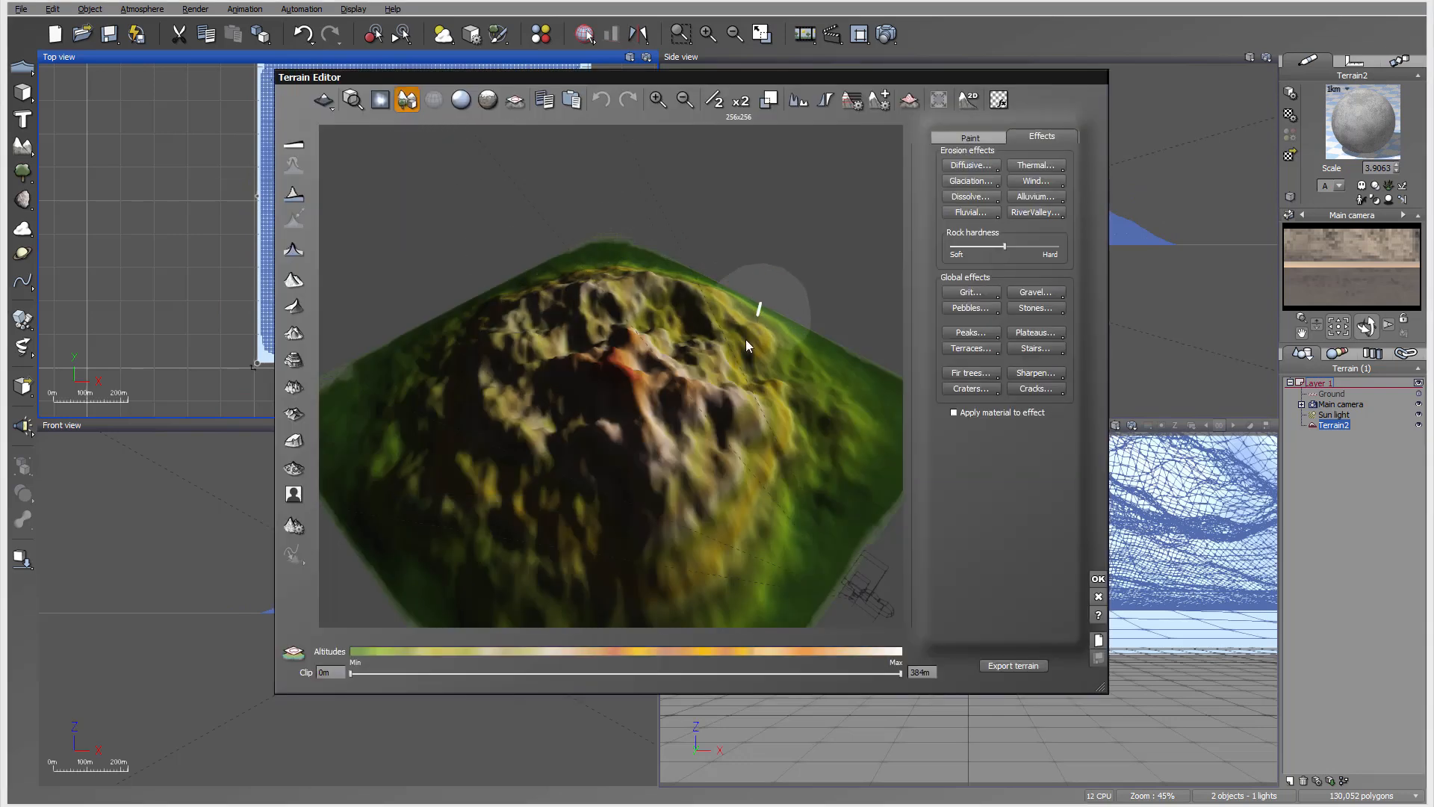
mouse_move(745, 339)
mouse_down()
mouse_move(602, 402)
mouse_move(650, 223)
mouse_move(644, 391)
mouse_move(671, 321)
mouse_move(647, 350)
mouse_up()
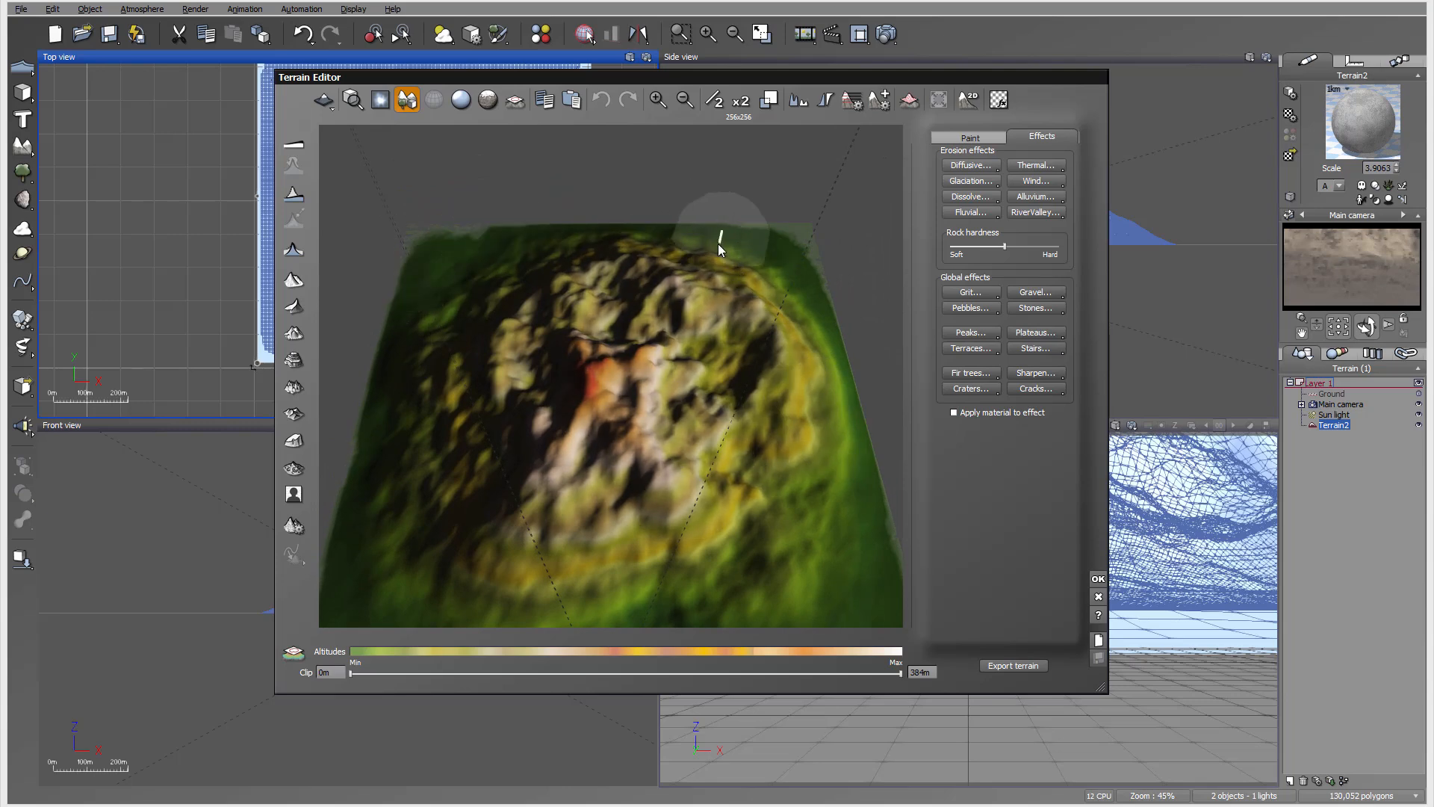
Step: Reset the terrain to a flat surface and raise its resolution to 2048x2048
click(294, 143)
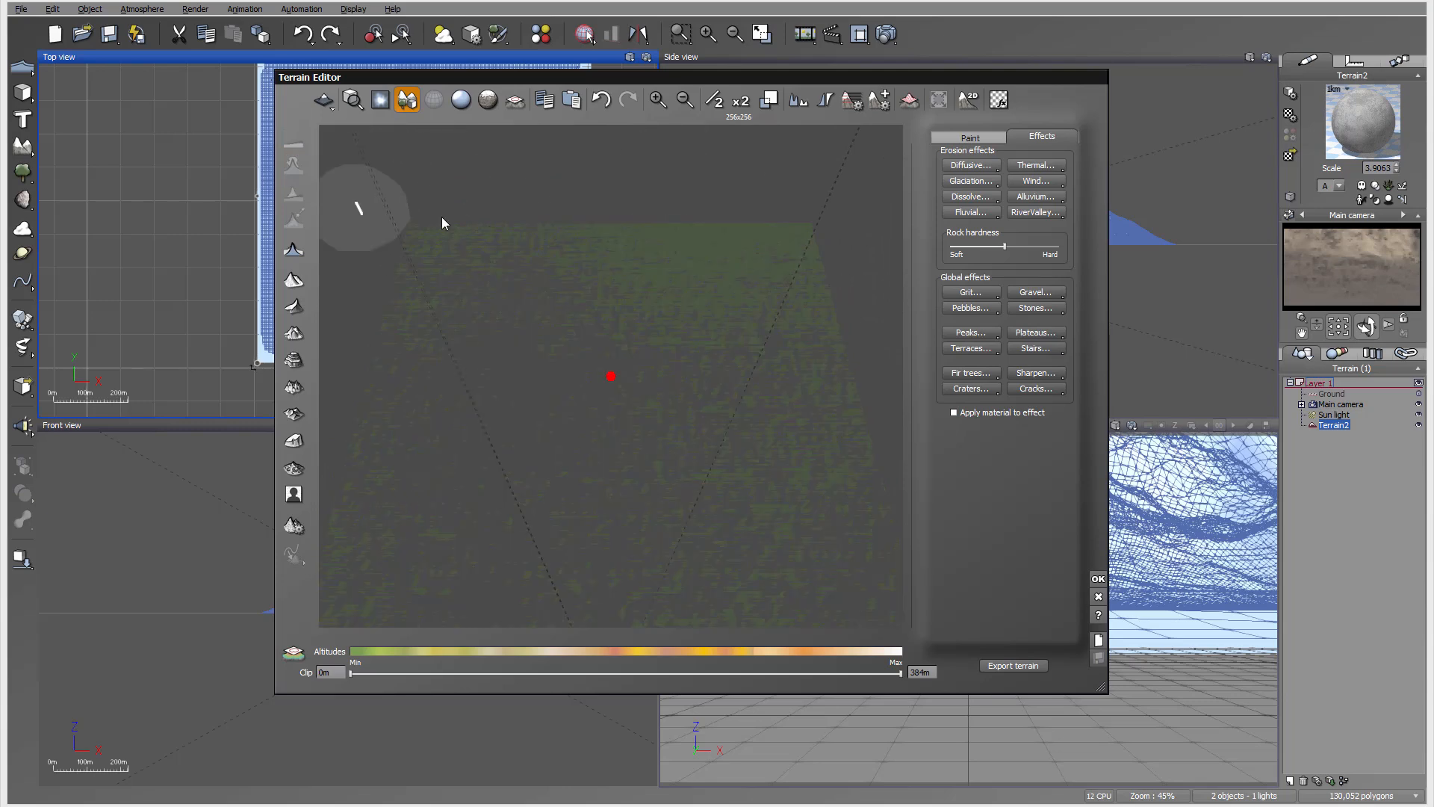
mouse_move(722, 418)
right_down()
mouse_move(722, 333)
mouse_move(725, 411)
right_up()
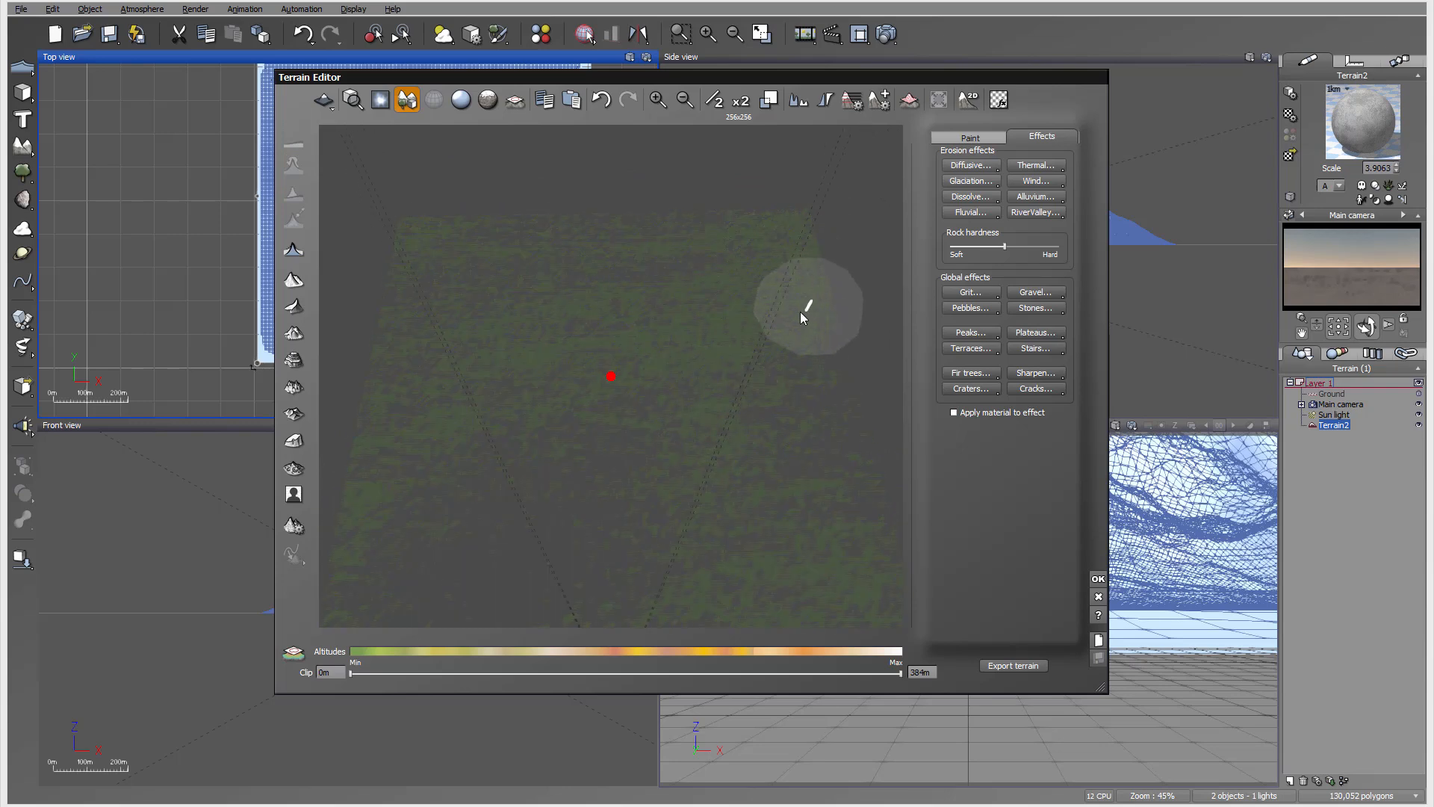
right_drag(800, 311, 799, 300)
mouse_move(633, 316)
right_down()
mouse_move(664, 329)
mouse_move(633, 325)
right_up()
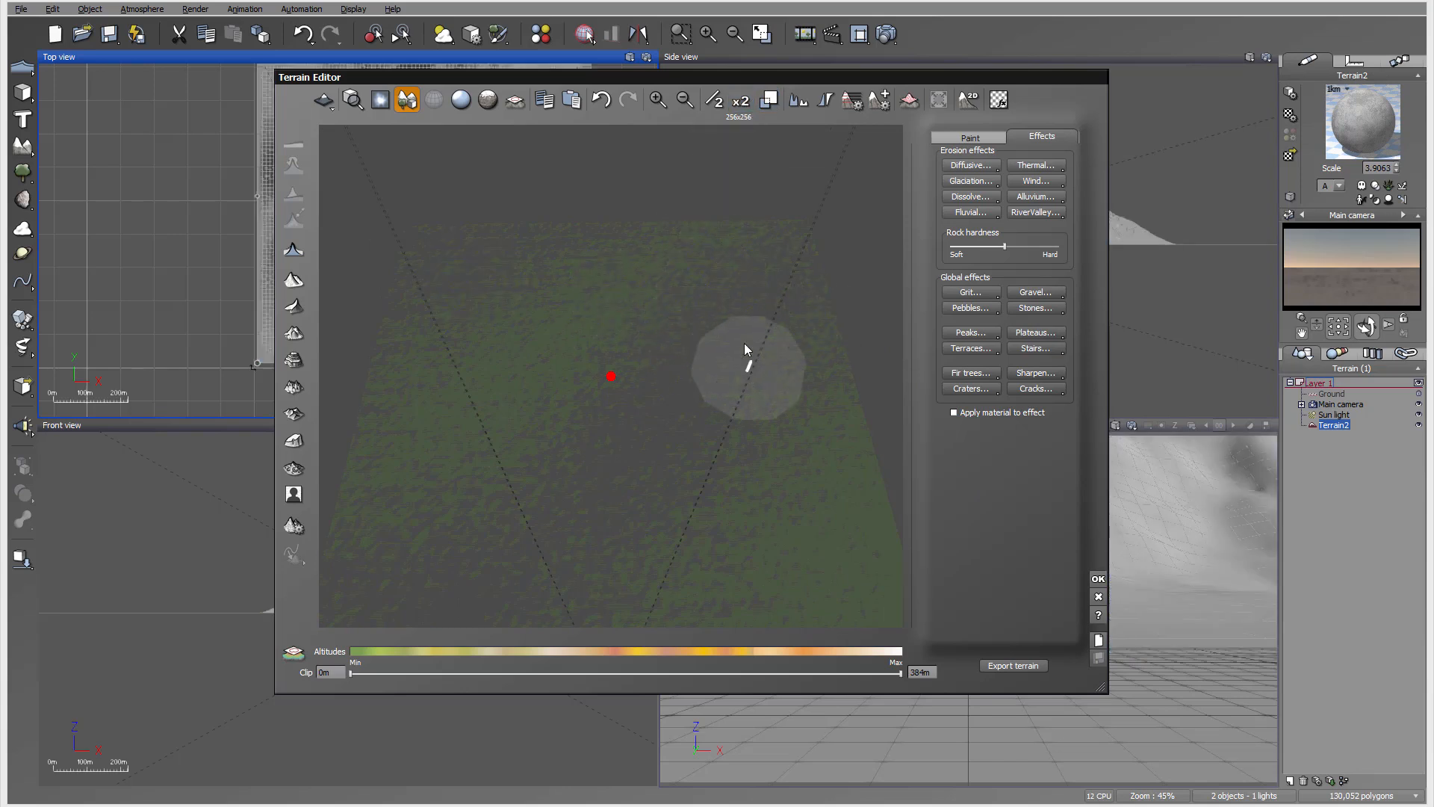
click(742, 101)
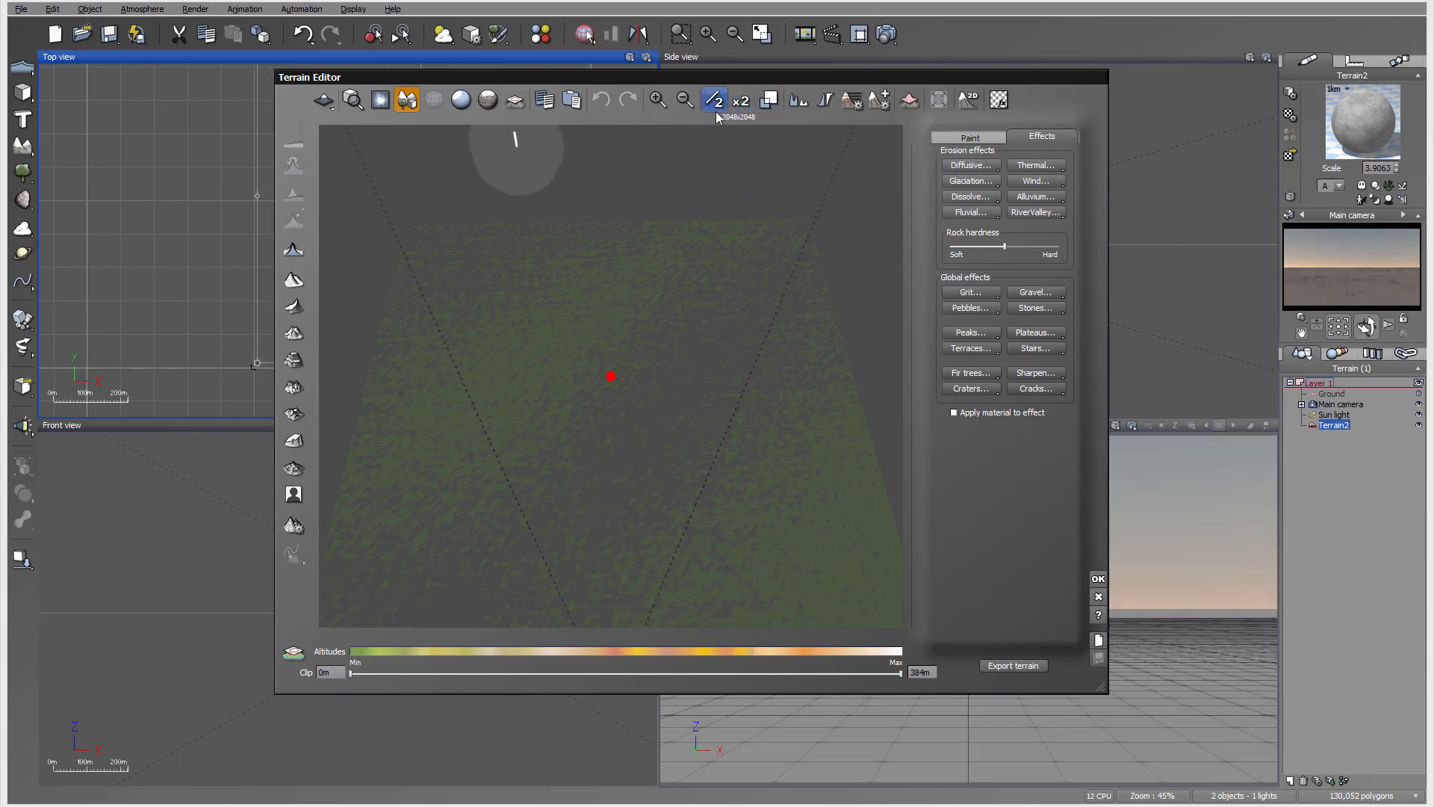
Step: Import the picture Canyon-height.tif as terrain data, using the Blend mixing mode with proportions at 48%
click(292, 495)
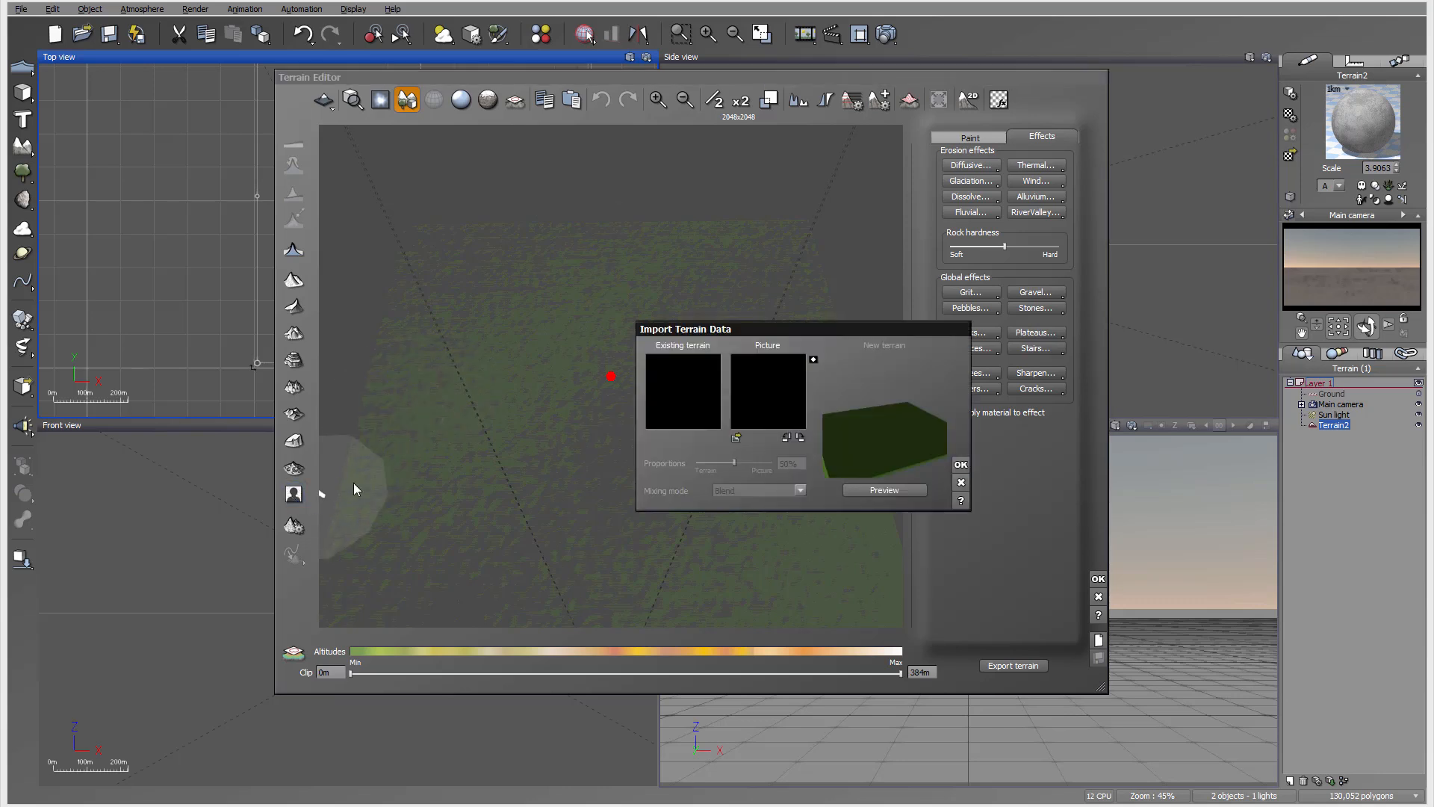
click(738, 439)
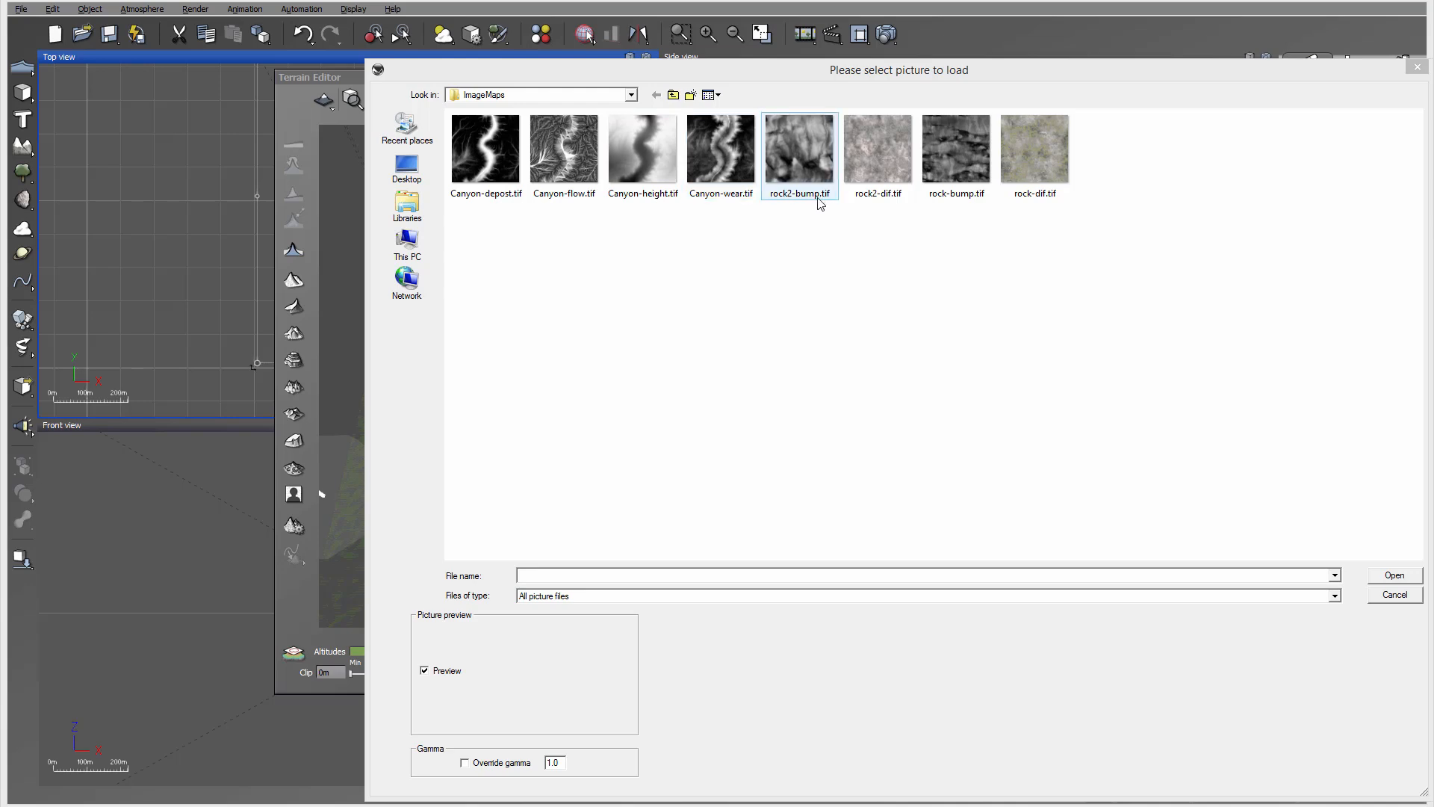
click(654, 192)
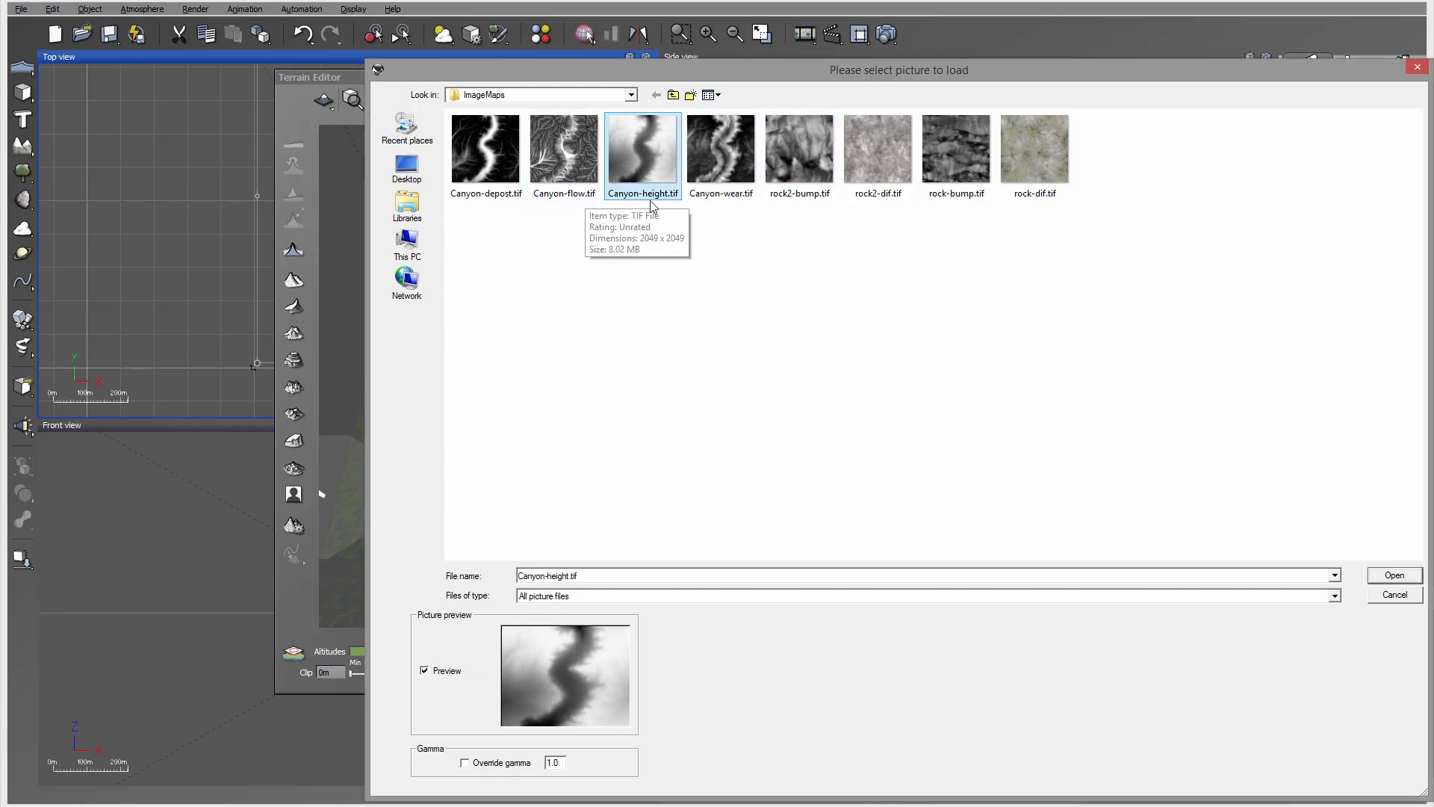
click(1391, 577)
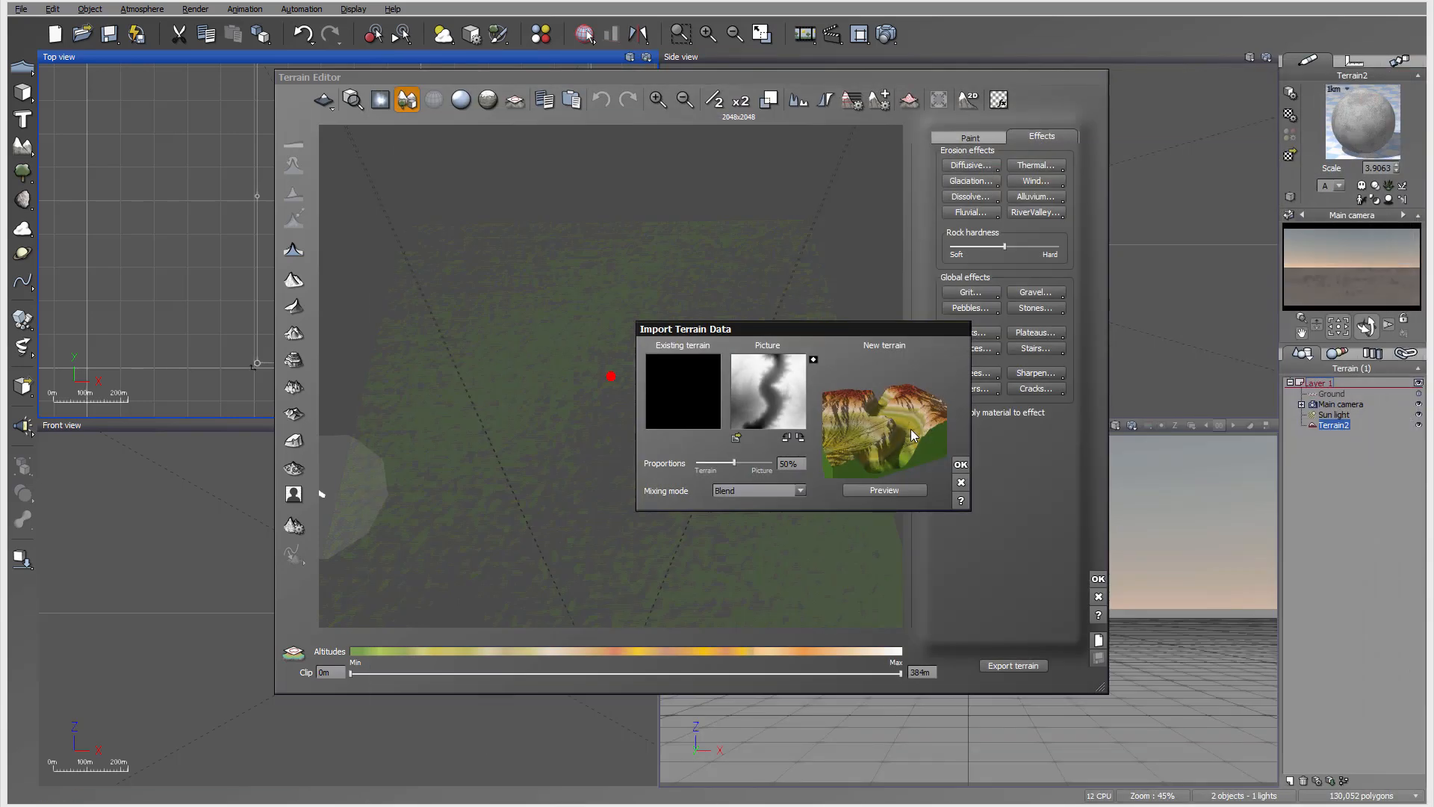
mouse_move(744, 462)
mouse_down()
mouse_move(771, 457)
mouse_move(736, 463)
mouse_up()
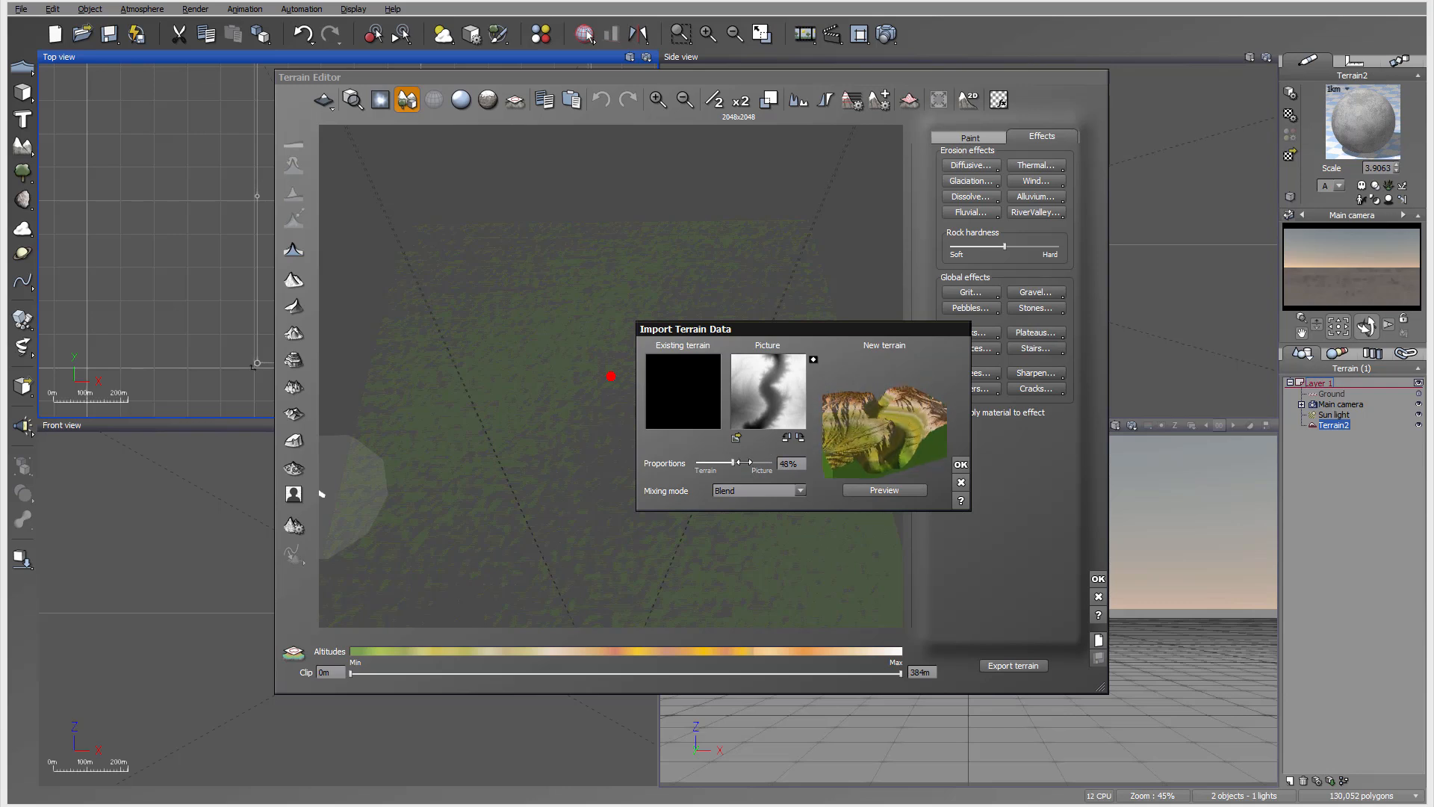
click(961, 464)
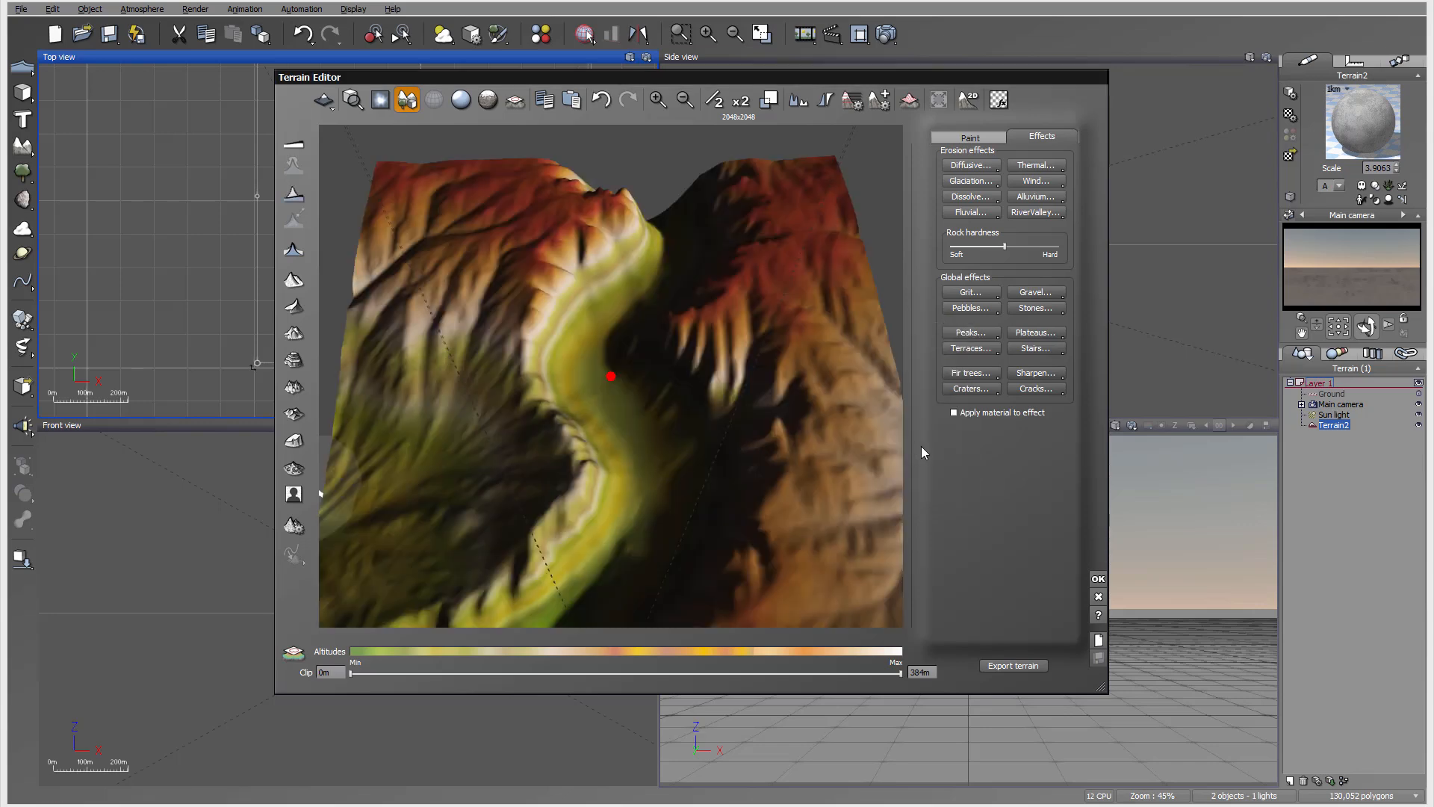
Step: Apply the edited canyon terrain to the scene and lower it slightly in the side view
right_drag(818, 352, 814, 278)
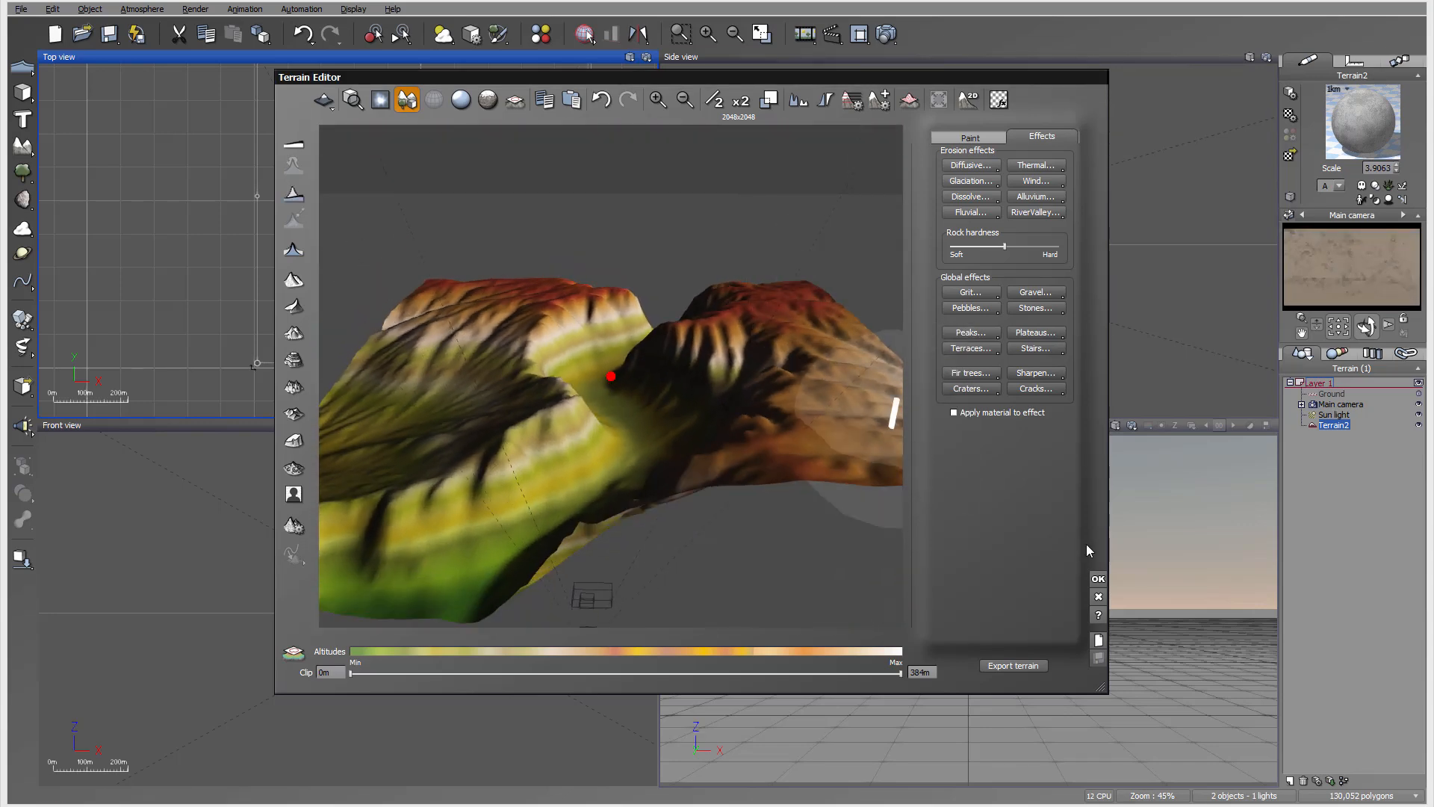
click(1098, 578)
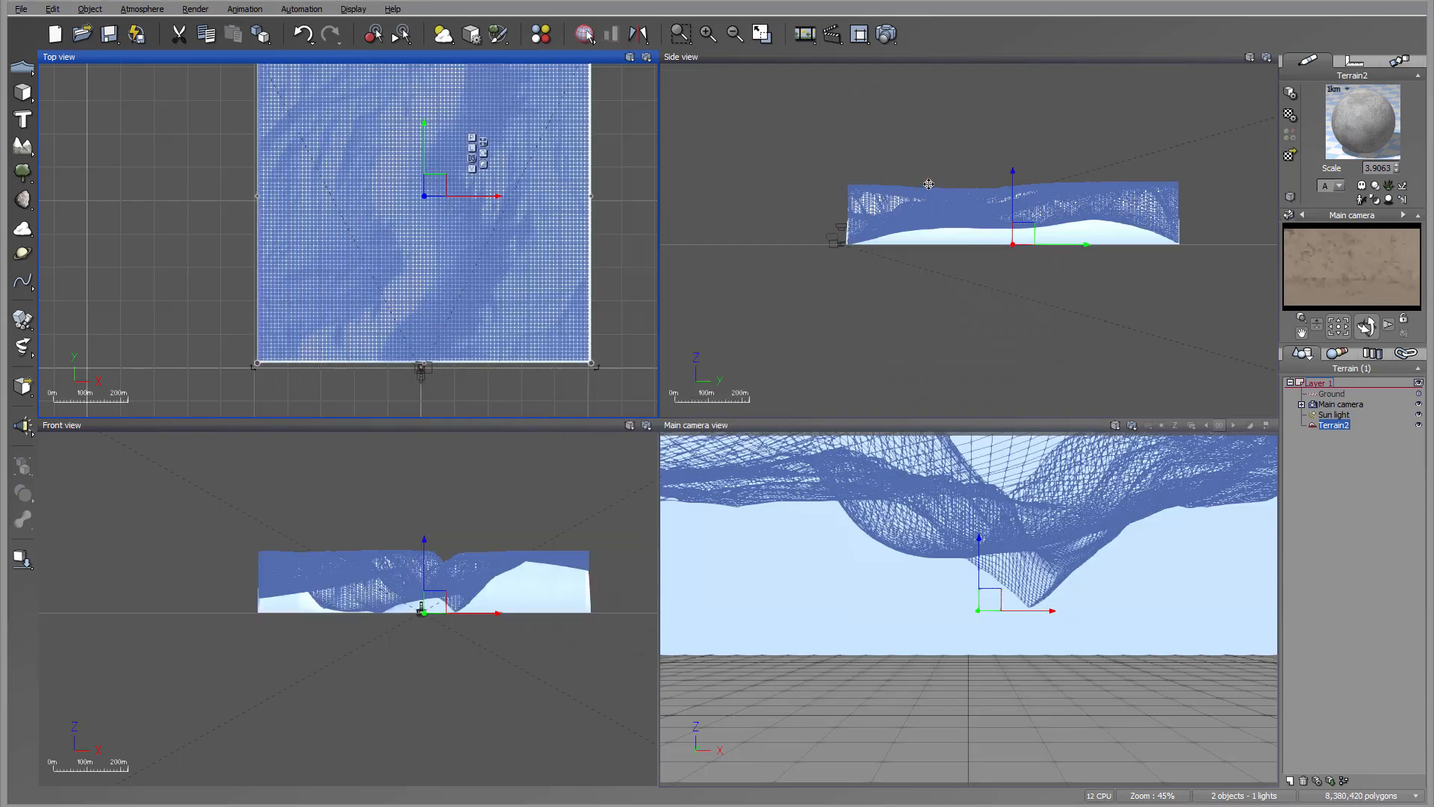
click(1014, 200)
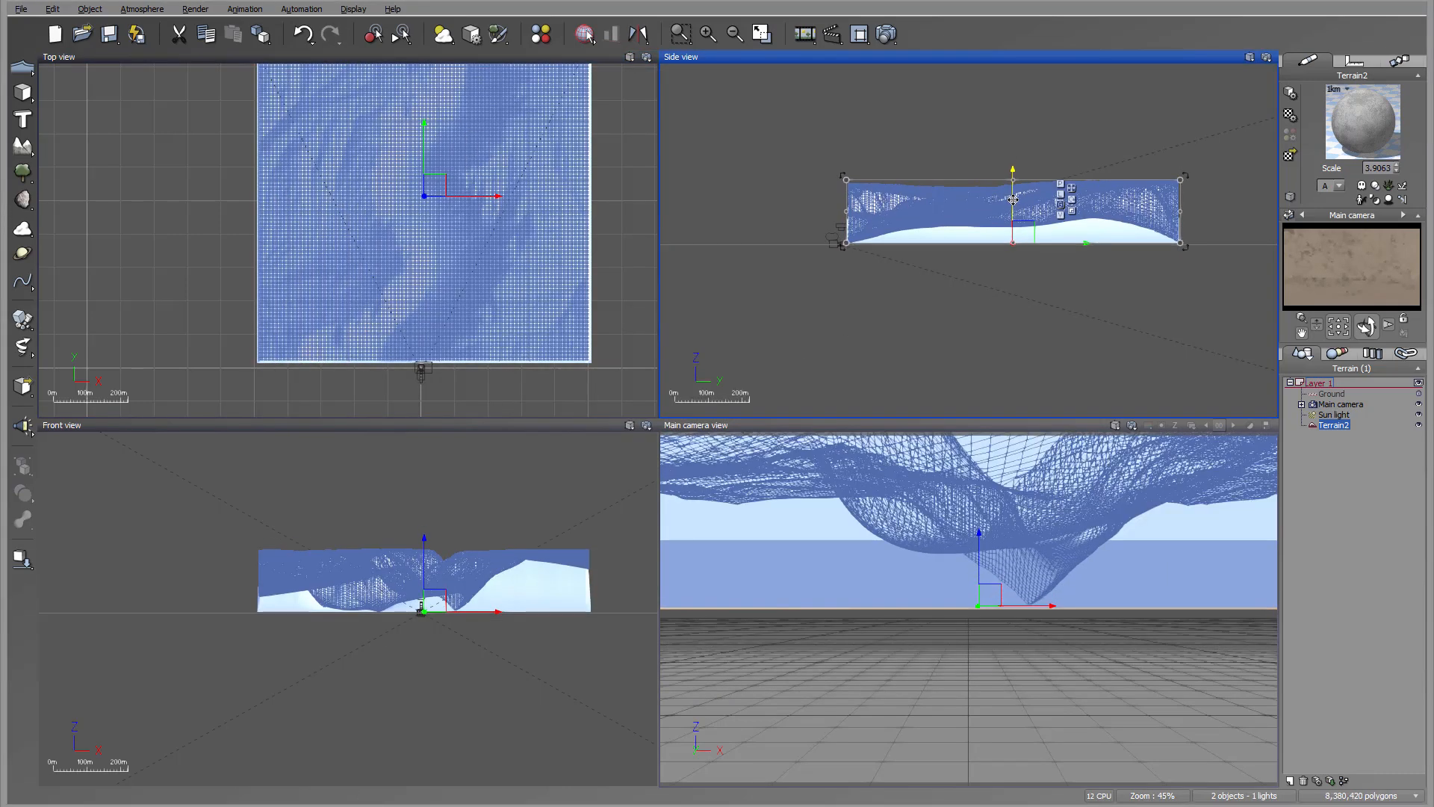
Step: Raise the main camera to about 110 m over the terrain's near edge and turn it toward the canyon
click(1342, 404)
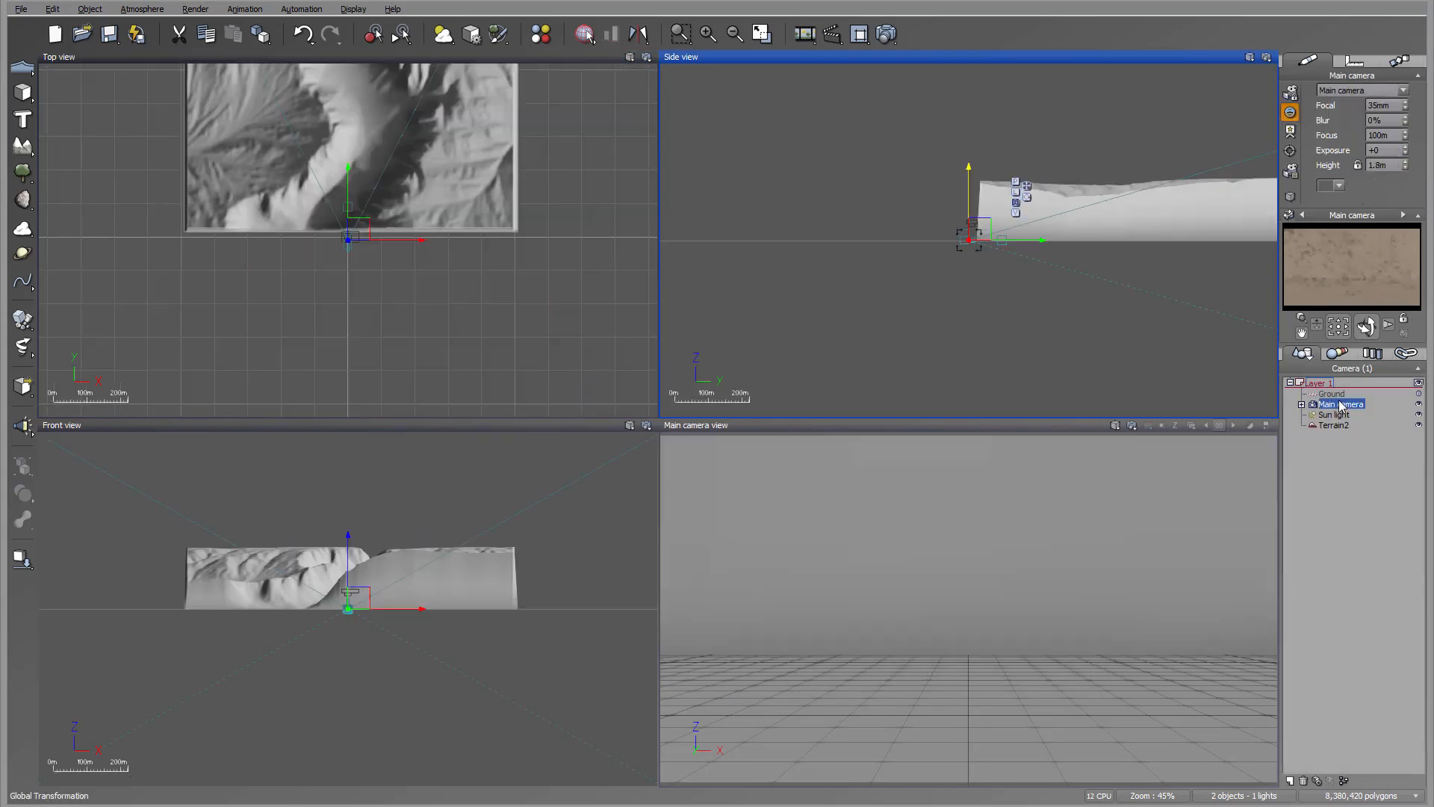
drag(987, 232, 982, 196)
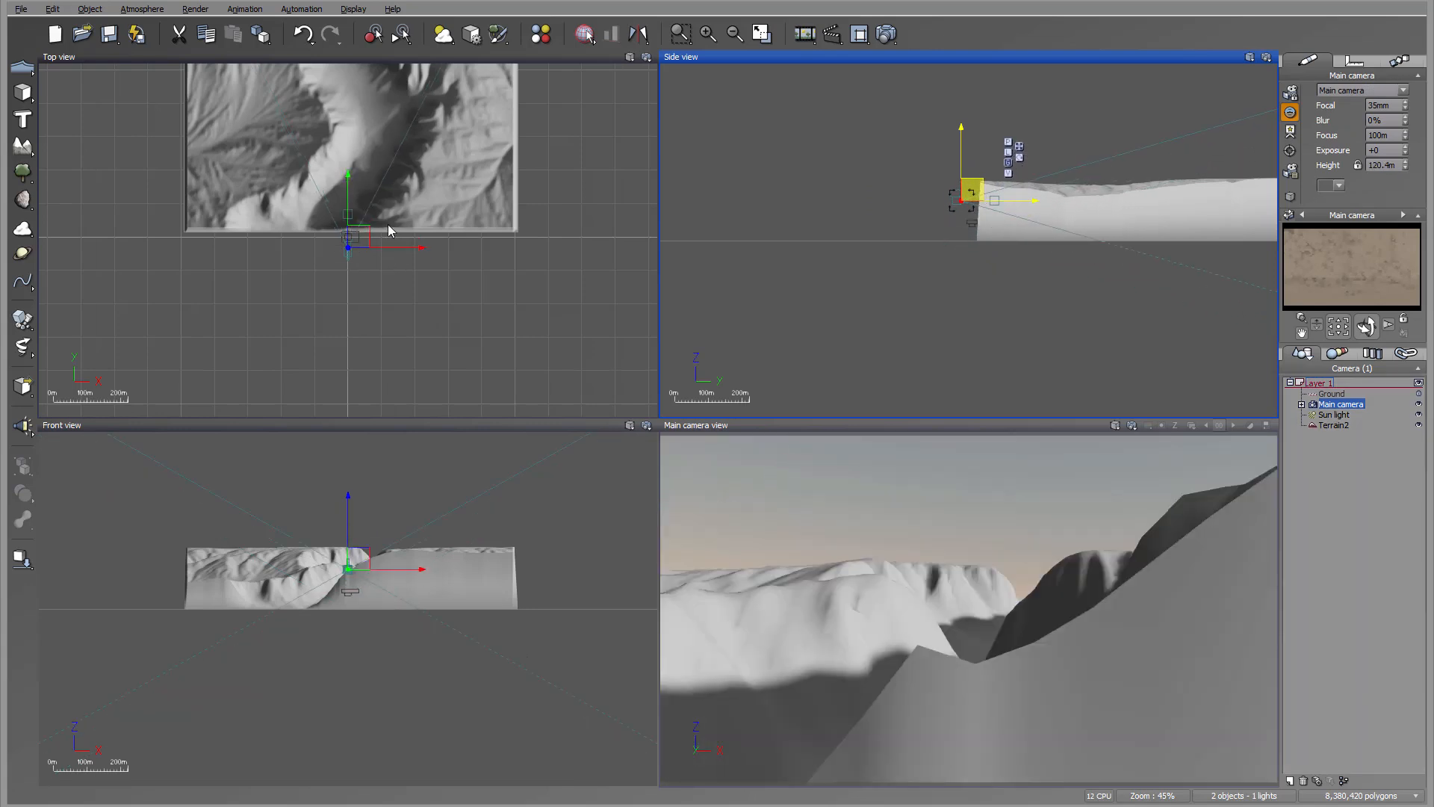
drag(359, 236, 321, 205)
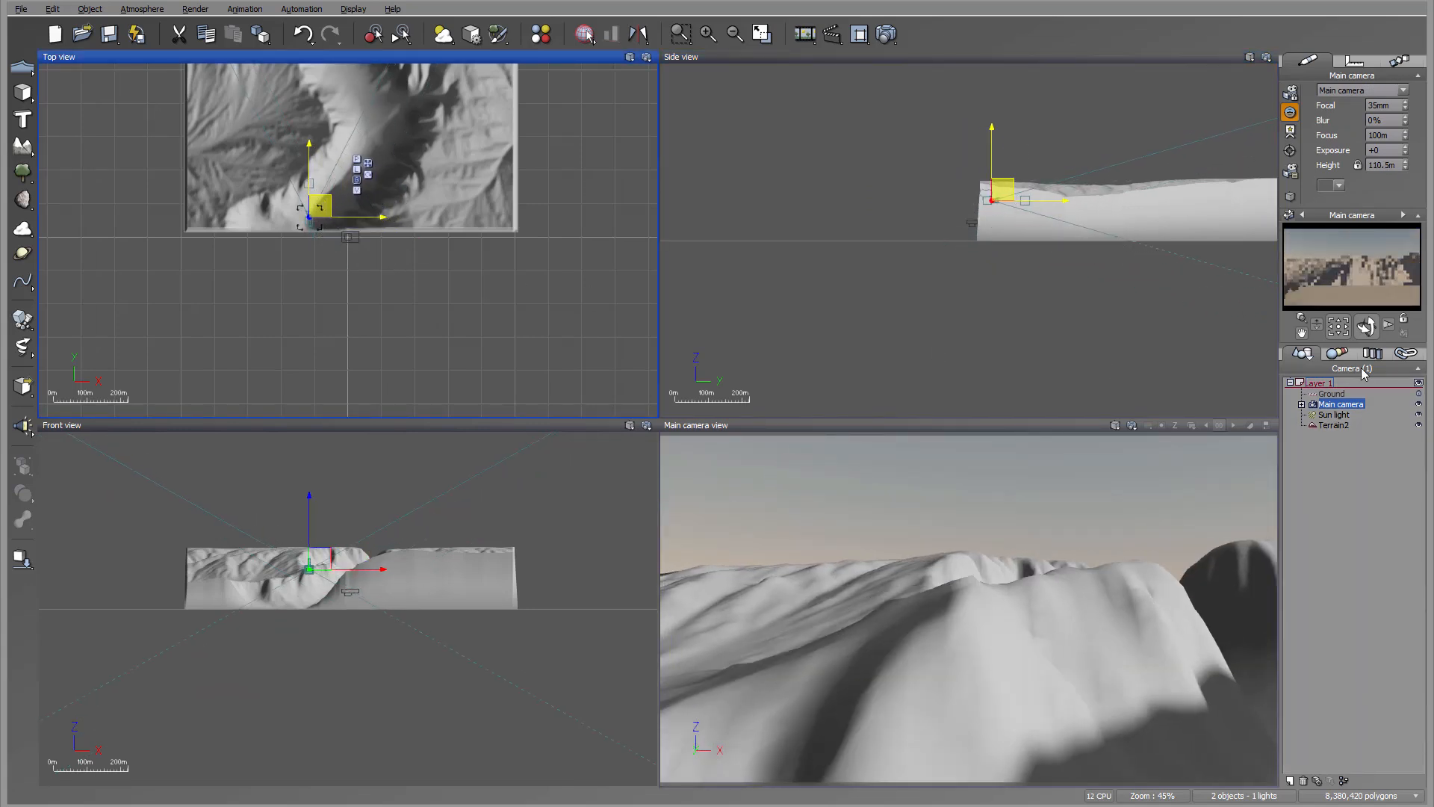
mouse_move(1367, 326)
mouse_down()
mouse_move(1387, 342)
mouse_move(1392, 324)
mouse_up()
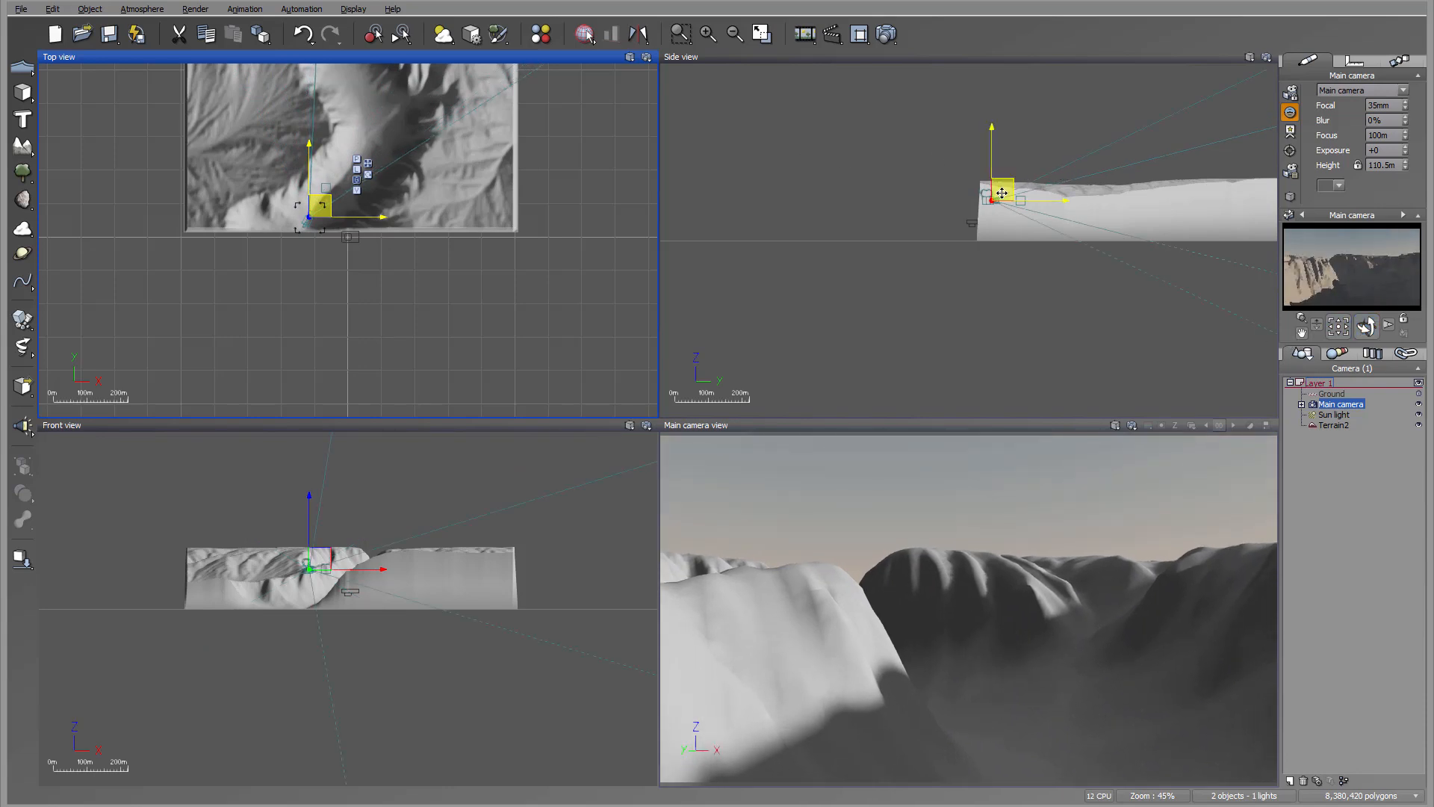
Step: Lower the main camera into the canyon to a height of about 45 m and adjust its viewing angle
drag(1001, 193, 1016, 204)
drag(323, 195, 342, 202)
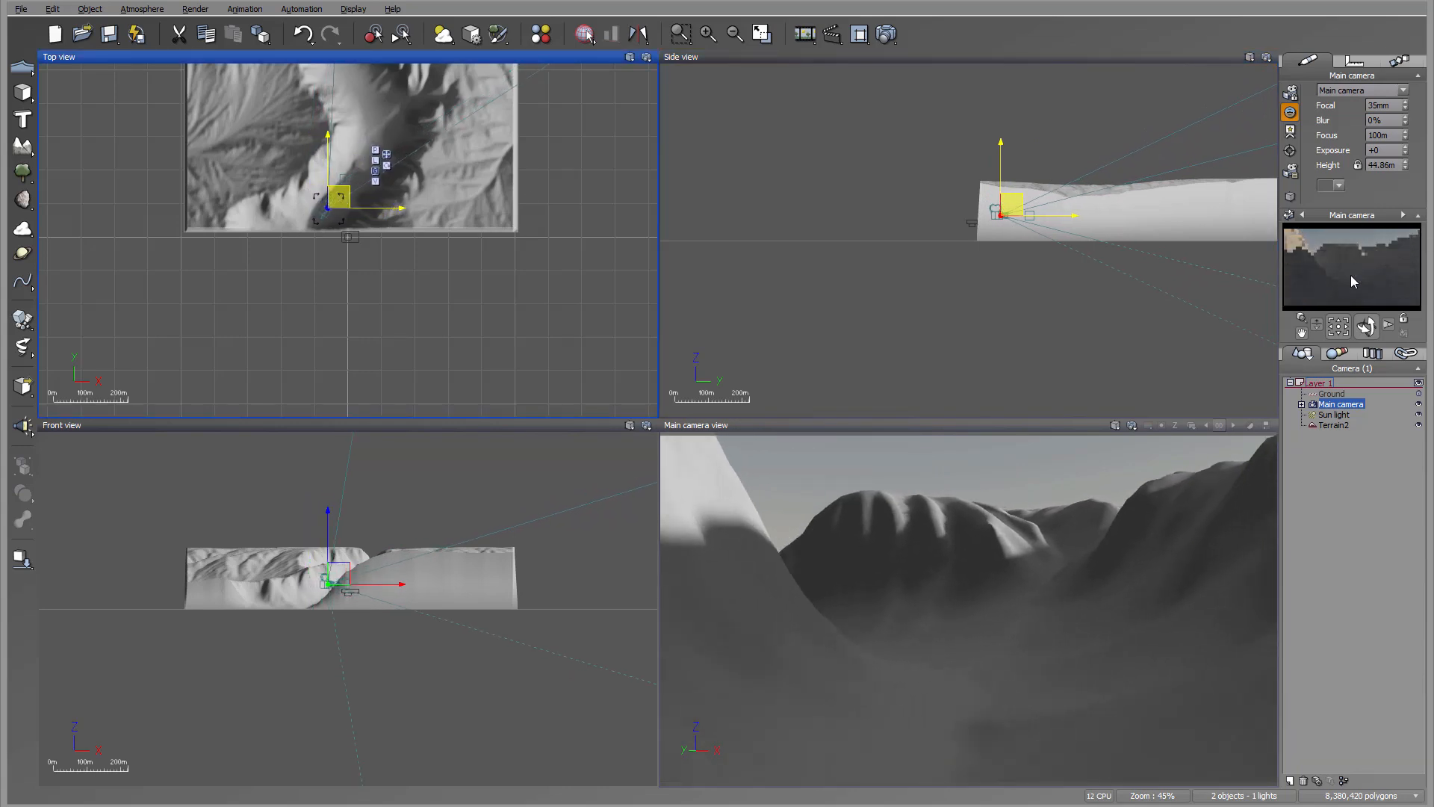
drag(1365, 328, 1365, 326)
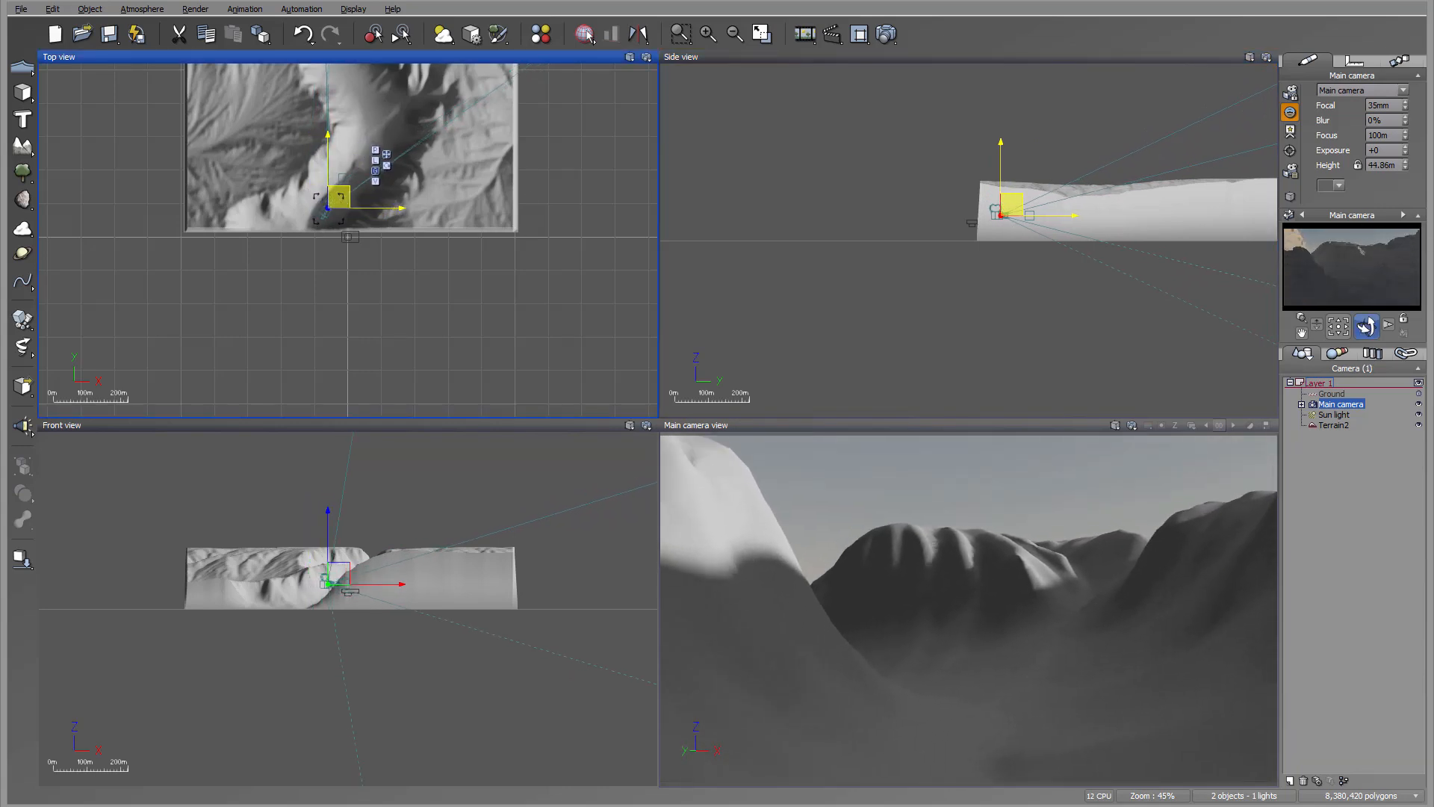
Step: Rotate the canyon terrain by about half a turn around its vertical axis
right_drag(377, 118, 417, 256)
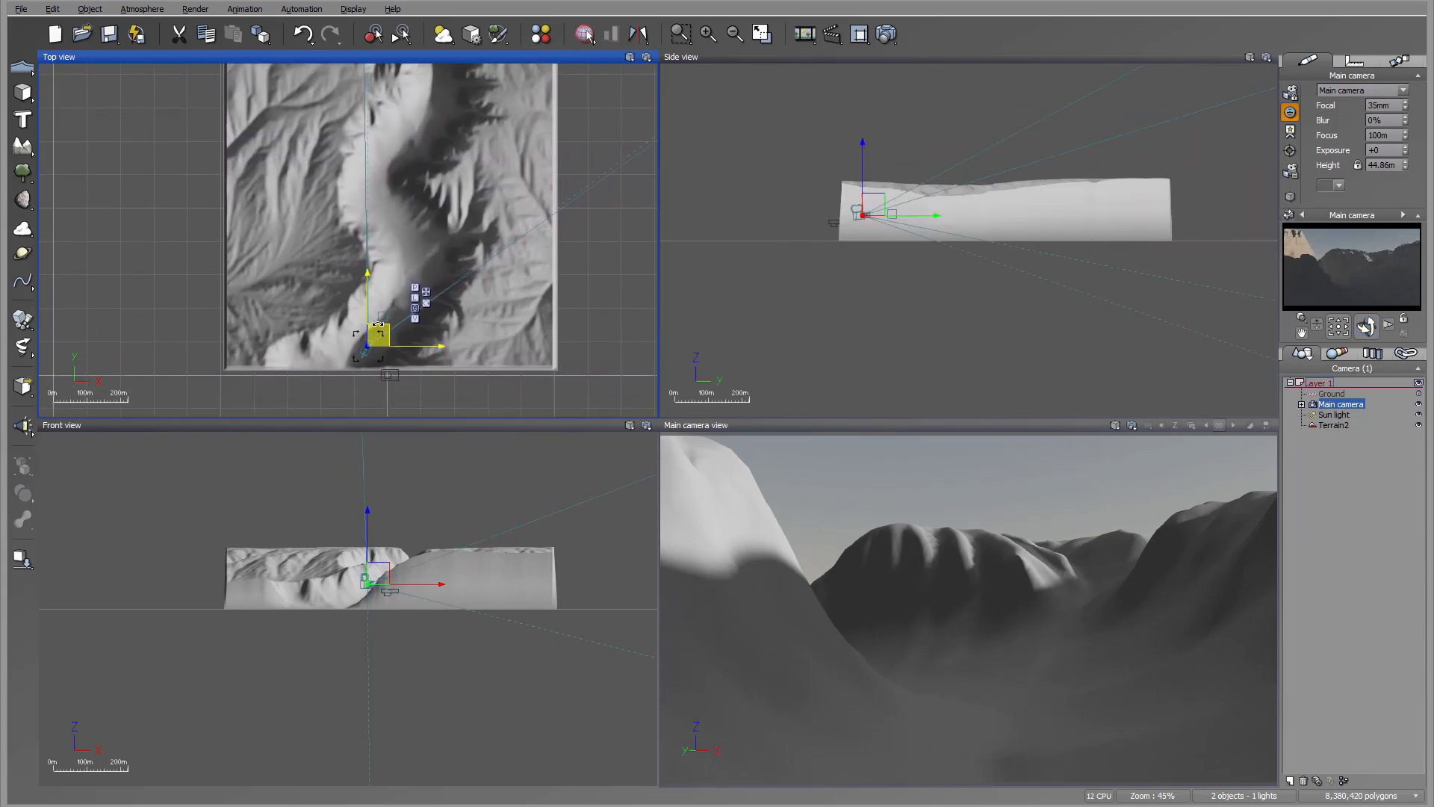
right_drag(378, 326, 381, 267)
click(553, 294)
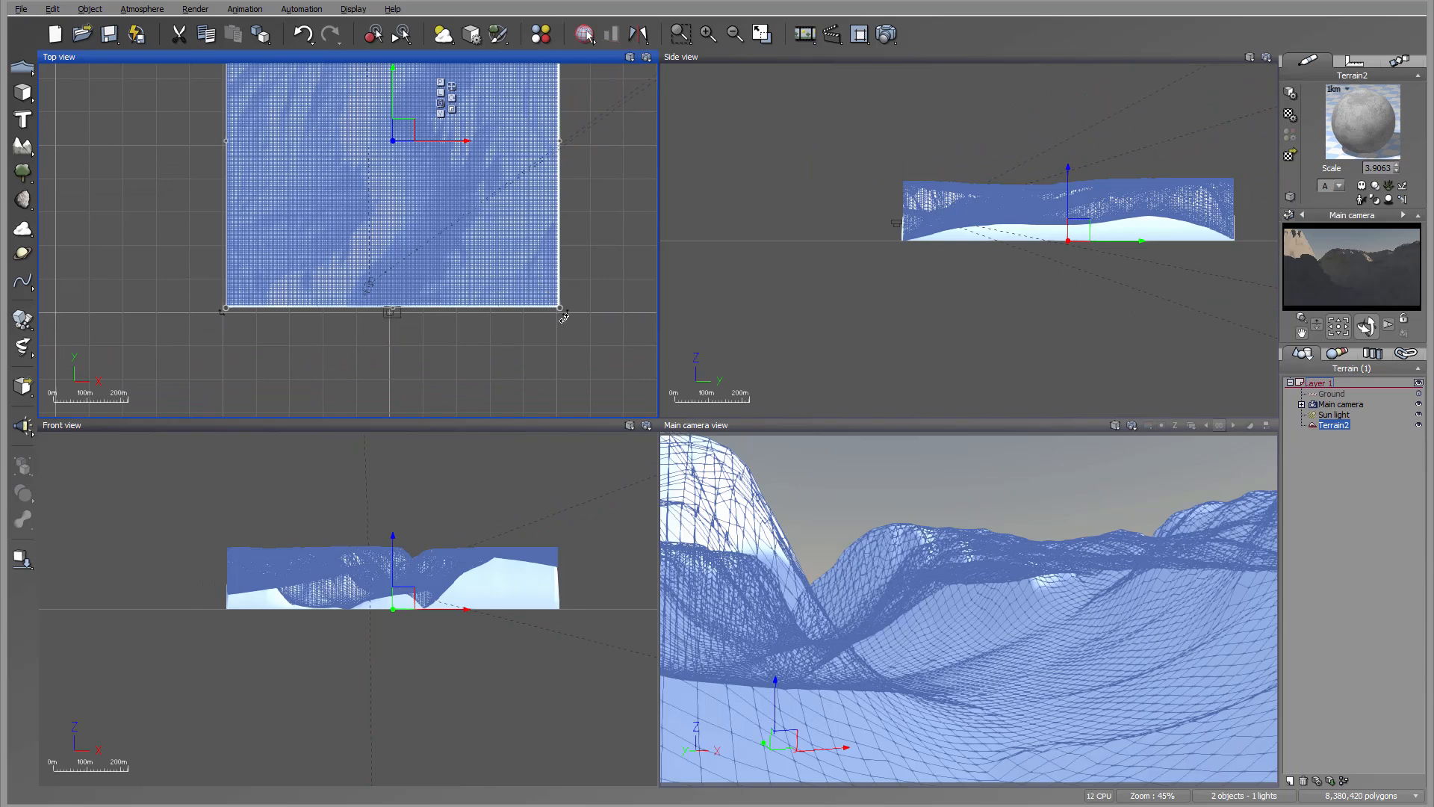
drag(564, 318, 357, 110)
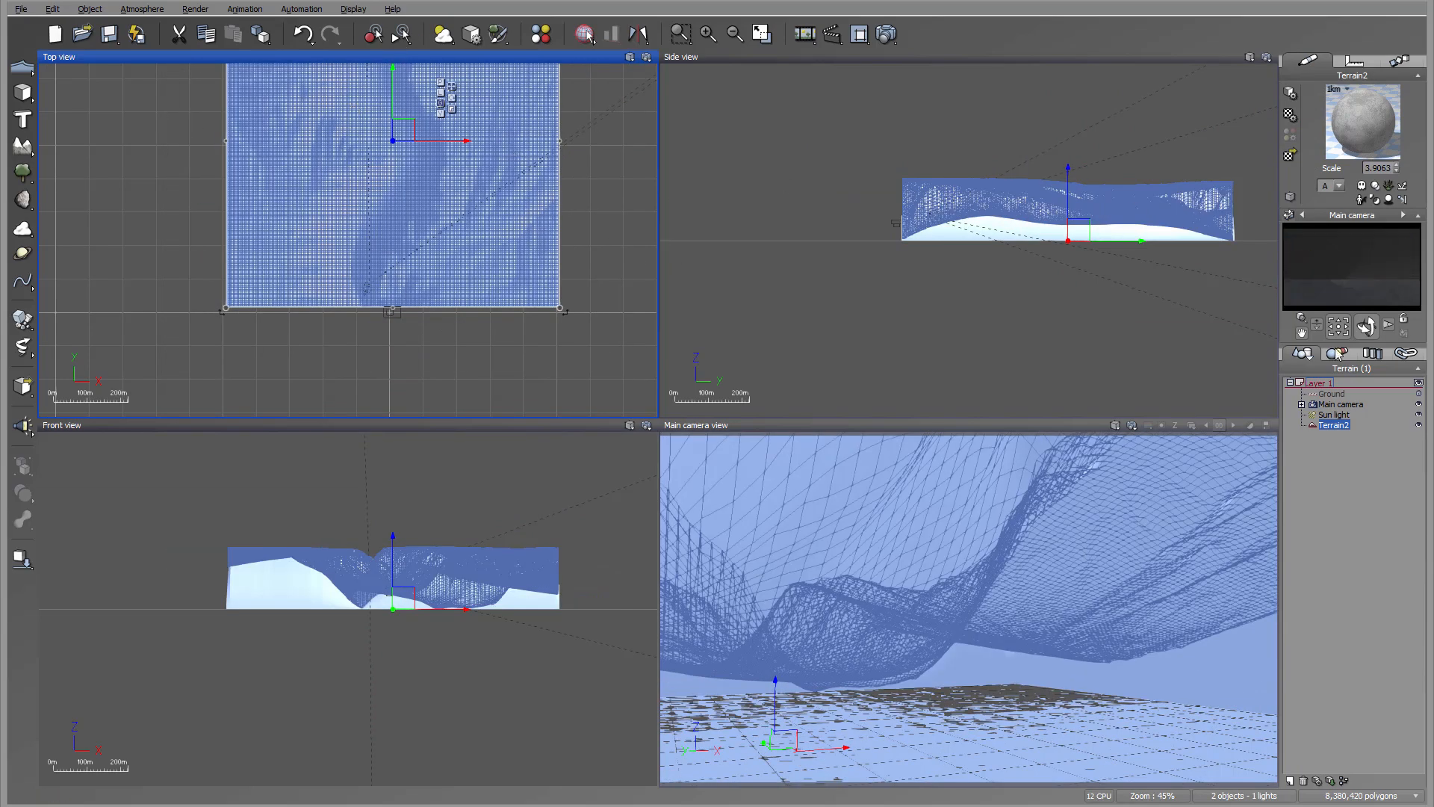
Step: Place the main camera outside the terrain's near corner at a height of about 409 m, aimed down at the canyon
click(1339, 404)
drag(368, 231, 186, 227)
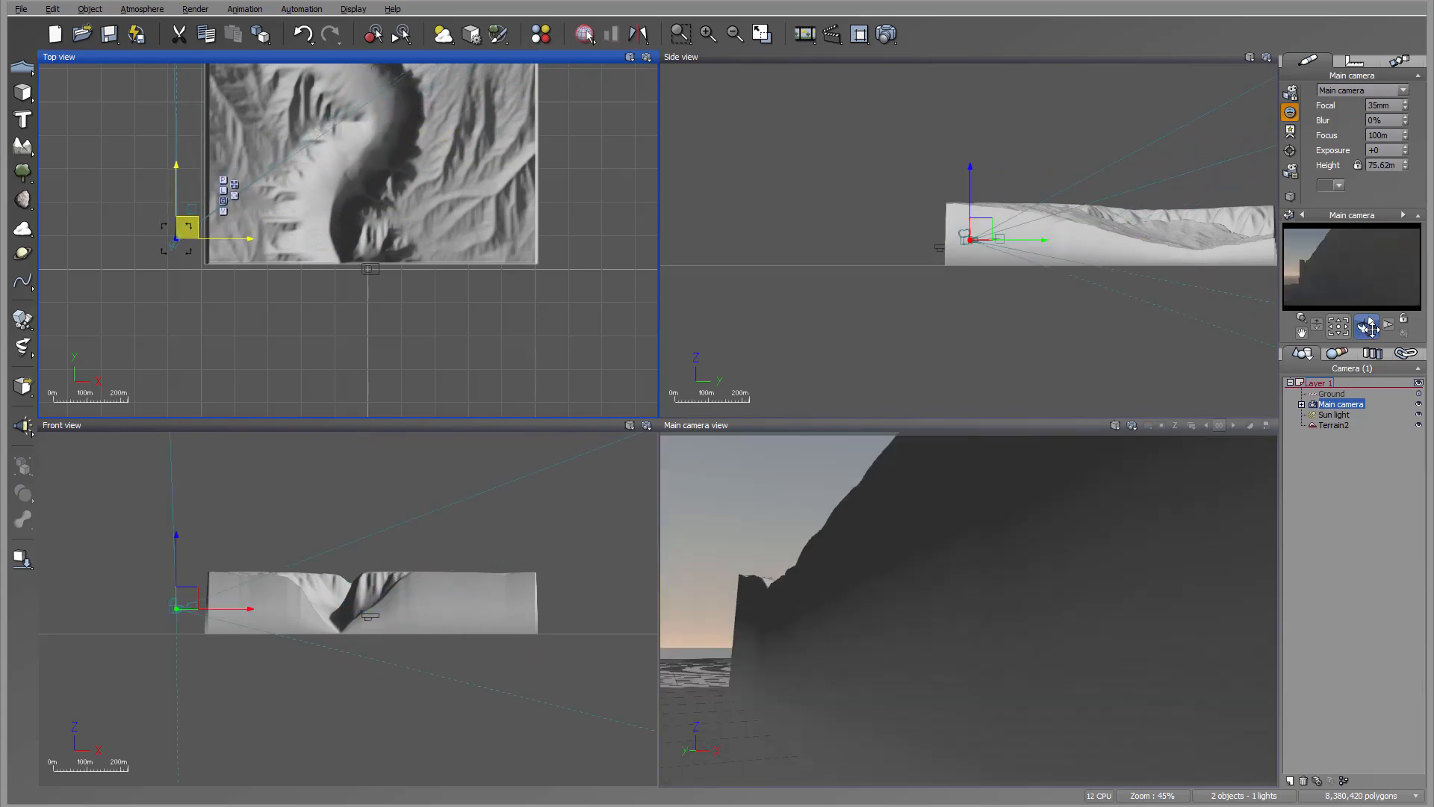
drag(1366, 326, 1371, 329)
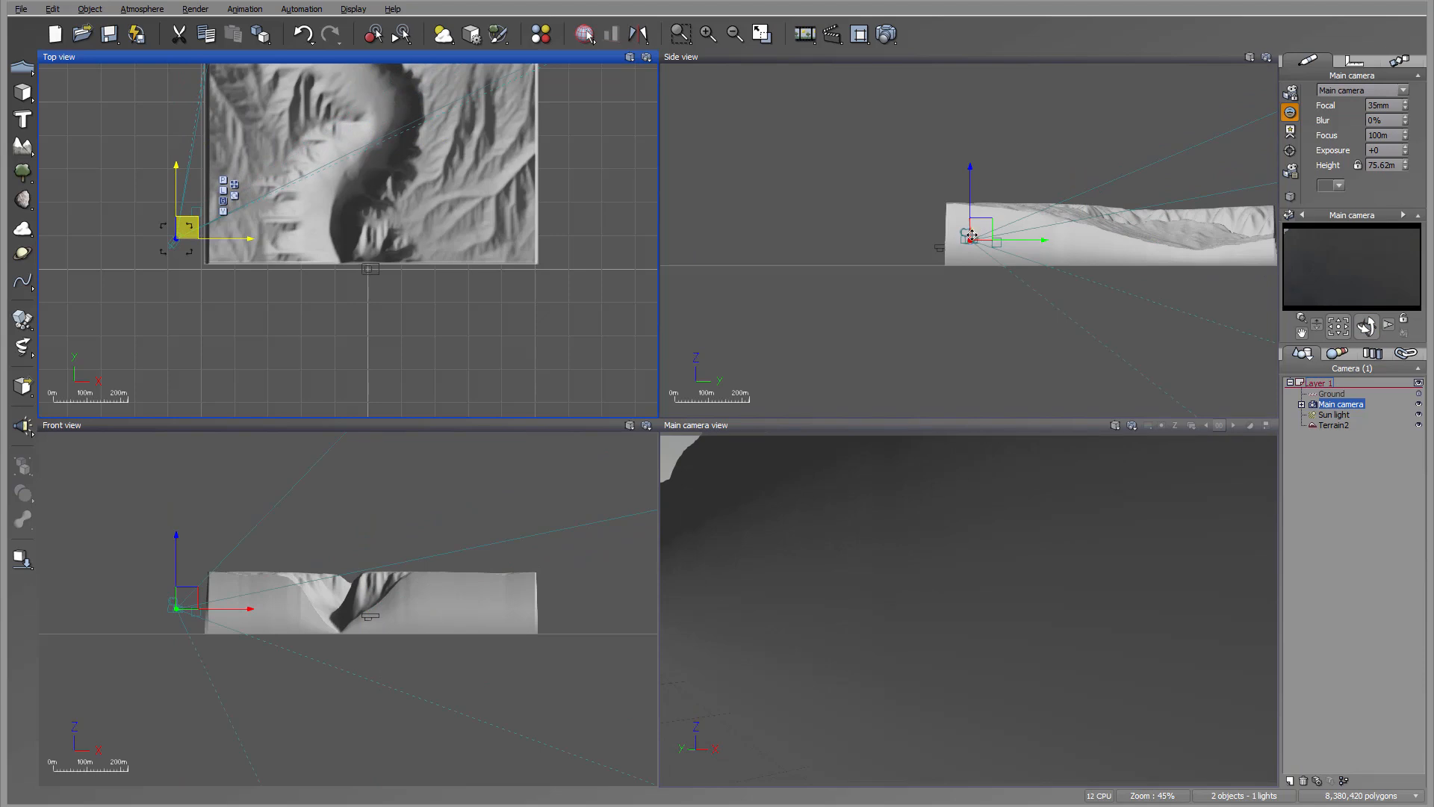
drag(970, 236, 920, 124)
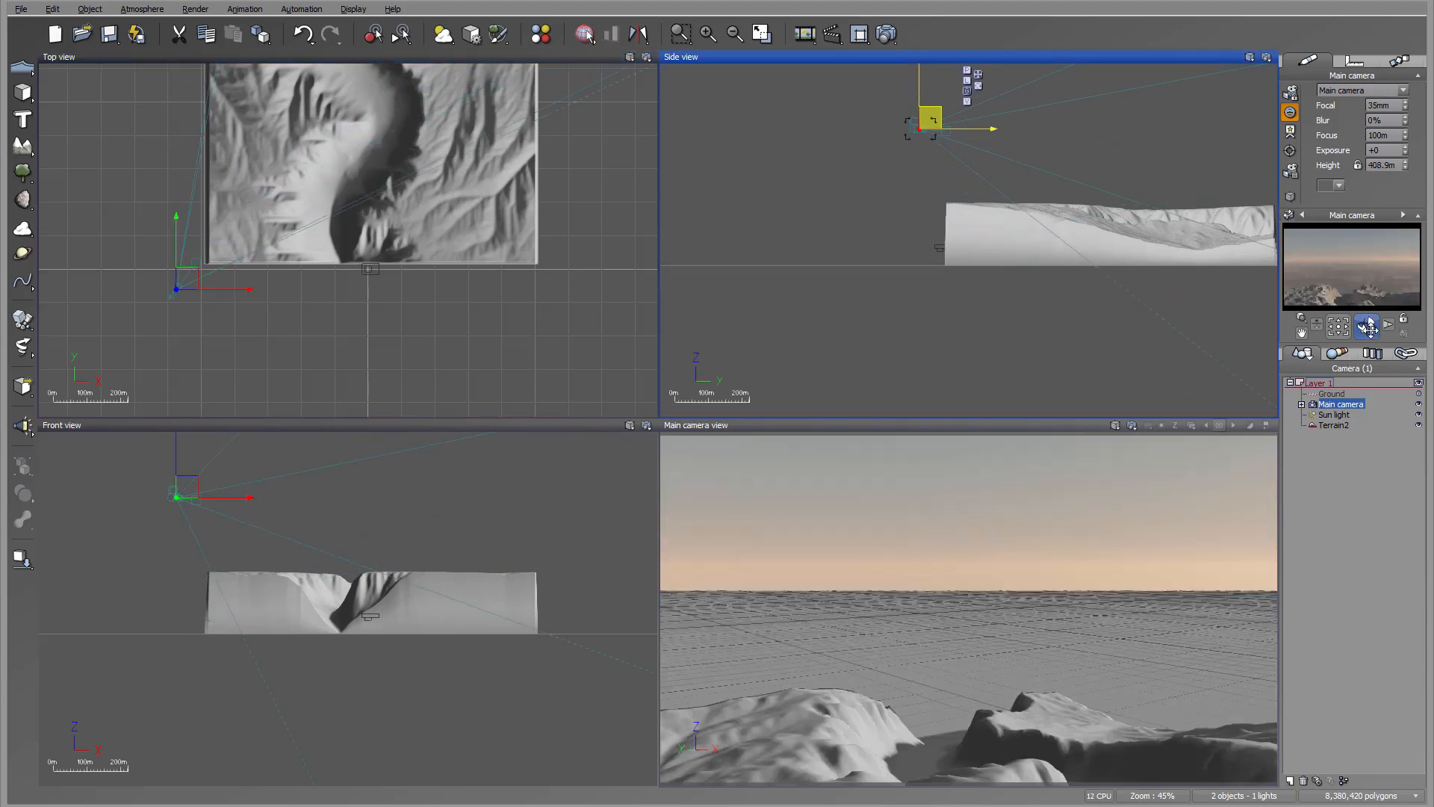
drag(1366, 326, 1367, 340)
drag(1355, 402, 1321, 387)
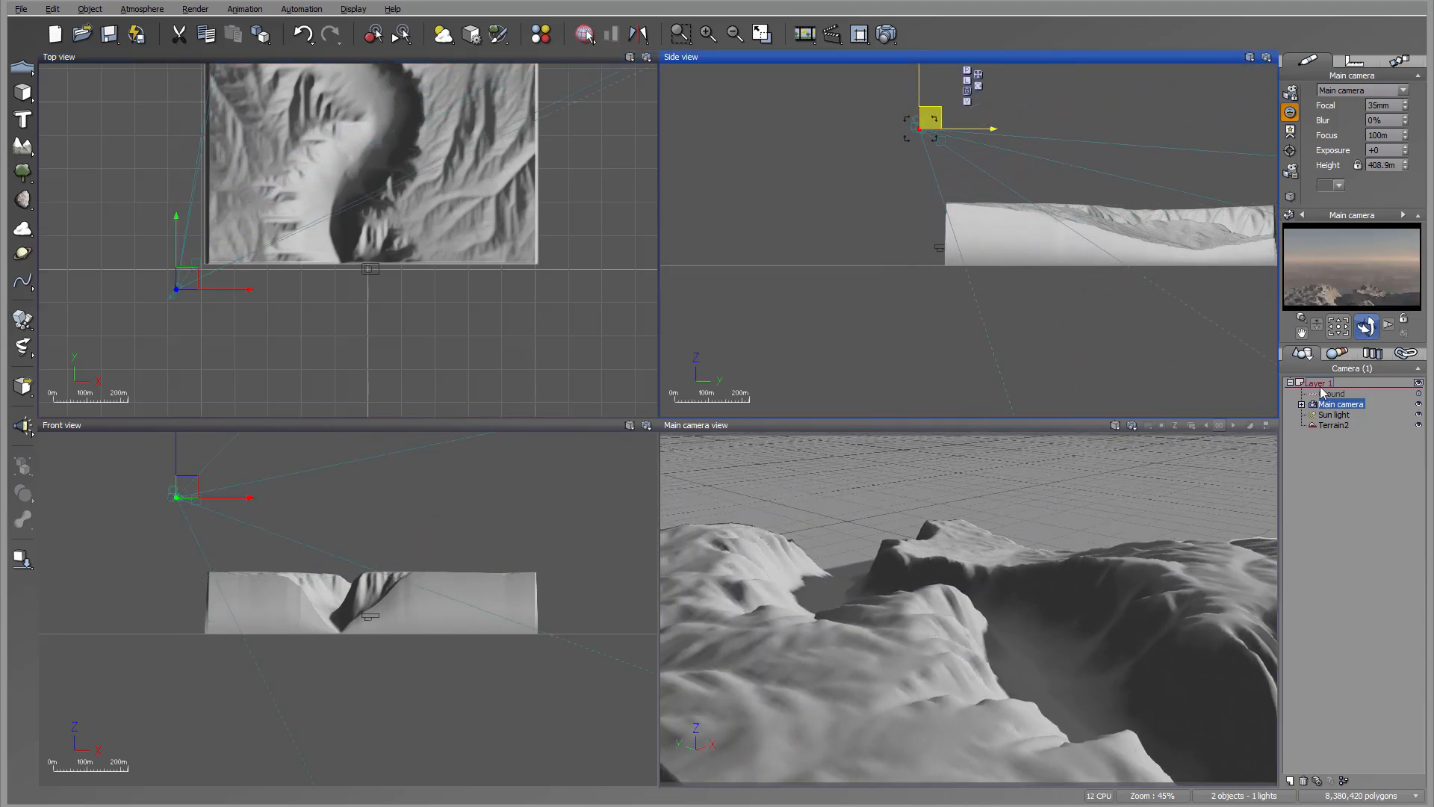
Step: Try another rotation of the canyon terrain around its vertical axis and deselect it
click(488, 183)
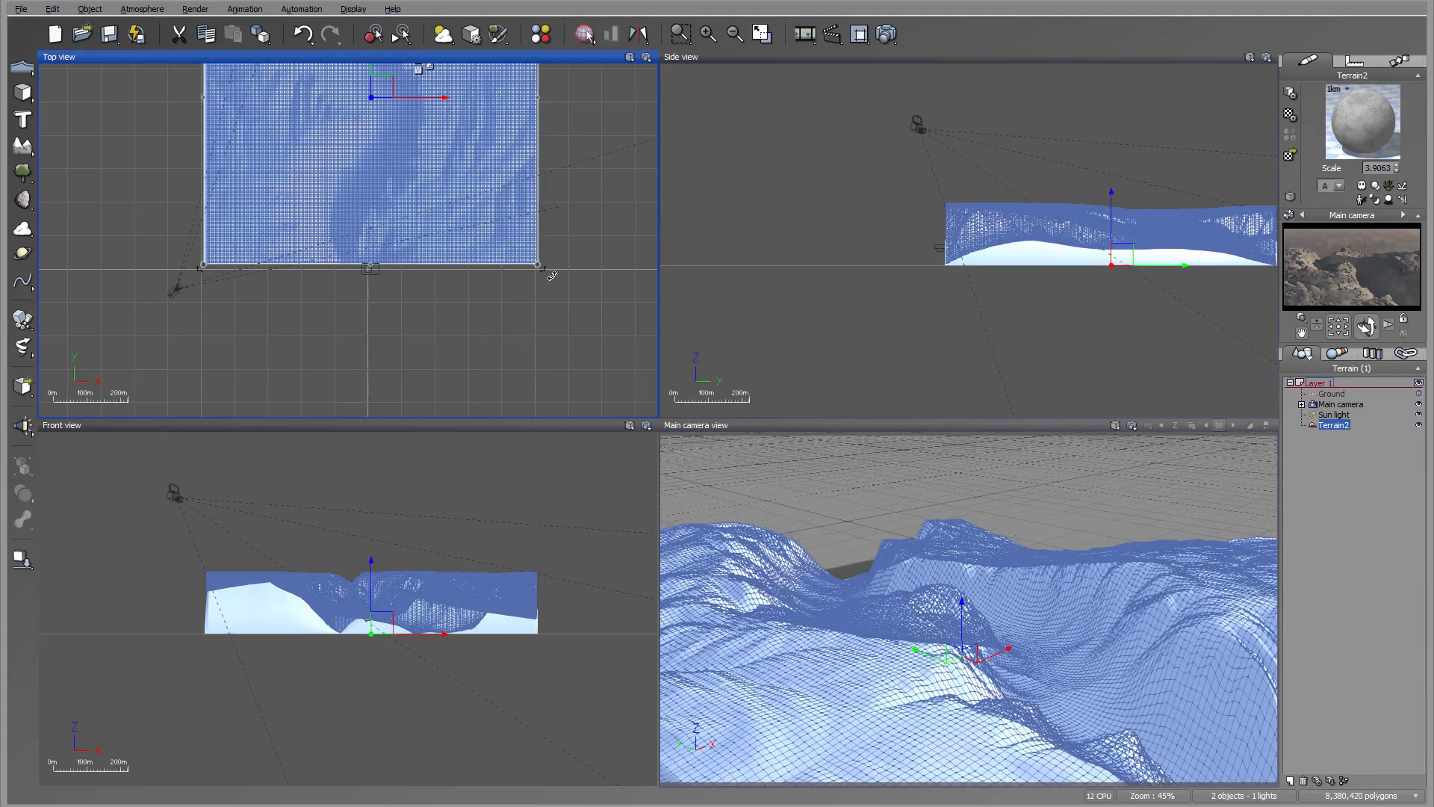
drag(551, 277, 406, 122)
right_drag(554, 256, 539, 364)
click(575, 350)
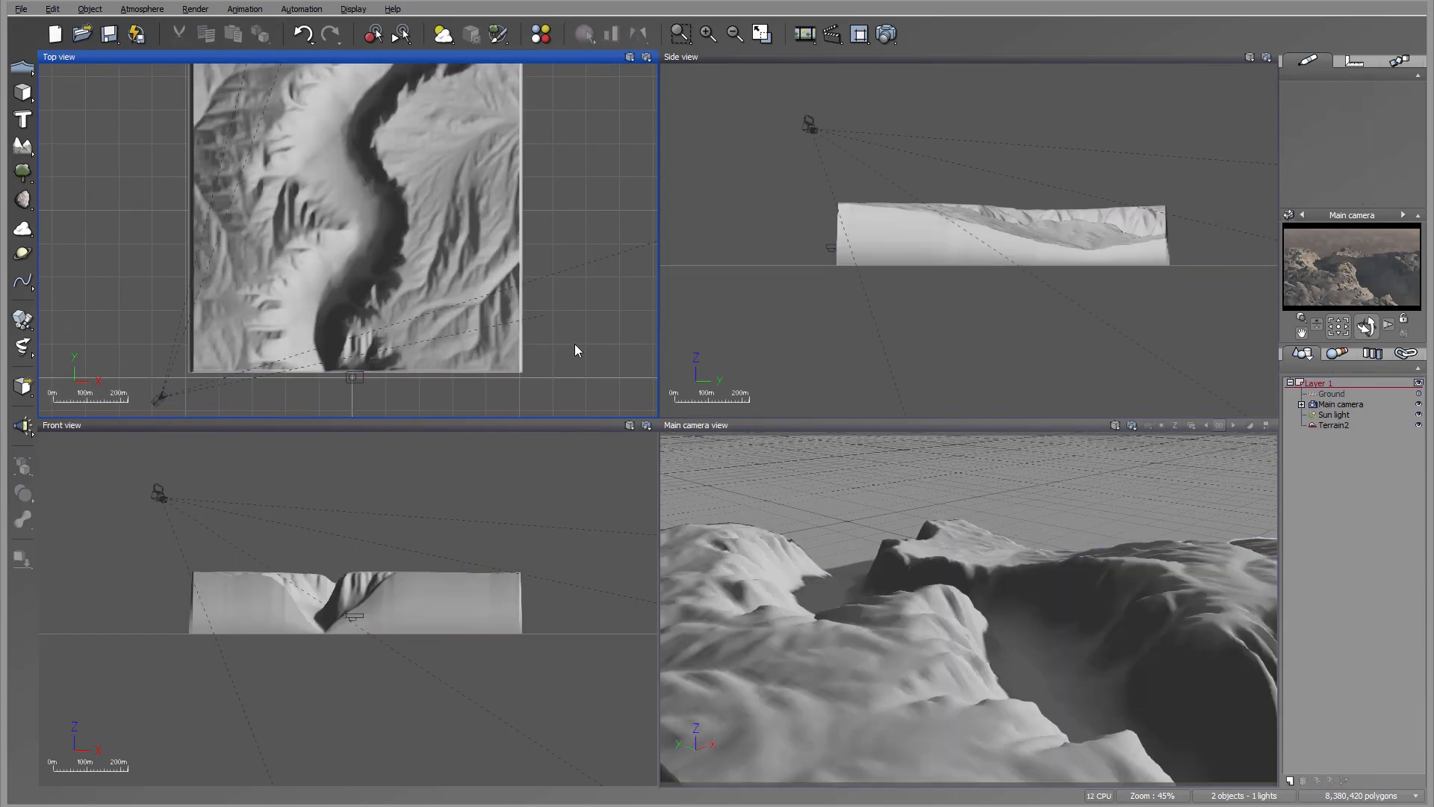
Step: Turn the canyon terrain back by about half a turn and deselect it
click(491, 365)
drag(521, 382, 334, 189)
click(631, 339)
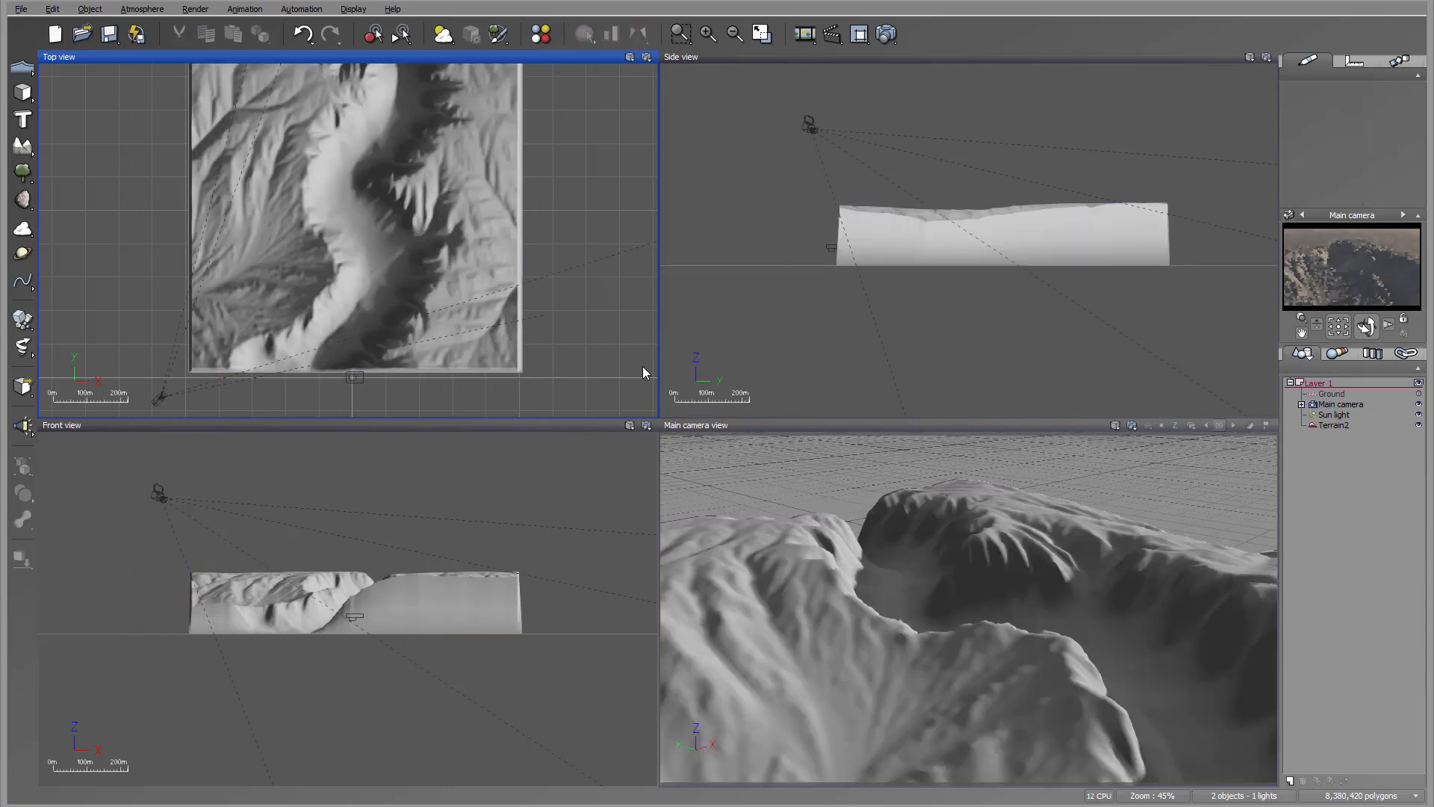
Step: Move the main camera sideways toward the terrain's near edge, closer to the canyon's mouth
right_drag(312, 360, 344, 249)
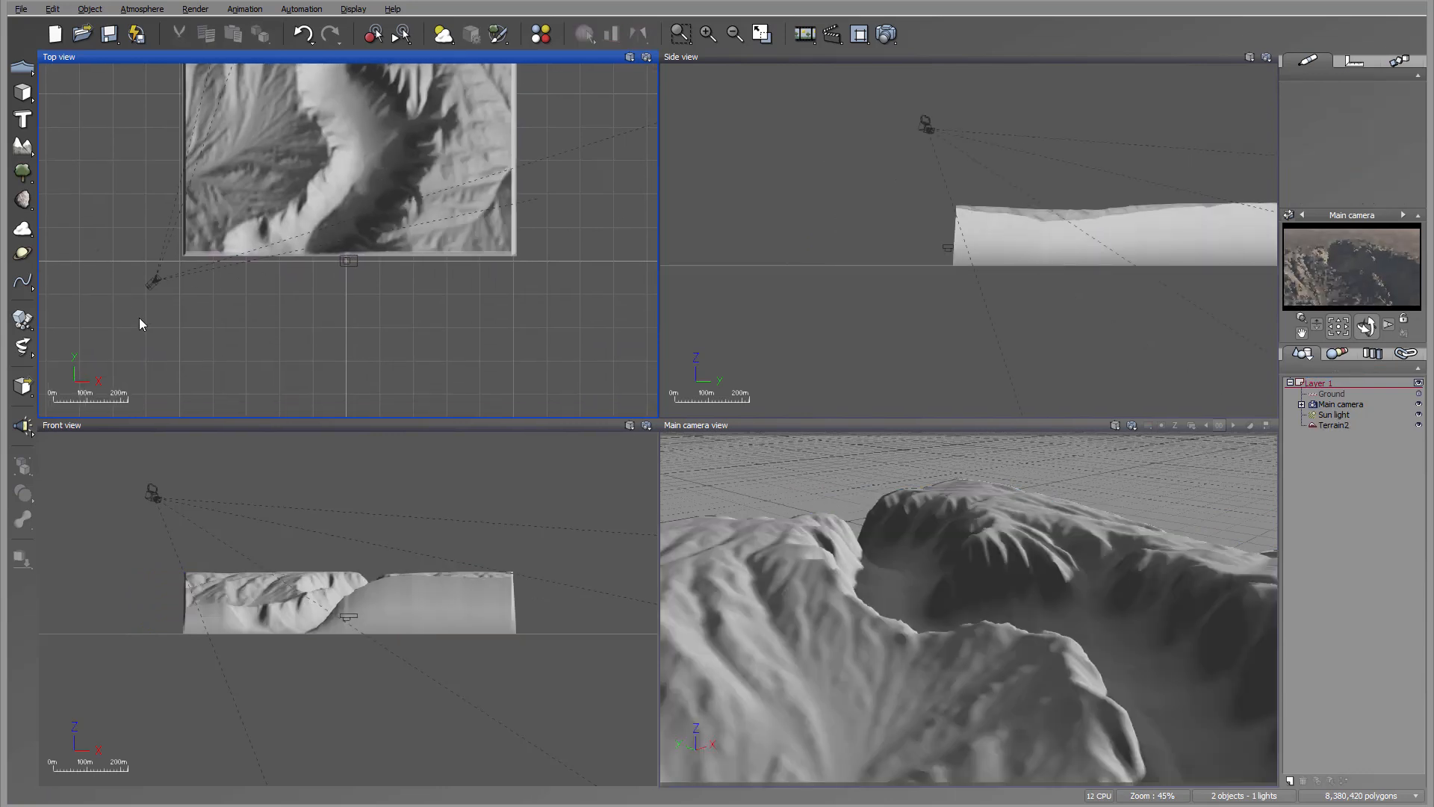
drag(153, 280, 266, 269)
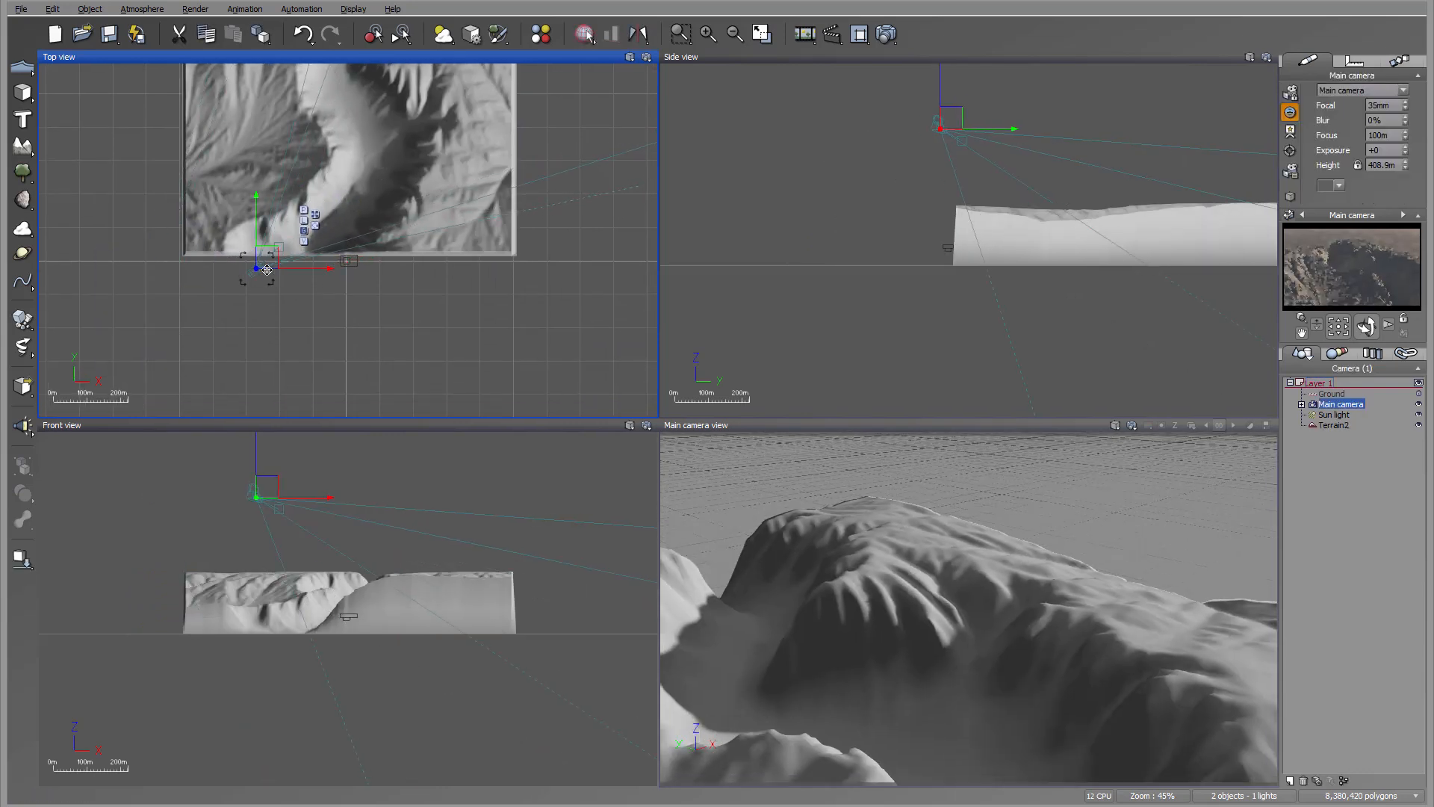
Step: Move the main camera down to a height of about 147 m at the canyon's mouth and aim it level across the terrain
drag(954, 117, 984, 222)
drag(261, 238, 318, 248)
drag(1362, 323, 1363, 323)
drag(965, 229, 957, 209)
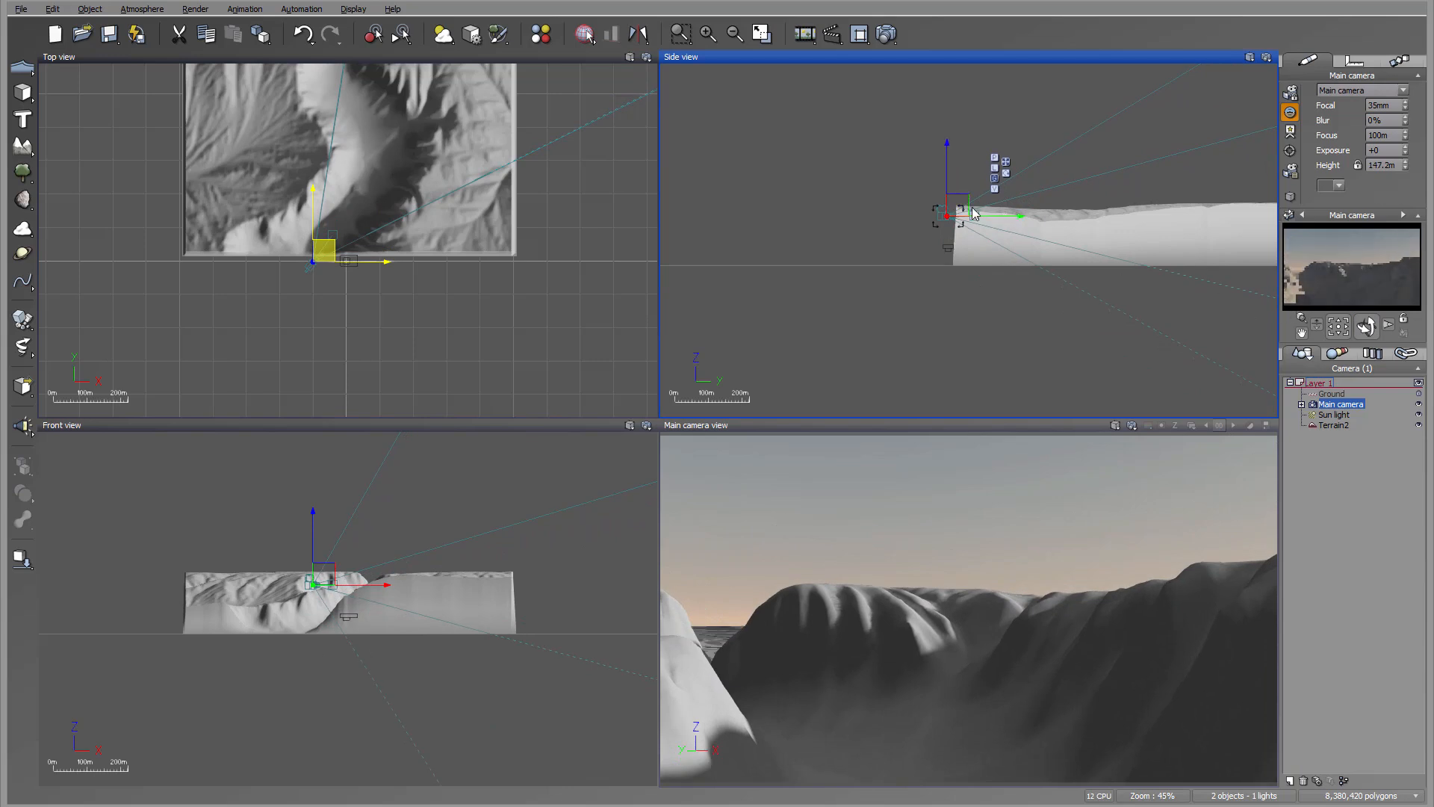
Step: Back the main camera off slightly outside the terrain edge at a height of about 140 m and tilt it down into the canyon
click(950, 216)
drag(982, 206, 929, 208)
click(942, 216)
click(942, 216)
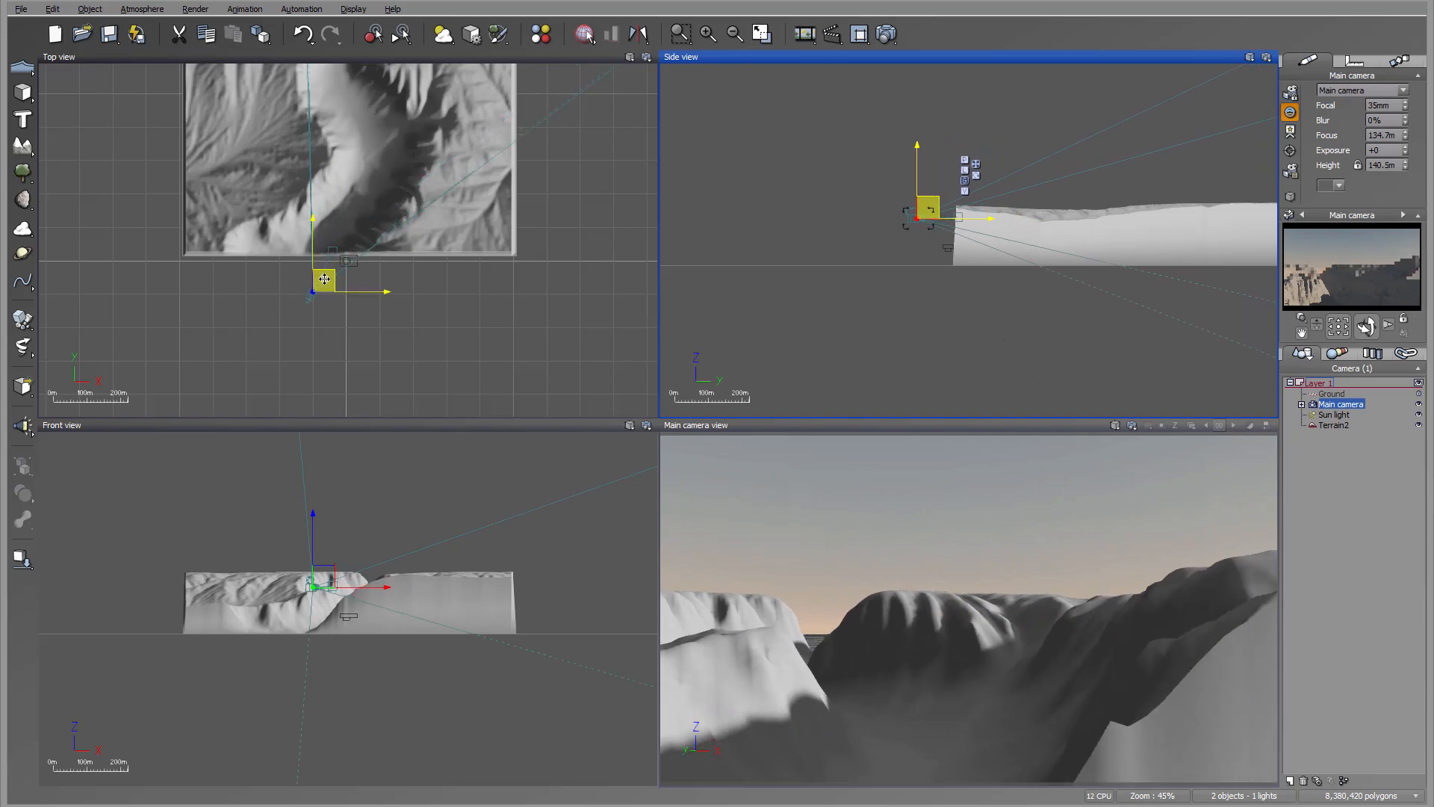
drag(322, 286, 298, 274)
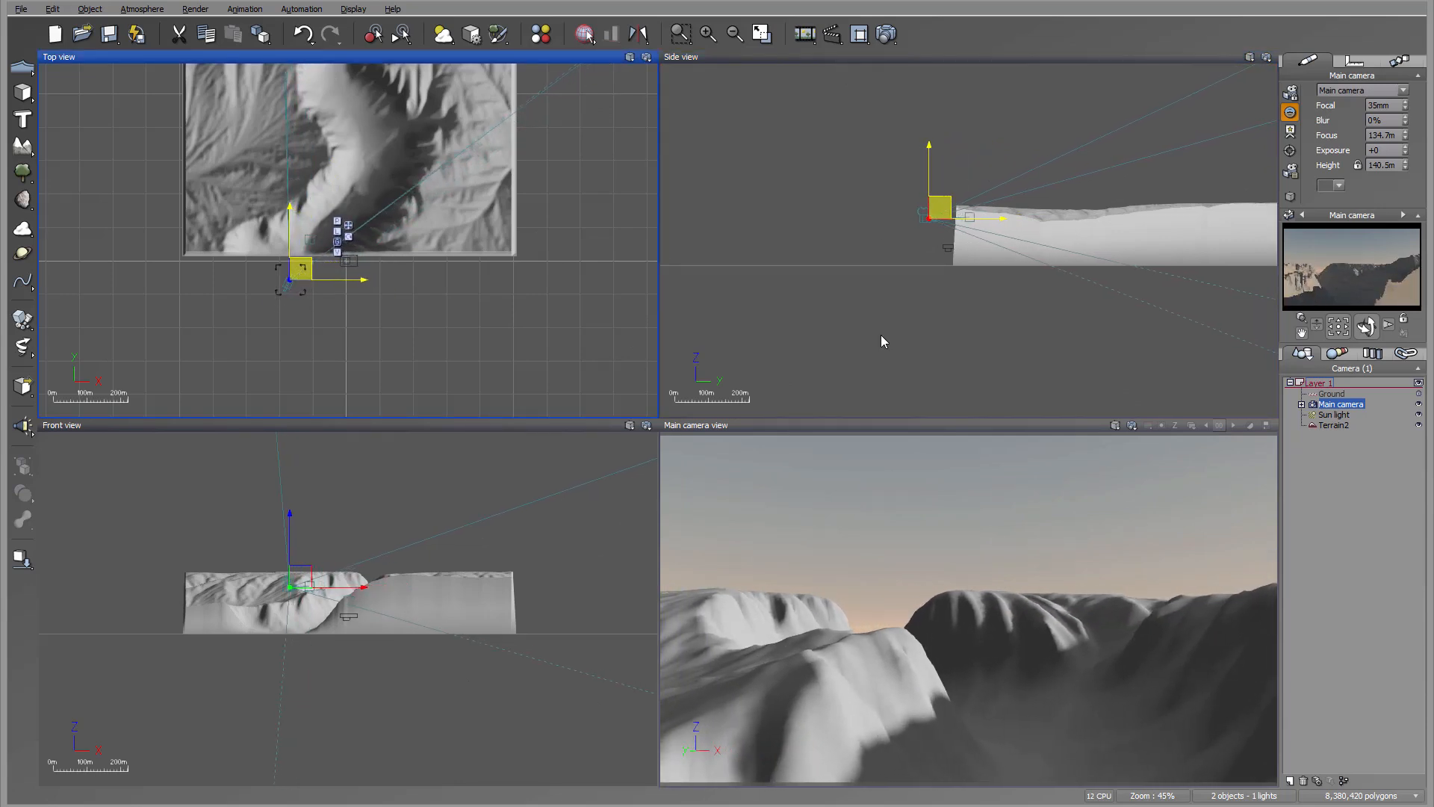
drag(1367, 327, 1341, 351)
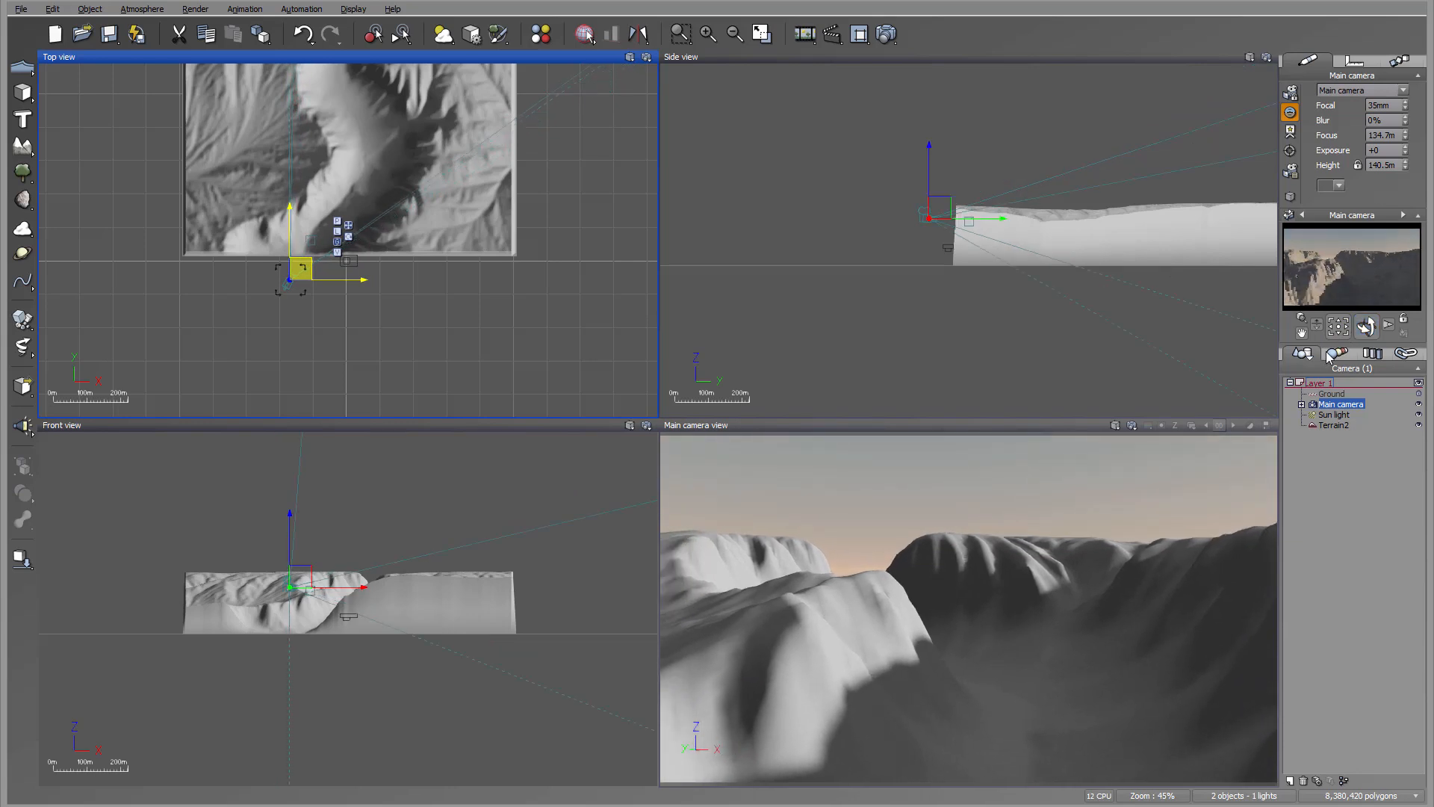
drag(295, 273, 304, 260)
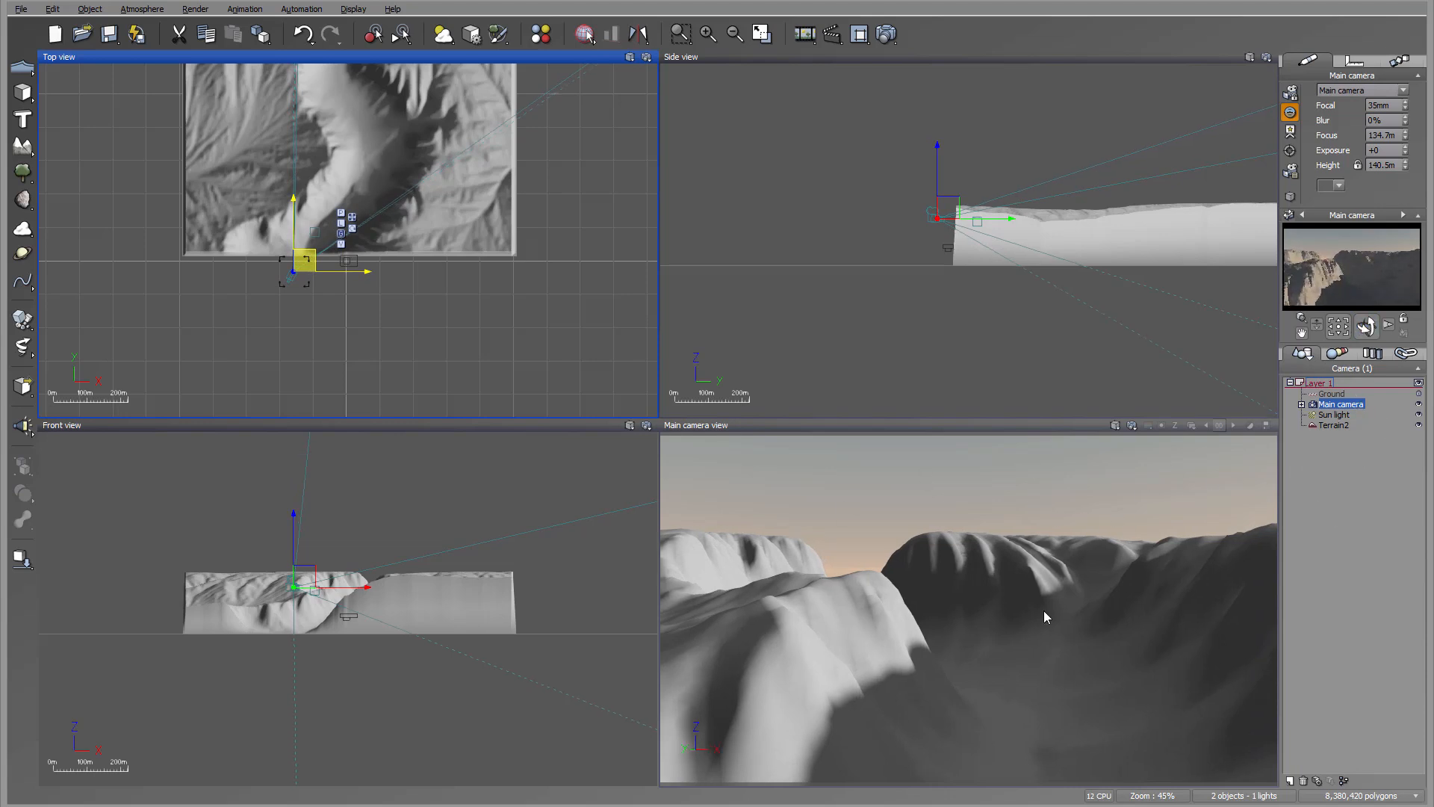
Step: Set the material scale of Terrain2 to 1
click(1334, 425)
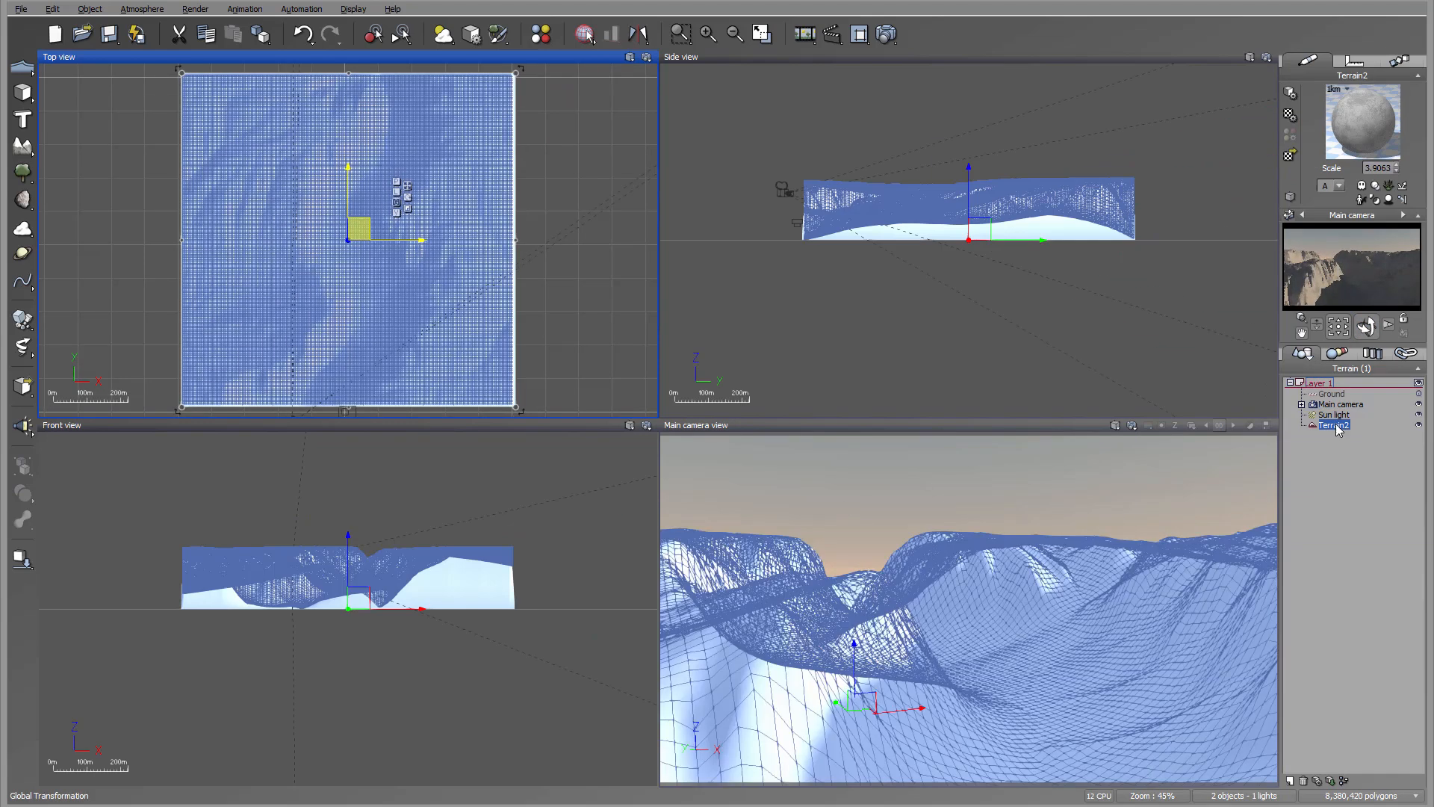
click(1393, 168)
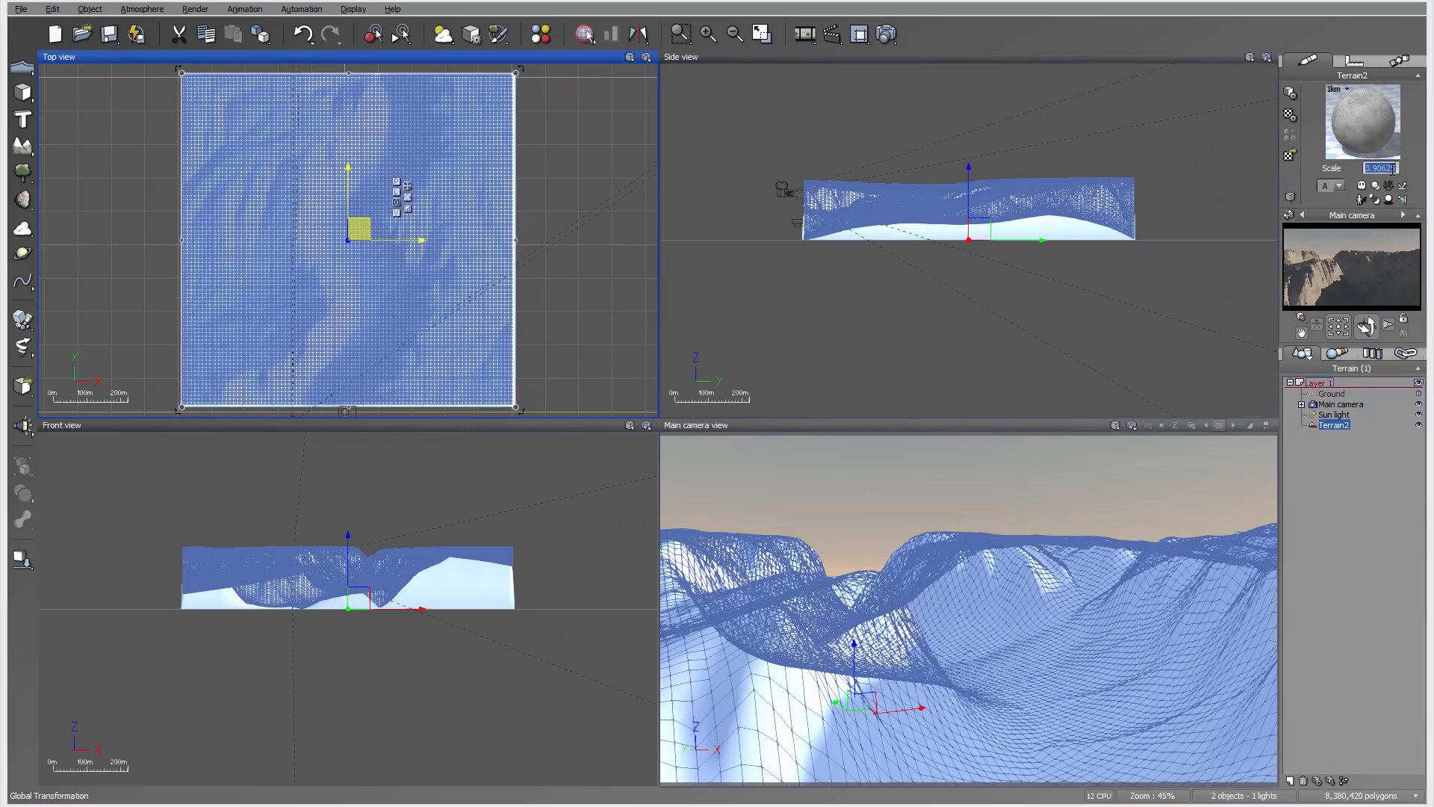
text(1)
key(Return)
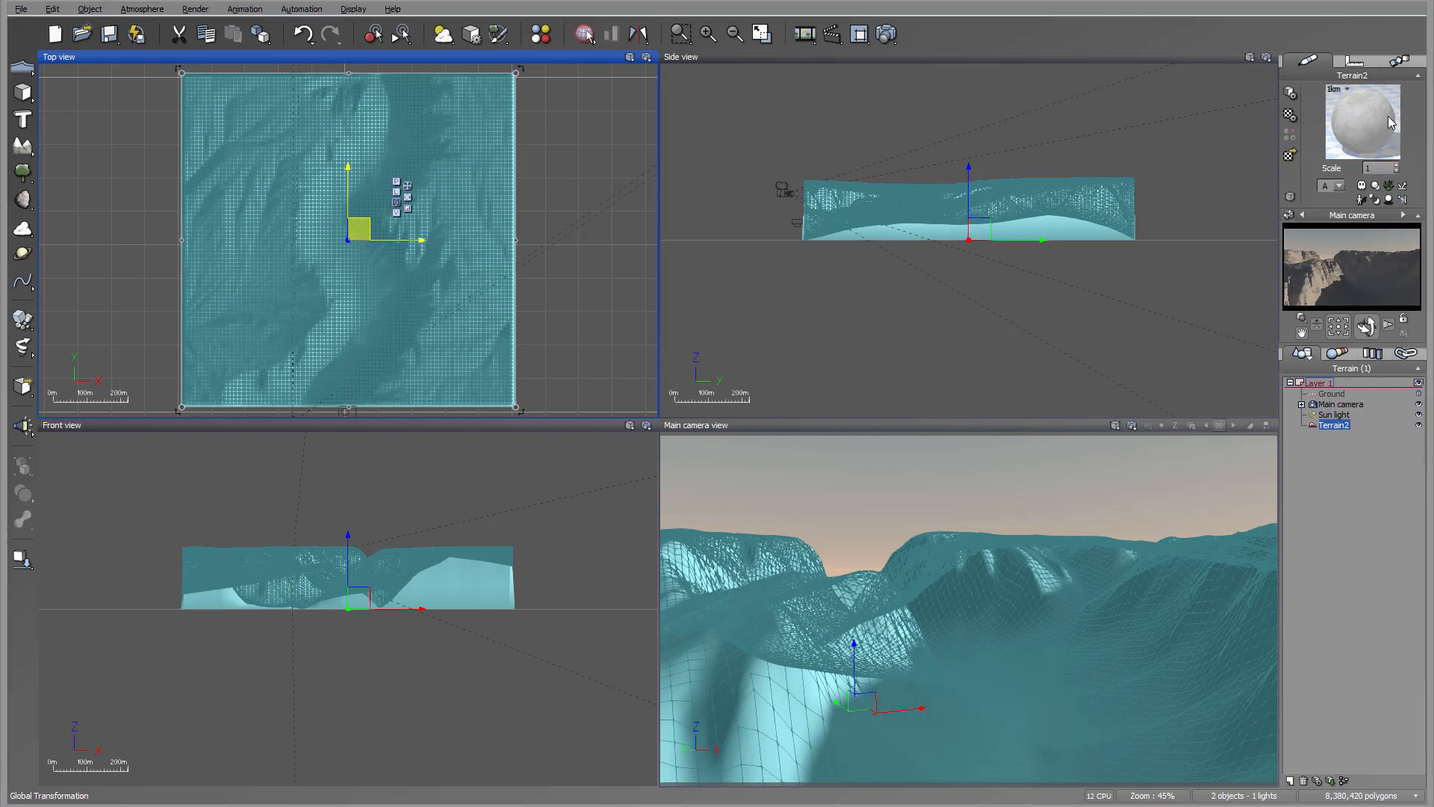
Step: Open Terrain2's material for editing, rename its default material to base and add a new layer above it without picking a preset material
double_click(1369, 128)
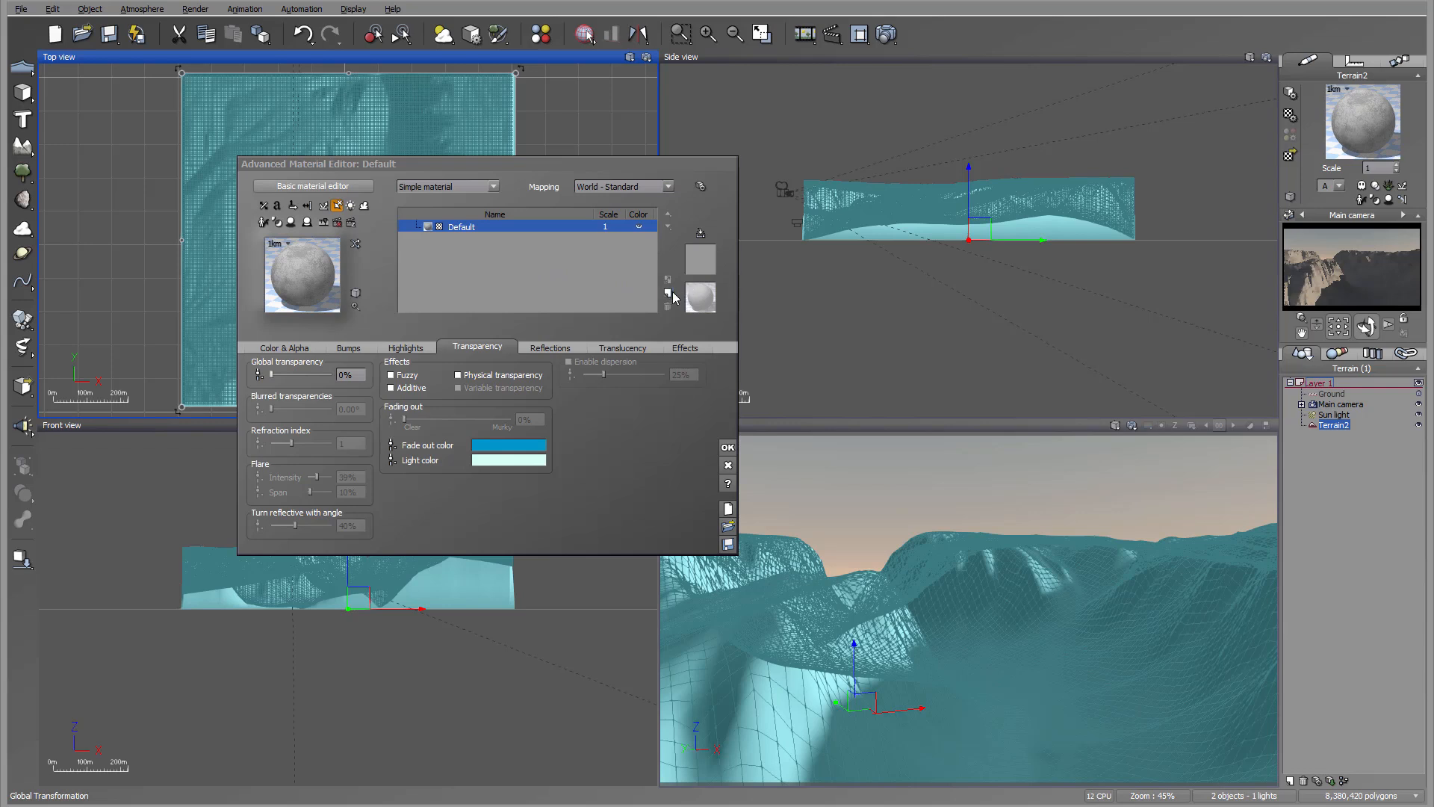
double_click(478, 225)
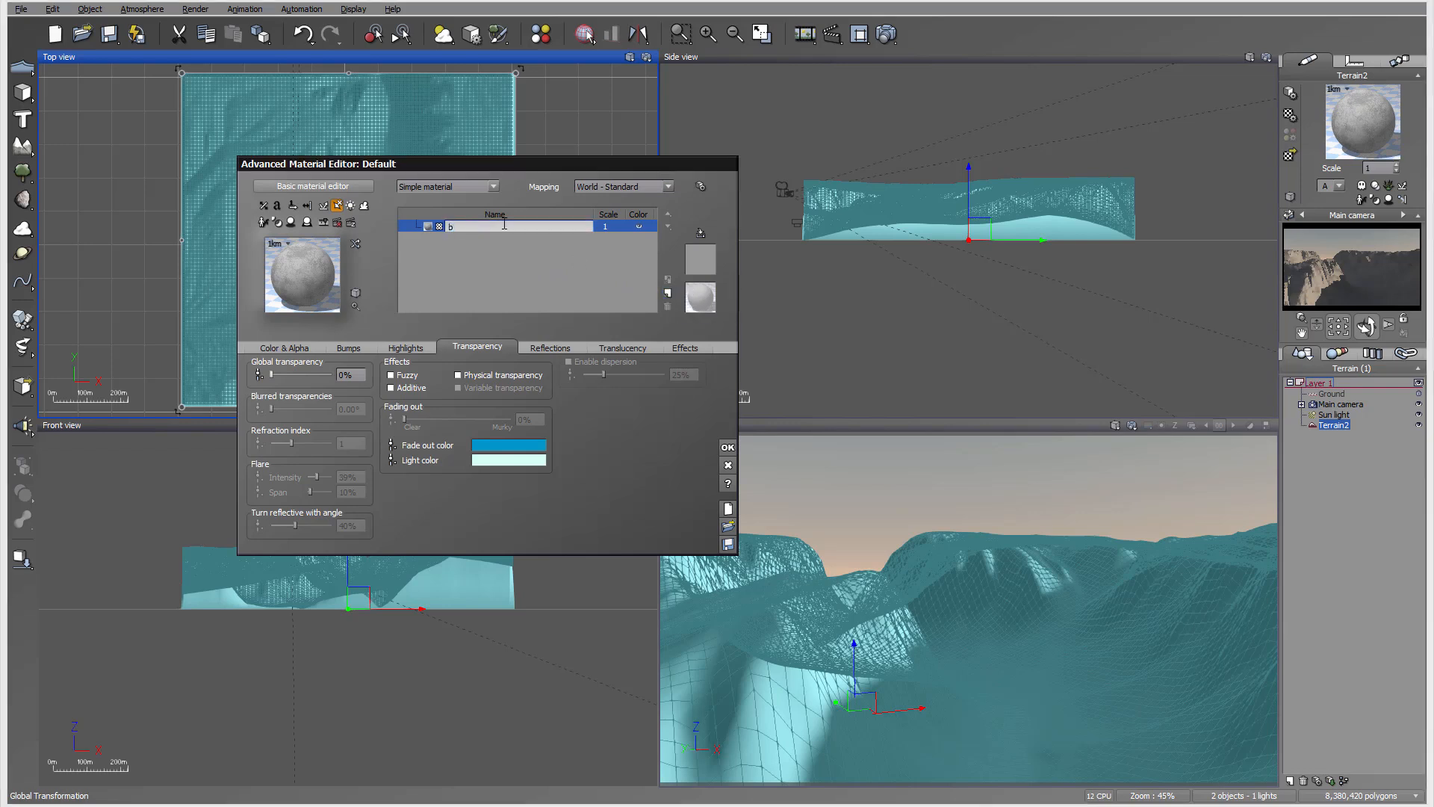
click(668, 294)
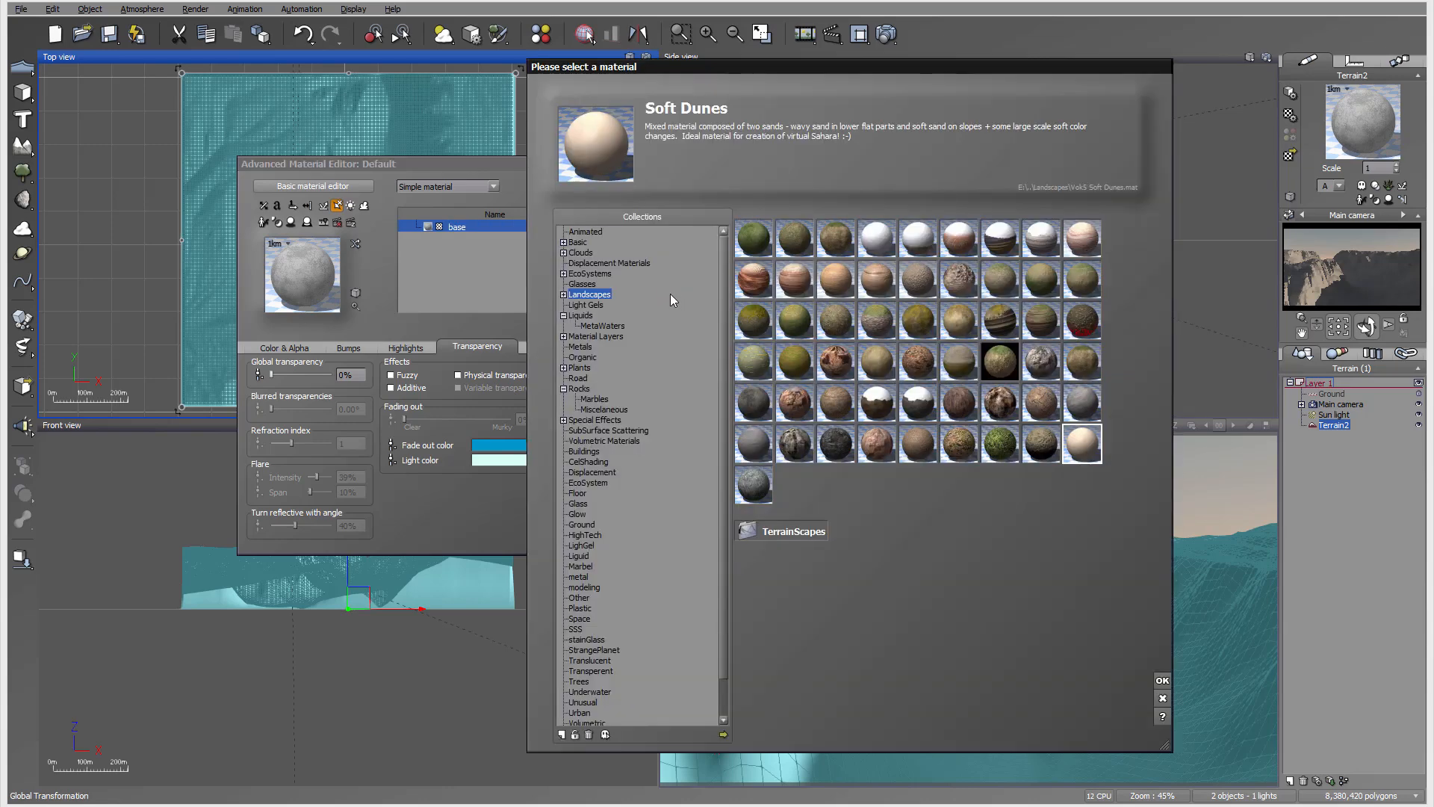
click(1163, 698)
Step: Extend the new layer's altitude range down to -1 and set its global transparency to 100% with variable transparency enabled
click(679, 347)
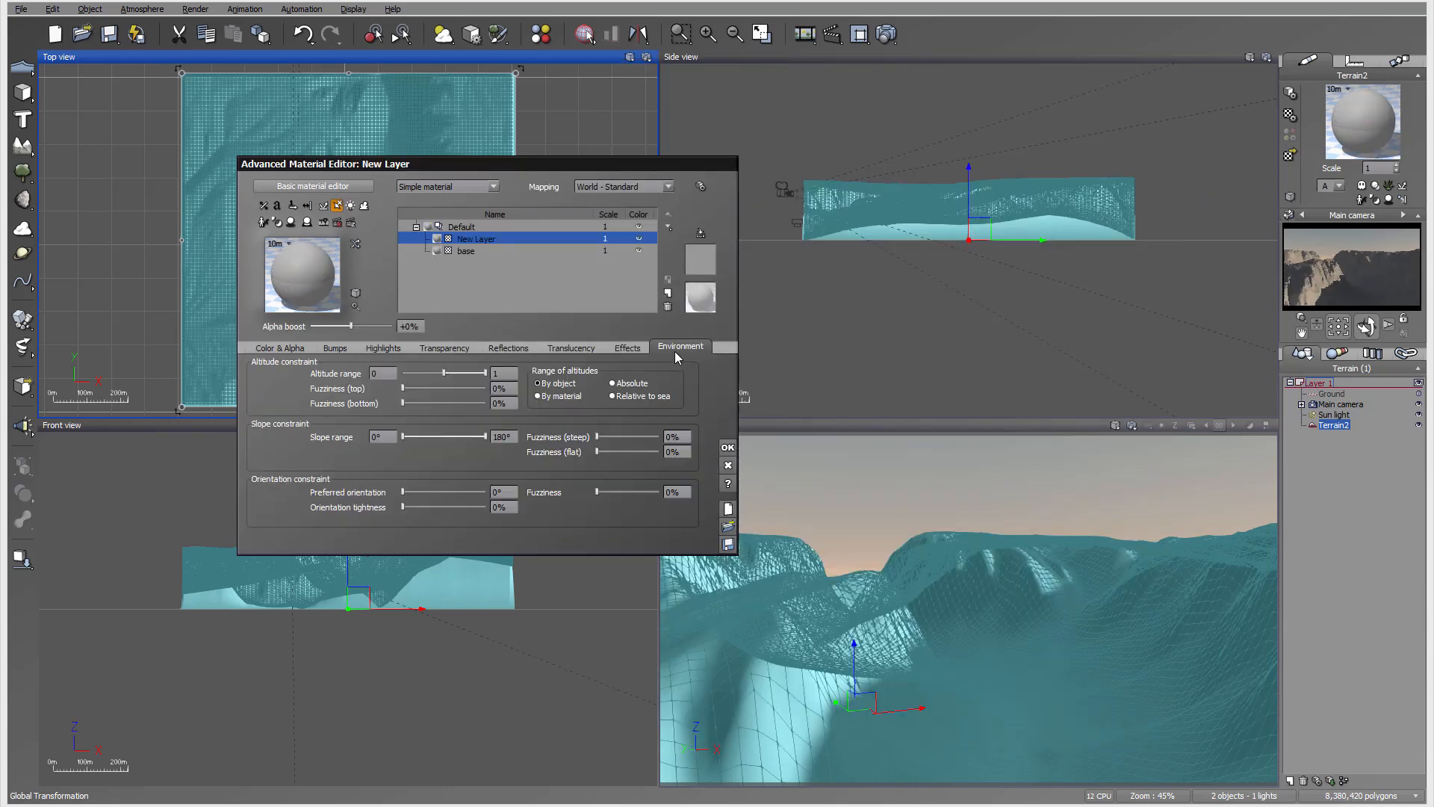
drag(453, 369, 358, 359)
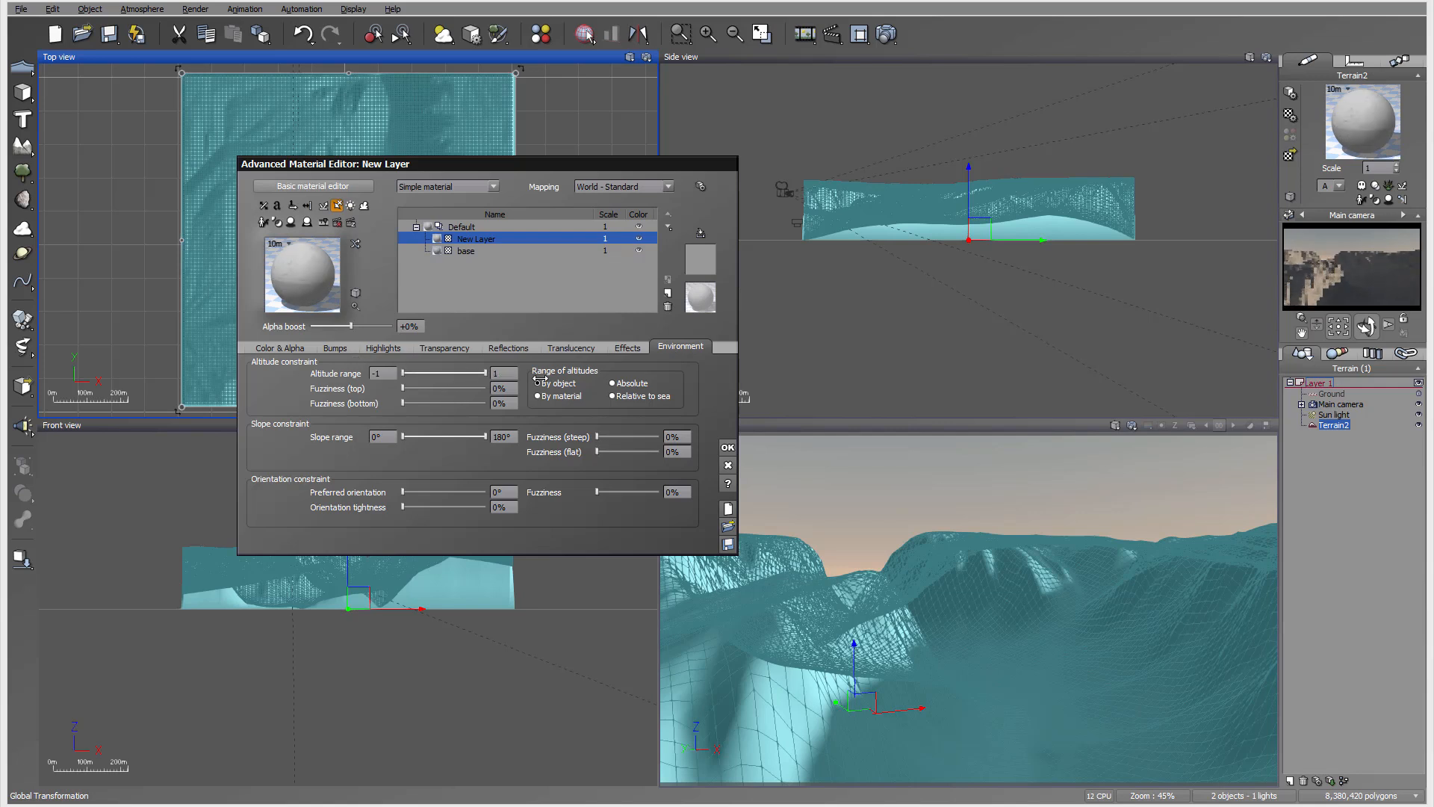
click(304, 351)
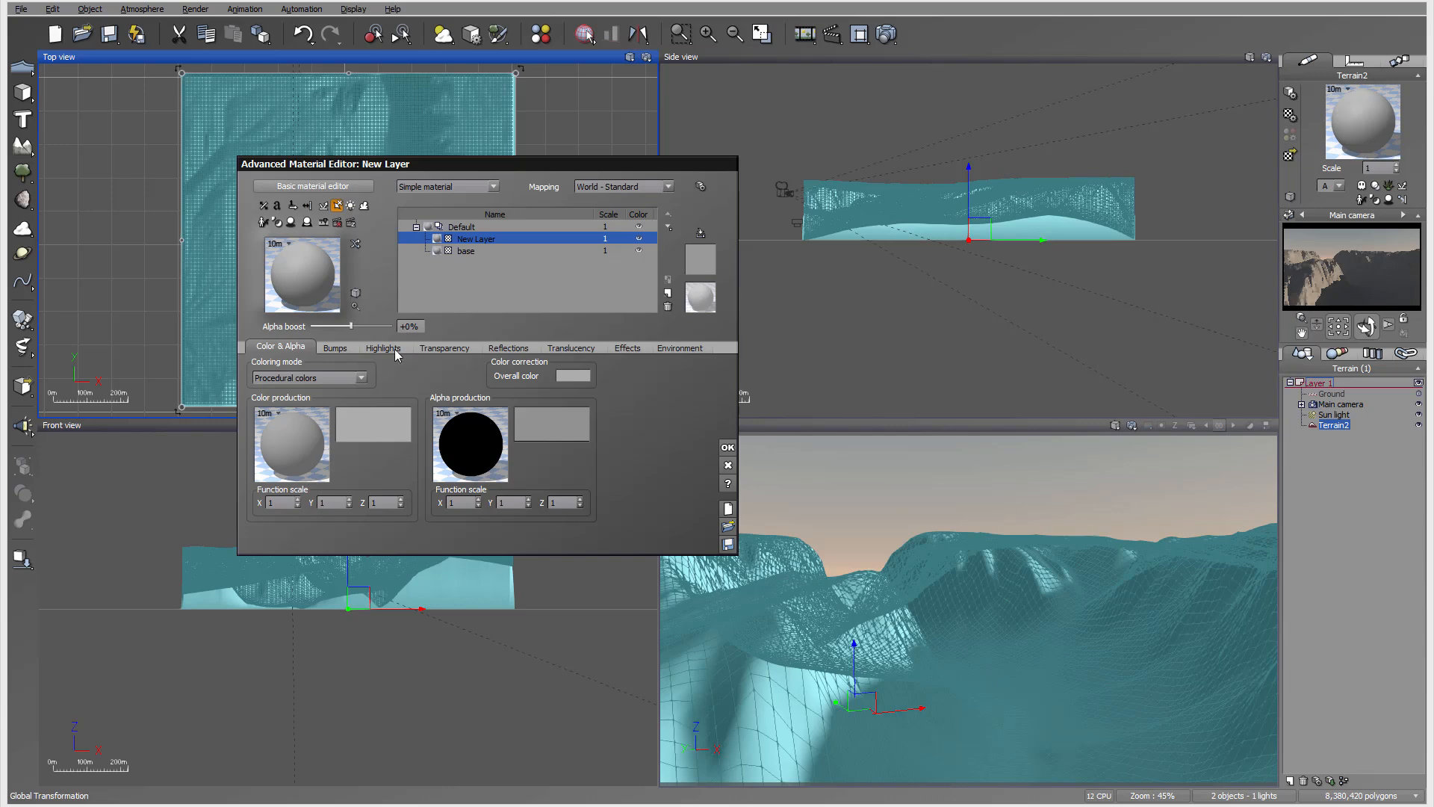
click(432, 350)
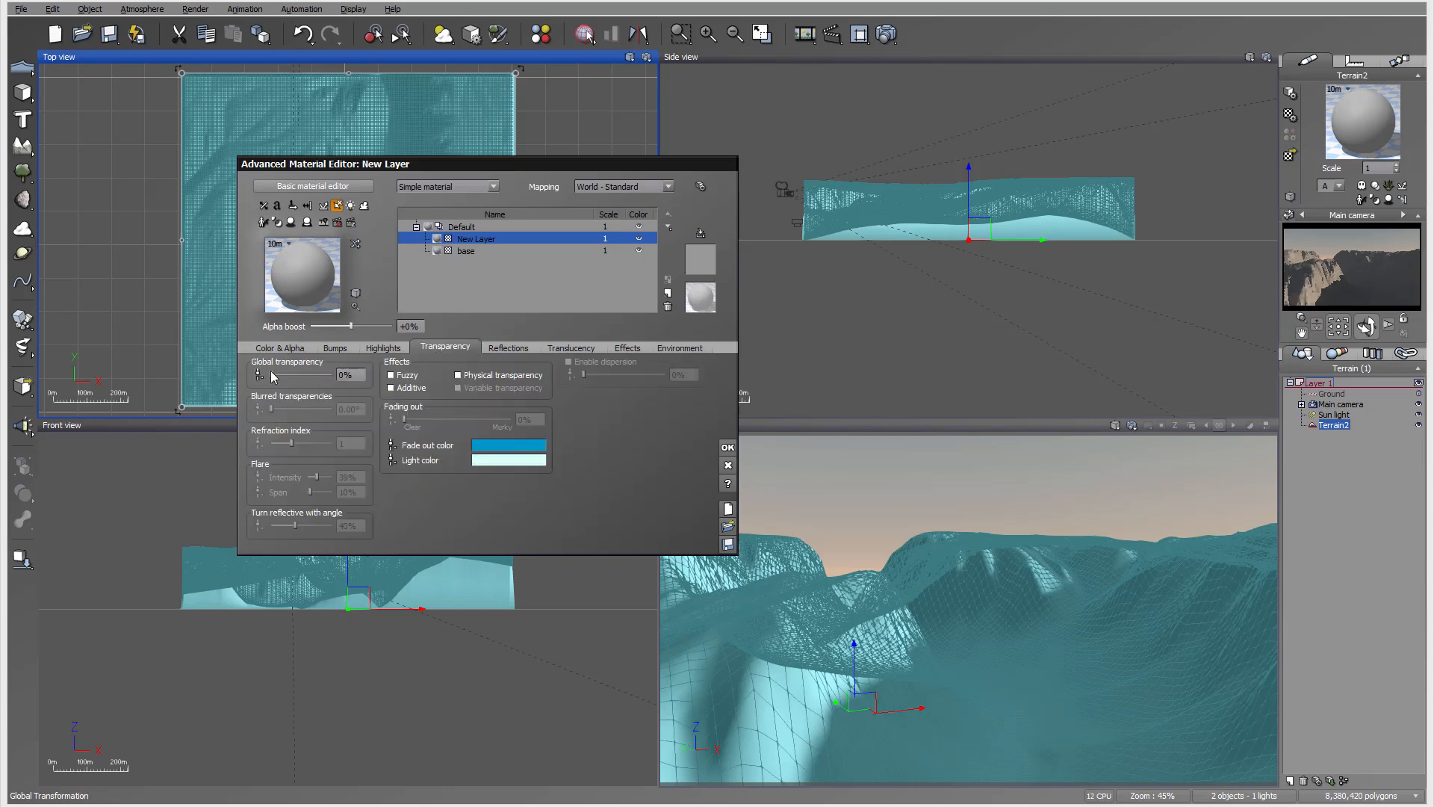
drag(271, 372, 437, 427)
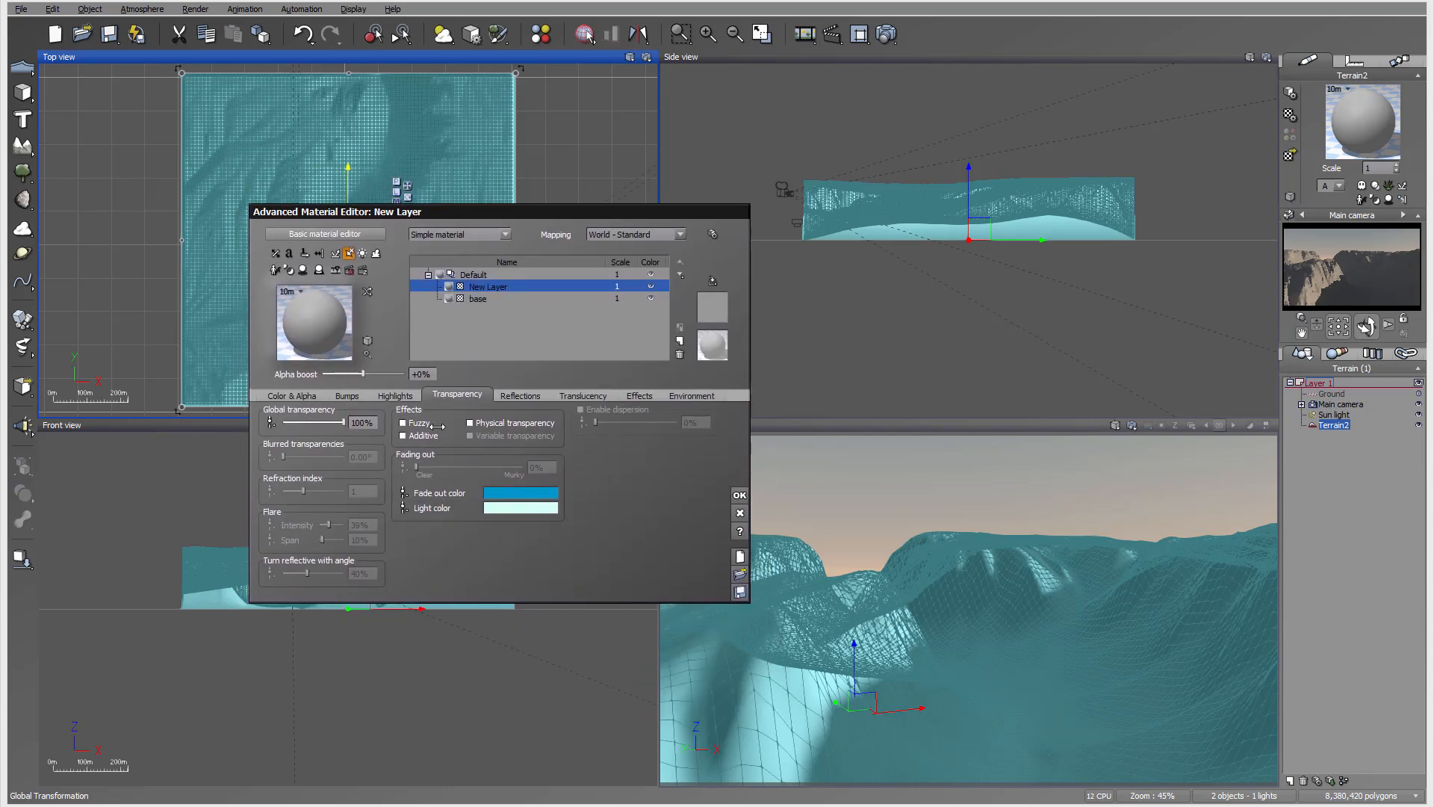
click(471, 435)
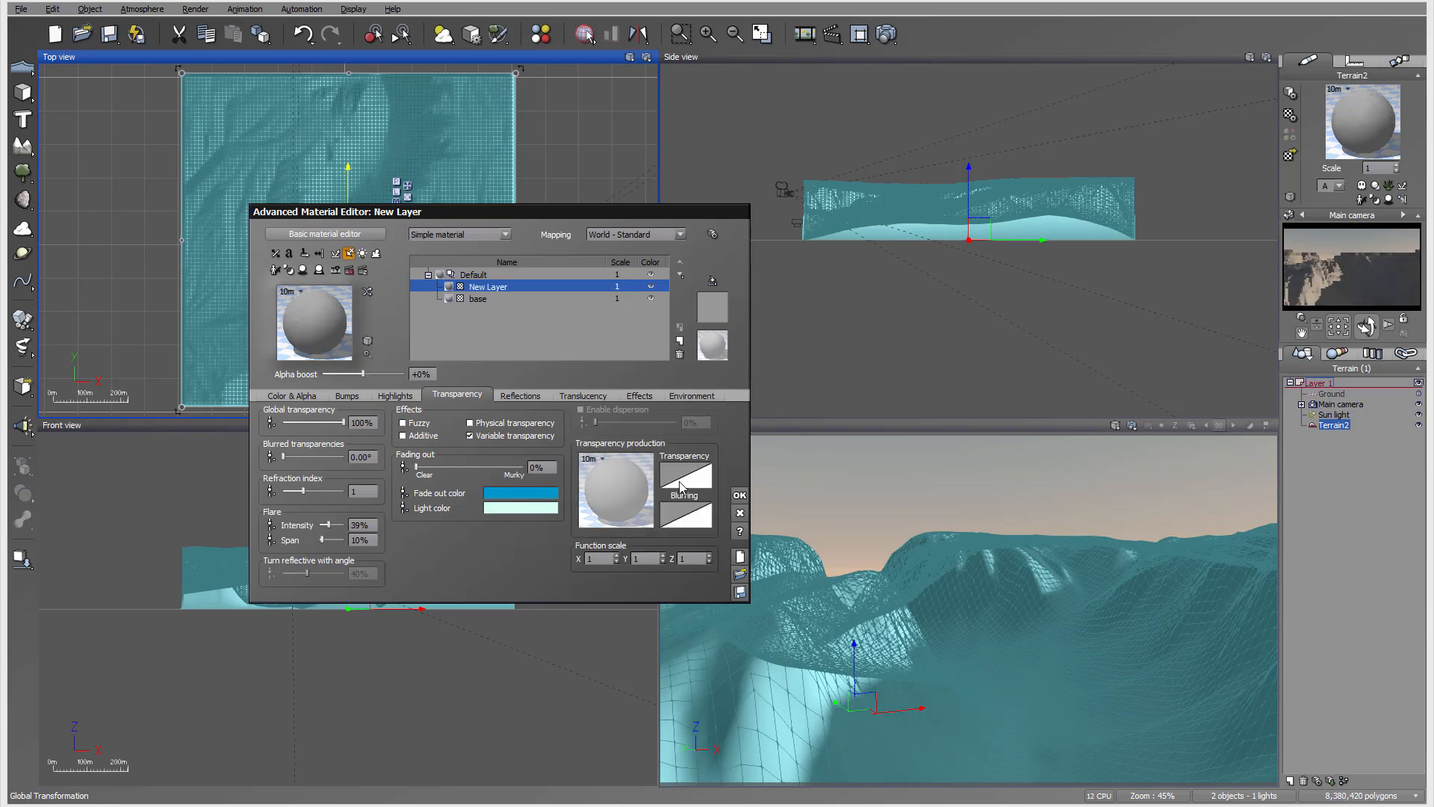
Step: Open the new layer's transparency production function and move its Constant, Filter and Color map nodes up to free space in the graph
right_click(606, 492)
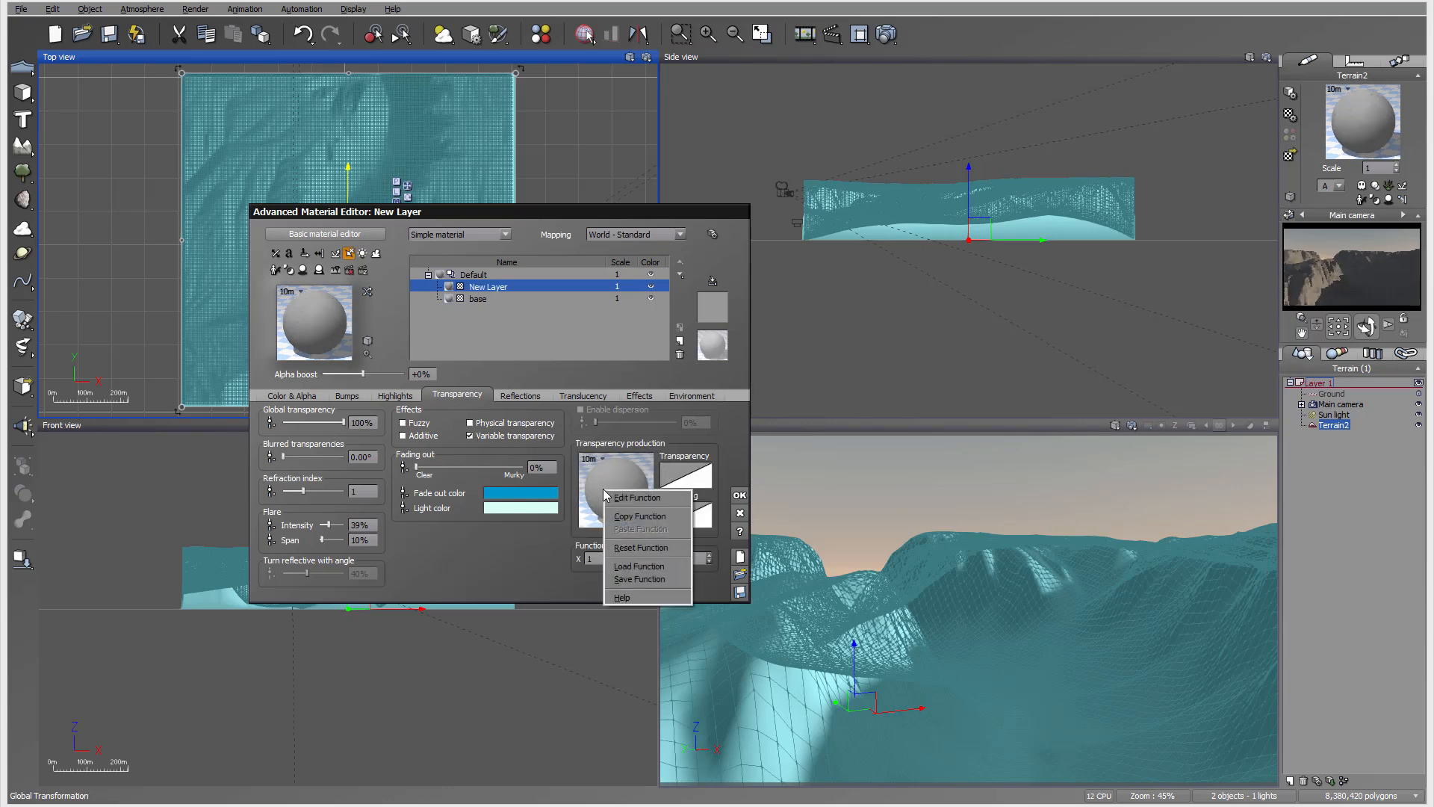
click(644, 499)
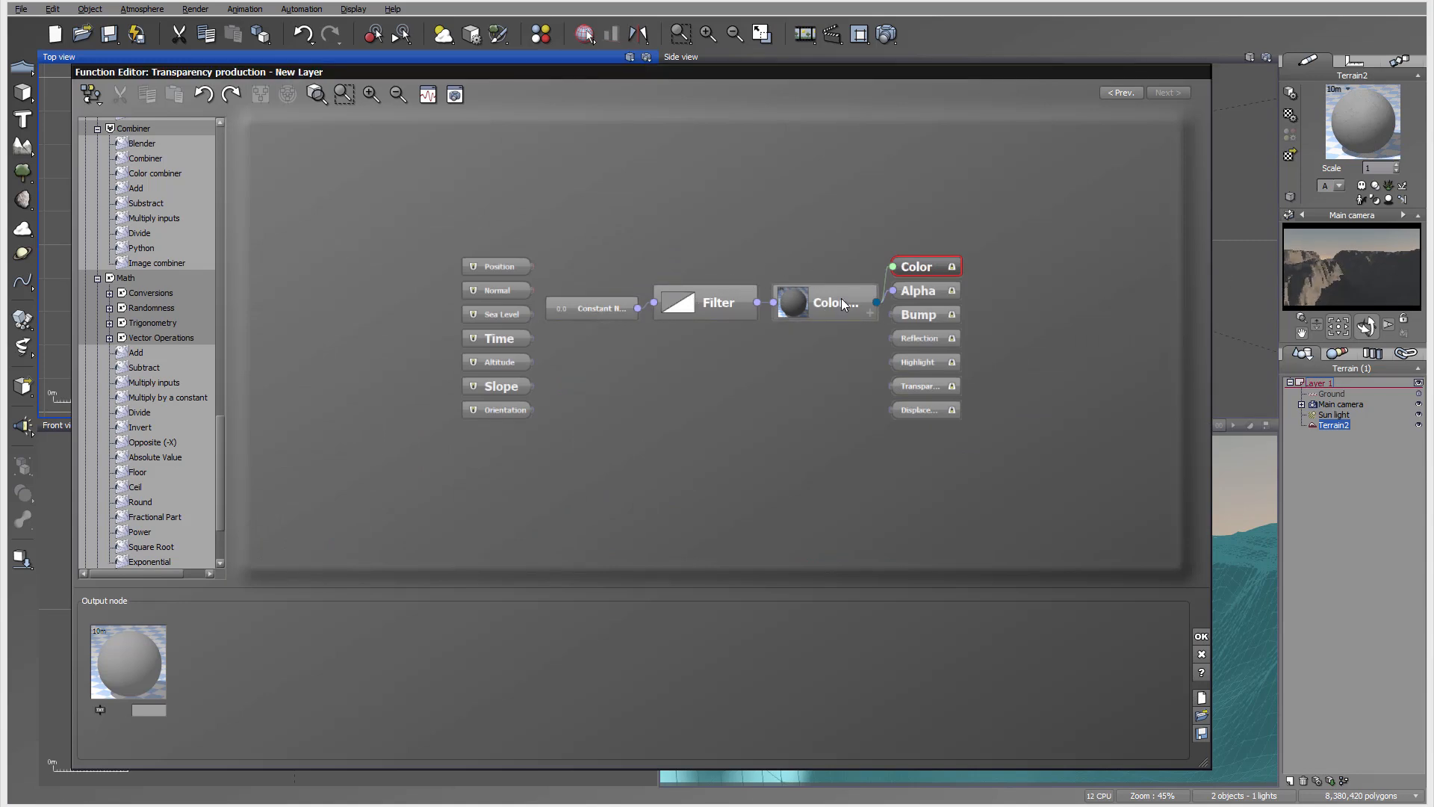
drag(841, 302, 817, 225)
drag(702, 299, 678, 233)
drag(596, 302, 446, 233)
Step: Add a Projected Texture Map node to the function graph below the Constant node
click(504, 302)
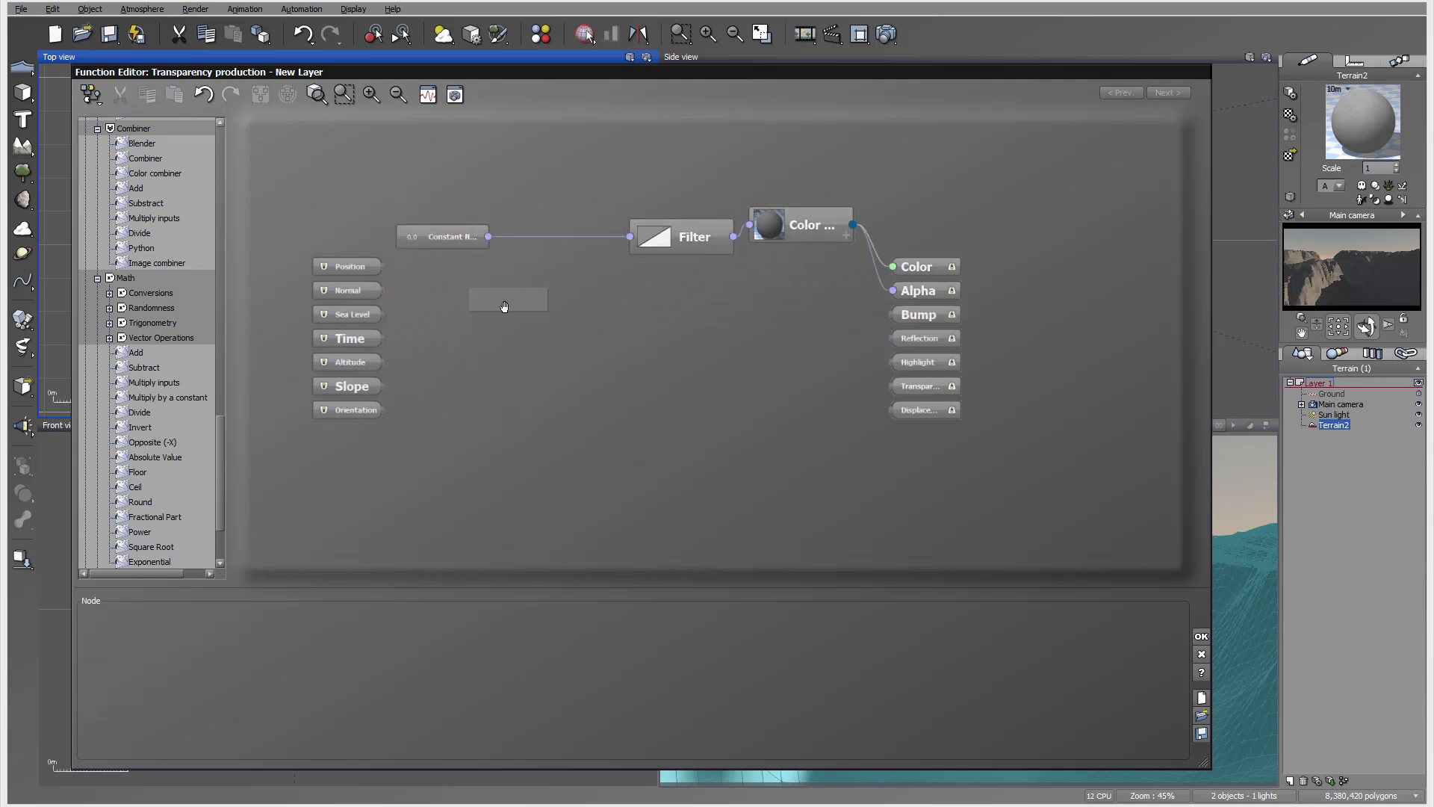
right_click(505, 304)
mouse_move(558, 374)
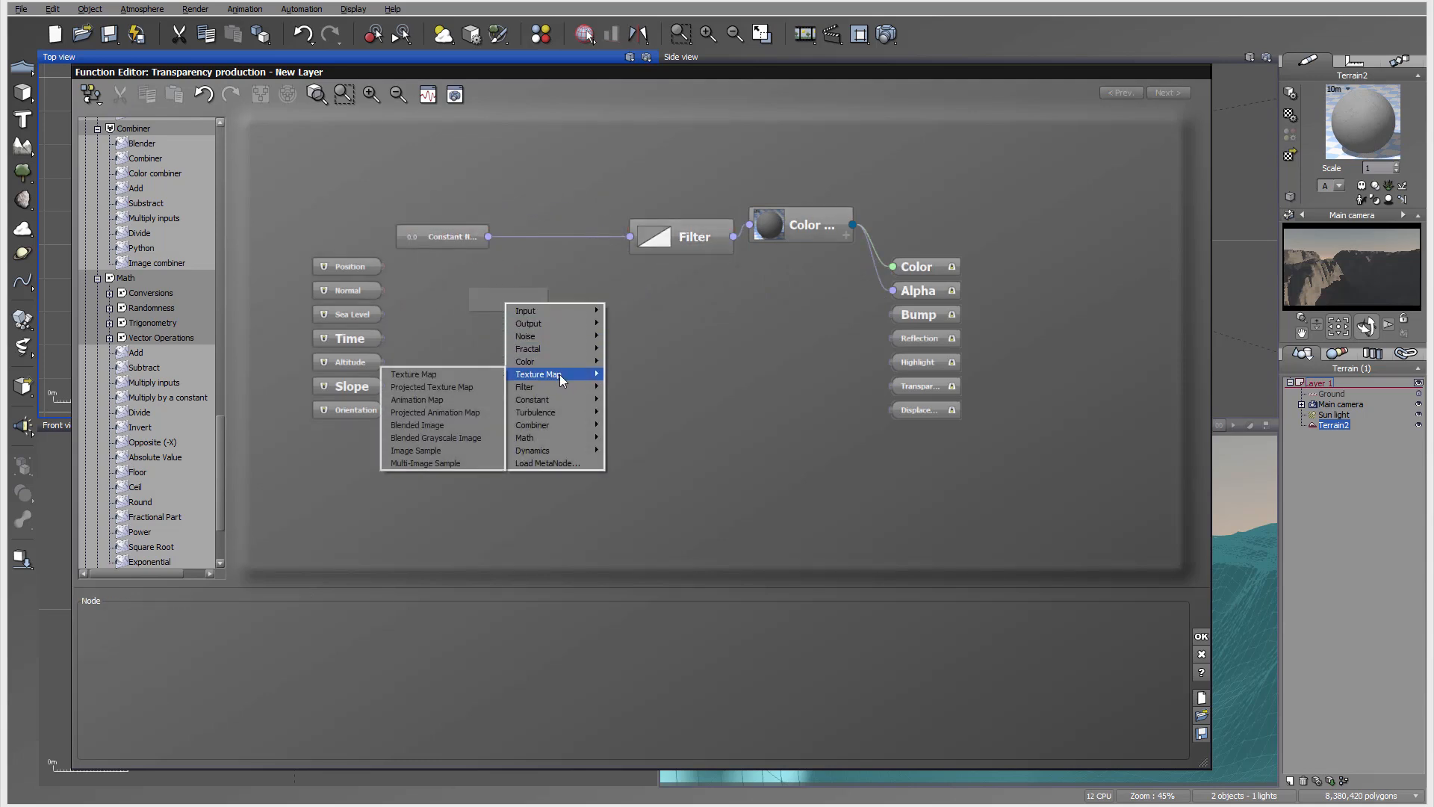
click(441, 386)
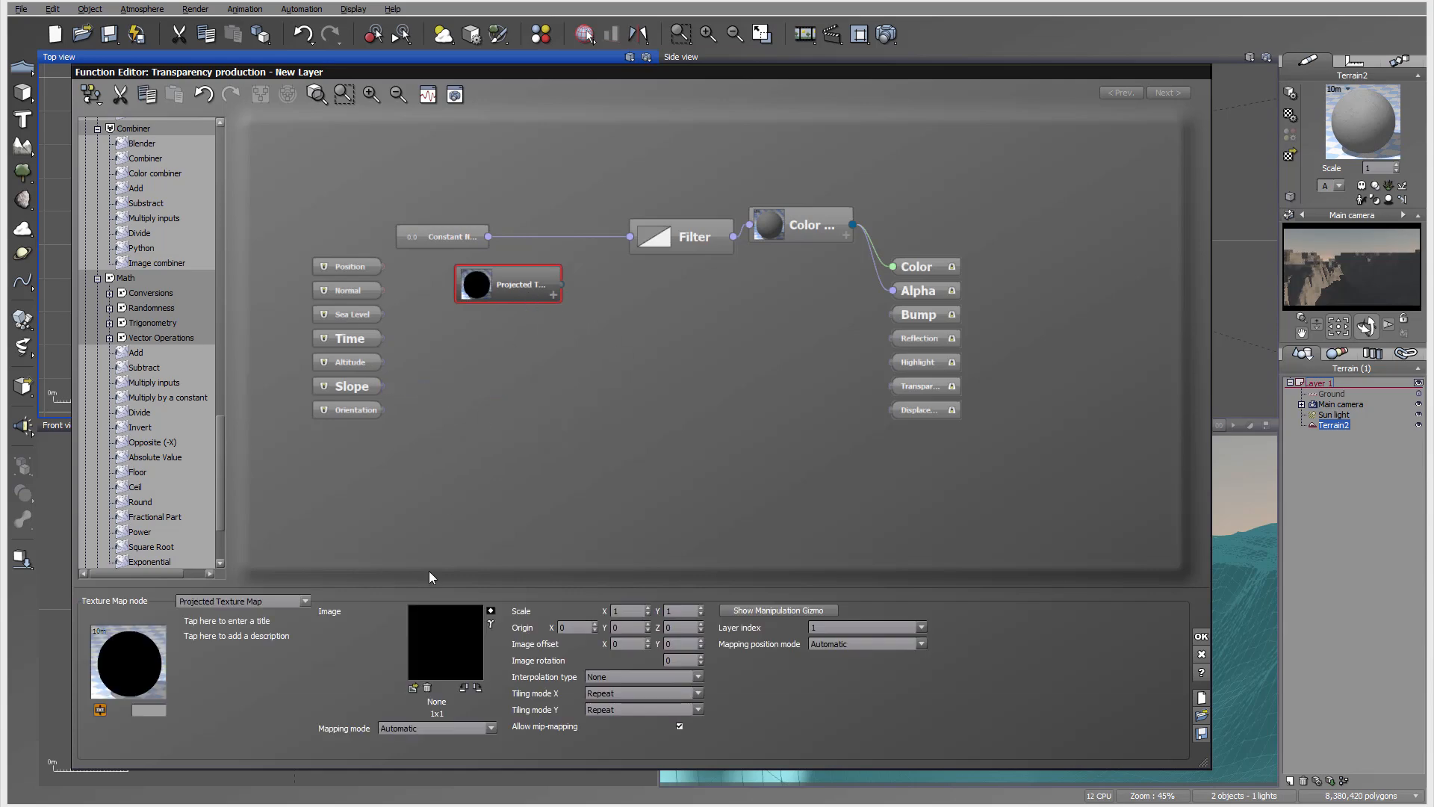
Step: Load Canyon-flow.tif from the ImageMaps folder into the projected texture map and set its interpolation type to Bilinear
click(414, 688)
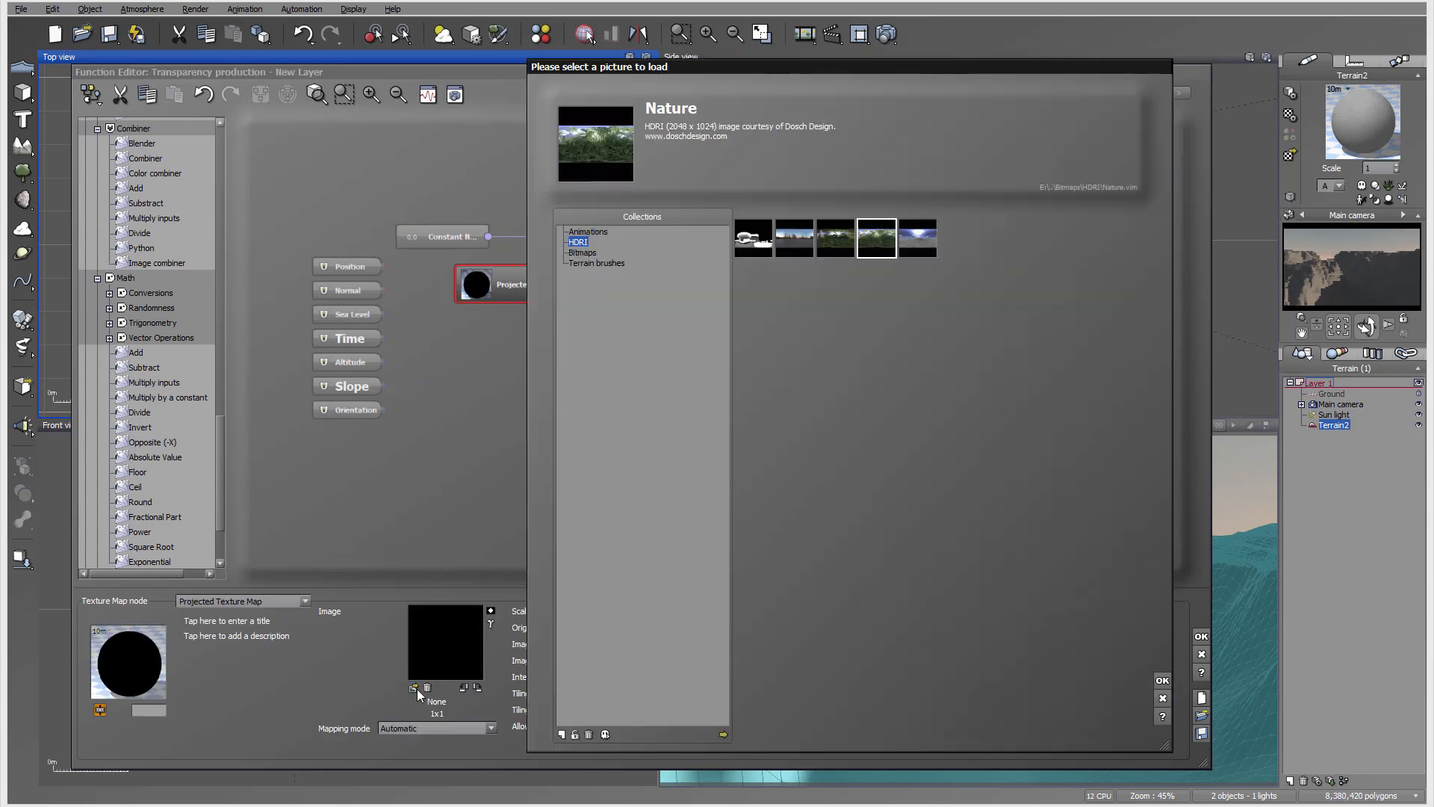
click(723, 734)
click(544, 145)
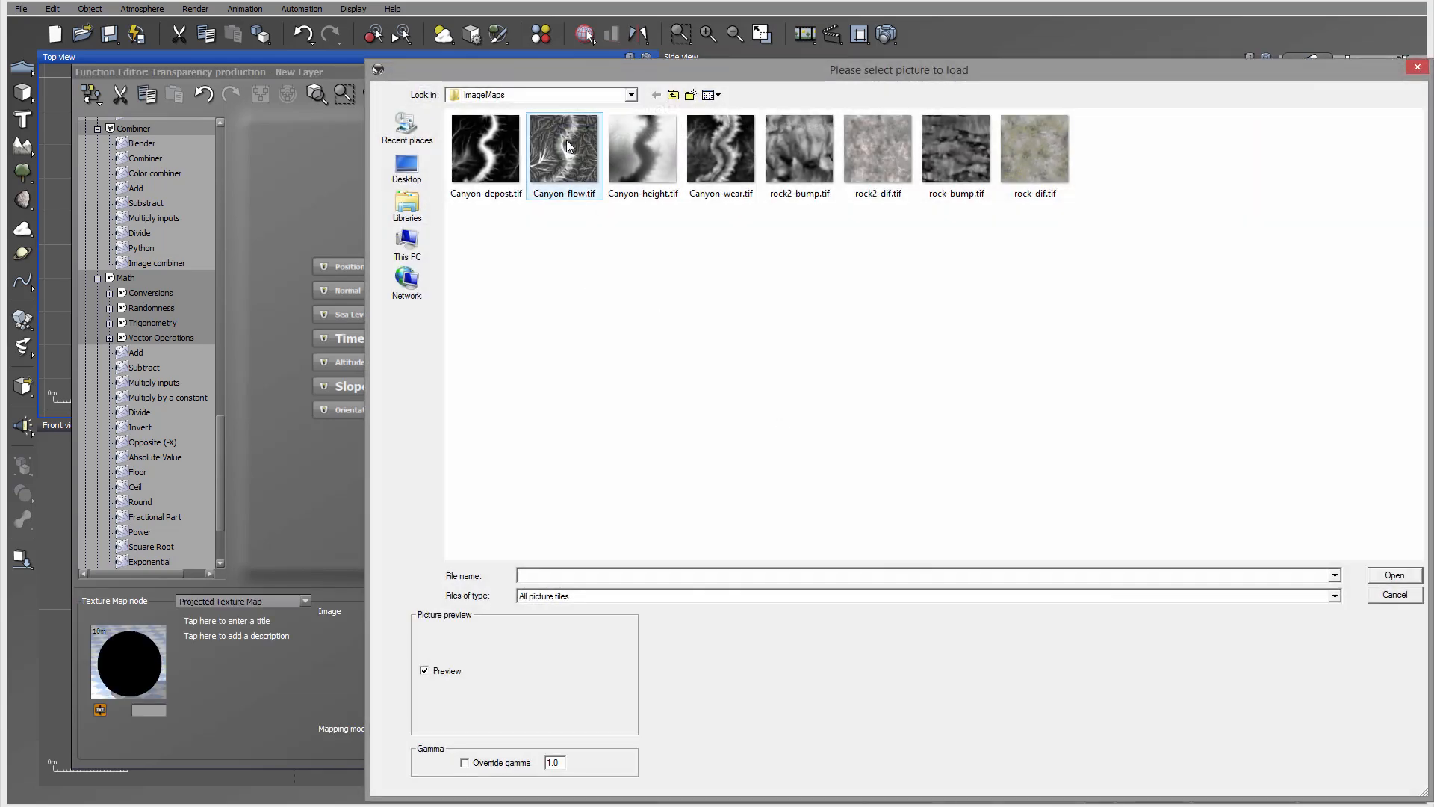
click(1390, 576)
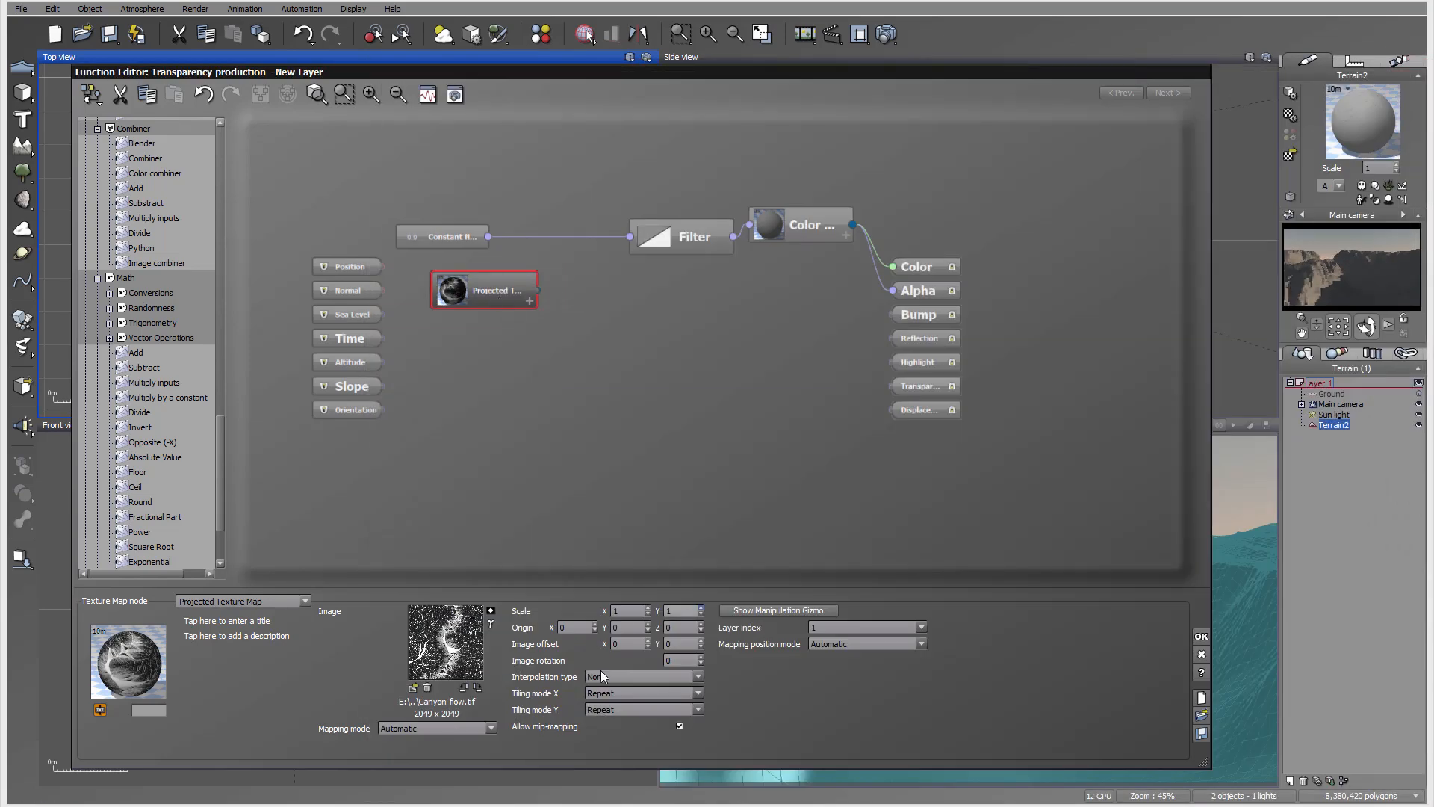
click(602, 679)
click(625, 705)
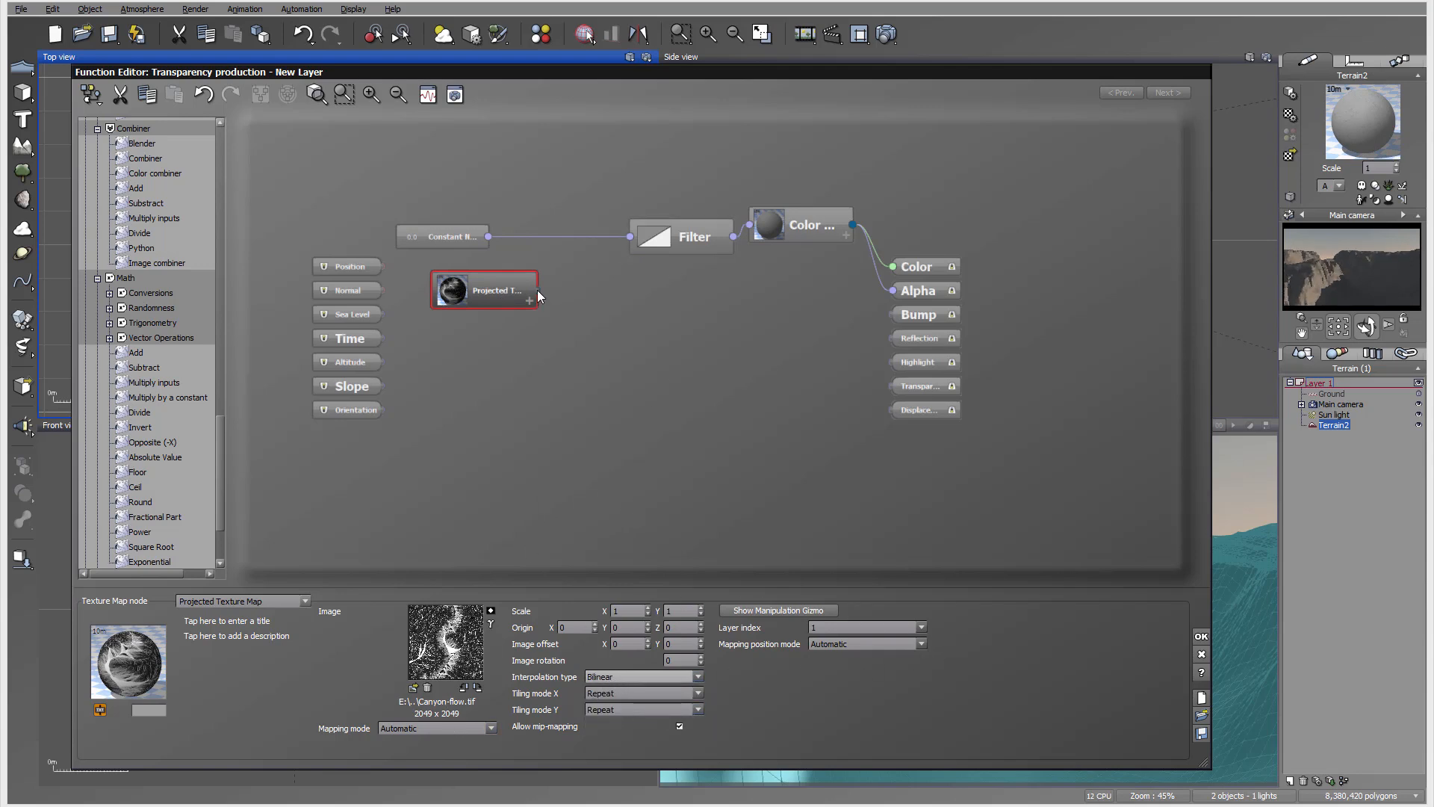
Step: Feed the projected texture map's grayscale output into the Filter node and delete the unused Constant node
drag(538, 290, 630, 236)
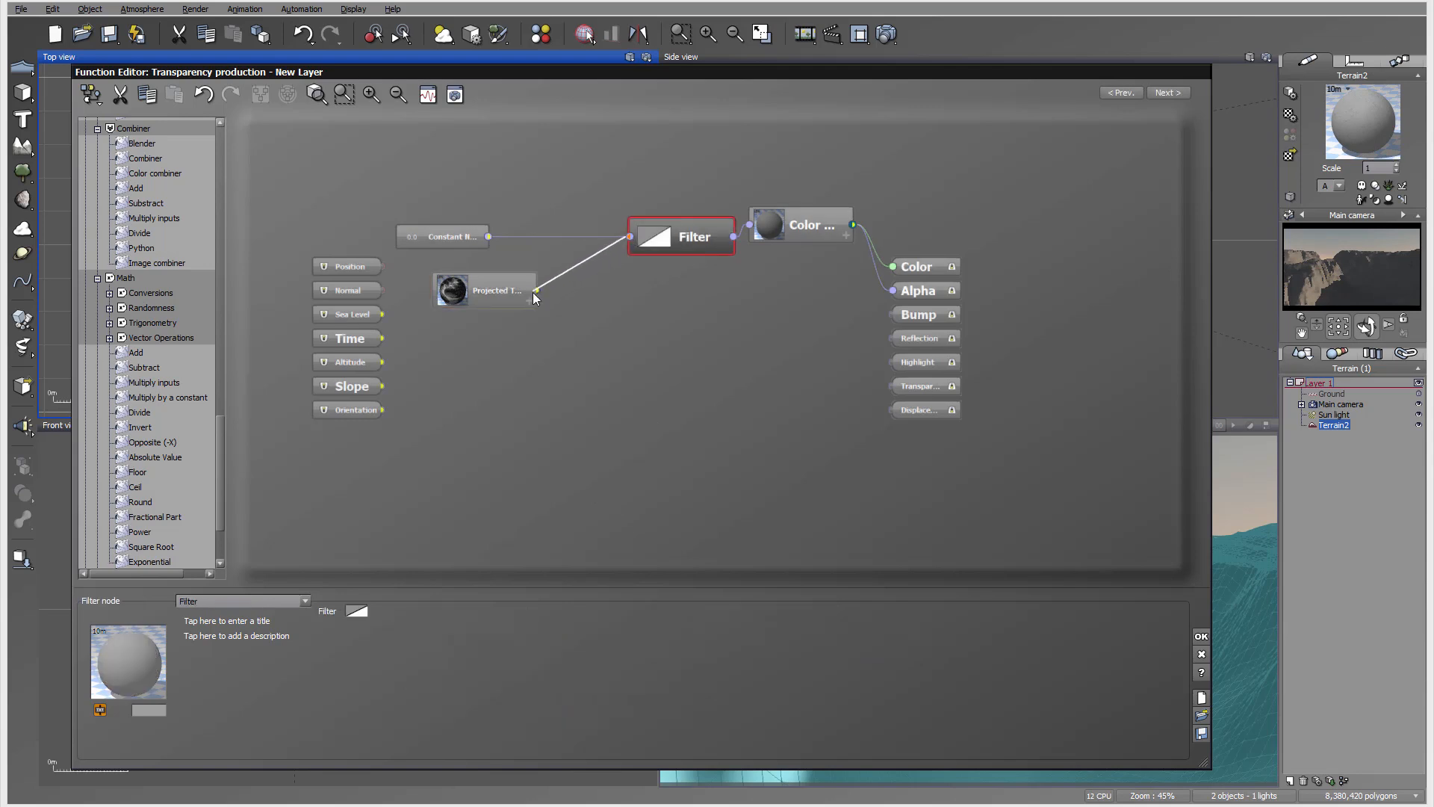
click(617, 301)
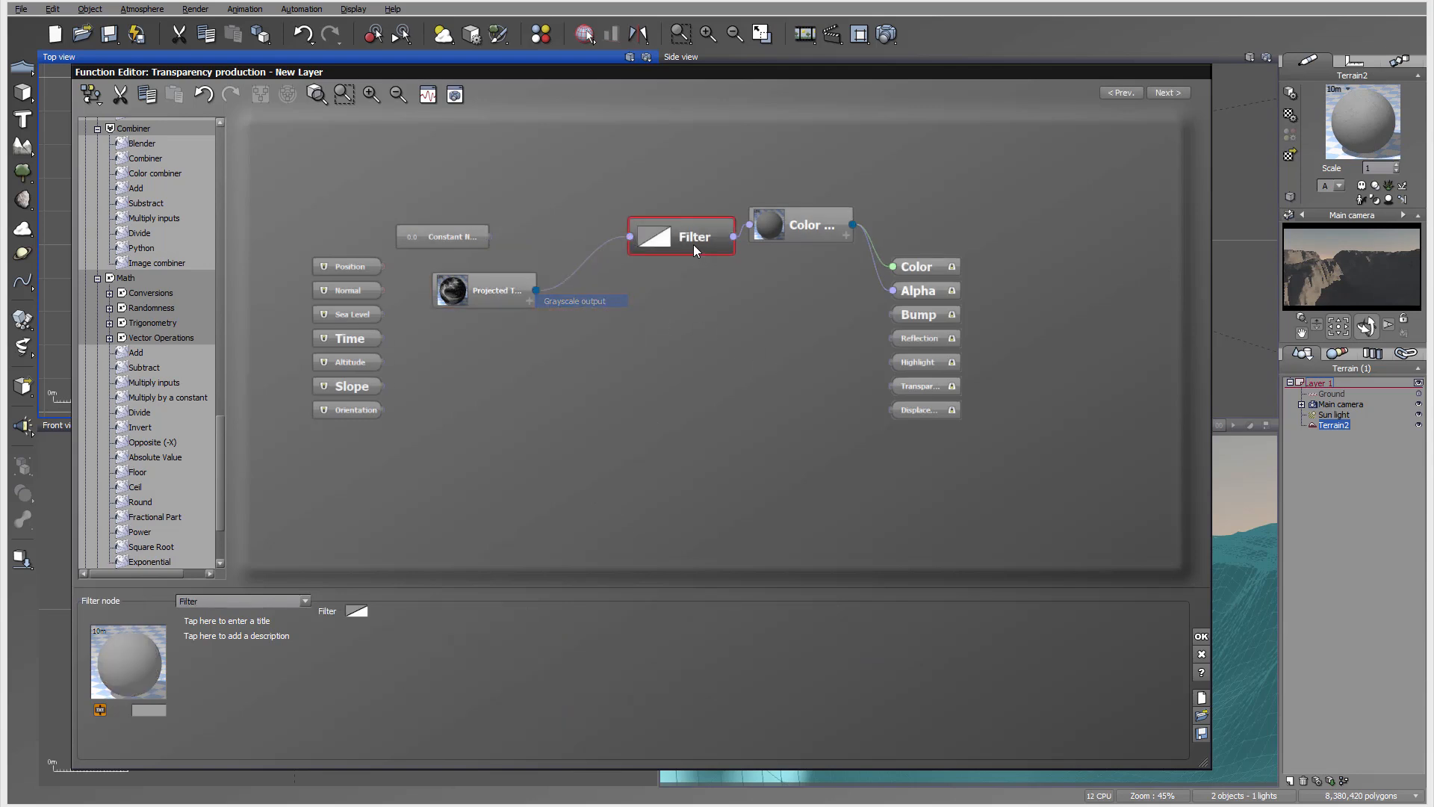
click(414, 236)
key(Delete)
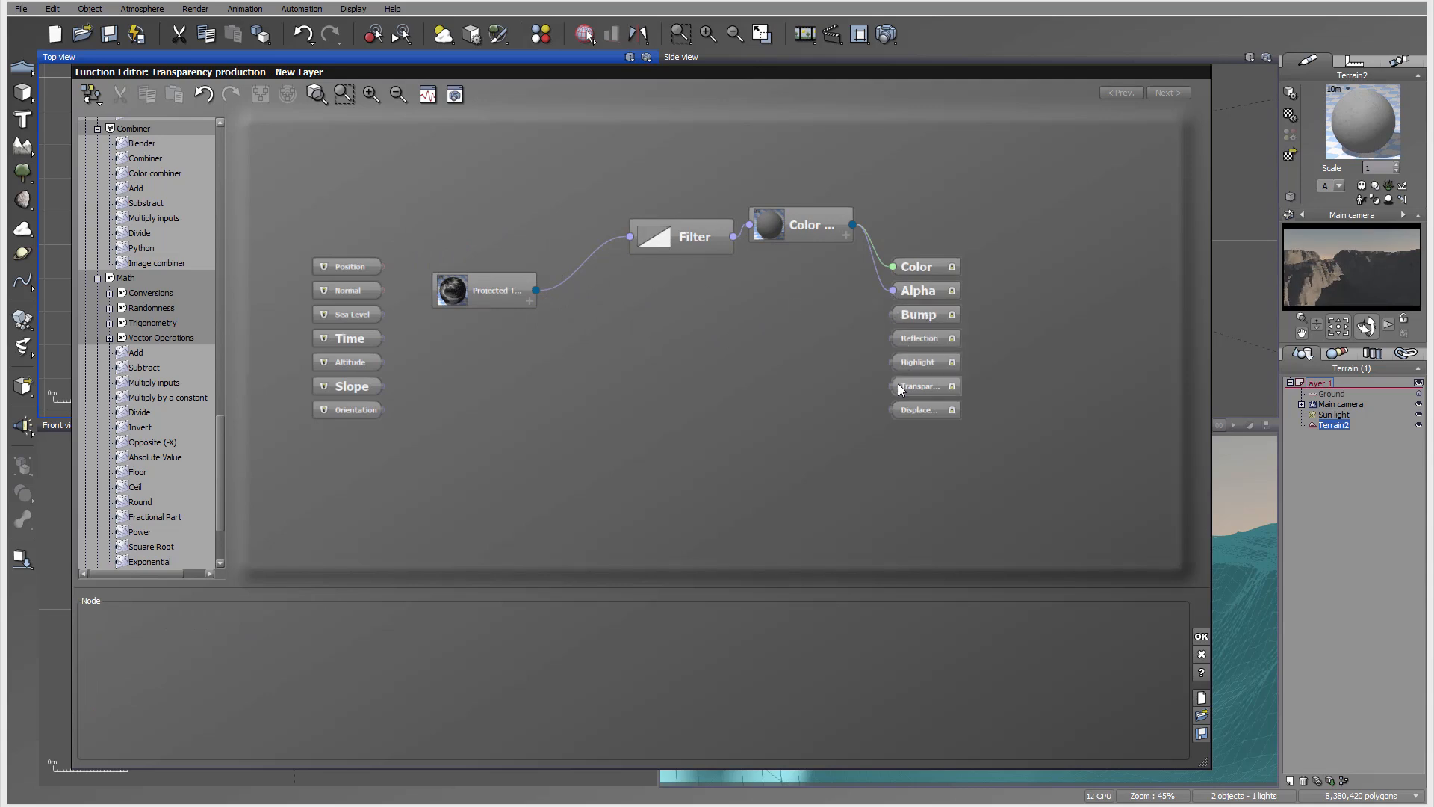
Step: Connect the projected texture map to the Transparency output and tidy the position of the texture map and Filter nodes
drag(879, 383, 482, 267)
click(561, 298)
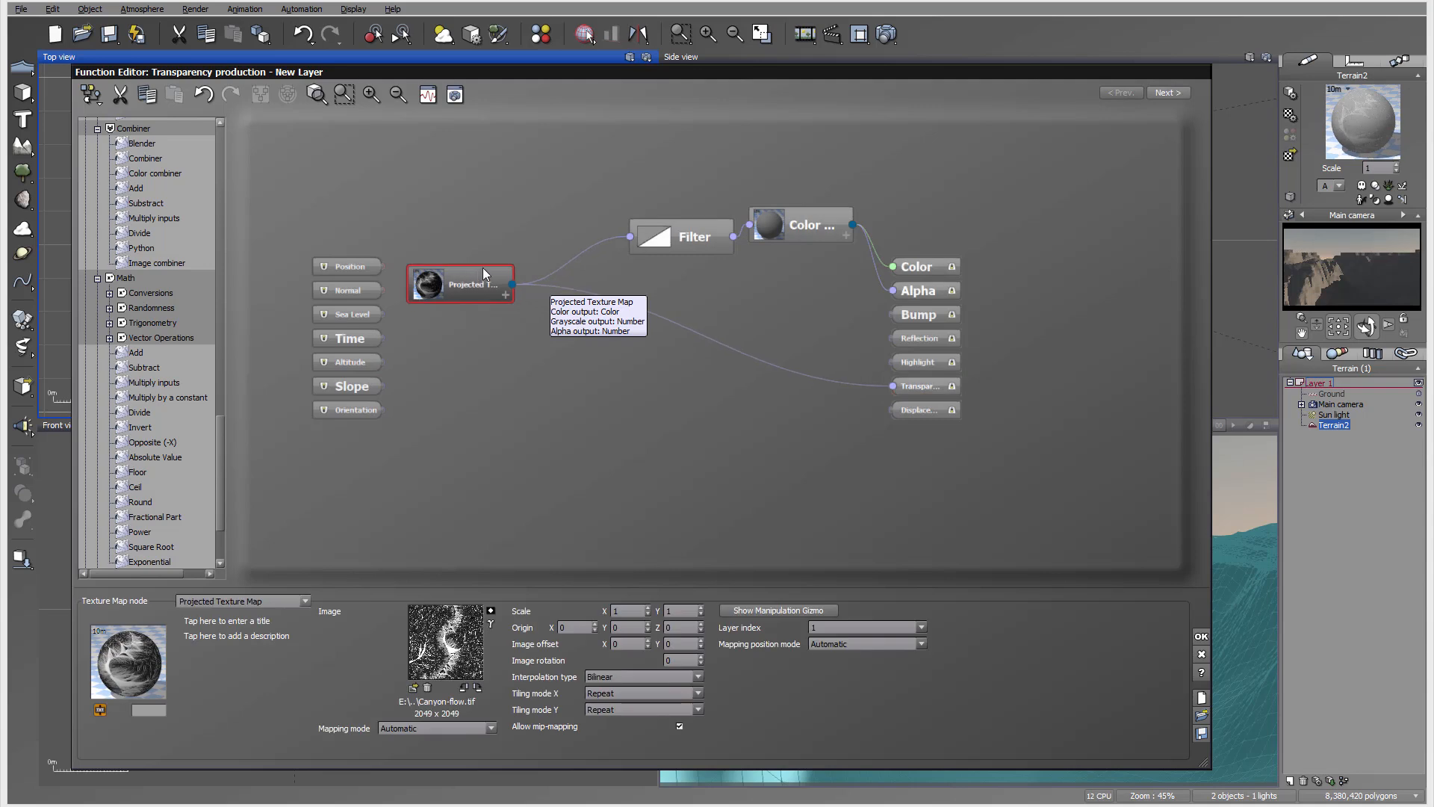
drag(697, 230, 672, 233)
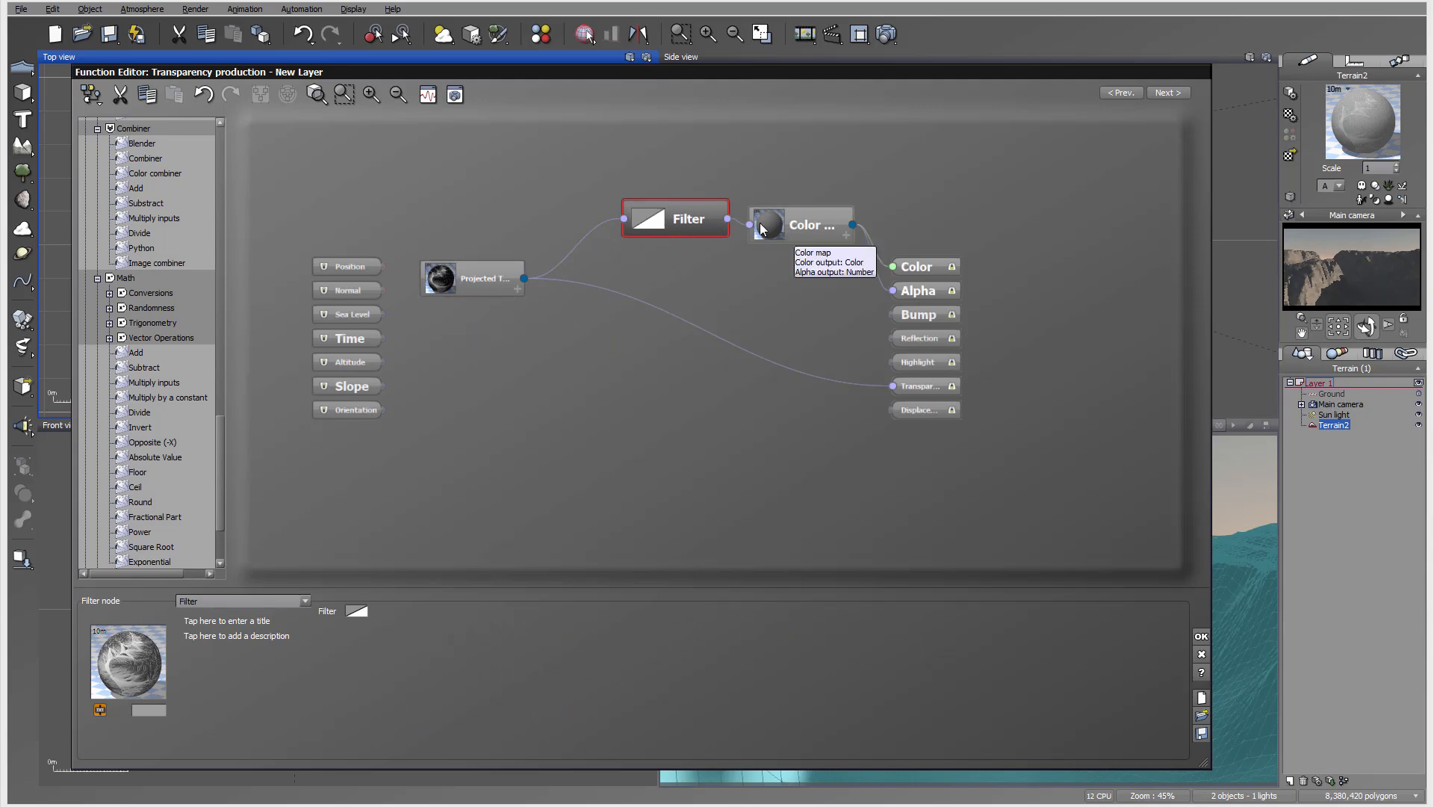
Step: Assign the Red brown yellow color map from the Rocks and Grass collection to the Color map node
click(816, 227)
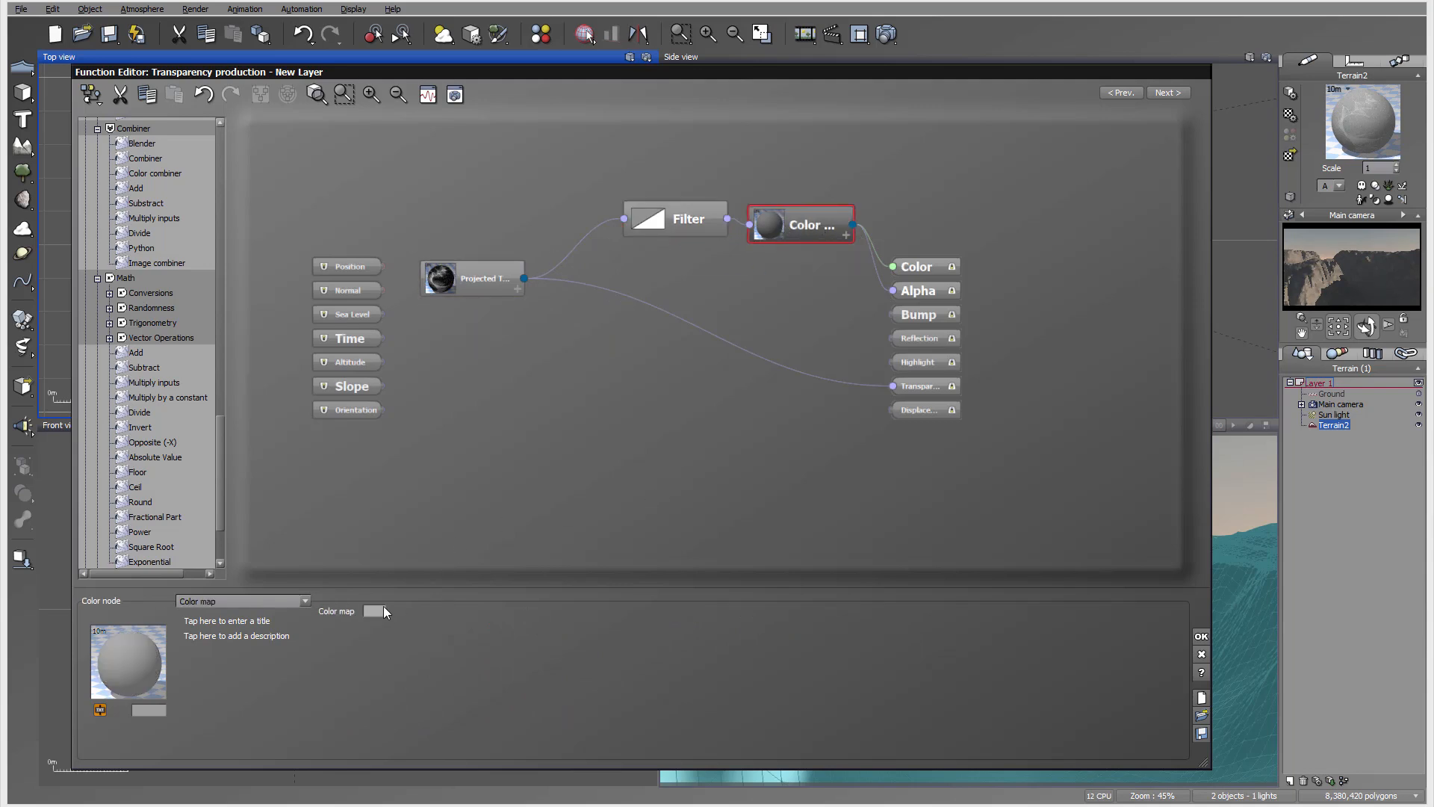
click(374, 610)
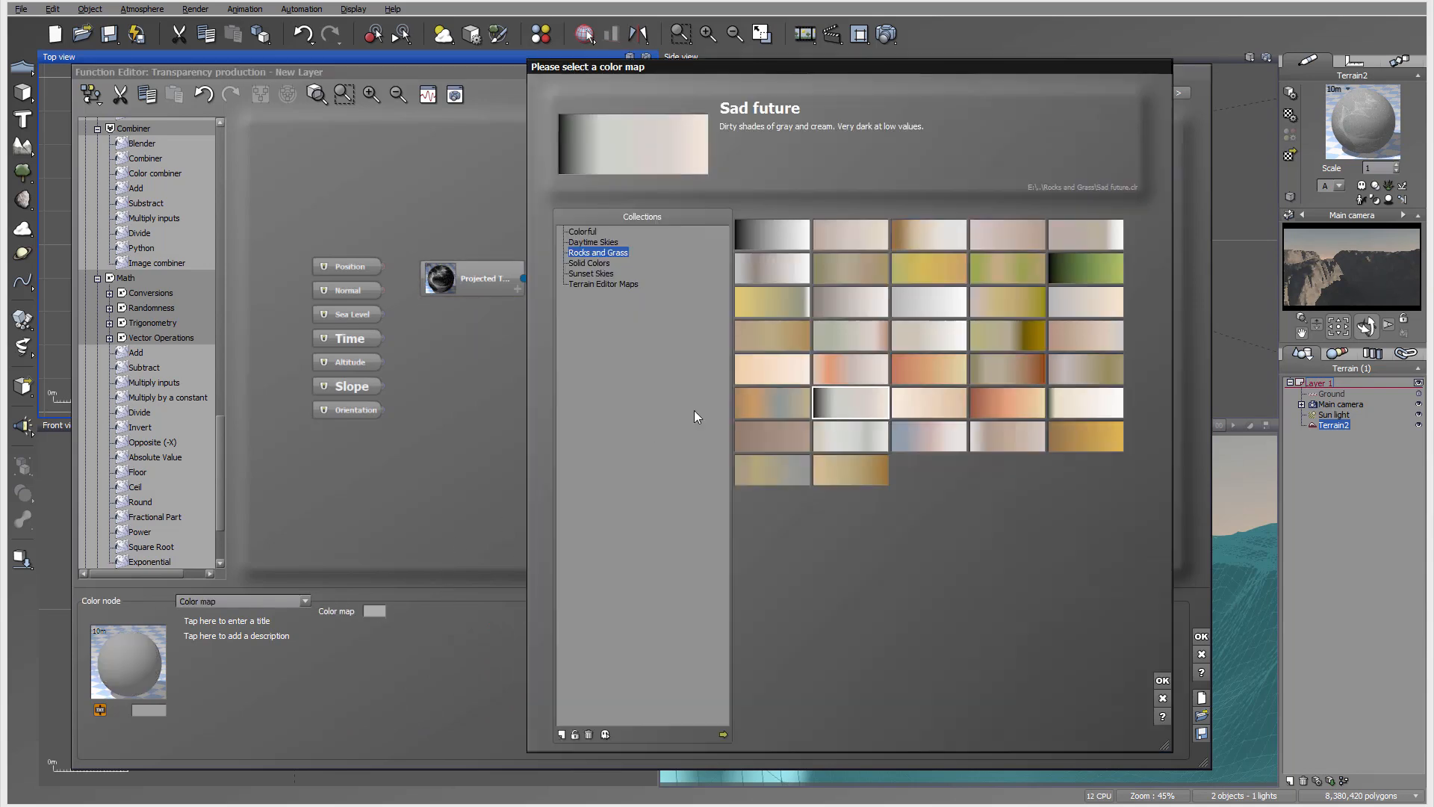
click(933, 375)
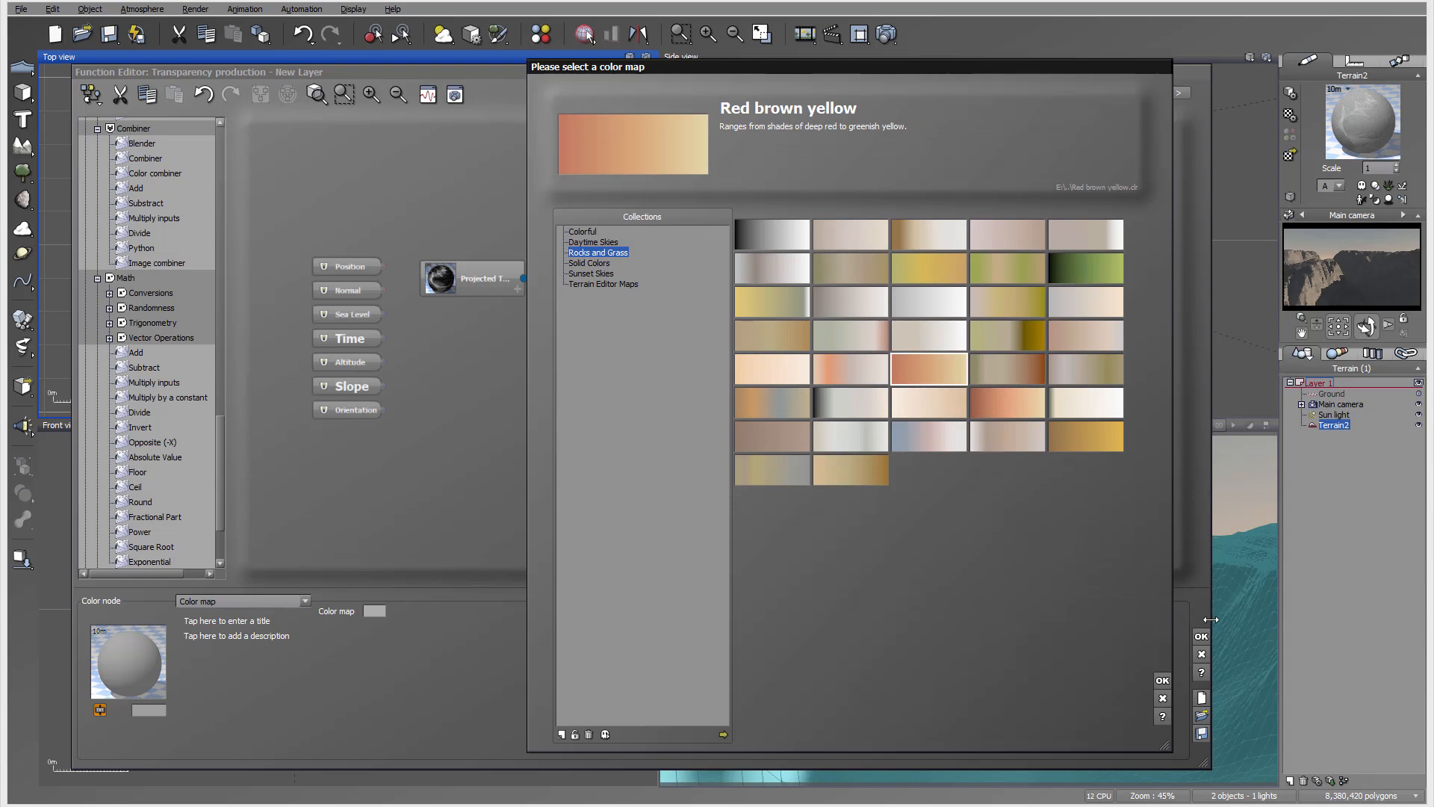
click(1163, 681)
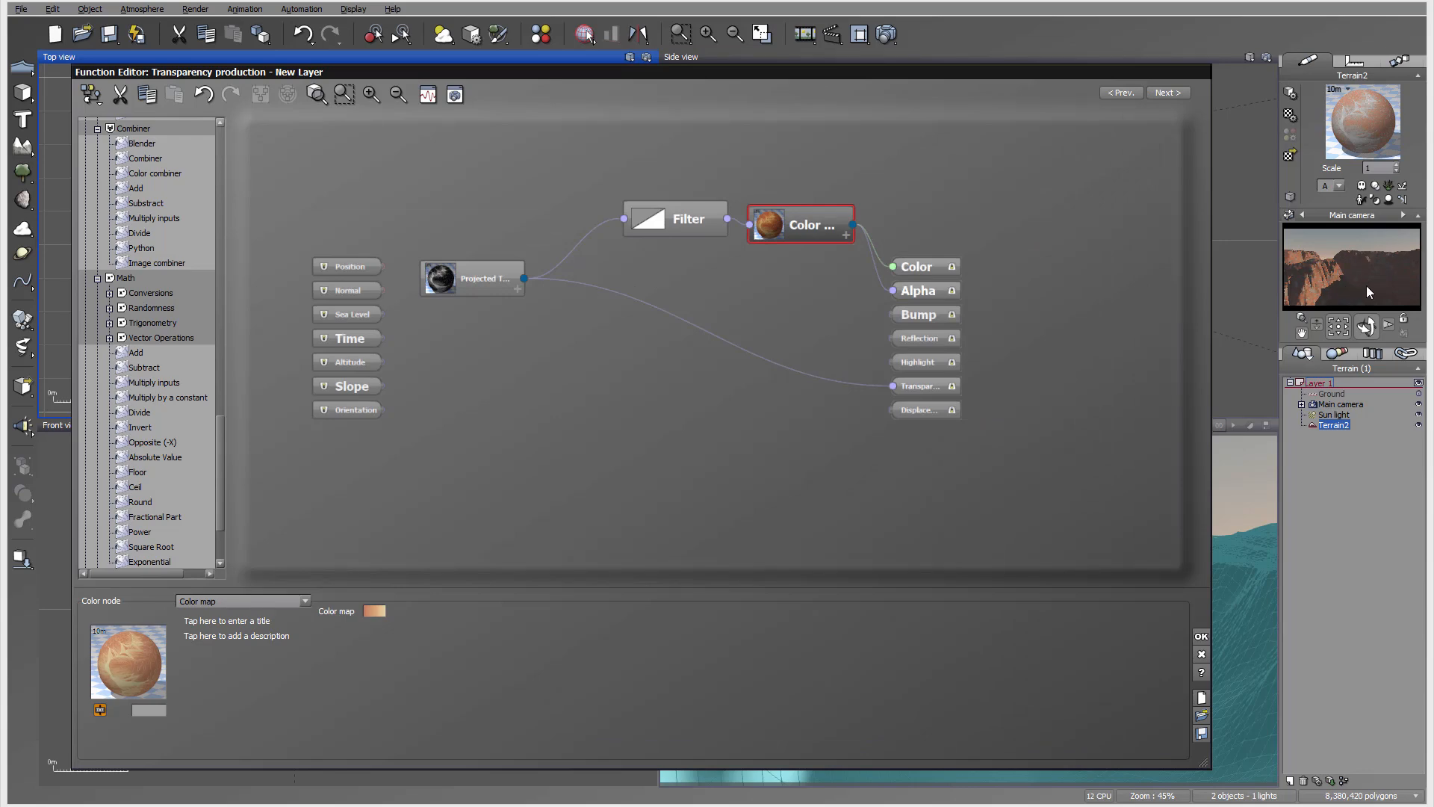
Step: Accept the transparency function graph and set the terrain material's mapping to Object - Parametric
click(1199, 641)
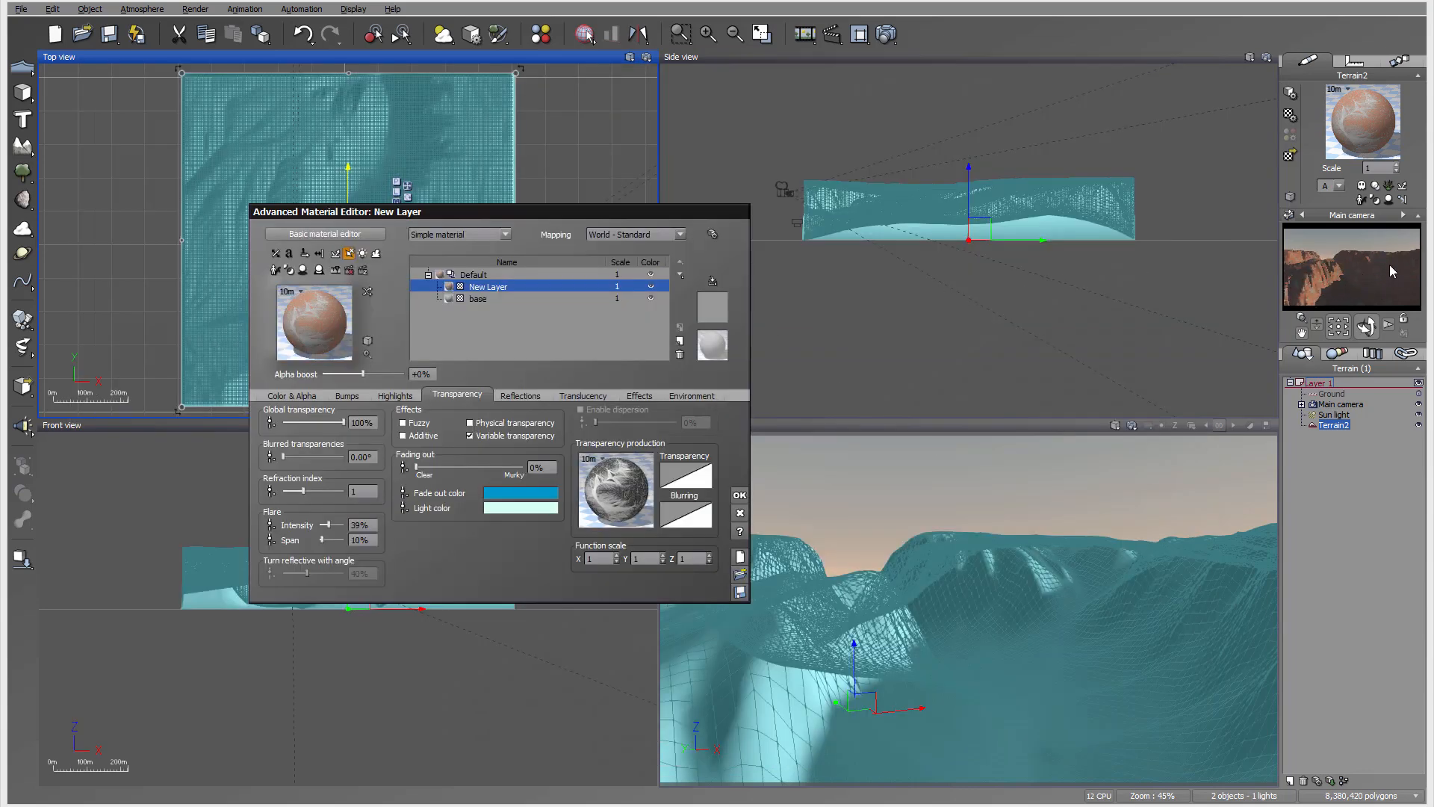
click(641, 238)
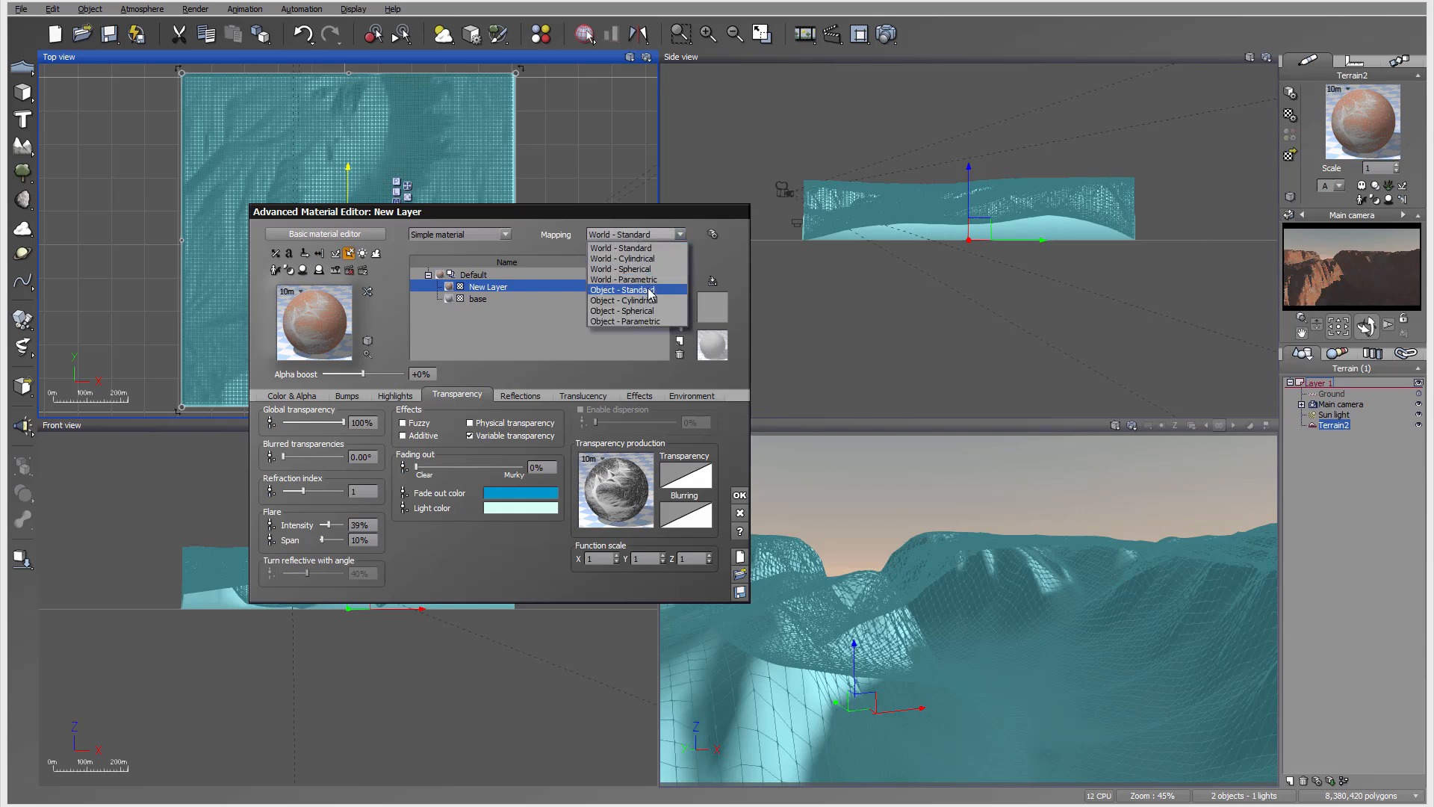
click(648, 321)
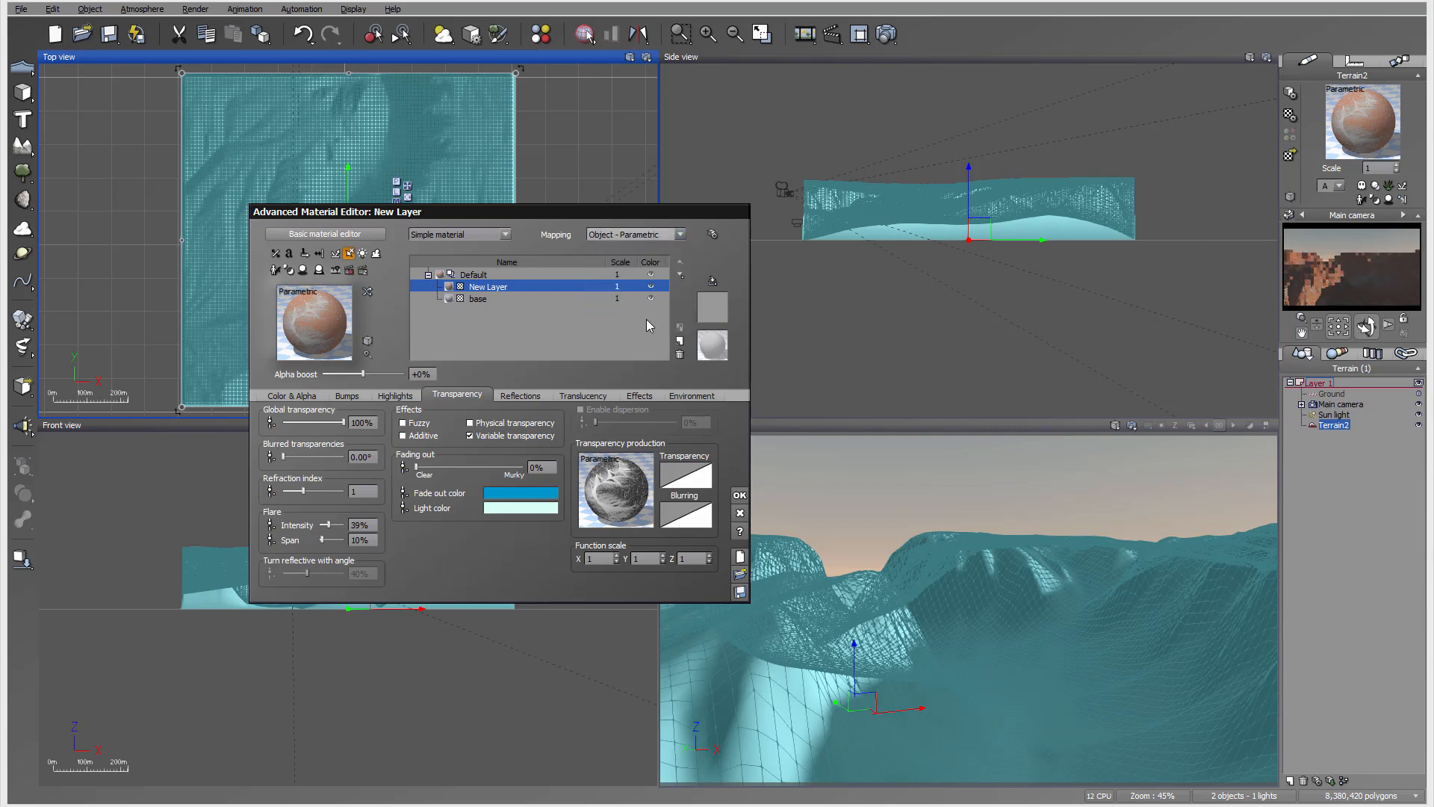
click(739, 494)
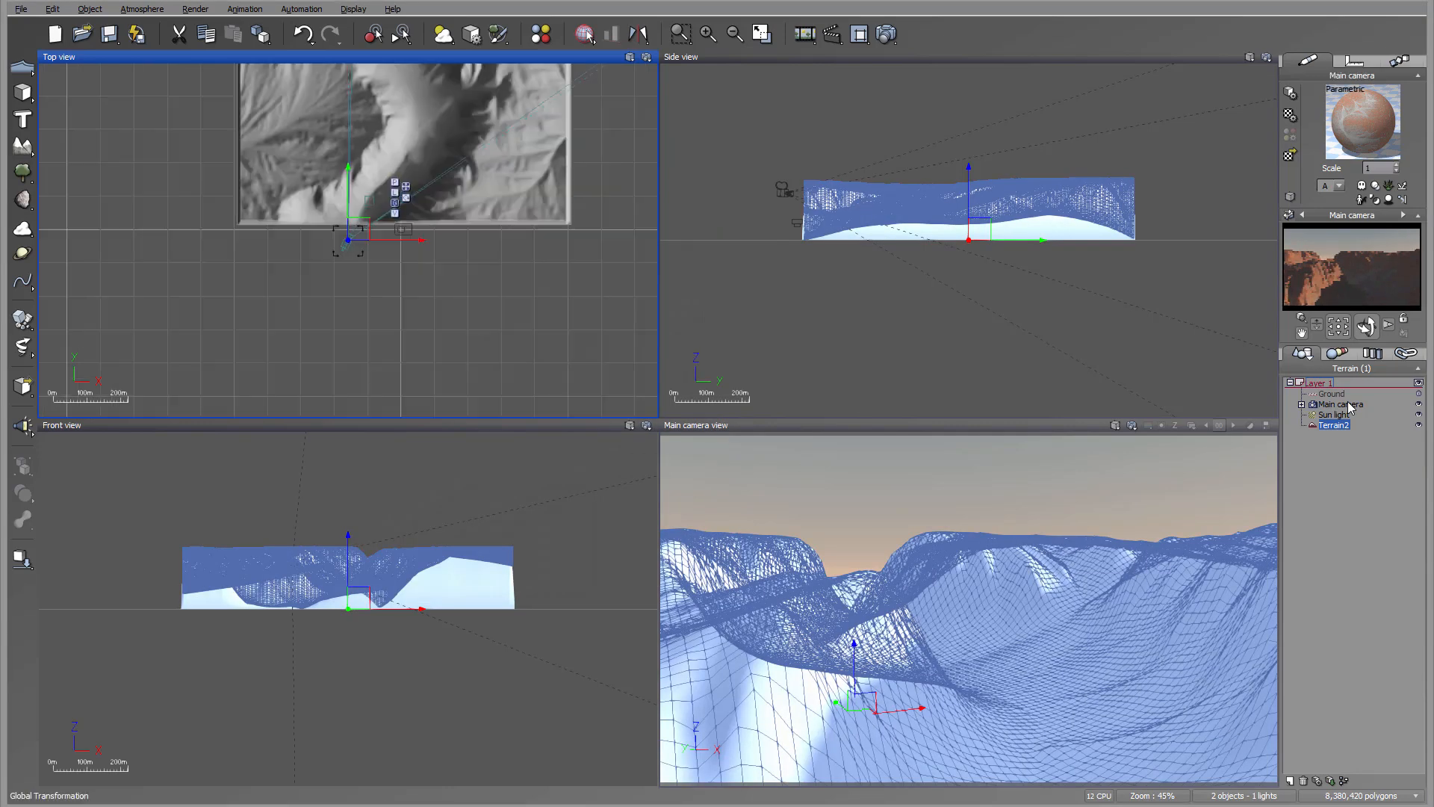
Step: Activate the Top camera and position it above the middle of the canyon terrain at a height of about 1.915 km
click(1341, 404)
click(1301, 404)
click(1350, 425)
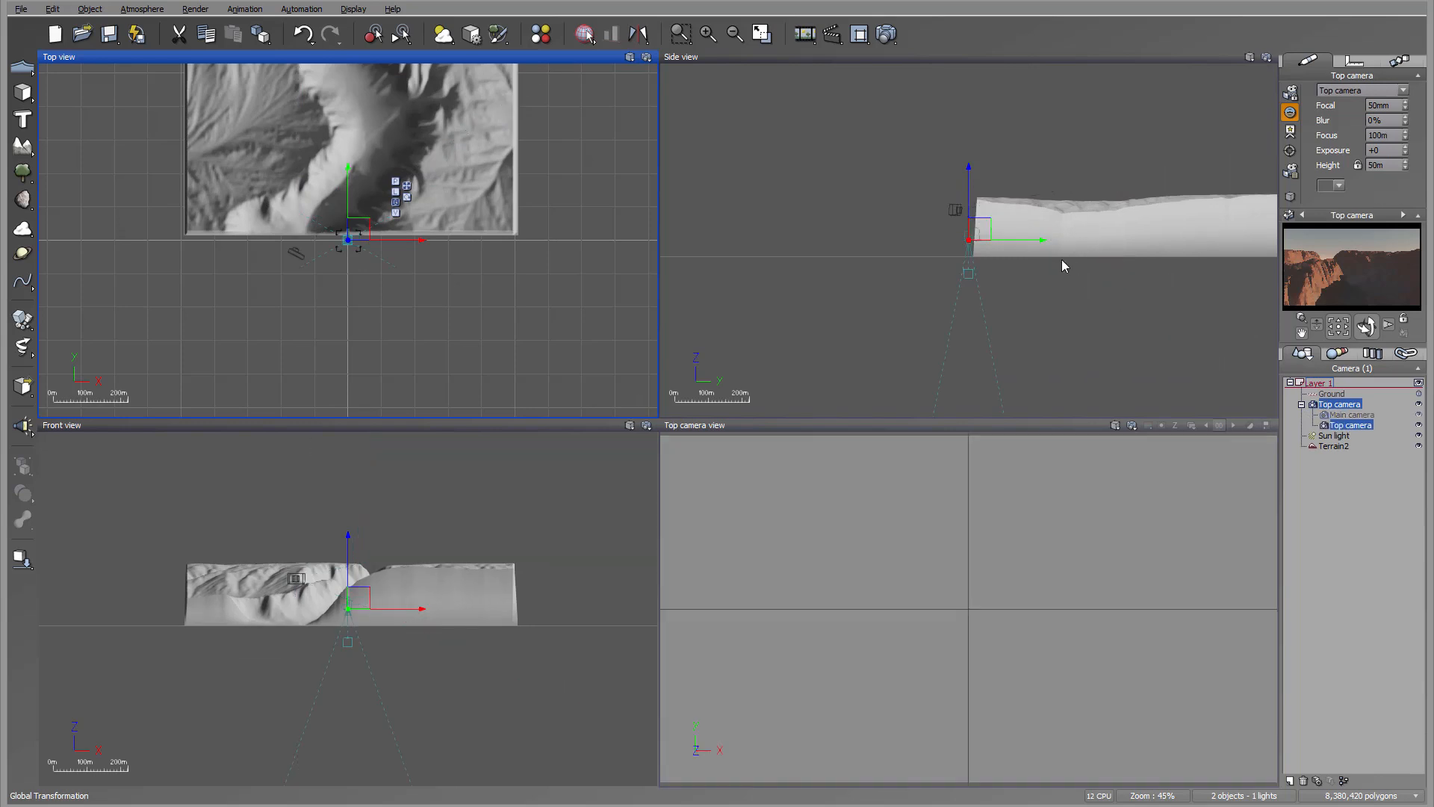
drag(979, 230, 974, 137)
drag(1013, 222, 1165, 0)
right_drag(875, 764, 874, 567)
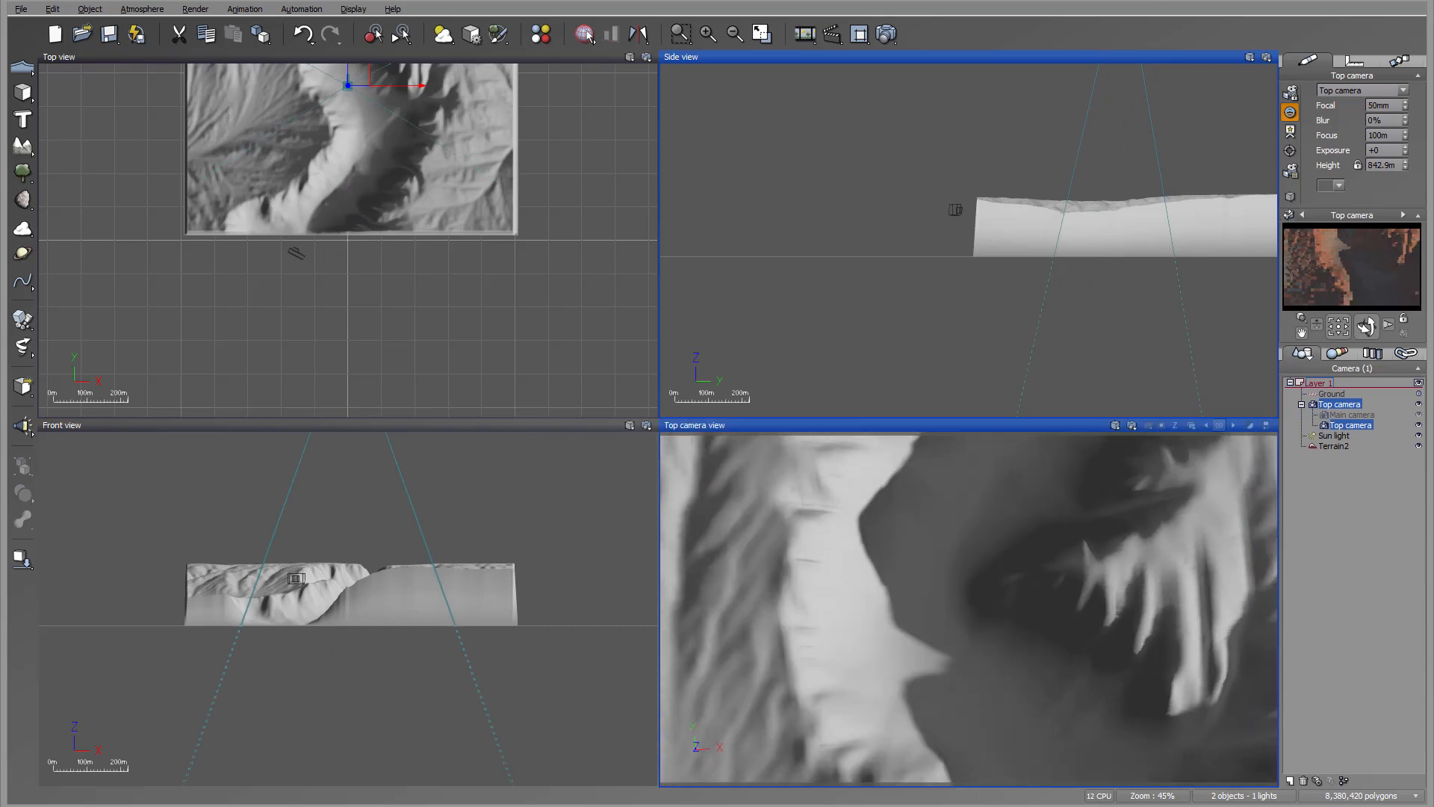
right_drag(899, 355, 900, 359)
scroll(900, 365, down, 8)
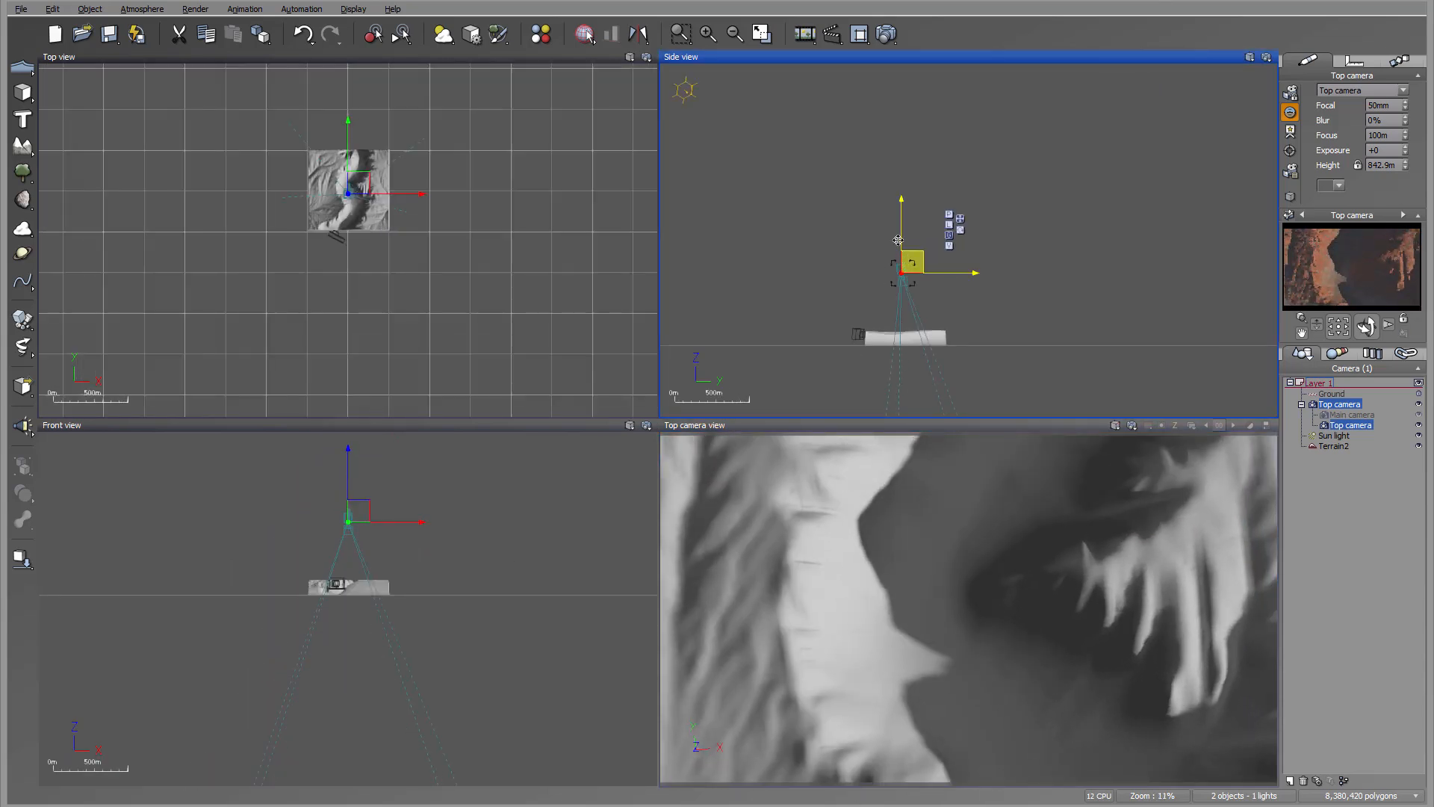
drag(907, 257, 902, 169)
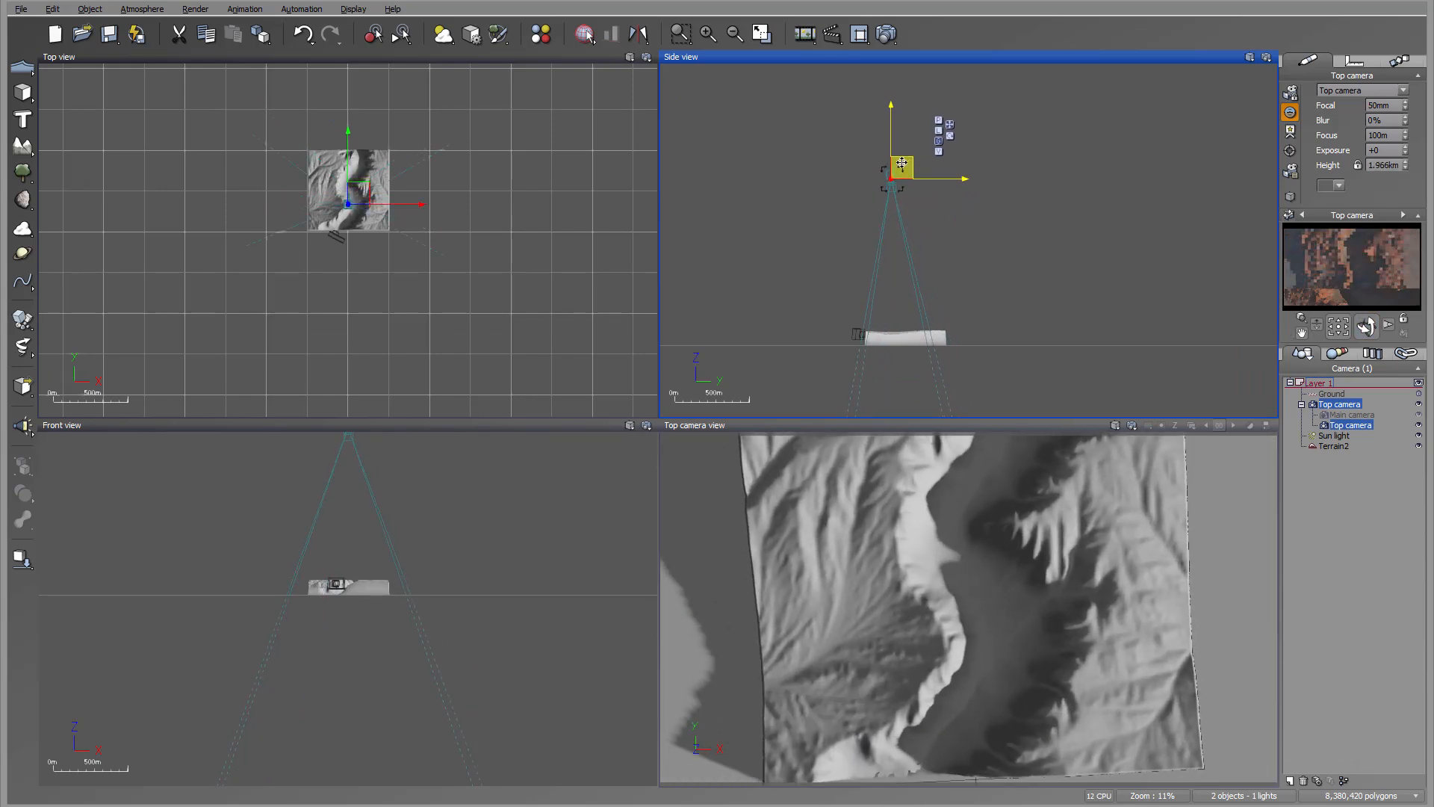
drag(902, 169, 914, 176)
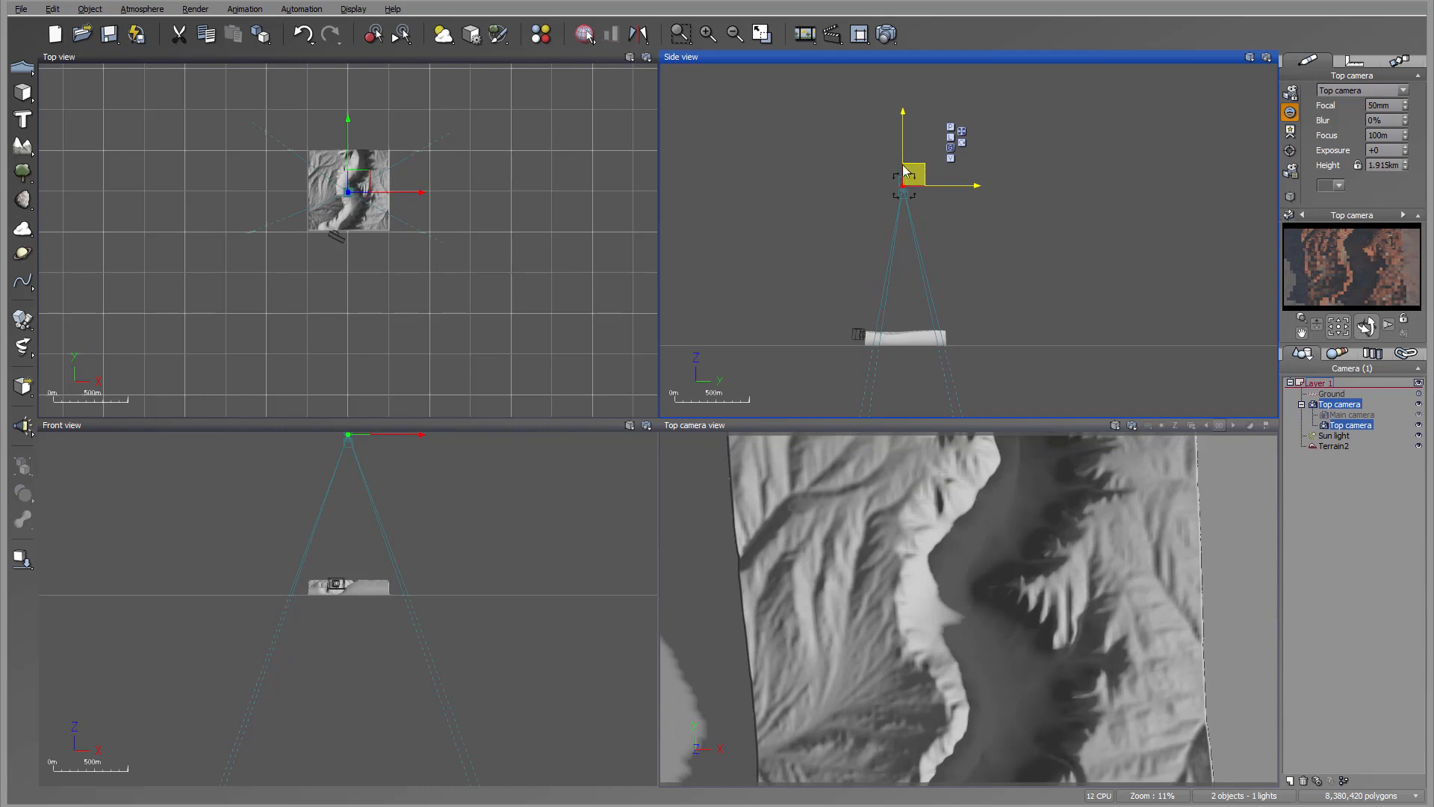
Step: Set the render options to render to screen at a resolution of 800x450
click(884, 35)
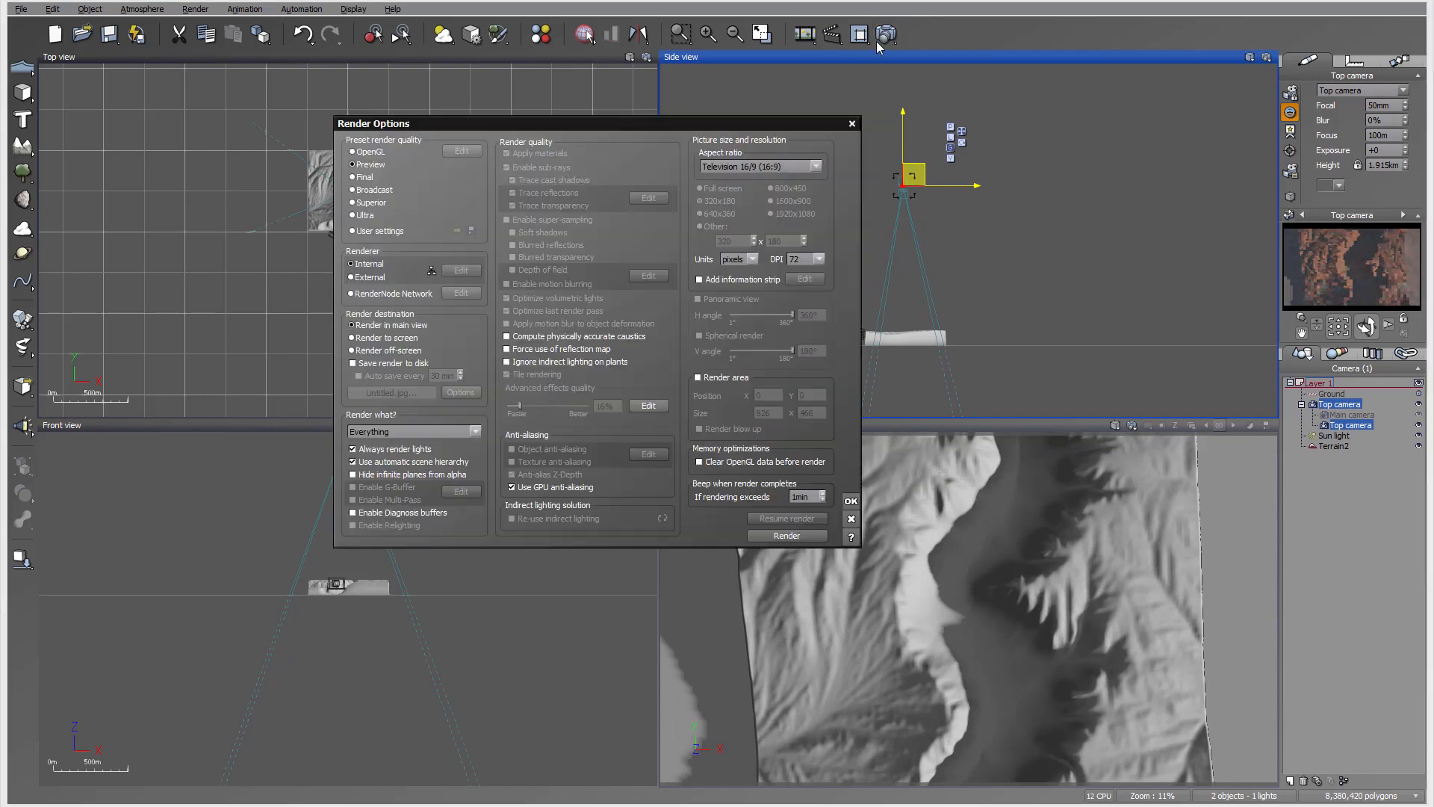
click(397, 341)
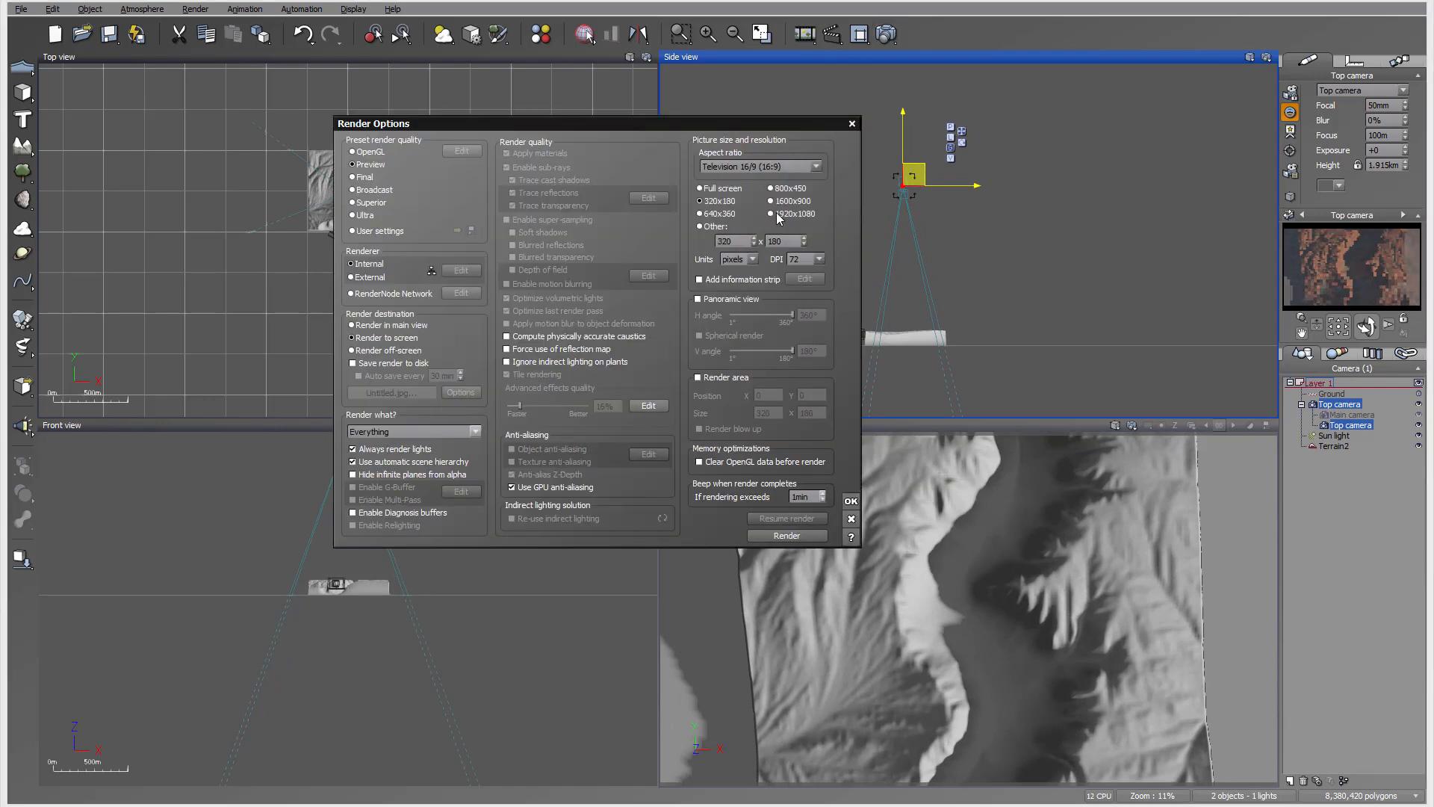
click(850, 501)
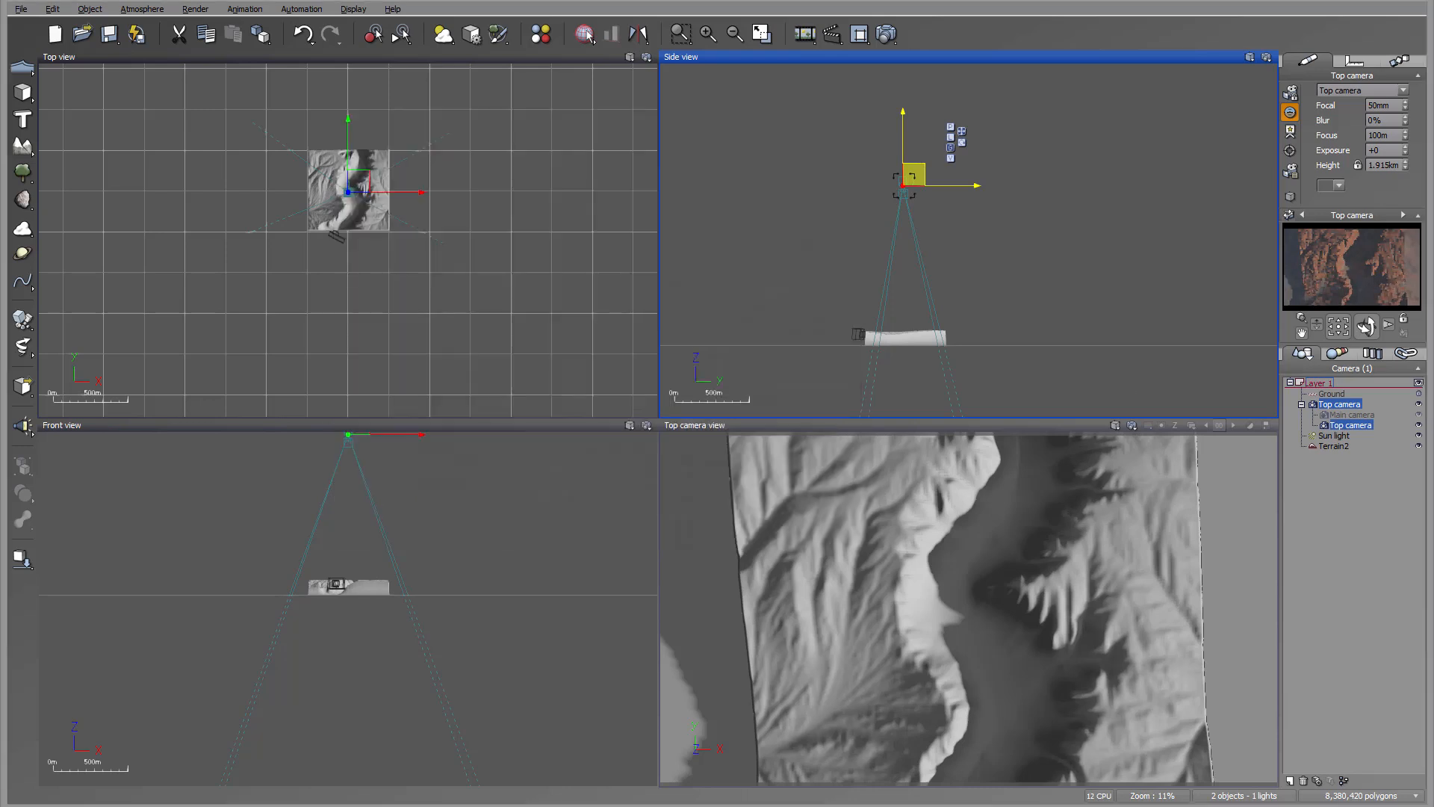
Step: Render the terrain from the Top camera, accept the post render settings and close the render display
click(887, 34)
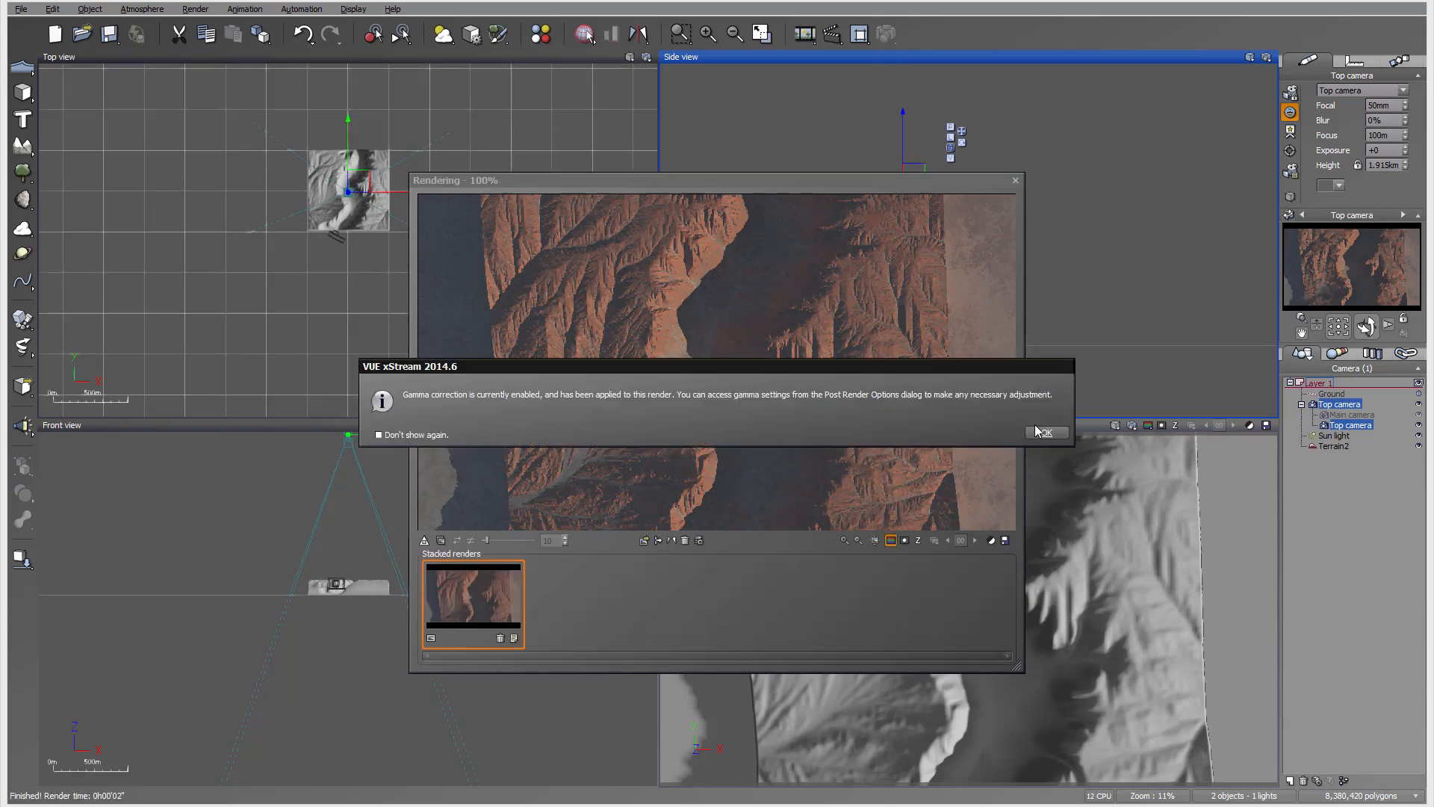
click(1046, 433)
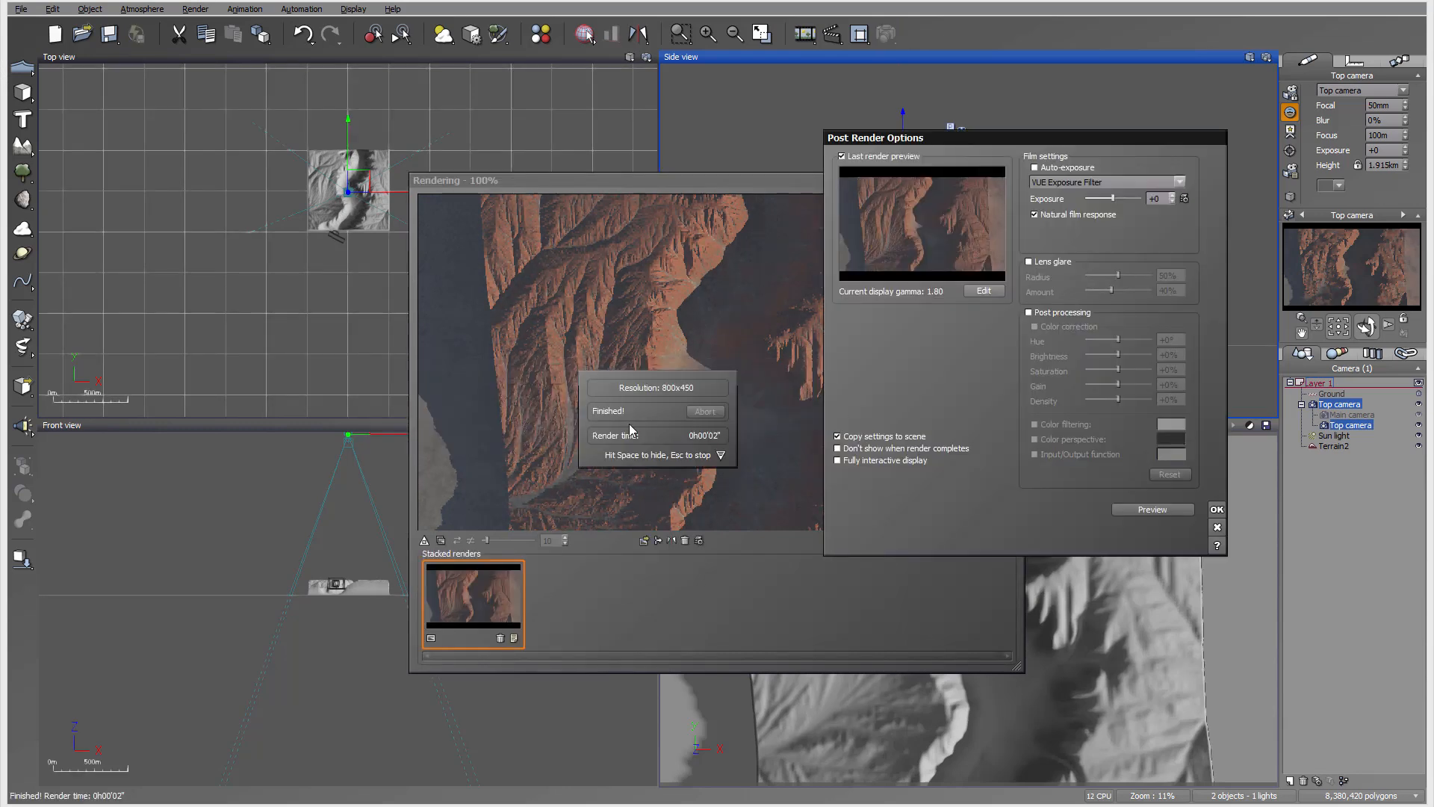
click(1216, 509)
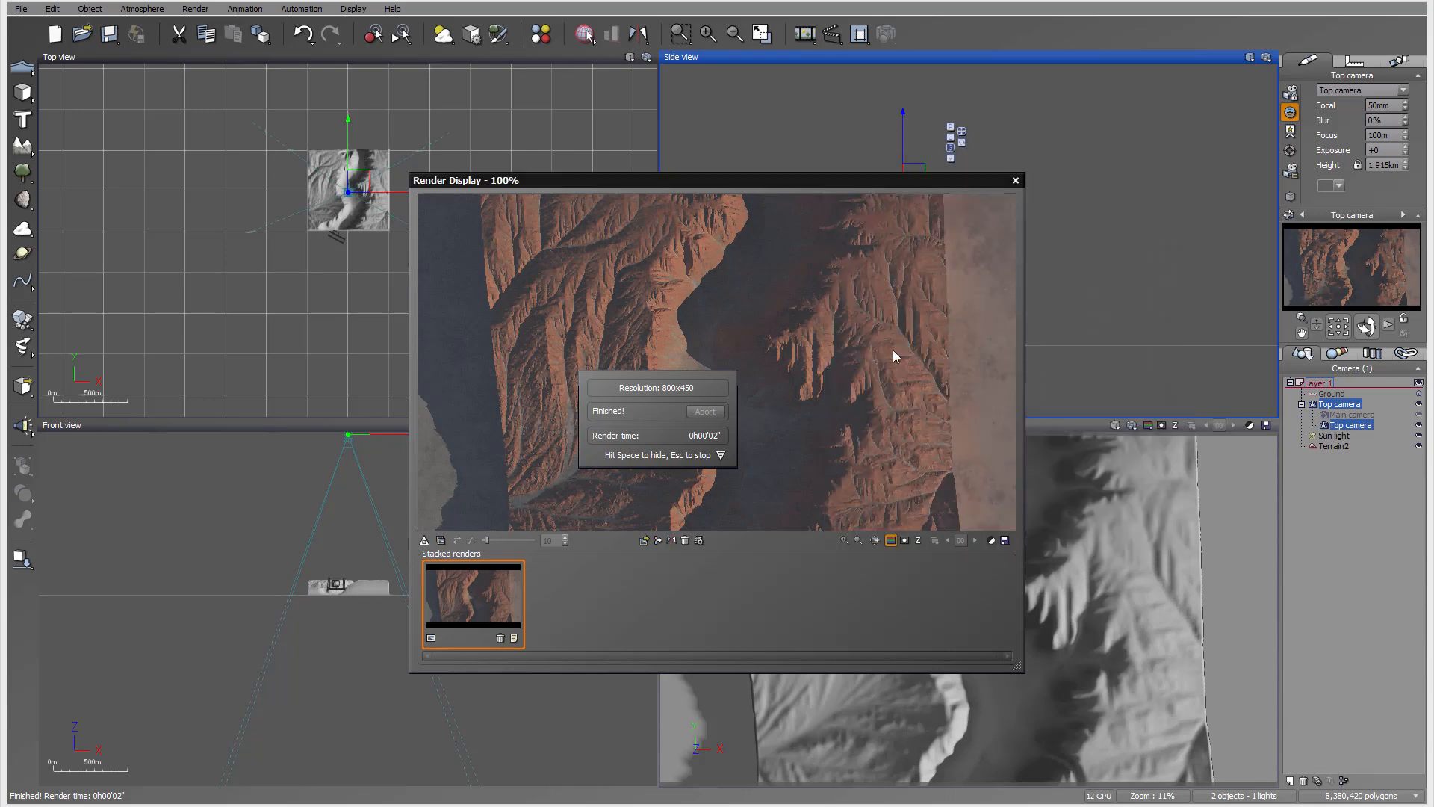
click(1015, 181)
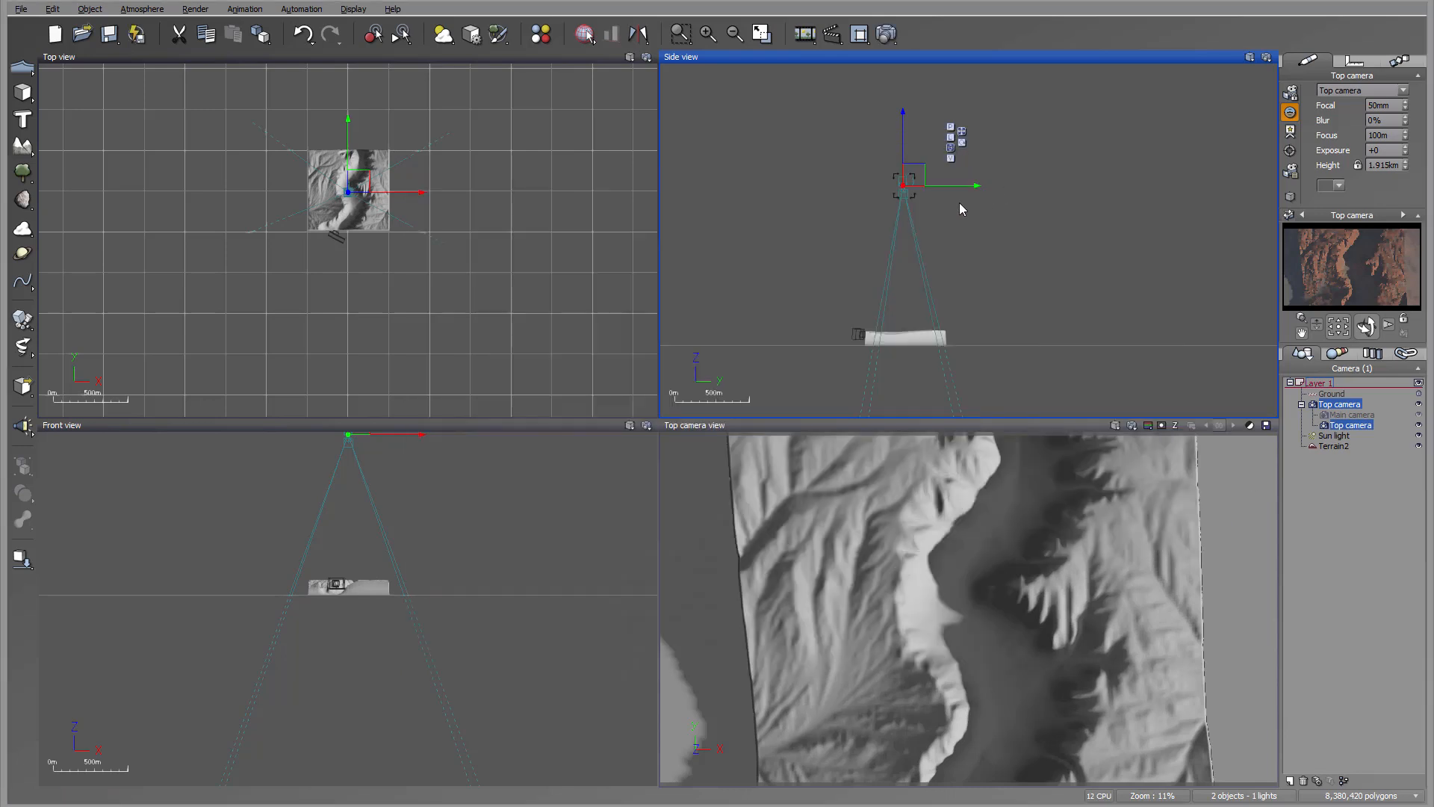
Step: Open the transparency production function of Terrain2's New Layer material and move the Filter node slightly closer to the projected texture map
click(1334, 446)
double_click(1347, 119)
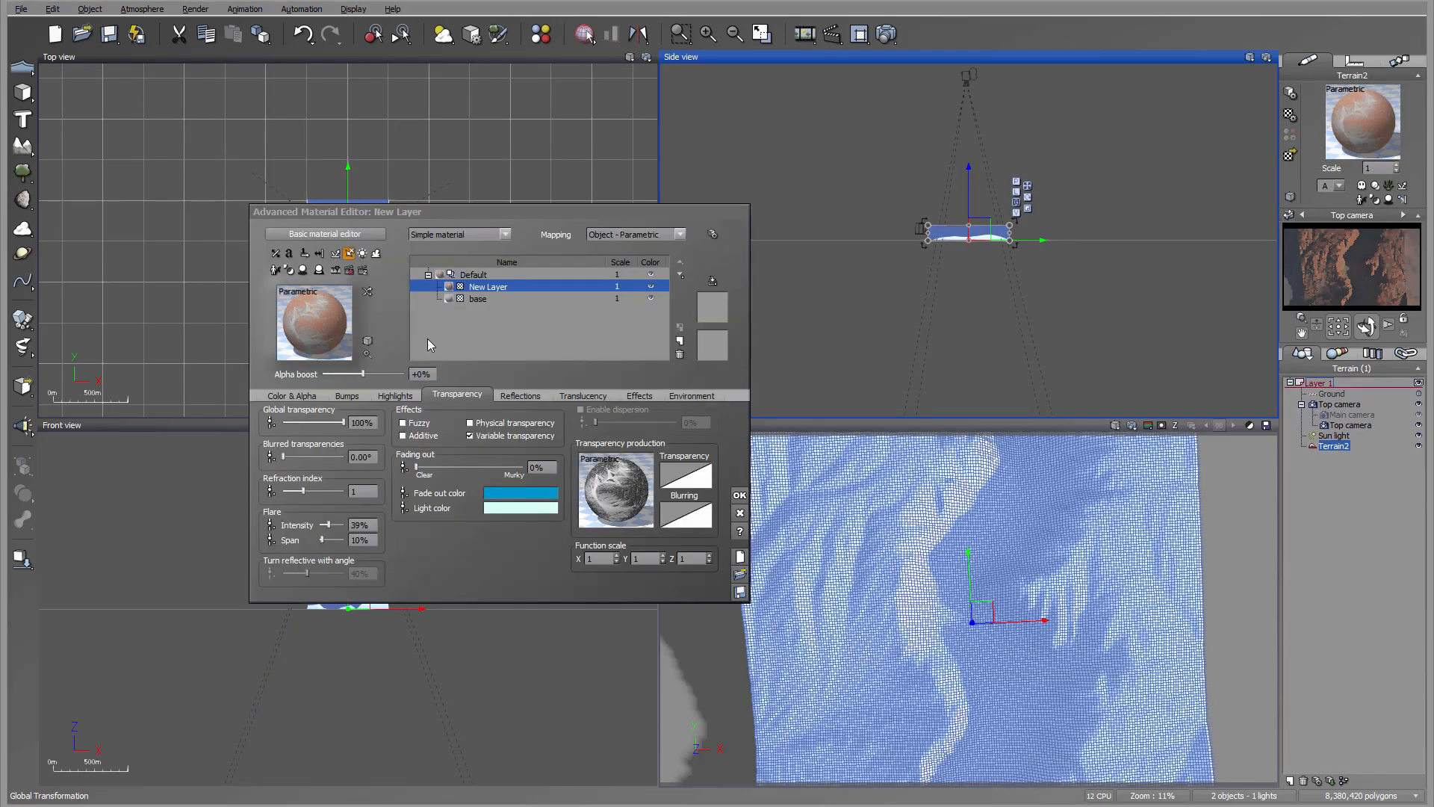
double_click(617, 489)
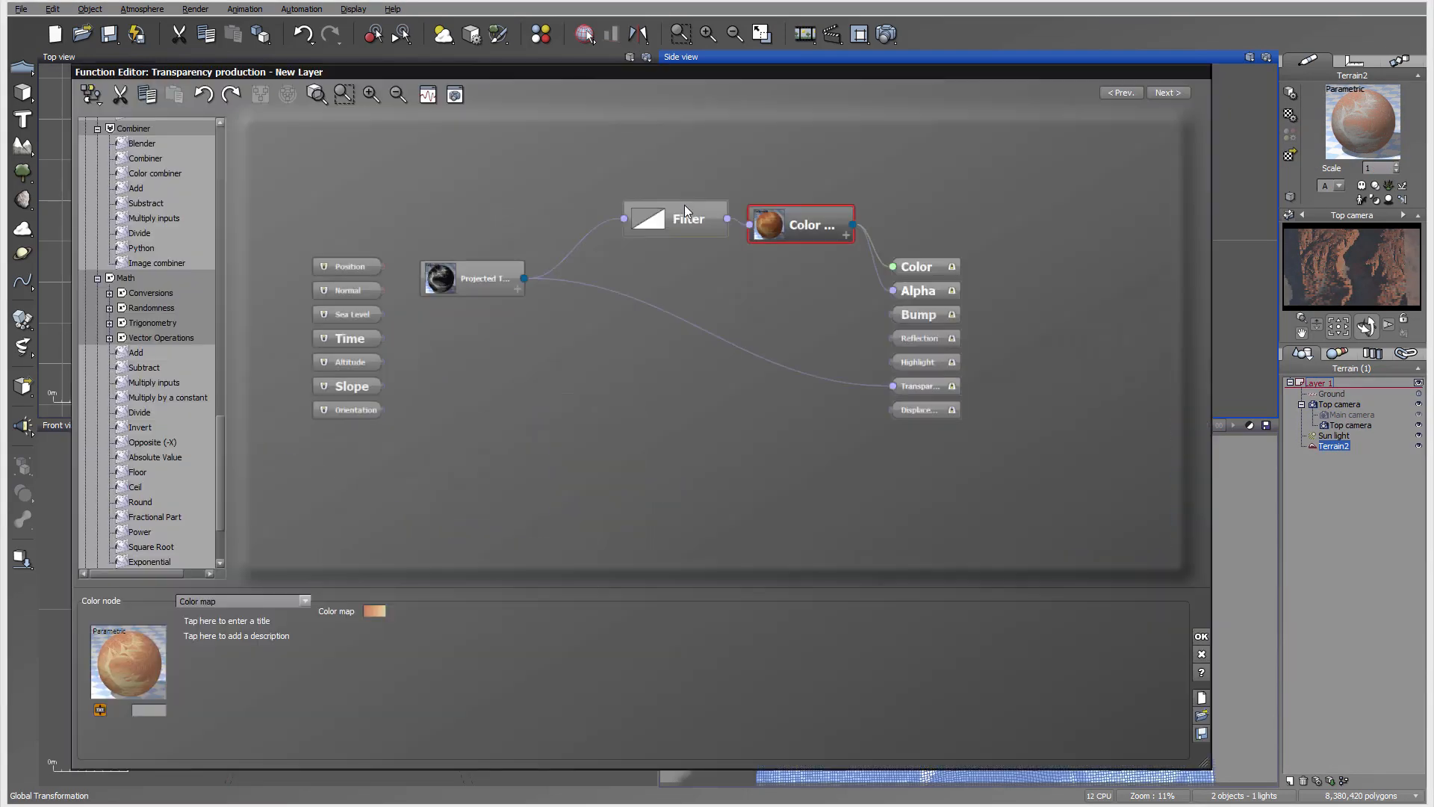
click(672, 218)
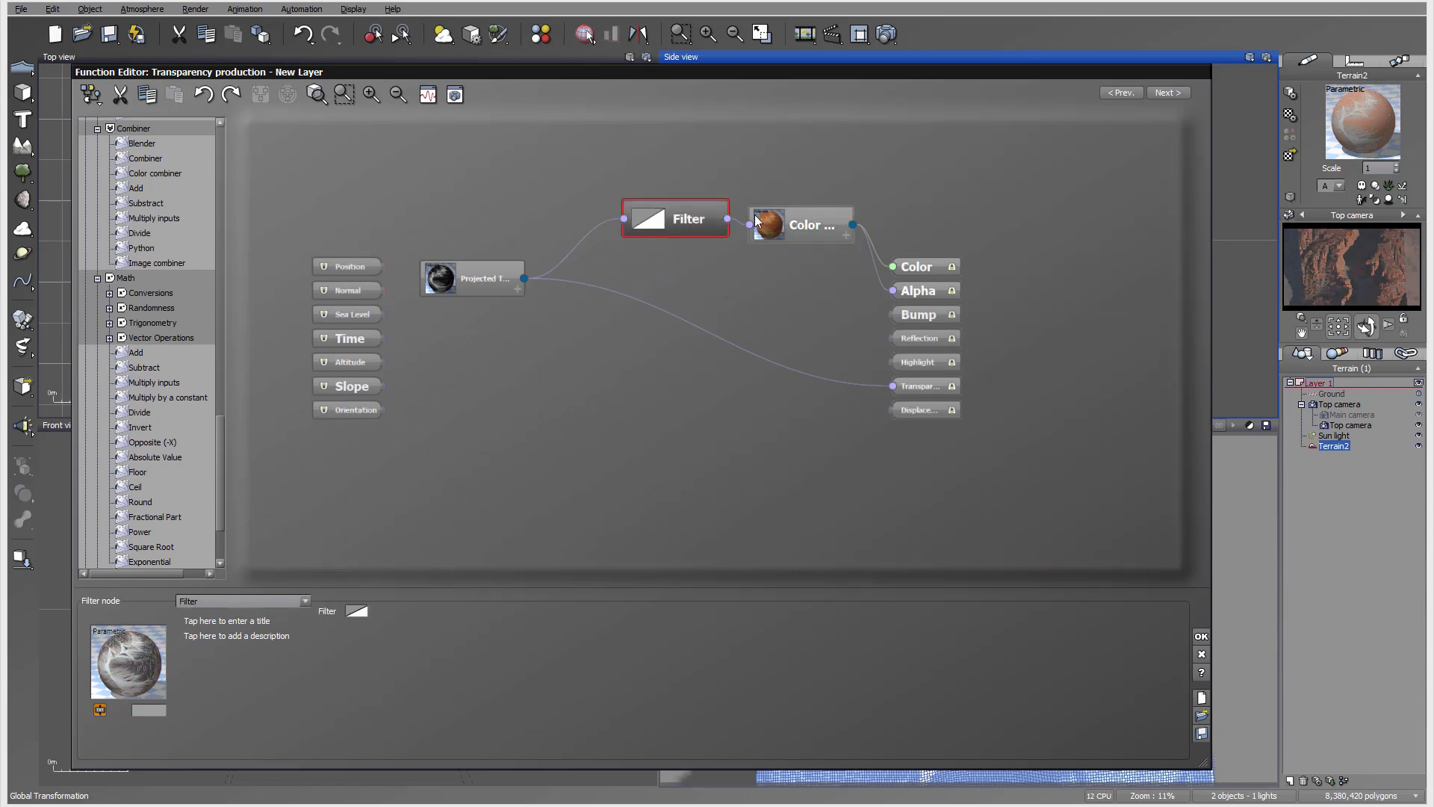
drag(687, 214, 670, 227)
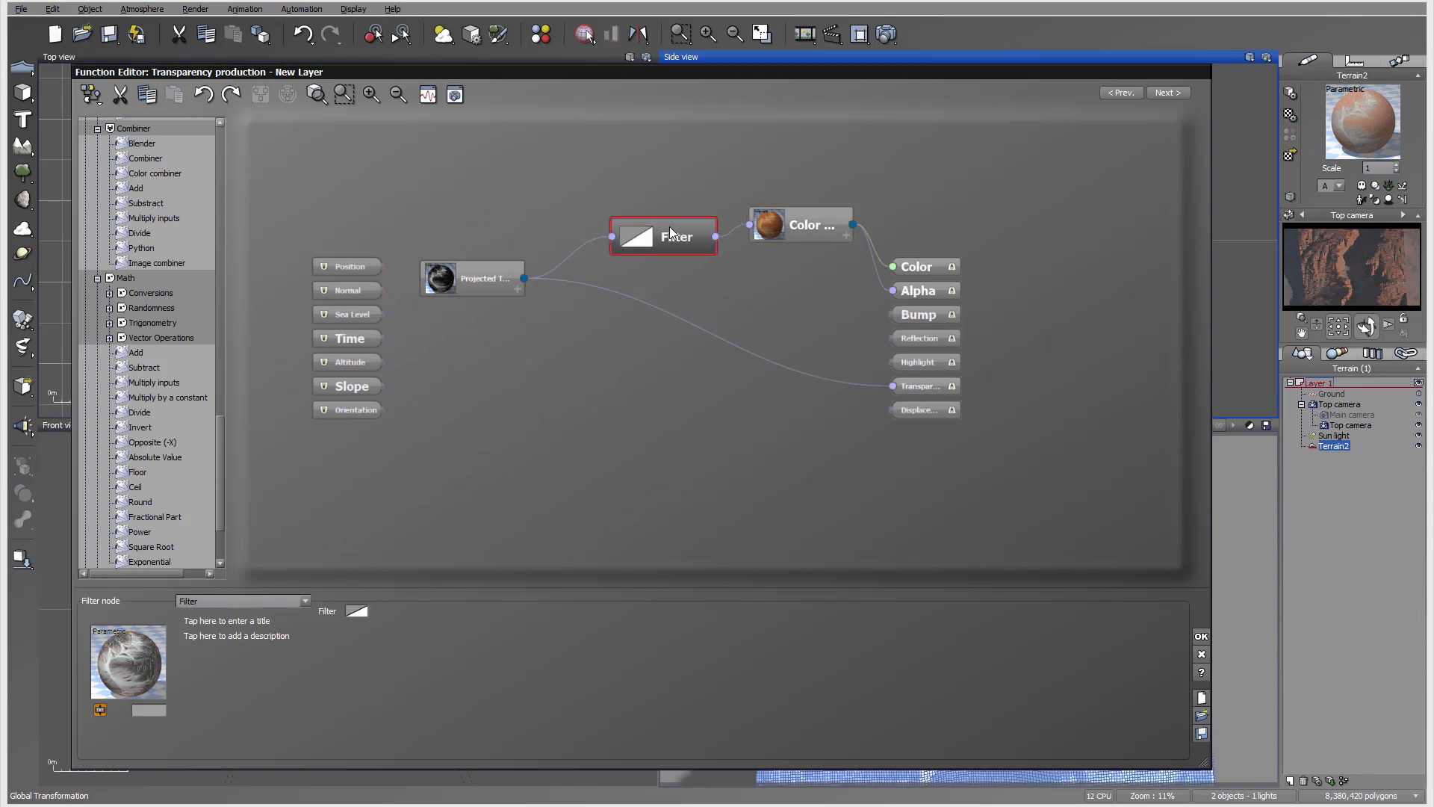
Step: Open the Filter node's curve and add a raised keypoint at about X -0.22, Y 0.42
click(354, 609)
click(397, 619)
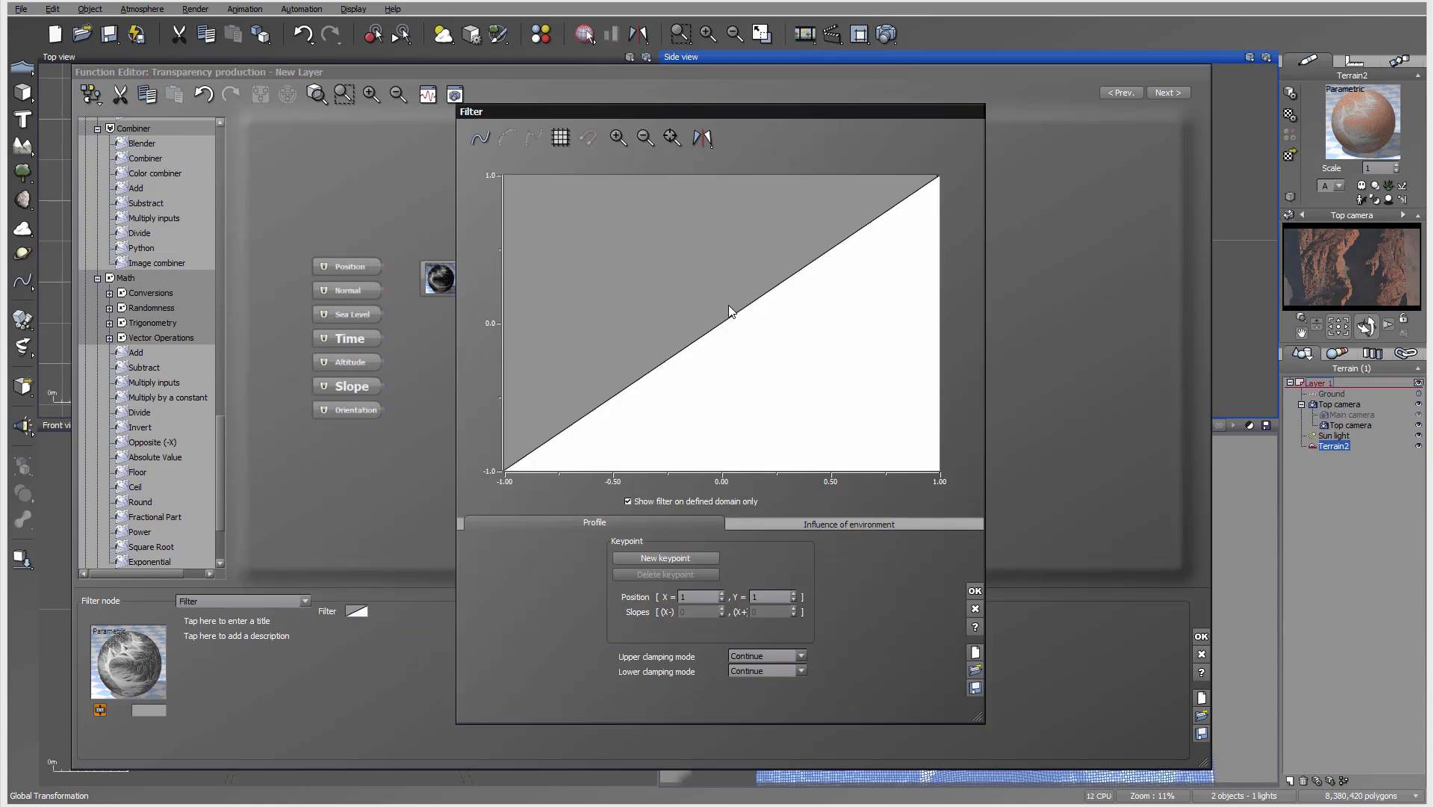
drag(714, 114, 1082, 155)
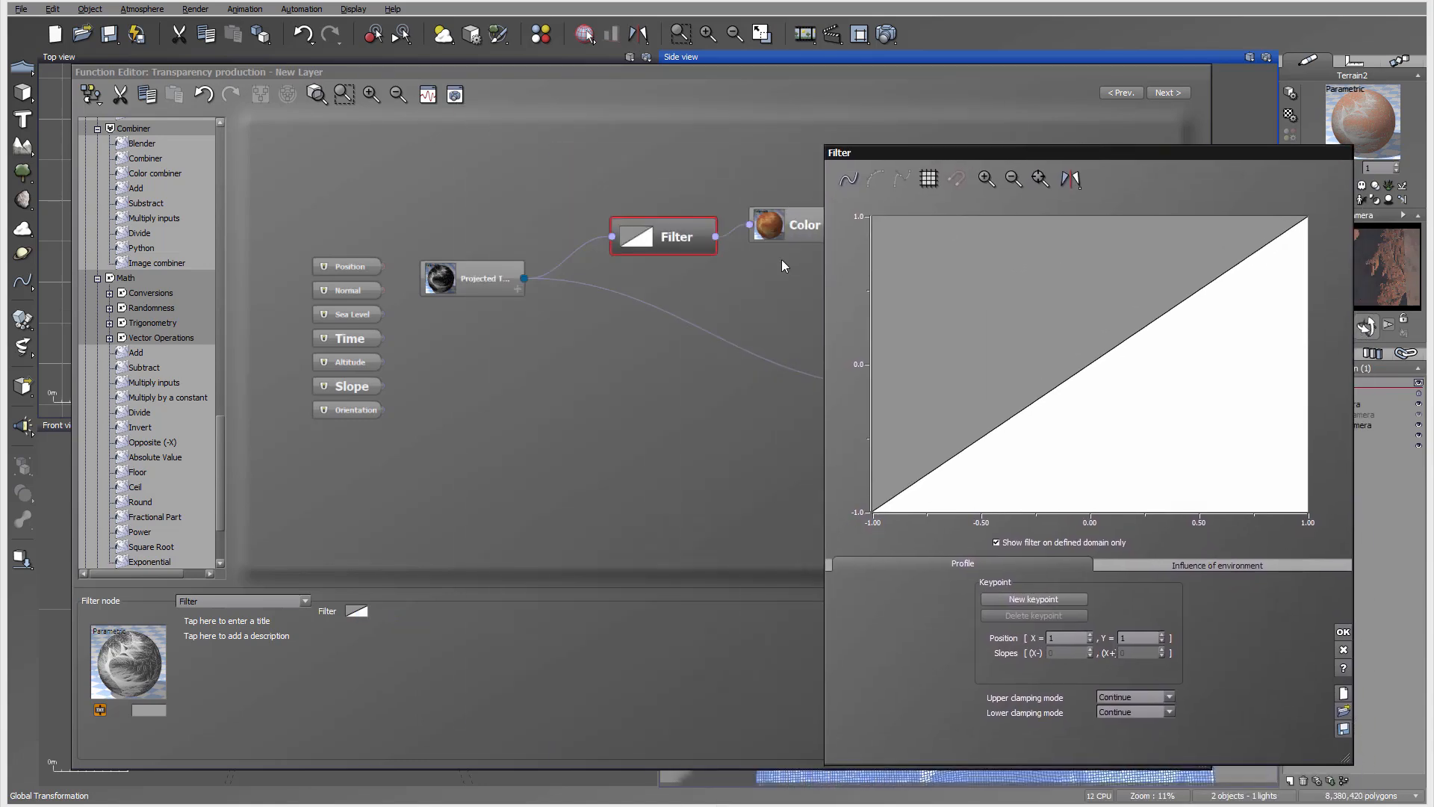
click(1042, 404)
drag(1058, 424, 1041, 300)
drag(1096, 156, 904, 164)
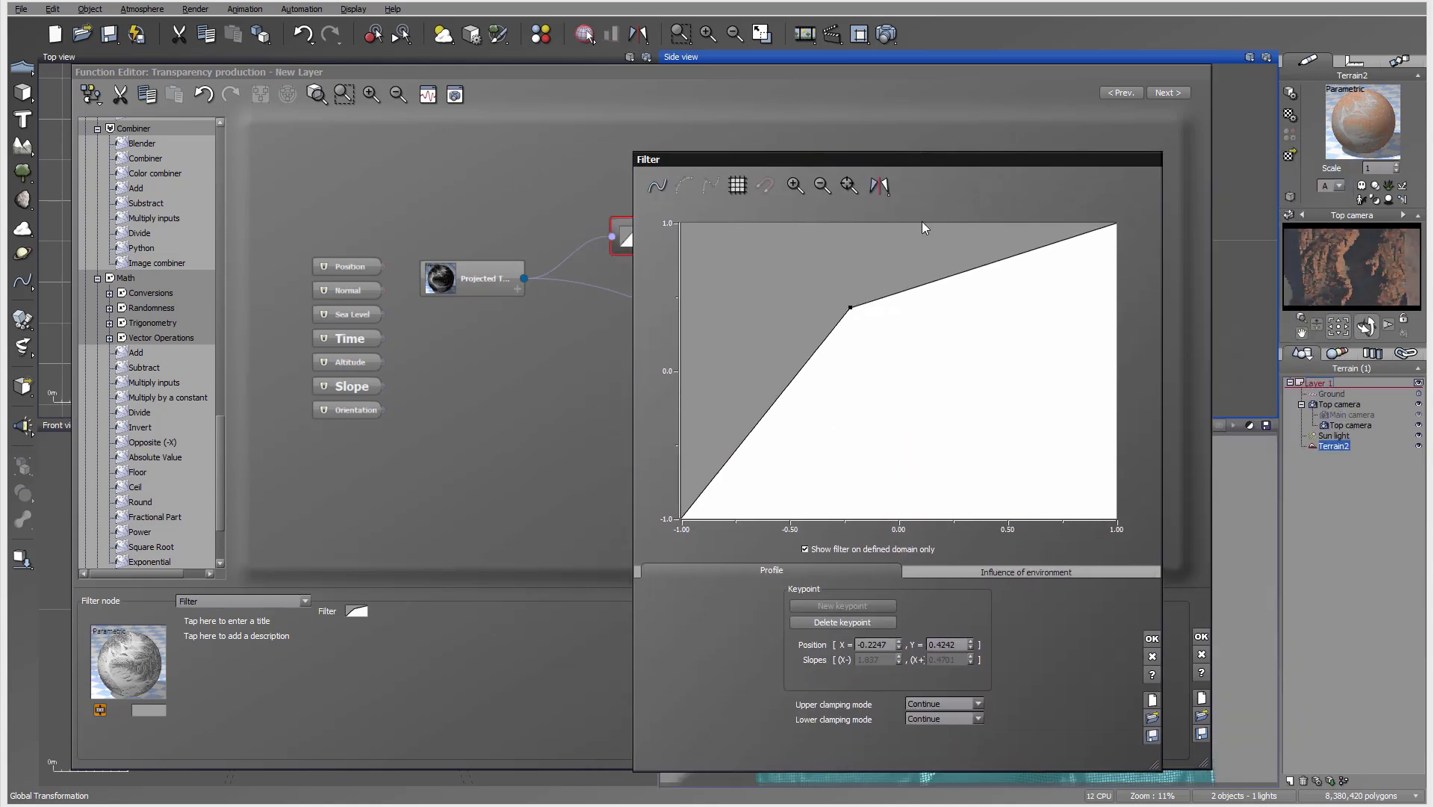
Step: Convert the filter profile to a smooth curve and move its middle keypoint to about X -0.38, Y 0.58
click(850, 310)
click(657, 186)
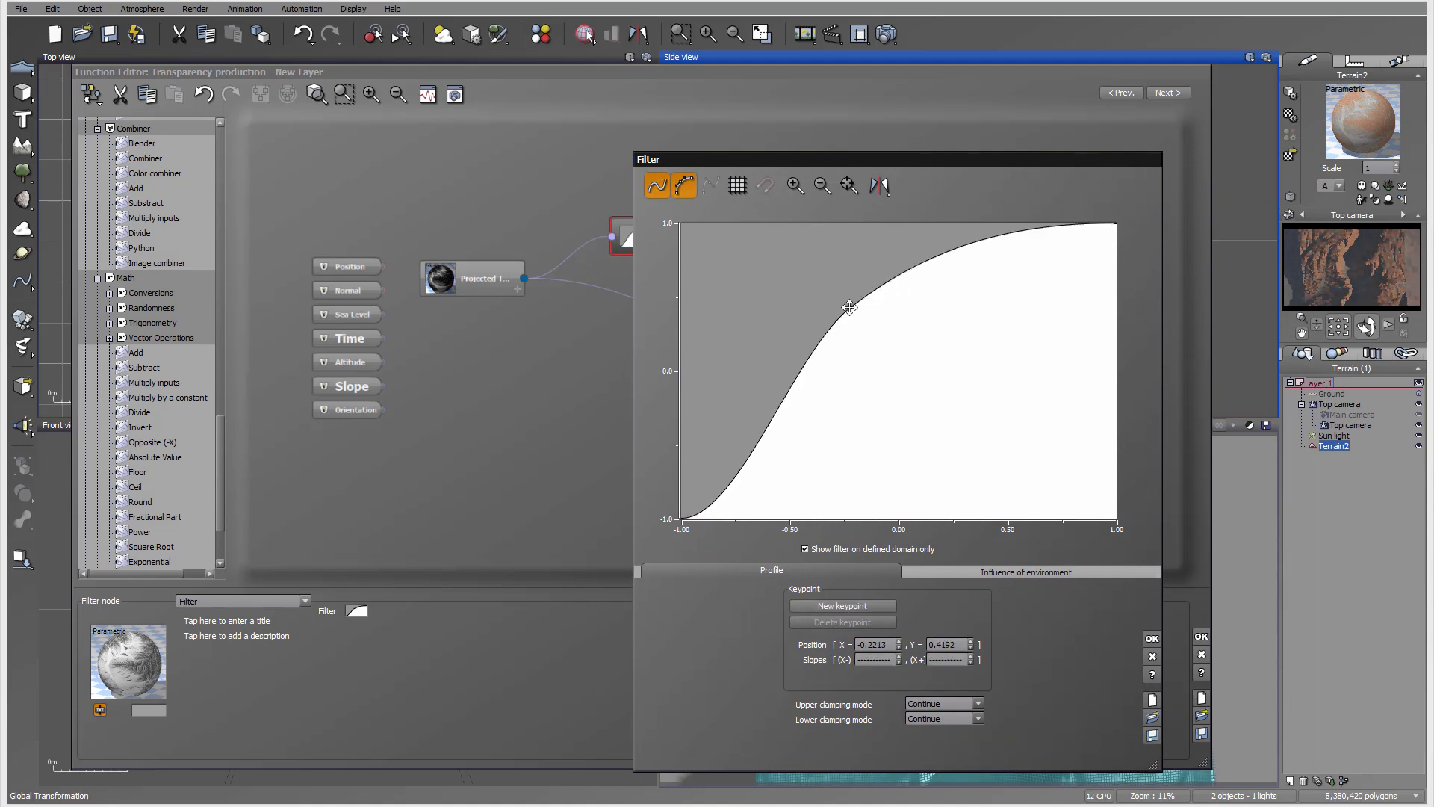
drag(851, 308, 816, 284)
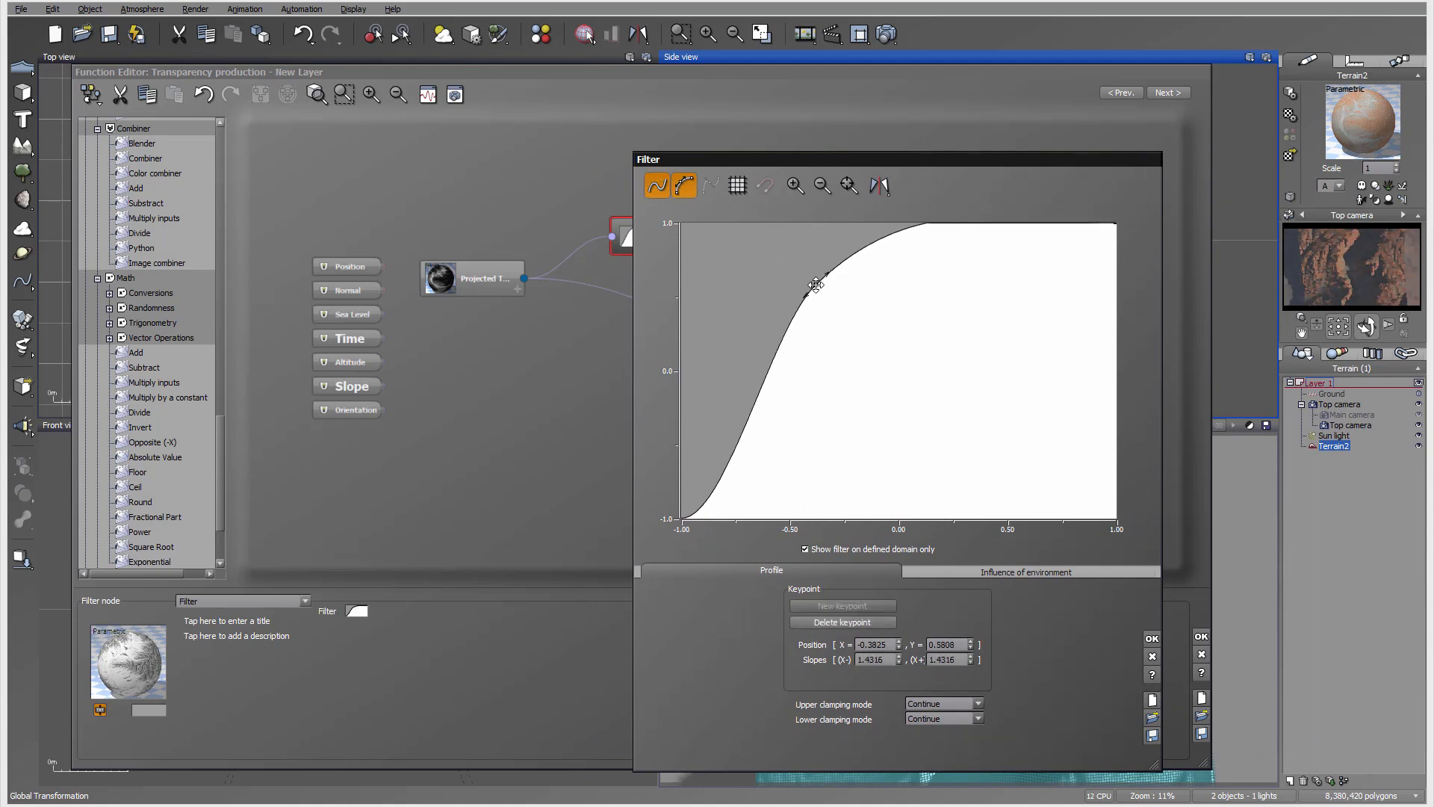
Step: Flatten the keypoint's slopes to about 0.53, move it to about X -0.52, Y 0.76, and accept the filter and function graph
drag(913, 153, 996, 147)
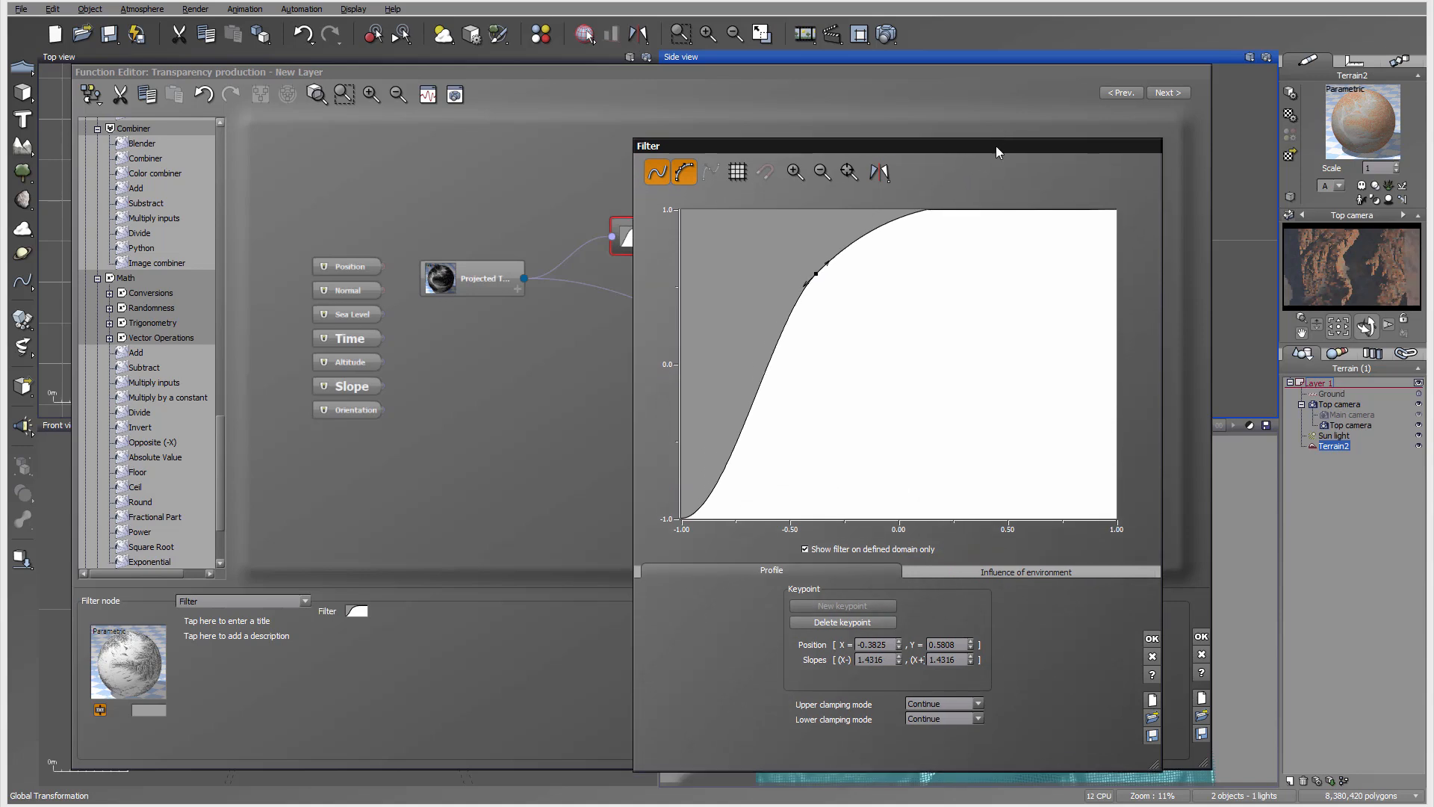
drag(826, 264, 799, 278)
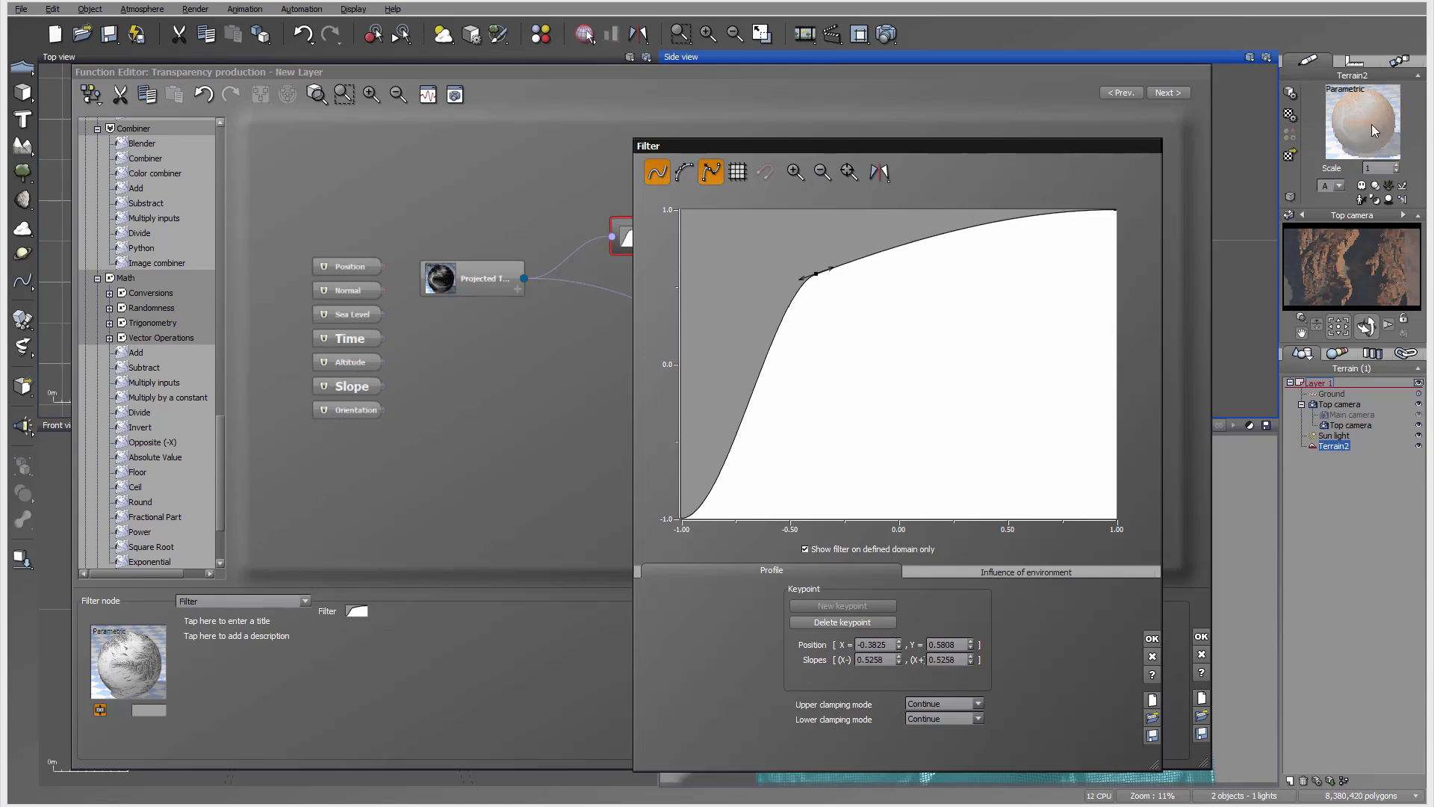
click(817, 278)
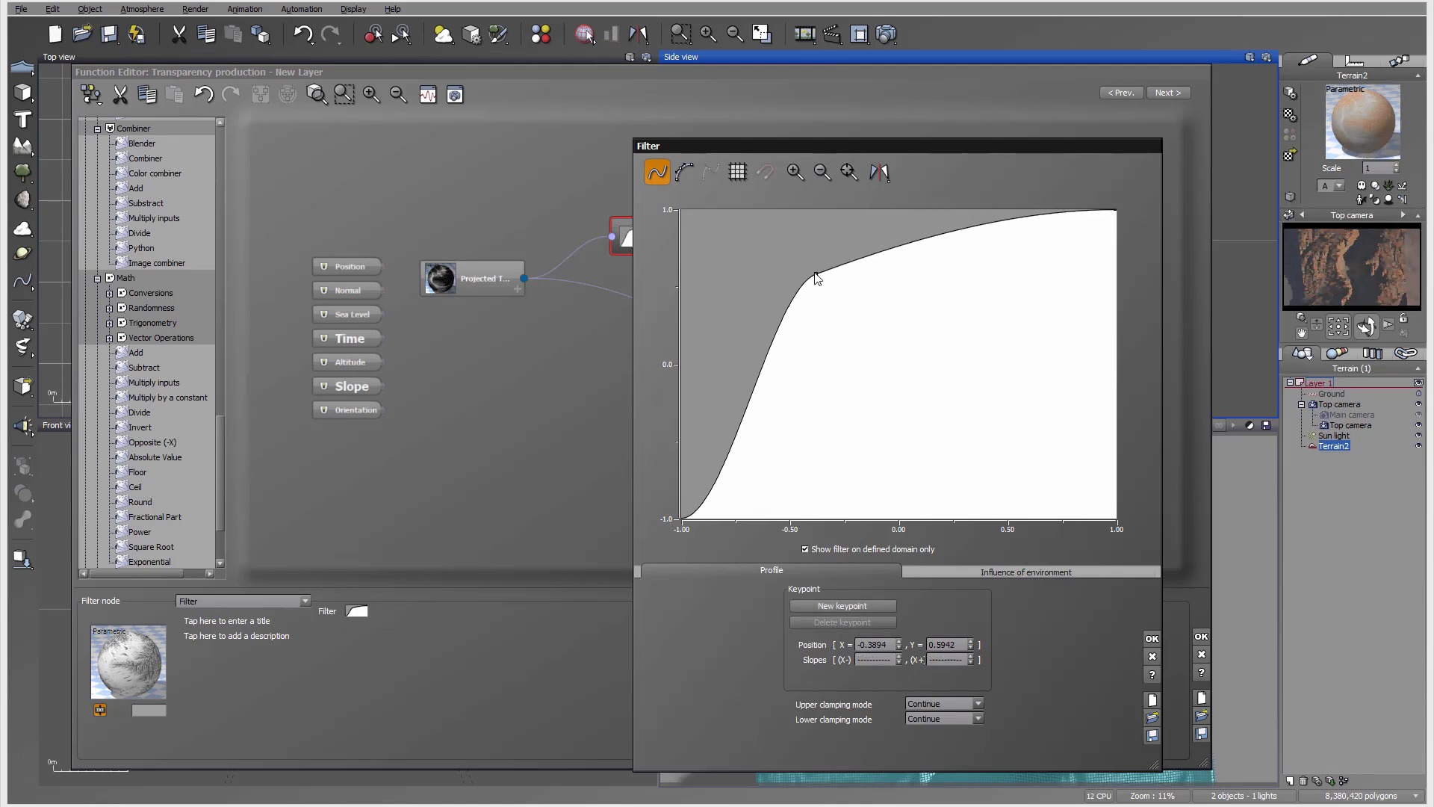
drag(822, 278, 801, 246)
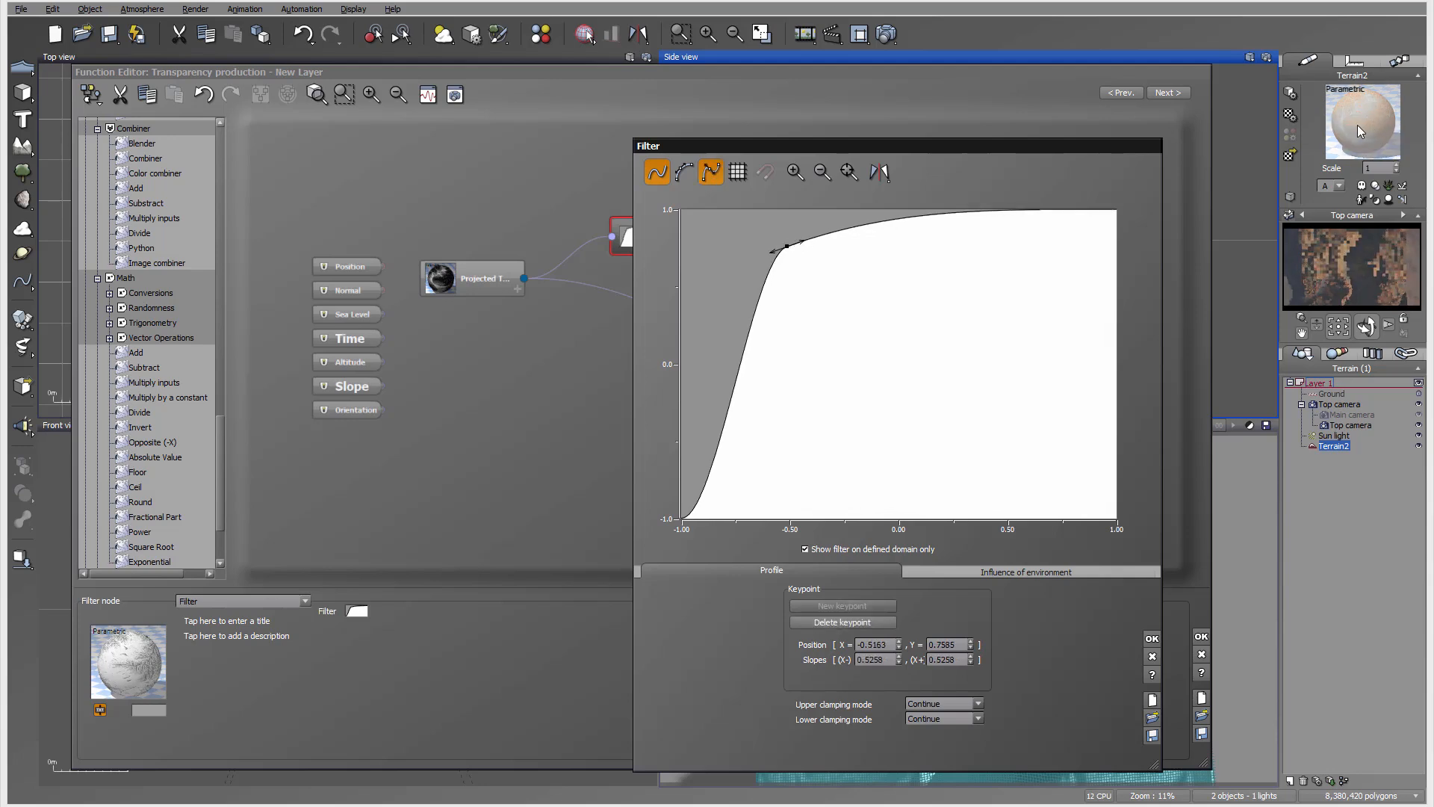
click(1152, 639)
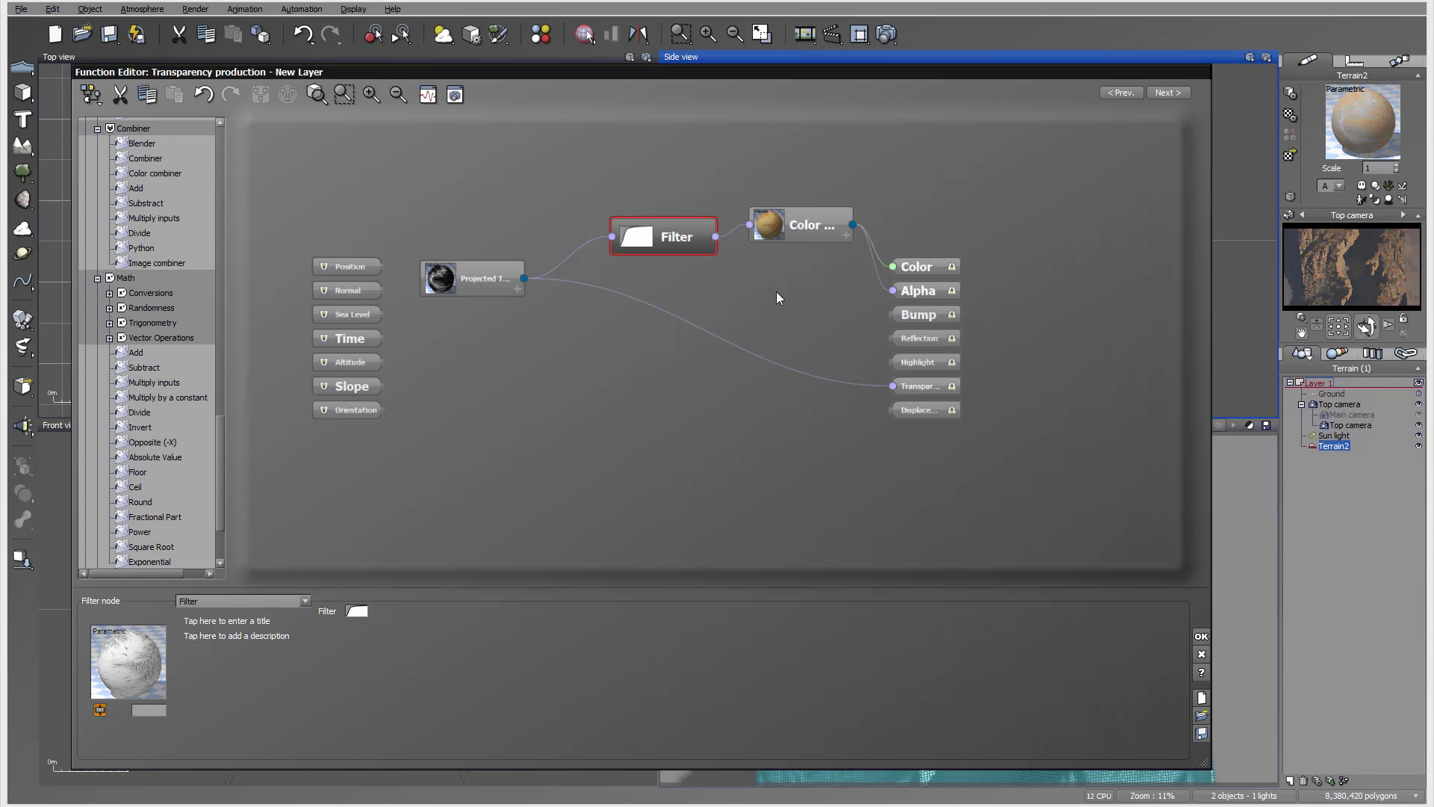
click(1201, 636)
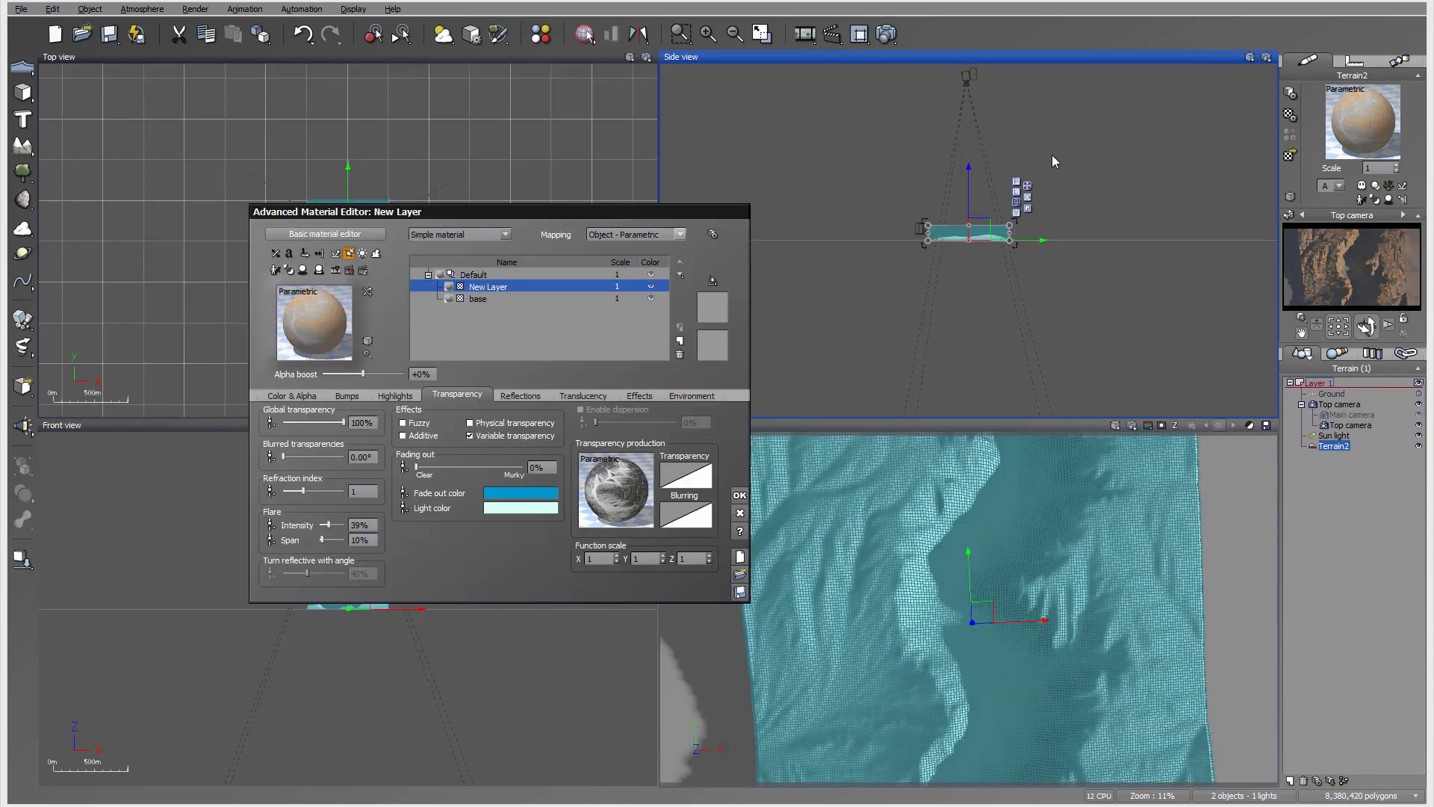
Step: Render the Top camera view again with the adjusted color filter, accept the post render settings and close the render display
click(885, 35)
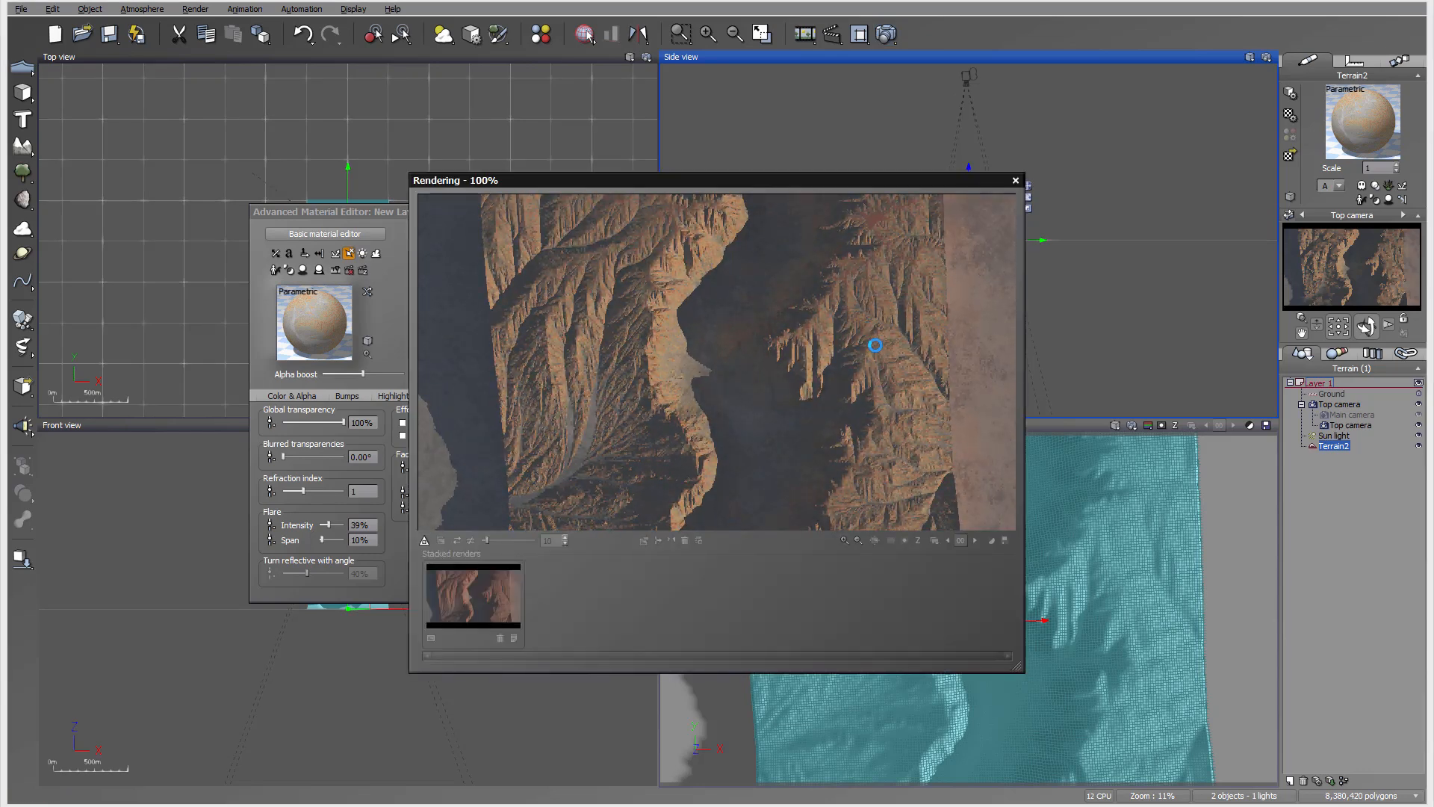
click(1048, 433)
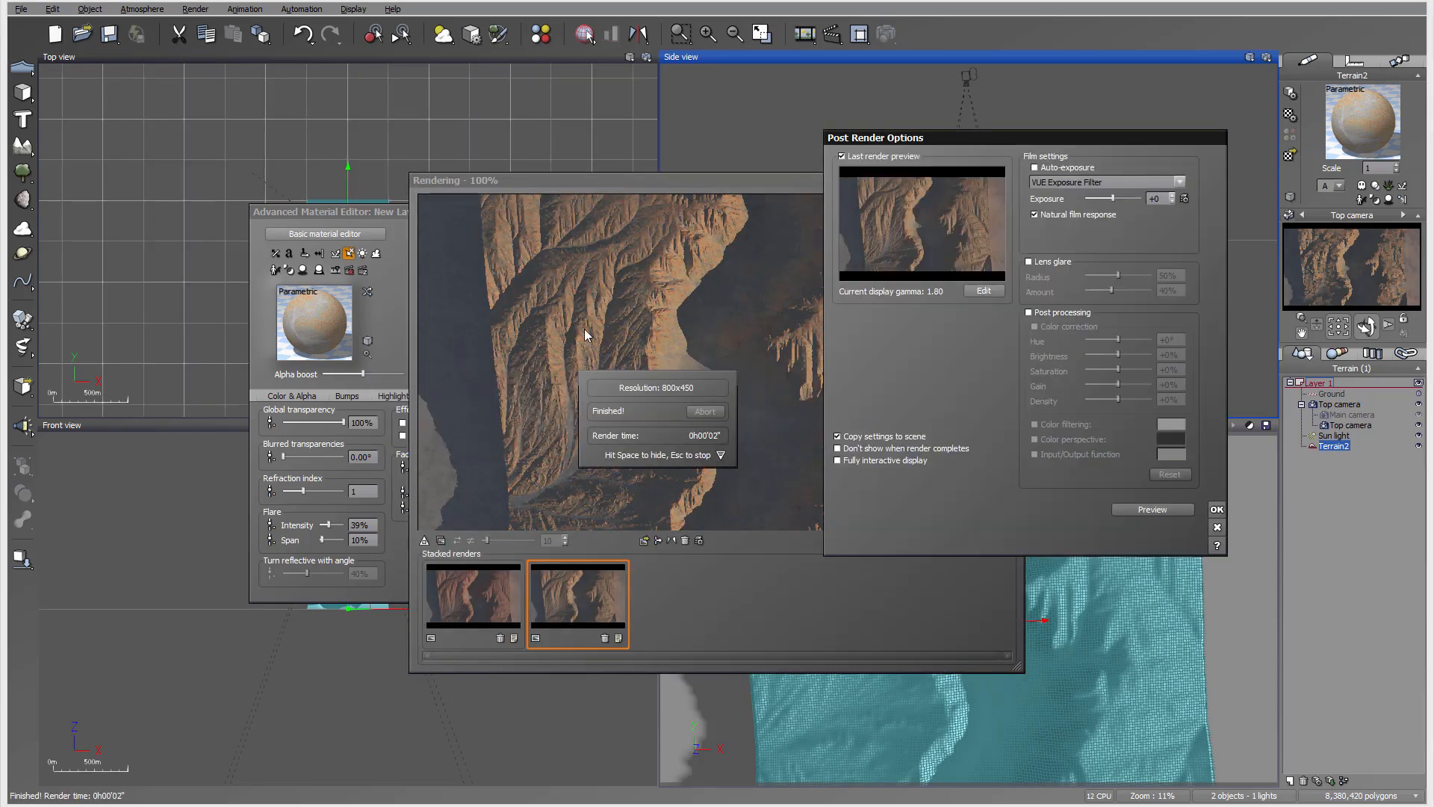
click(1217, 510)
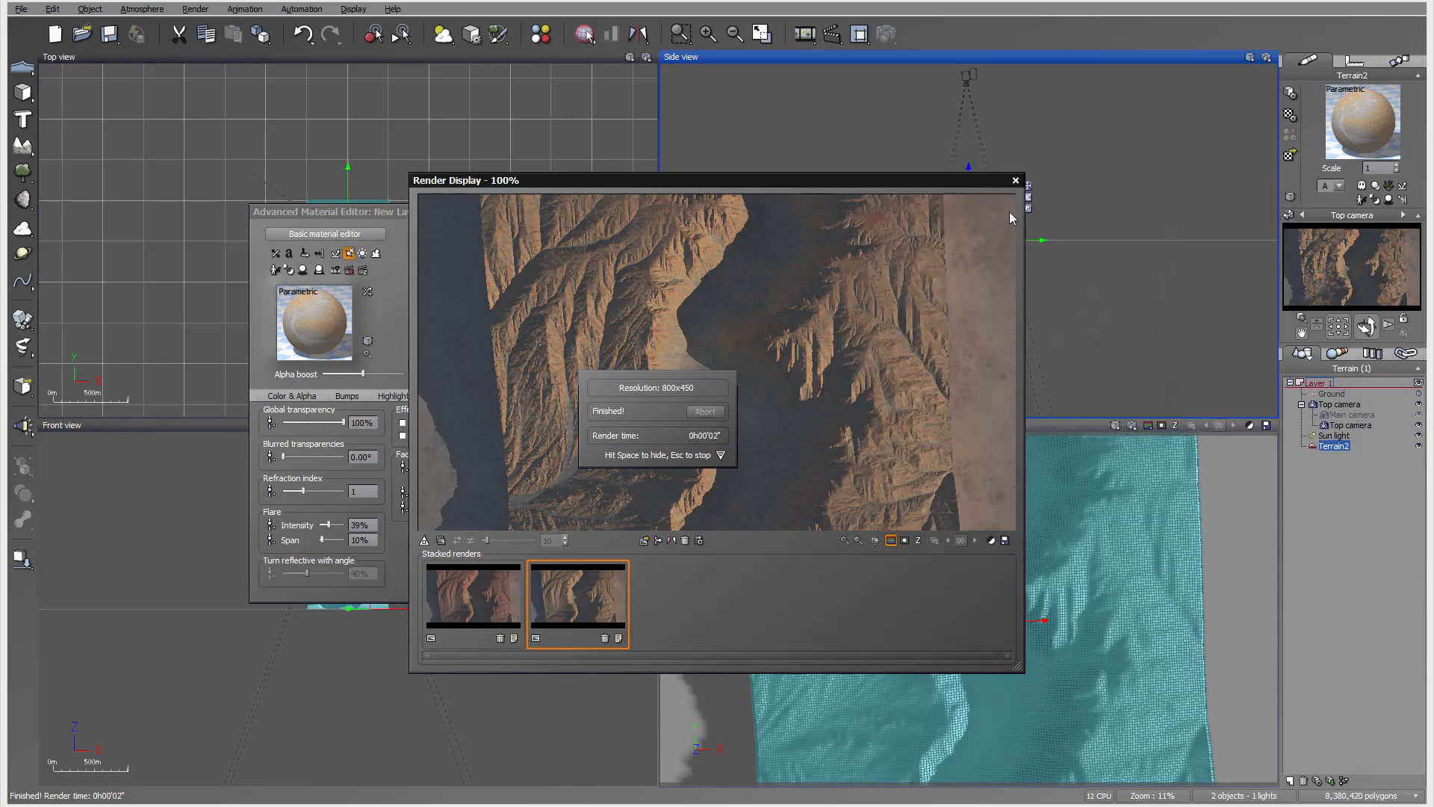
click(1015, 180)
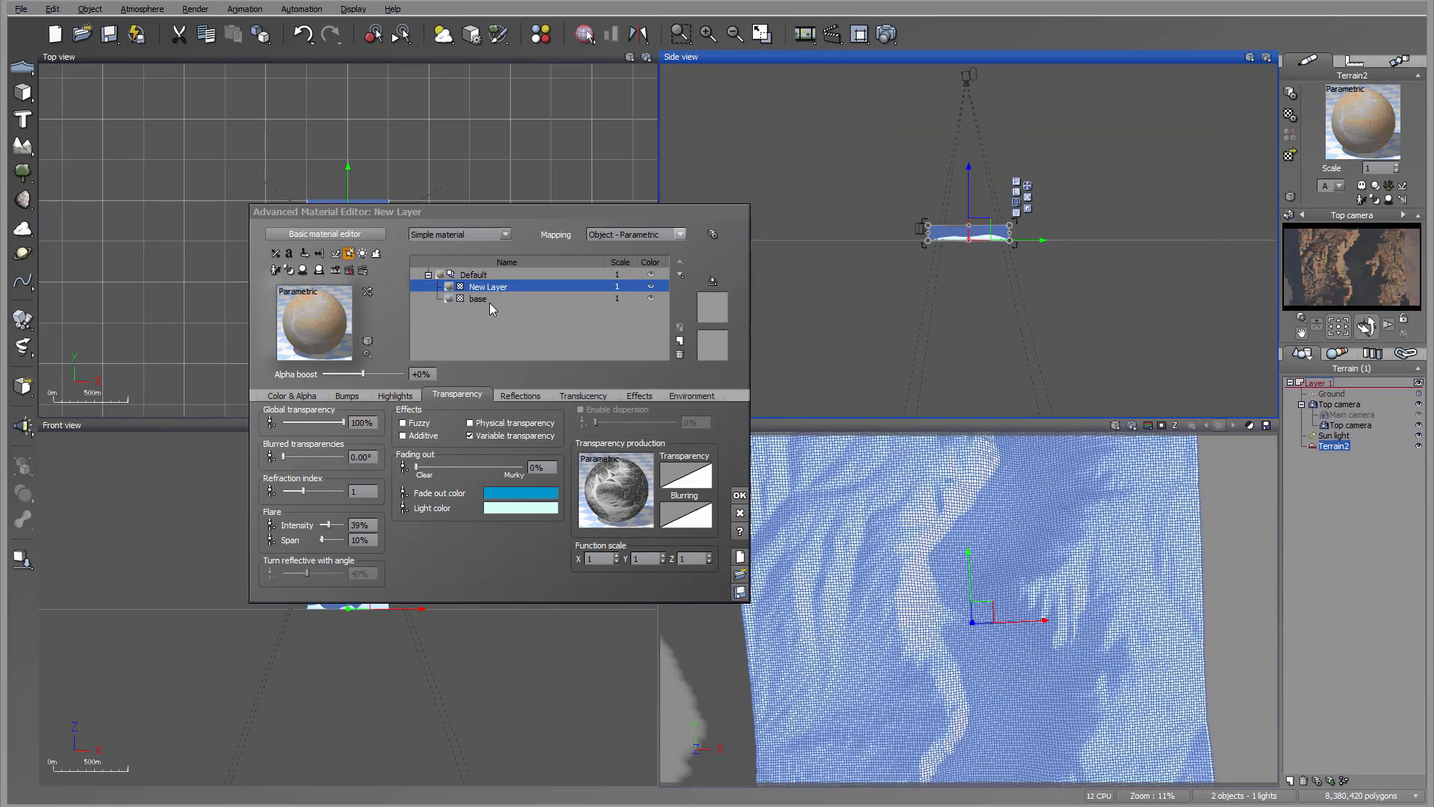
Step: Rename the new layer Flow and set the base layer's grain color to beige with hue 33, luminance 164 and saturation 43
double_click(515, 287)
text(Flow)
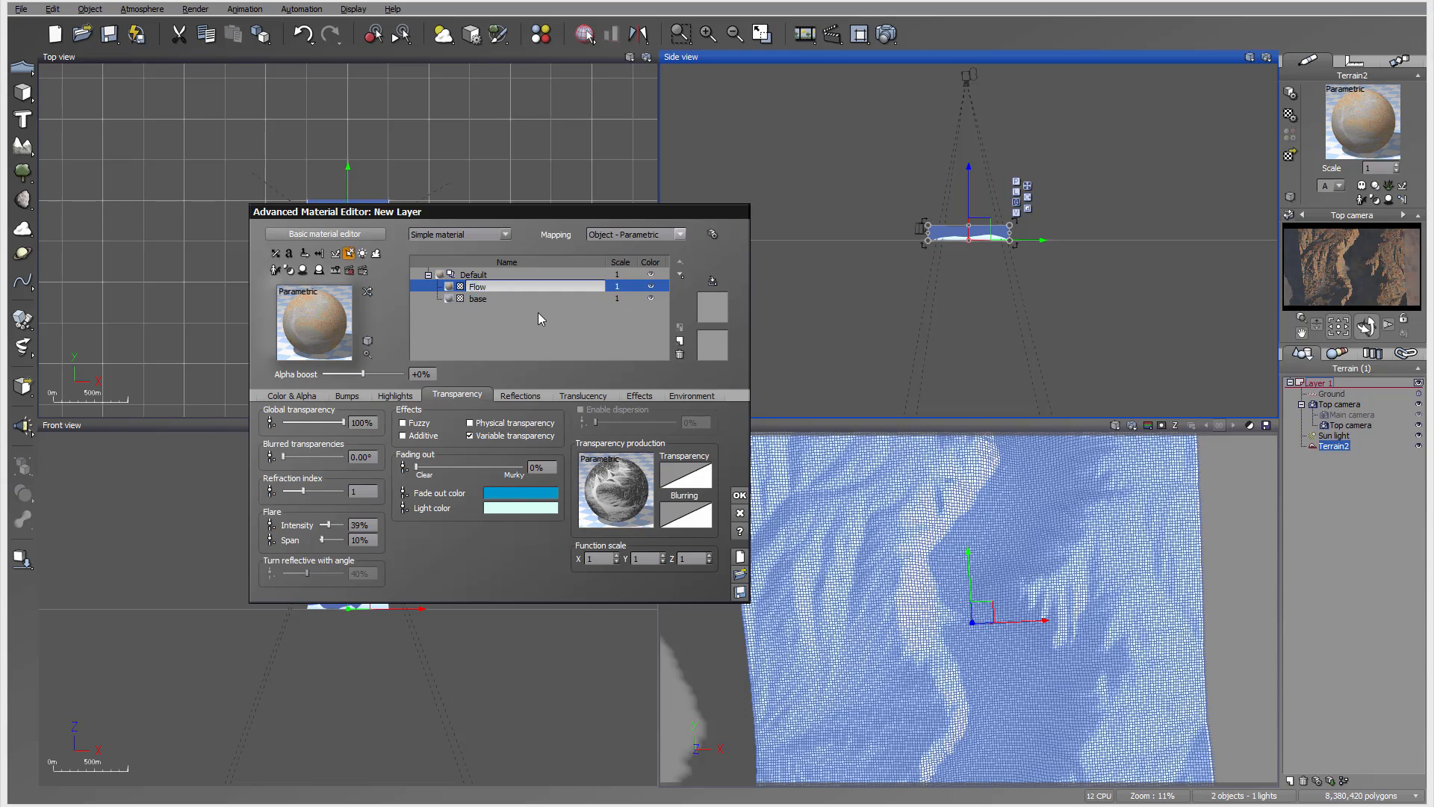
double_click(523, 299)
click(303, 396)
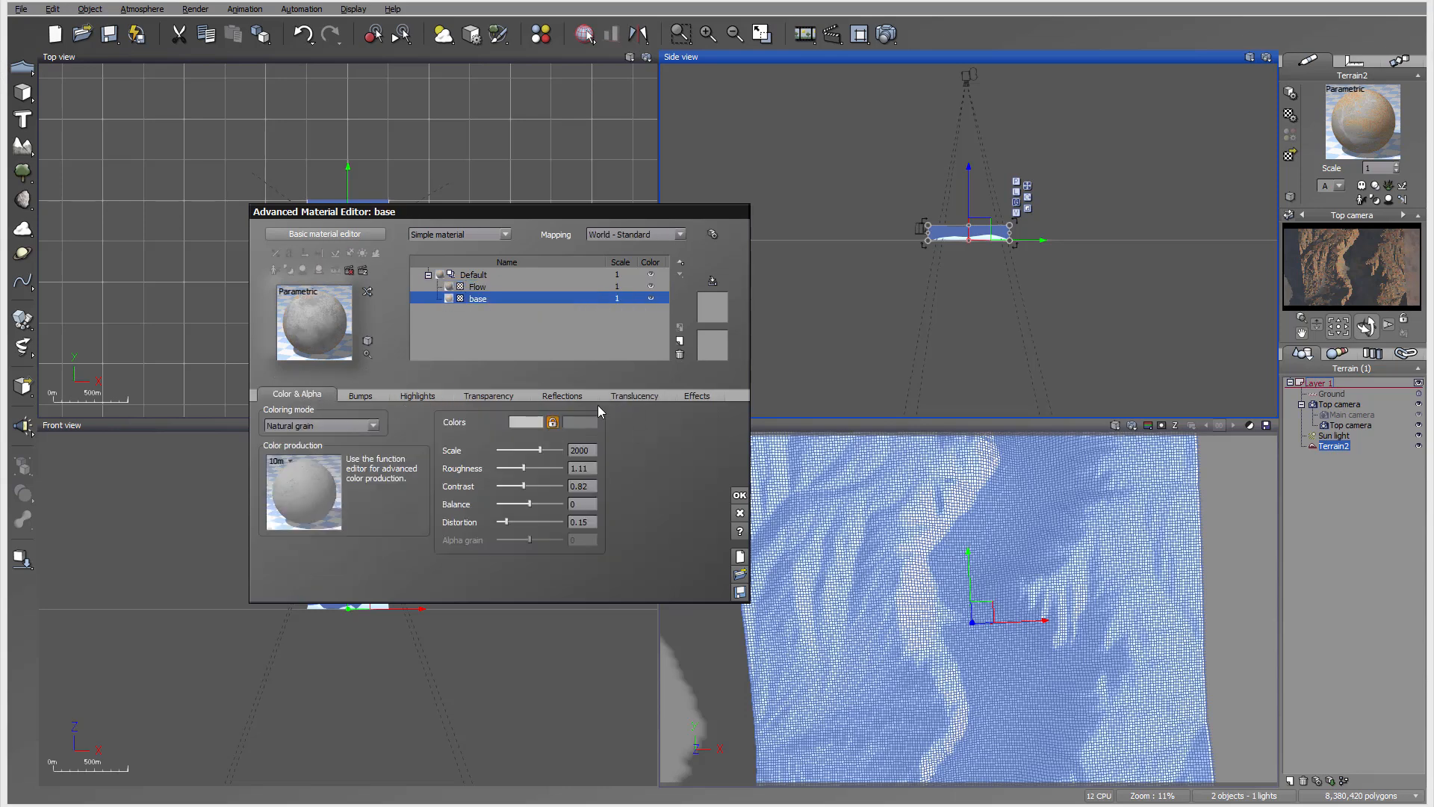
click(526, 423)
drag(490, 473, 496, 460)
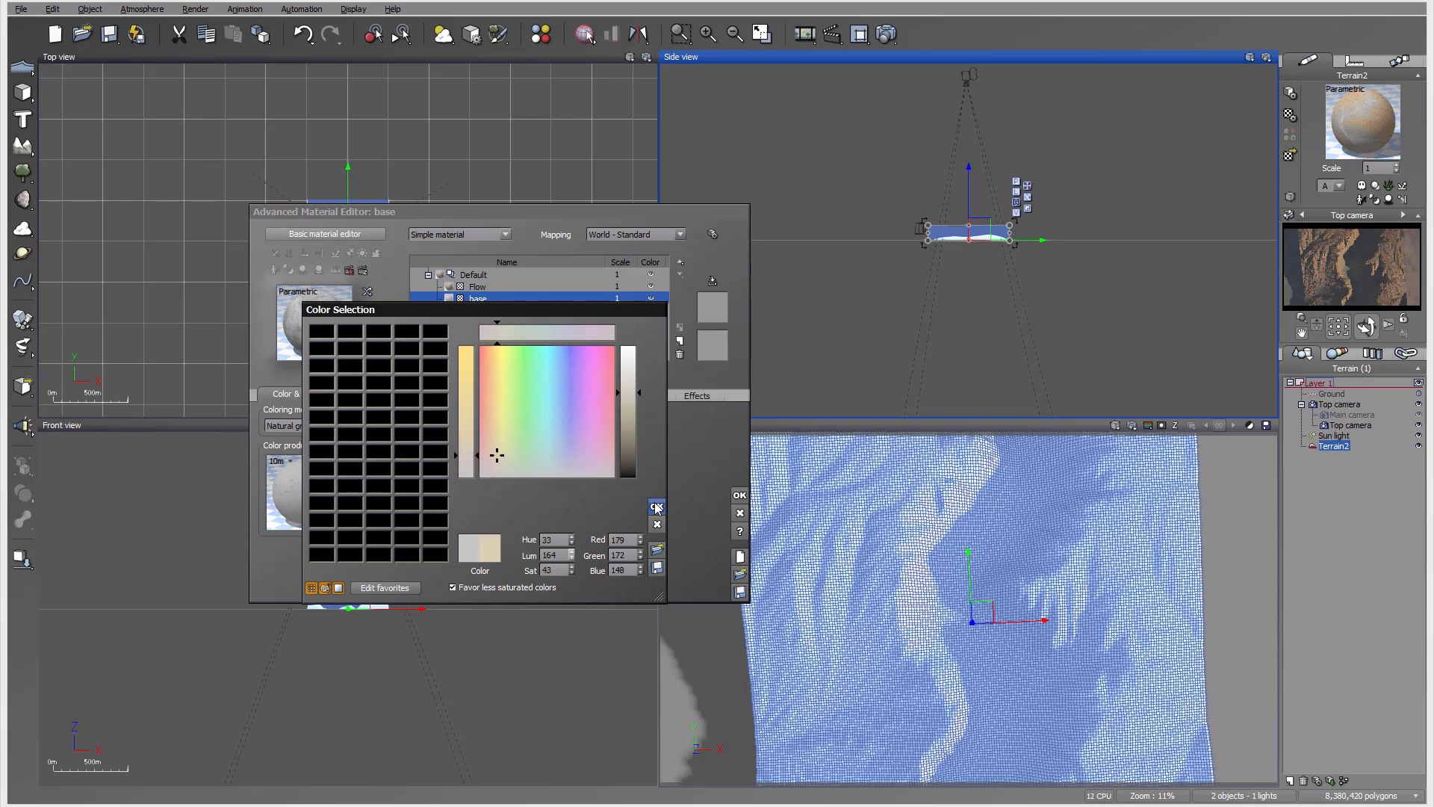
click(656, 507)
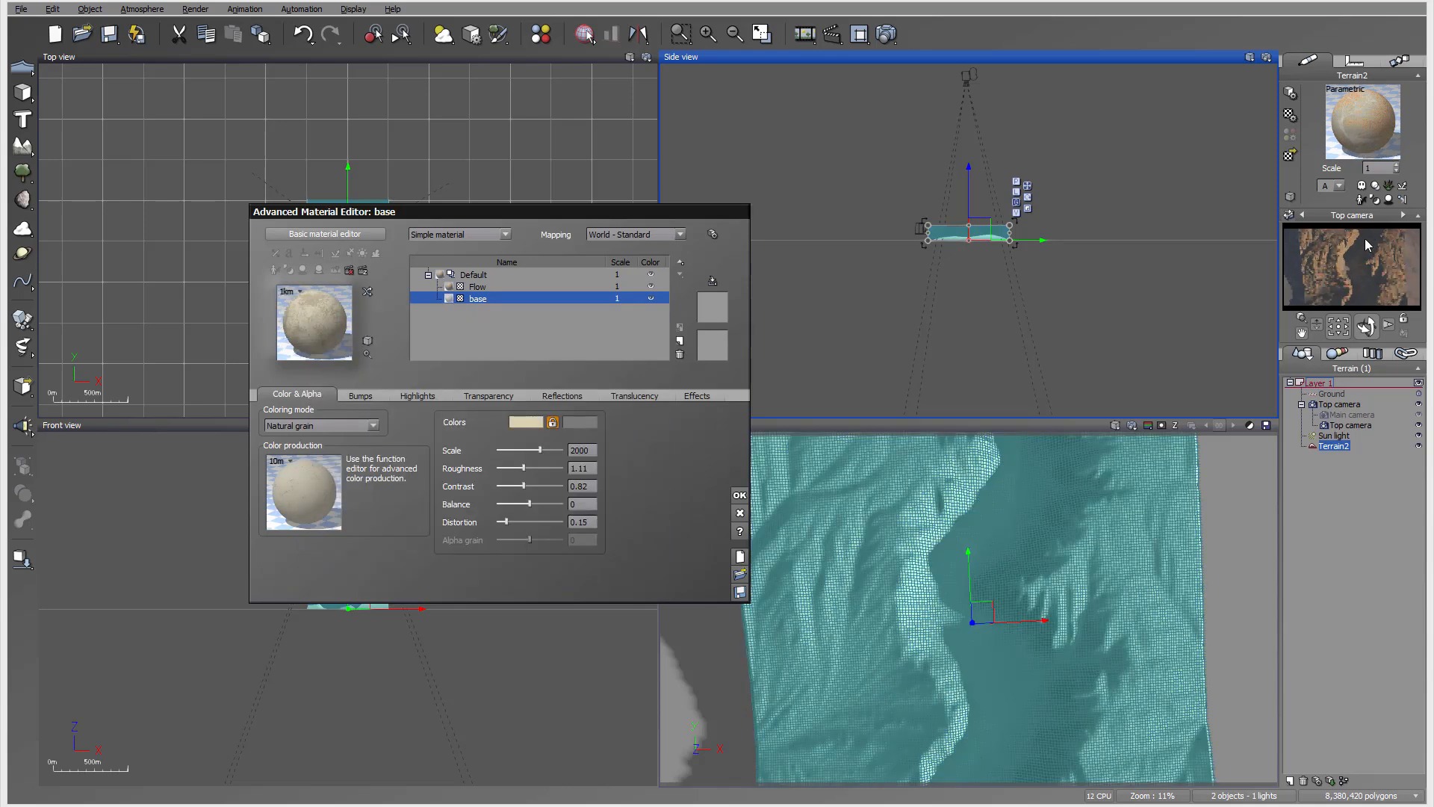
Step: Shift the base layer's color to a more saturated, slightly darker yellow-beige and accept the terrain material
click(535, 424)
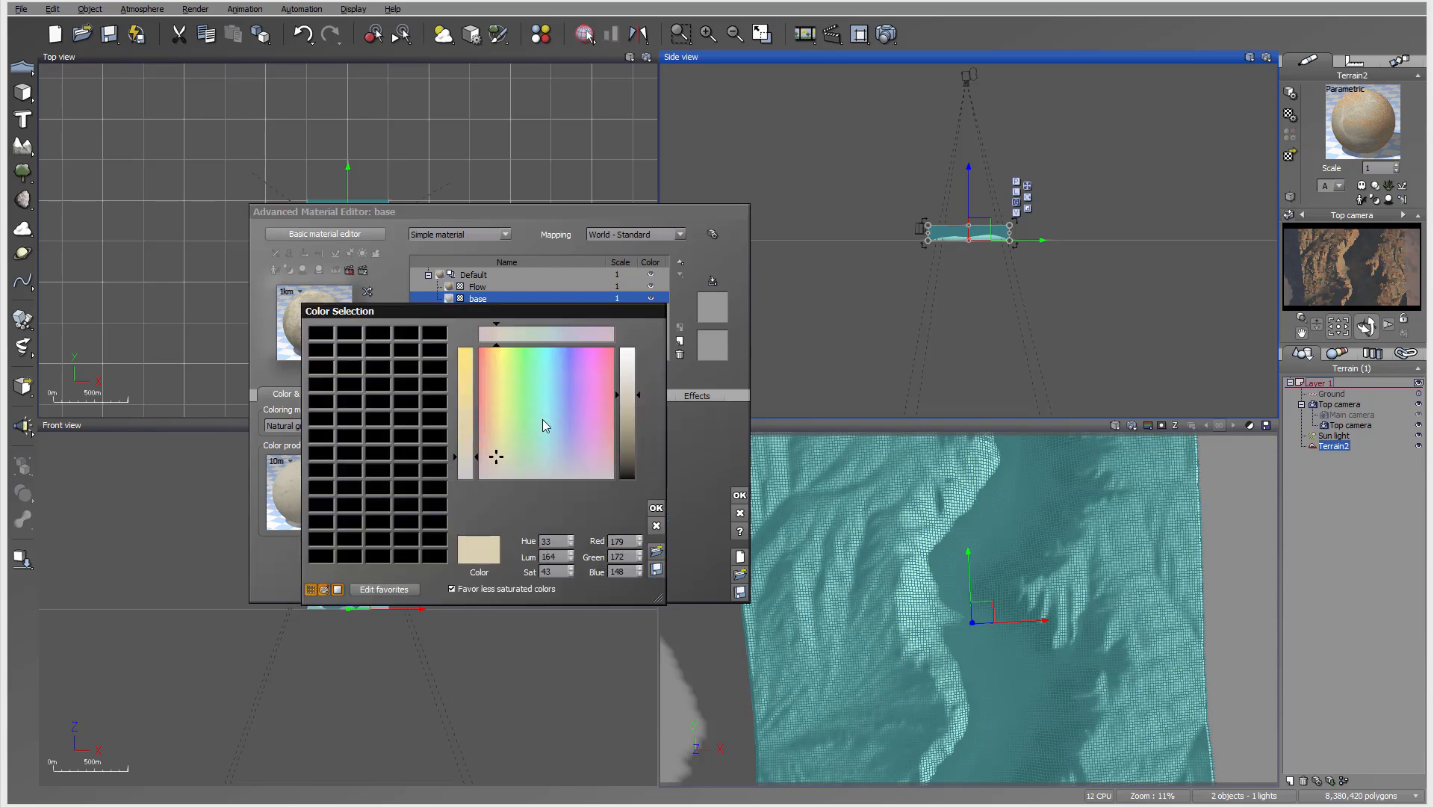
click(496, 453)
drag(626, 396, 624, 412)
click(656, 509)
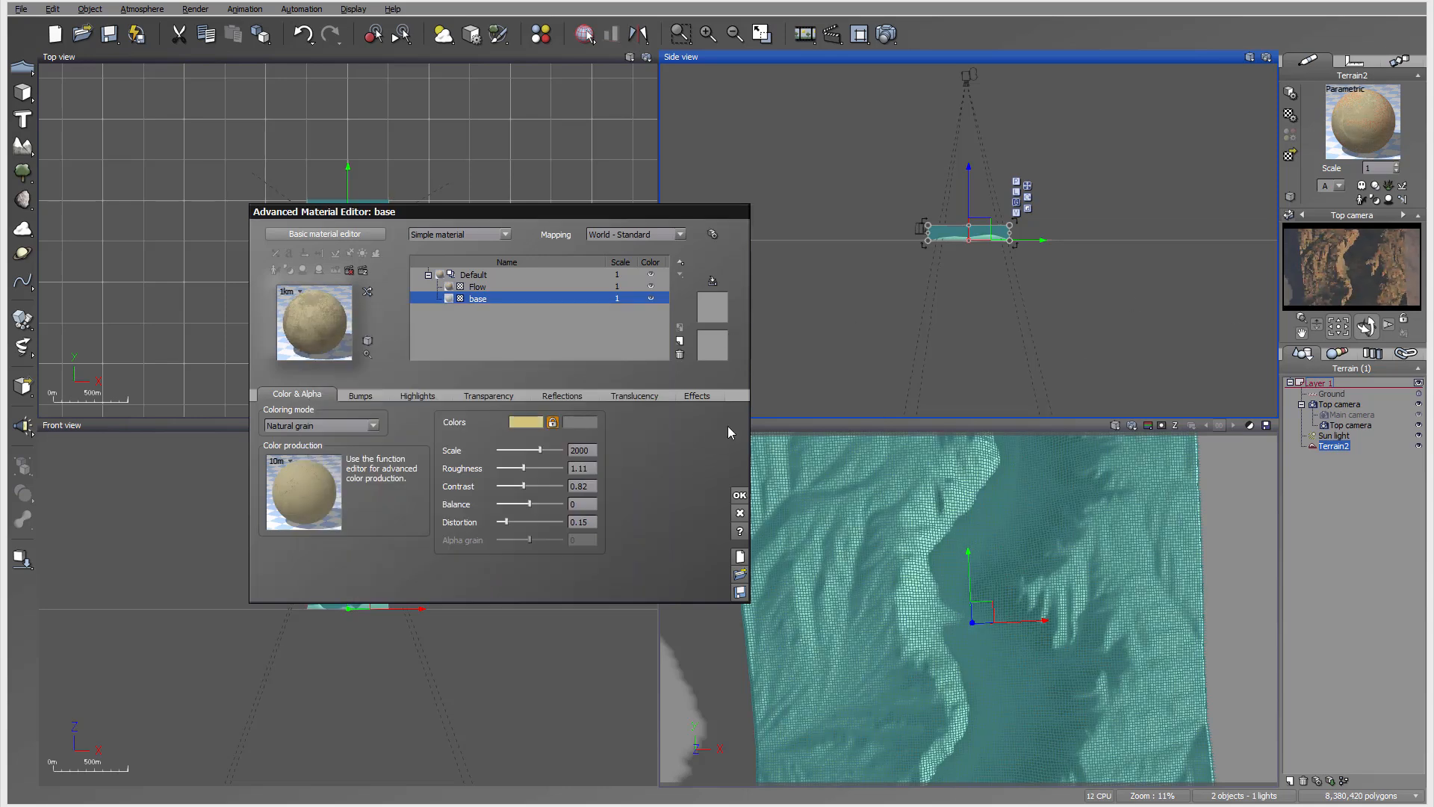
click(740, 495)
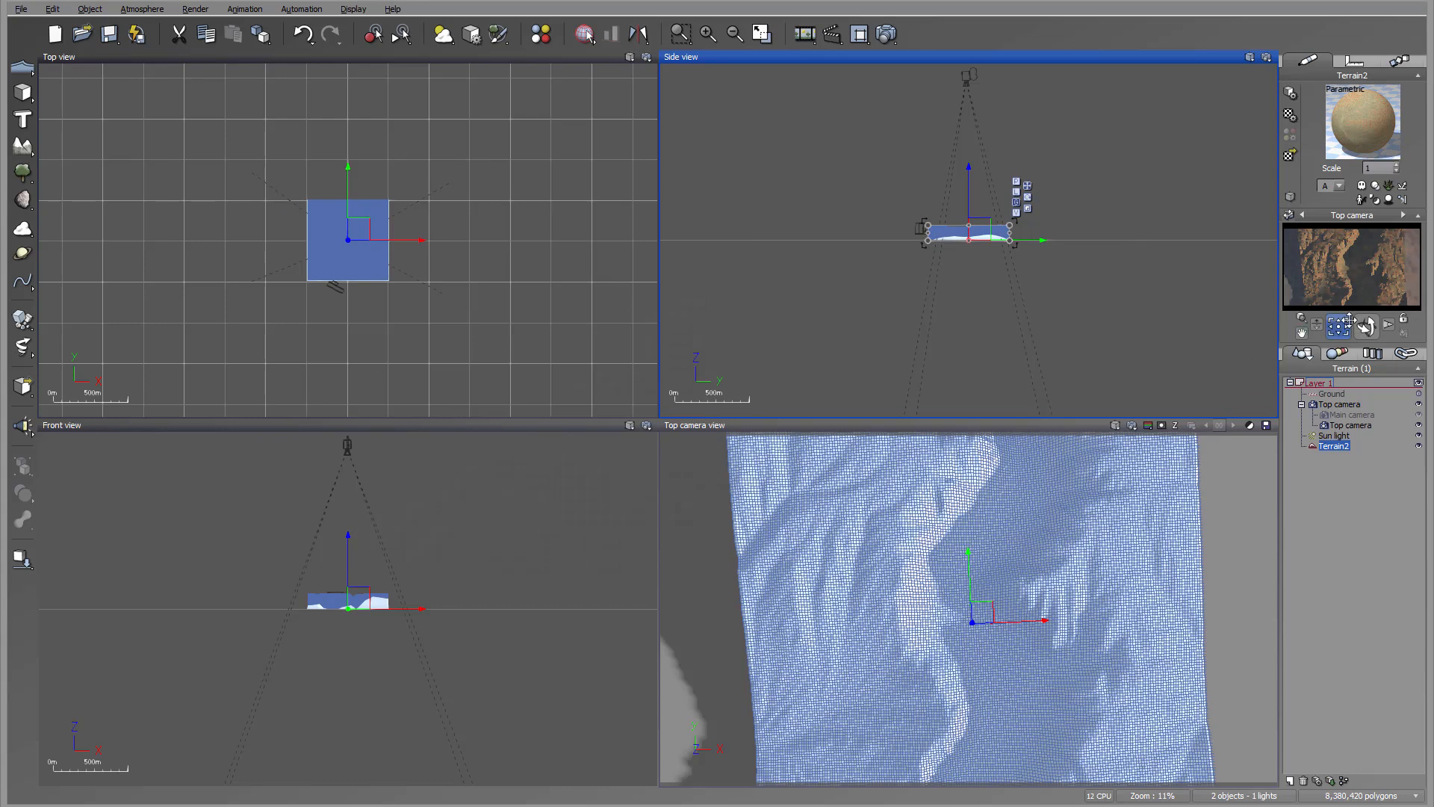
Step: Reopen the terrain's material, add a new layer above Flow and name it Deposit
double_click(1360, 133)
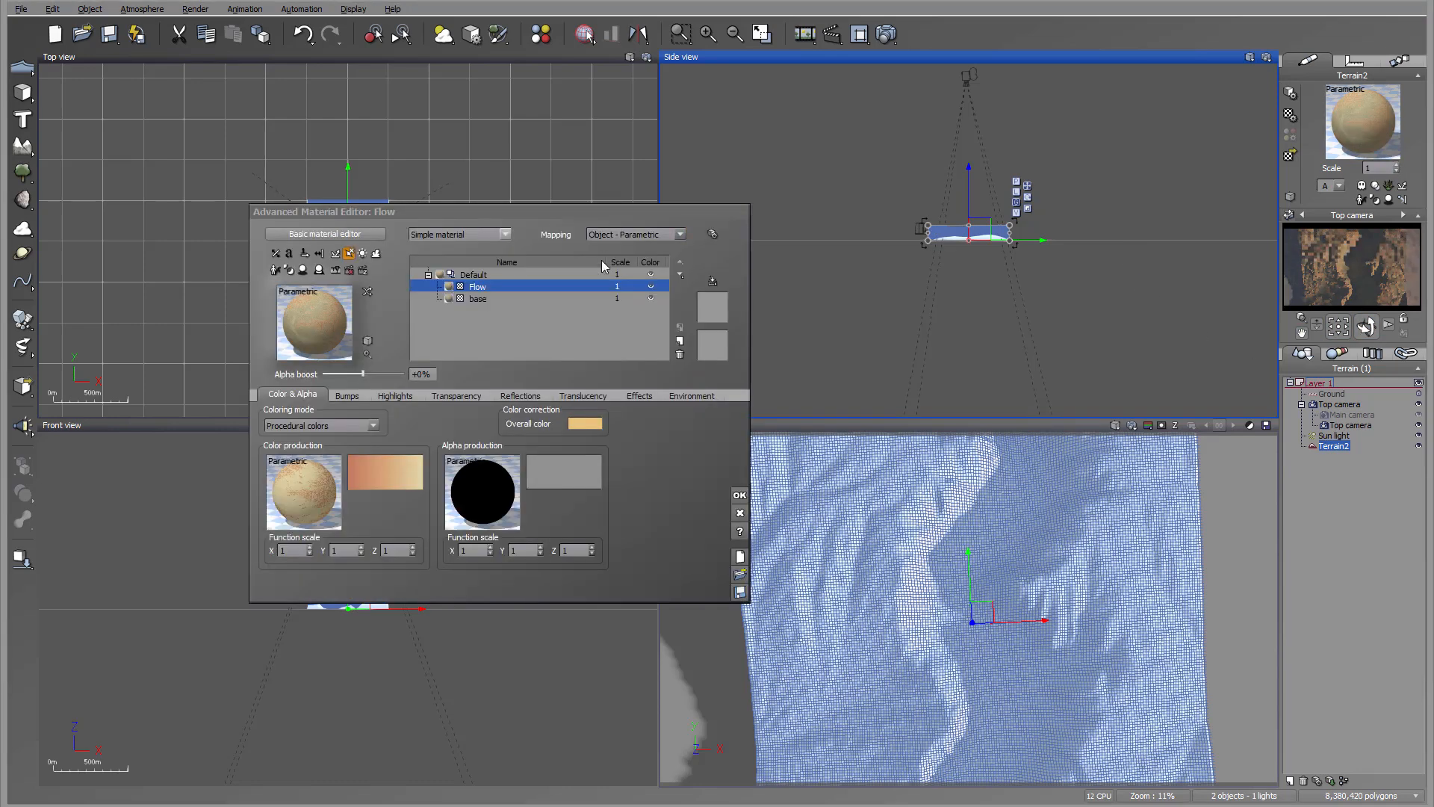
click(478, 287)
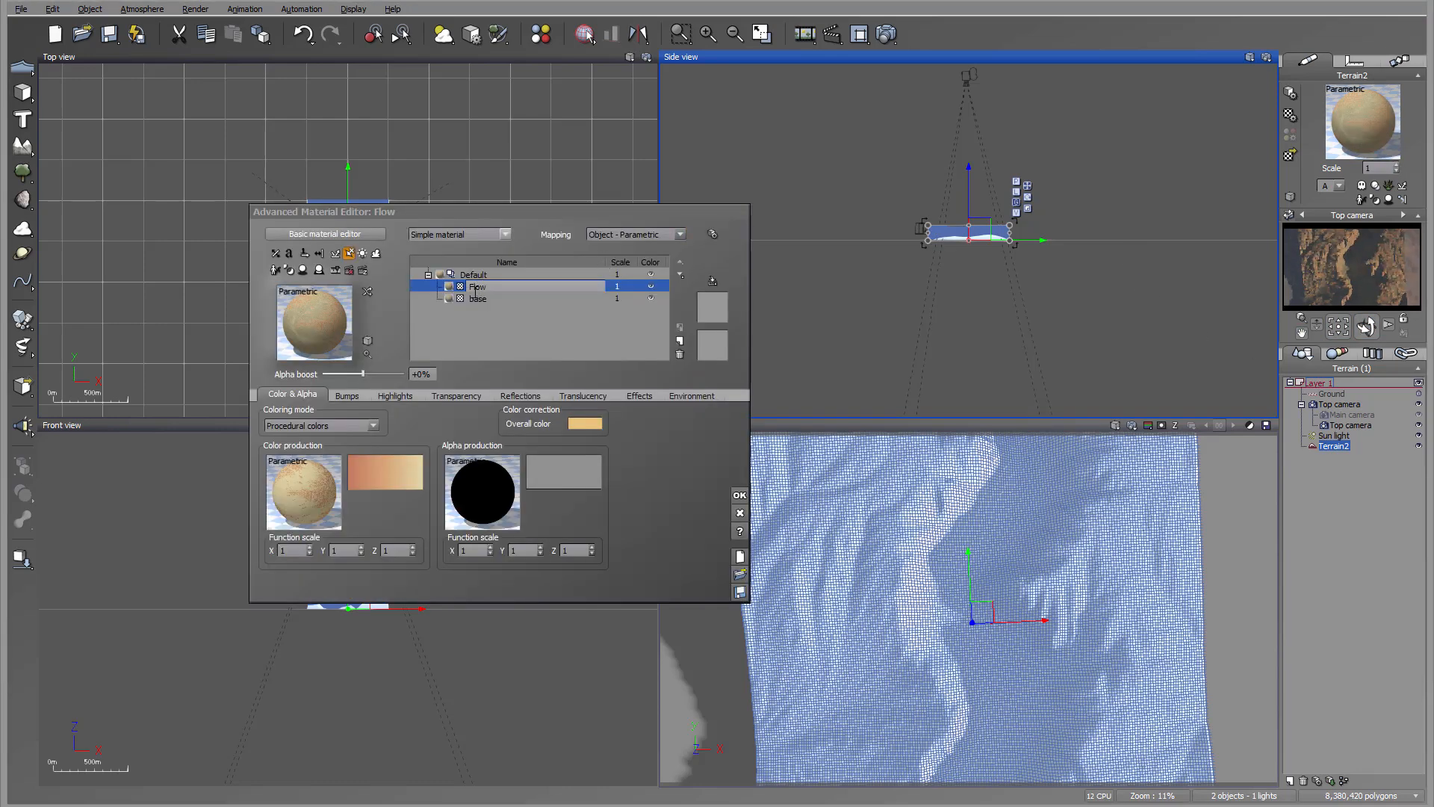
click(413, 272)
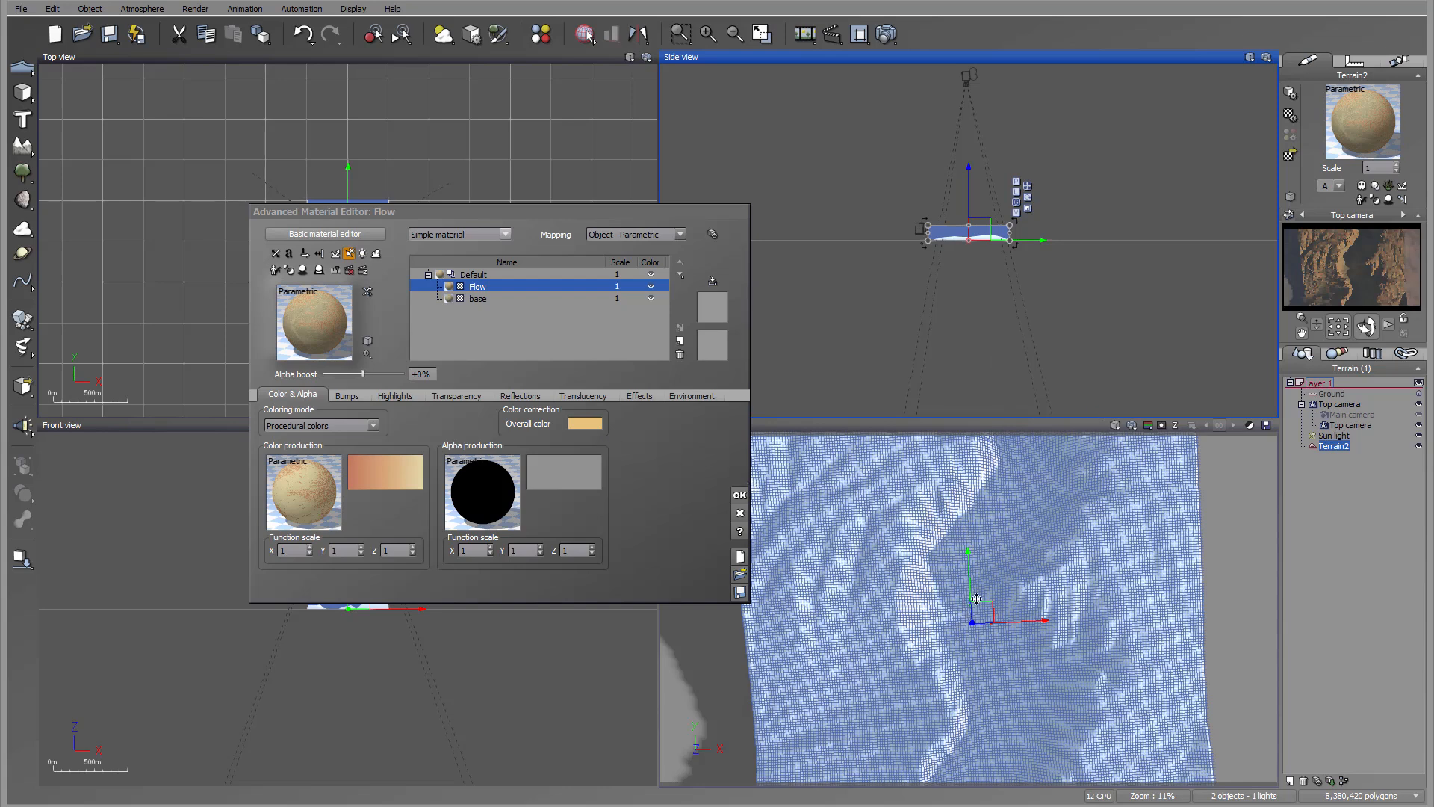
click(678, 342)
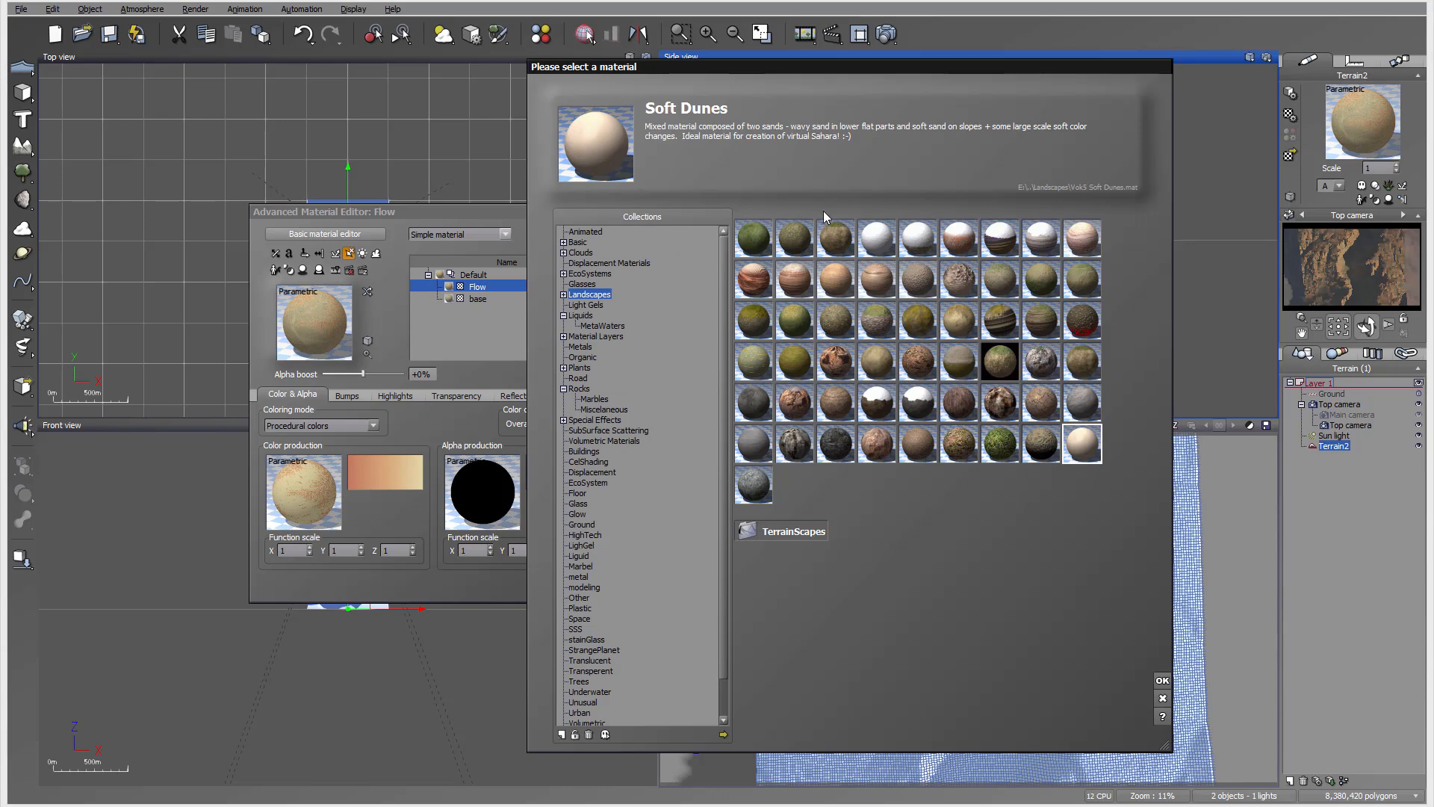
click(1162, 680)
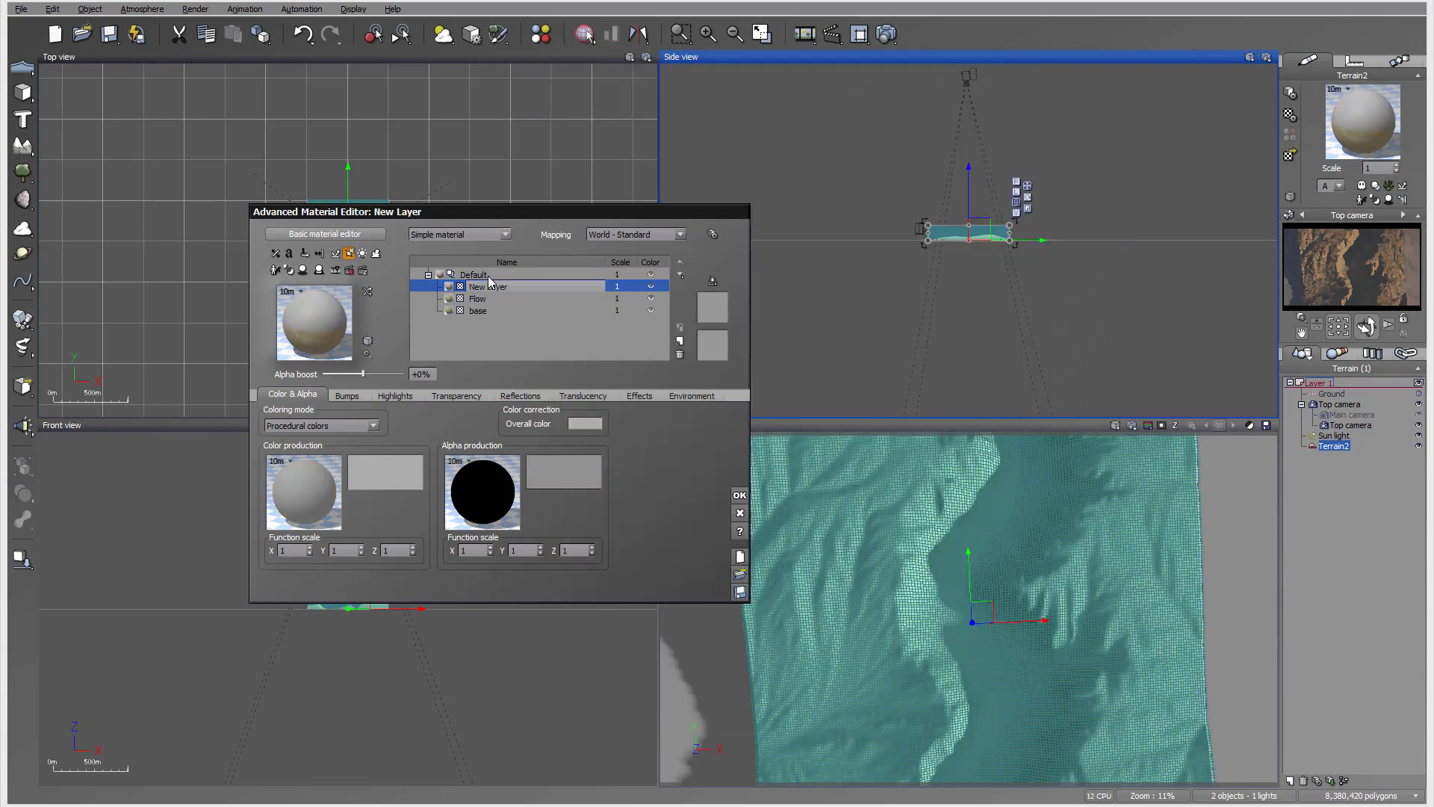
double_click(515, 287)
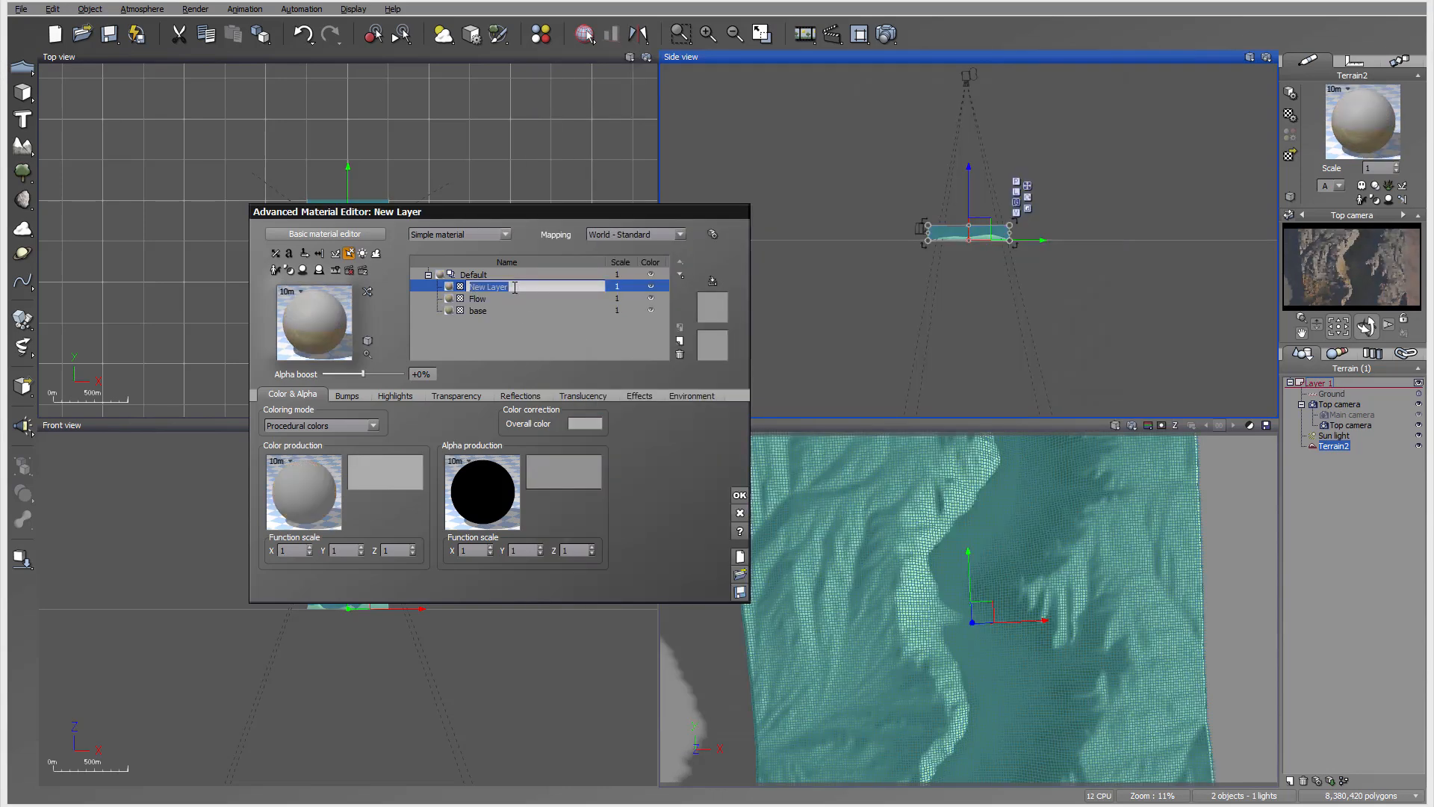
text(Deposit)
Step: Switch the Deposit layer's coloring mode to Natural grain and set its first color to a dark olive green
click(691, 396)
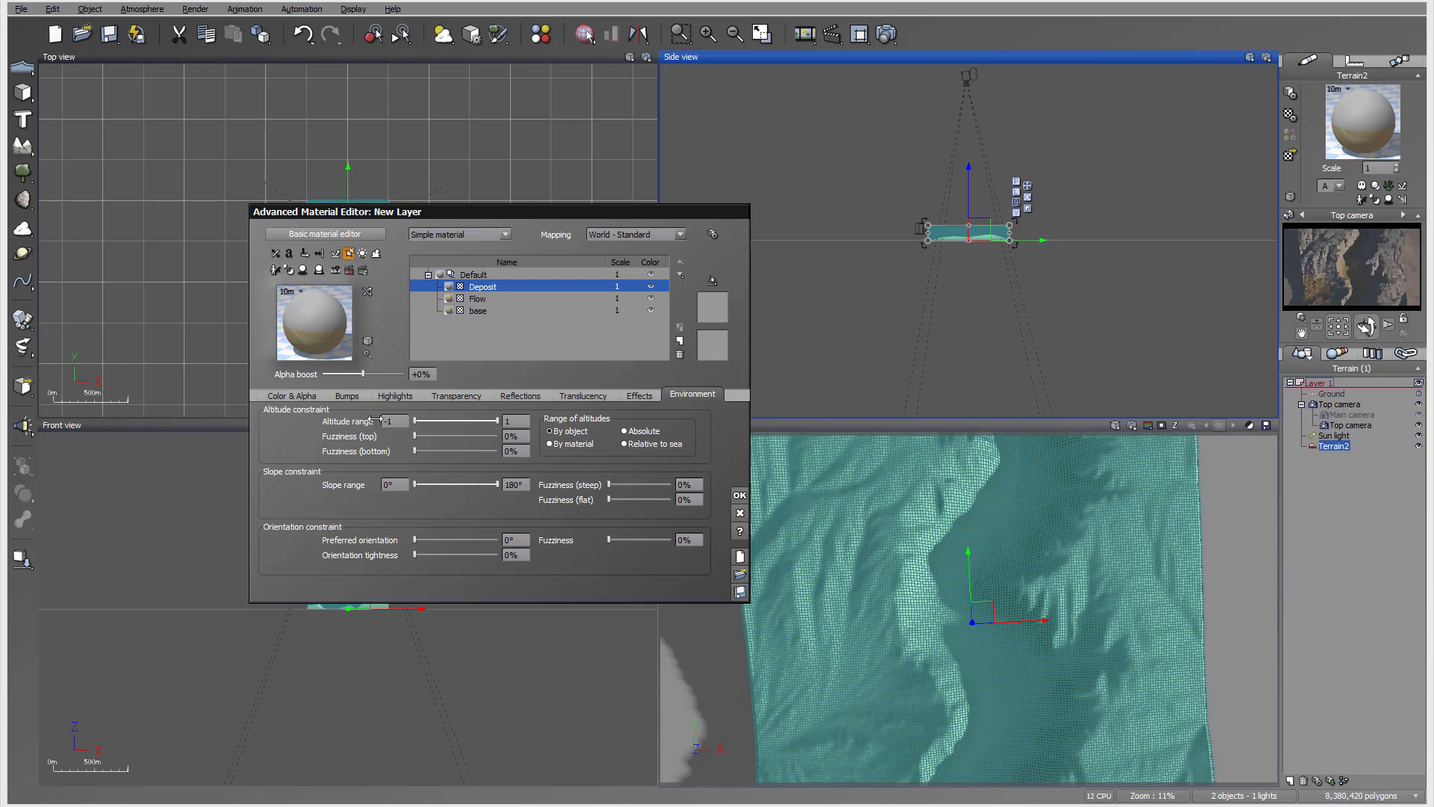
click(278, 396)
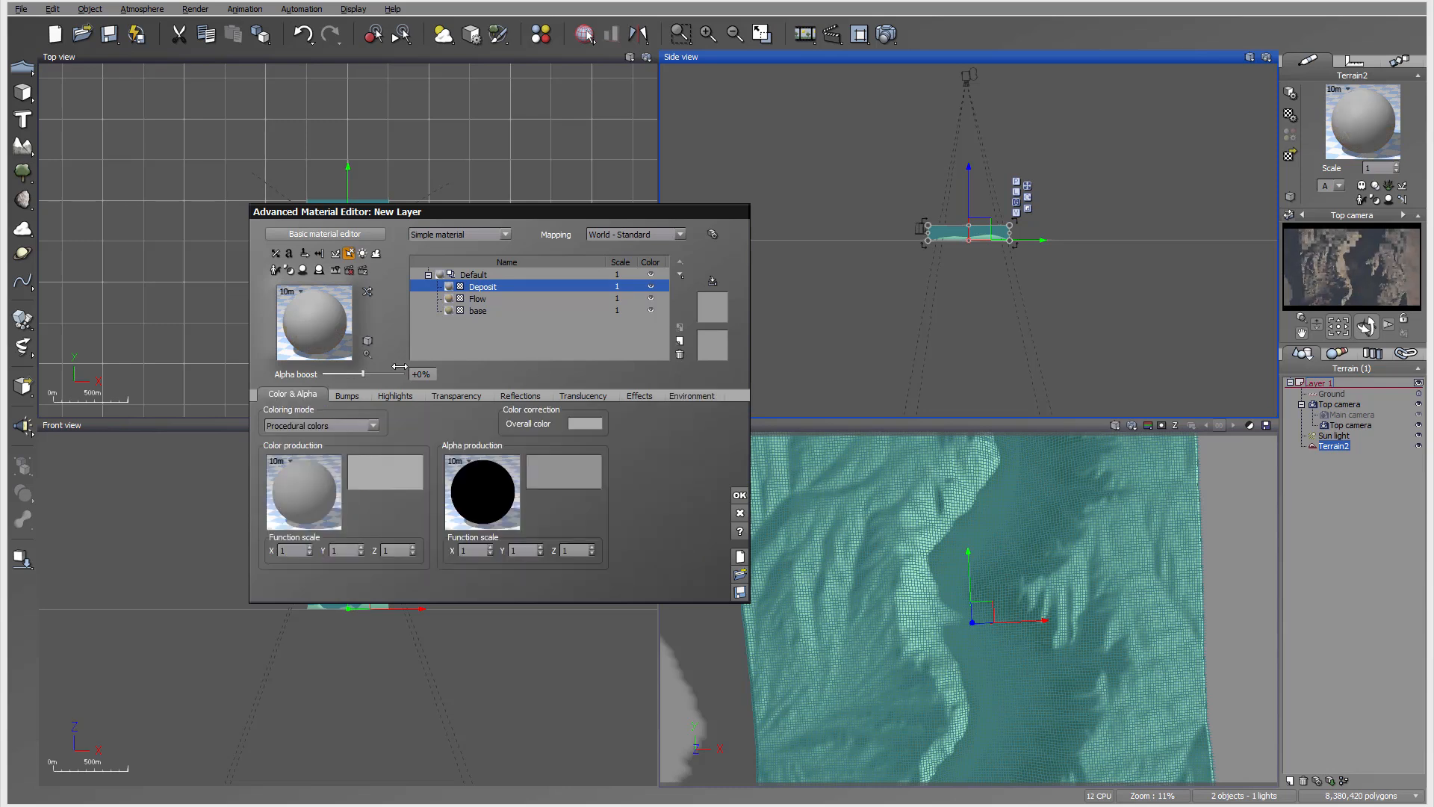
click(372, 426)
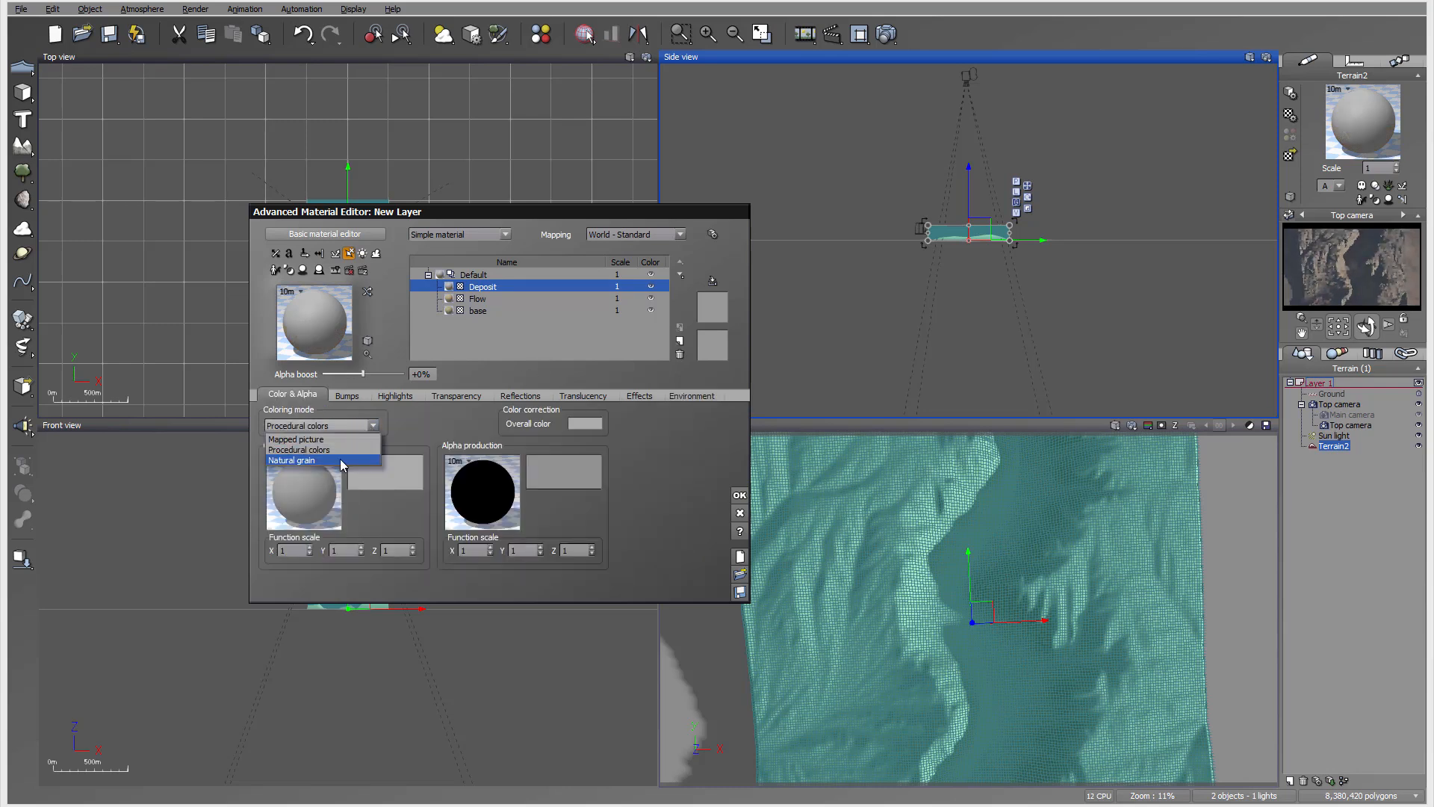
click(339, 459)
click(576, 420)
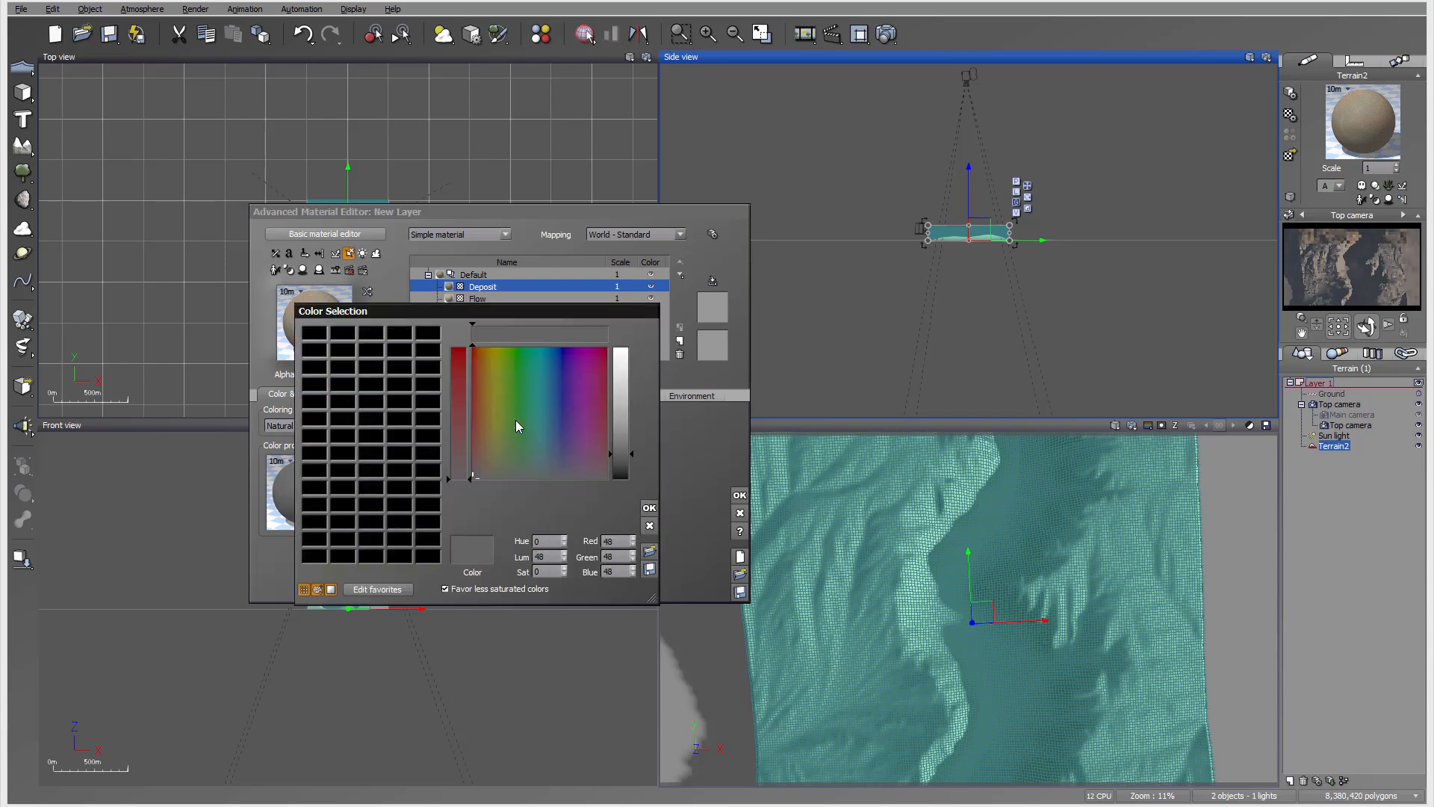
click(507, 460)
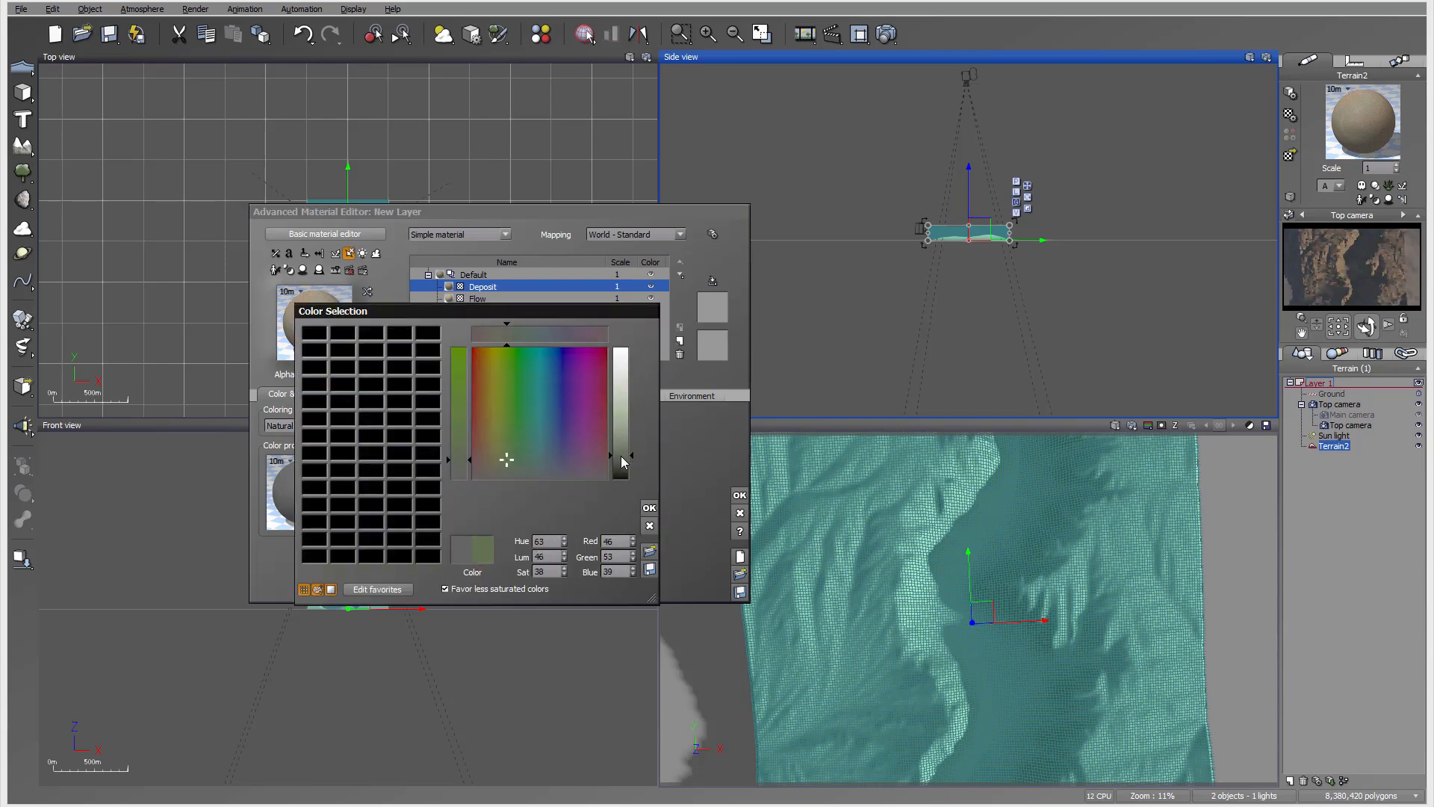
drag(498, 458, 501, 455)
click(650, 508)
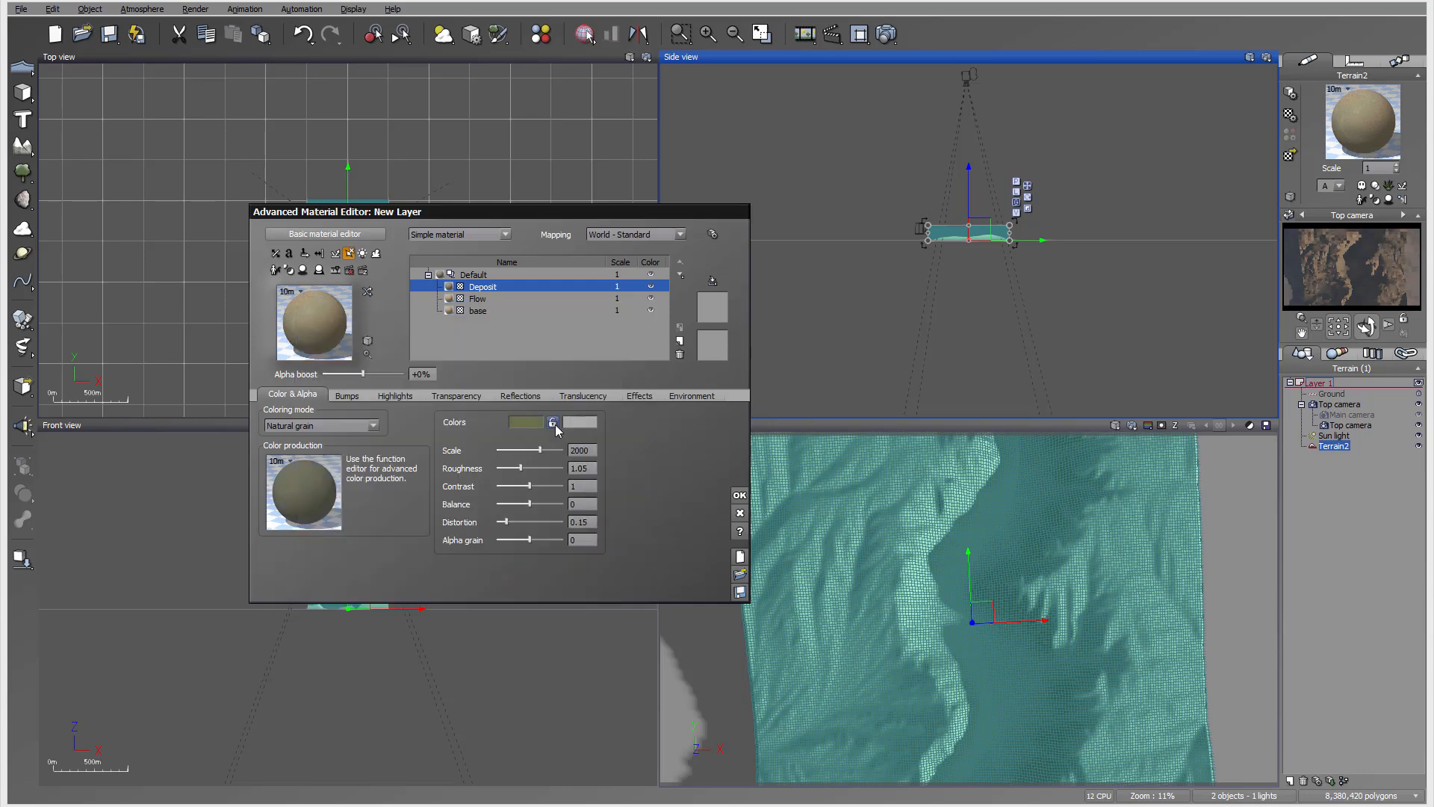
Step: Set the Deposit grain's second color to a pale olive yellow with hue 46, luminance 122 and saturation 49
click(564, 421)
click(564, 458)
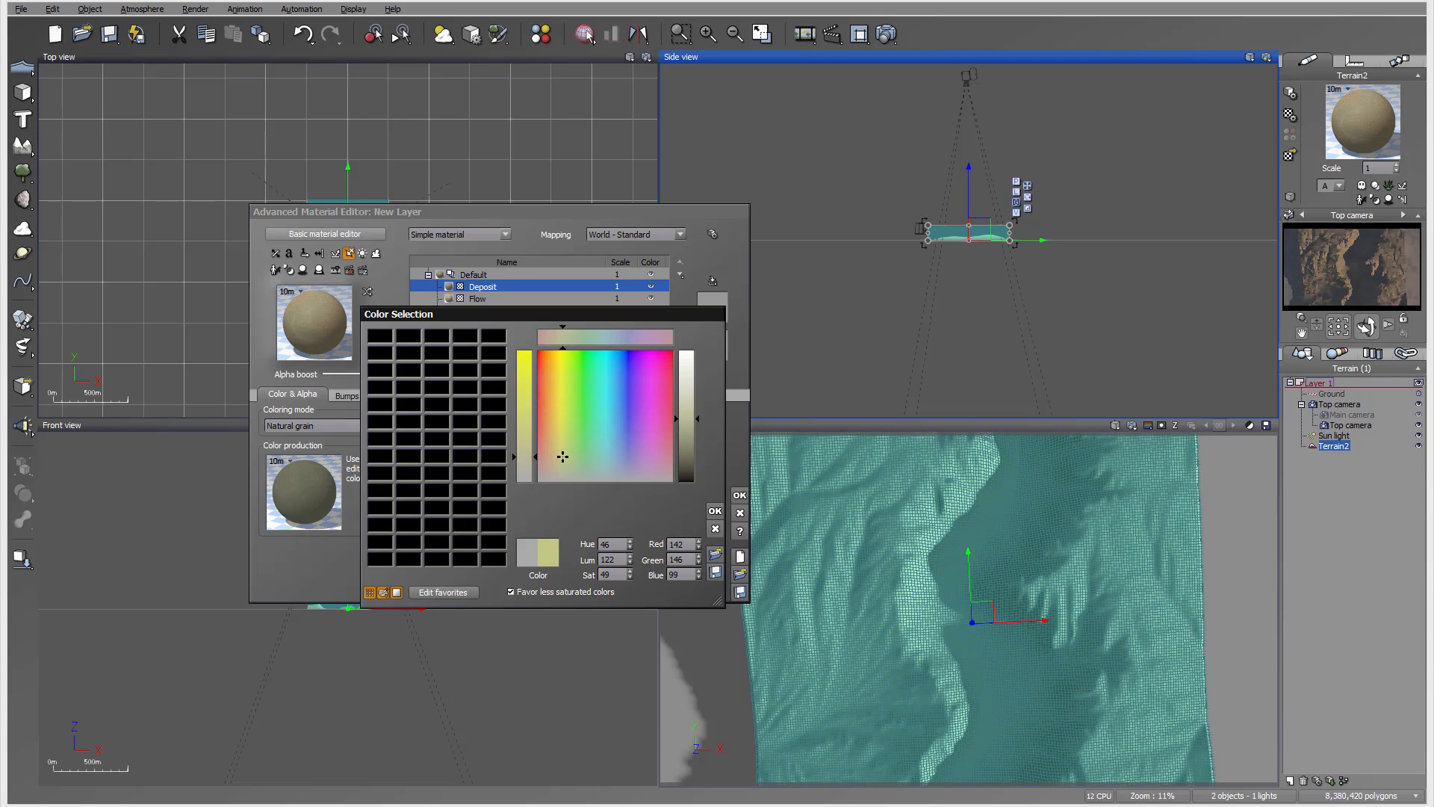
click(715, 512)
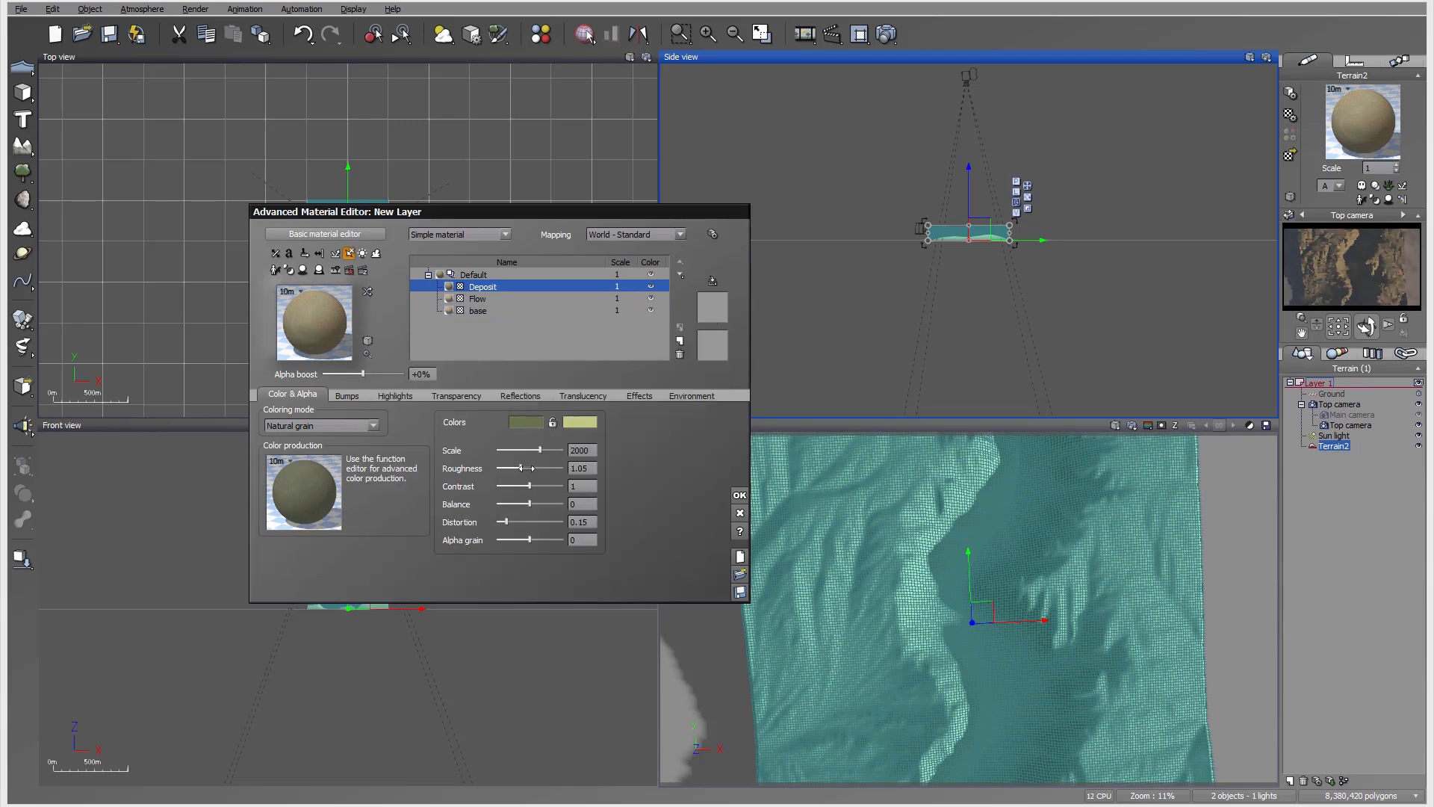
Step: Set the Deposit grain's roughness to about 1.08, contrast 0.69, balance 0.27, distortion 0.32 and alpha grain 0.36, and reduce its scale
drag(526, 469, 531, 521)
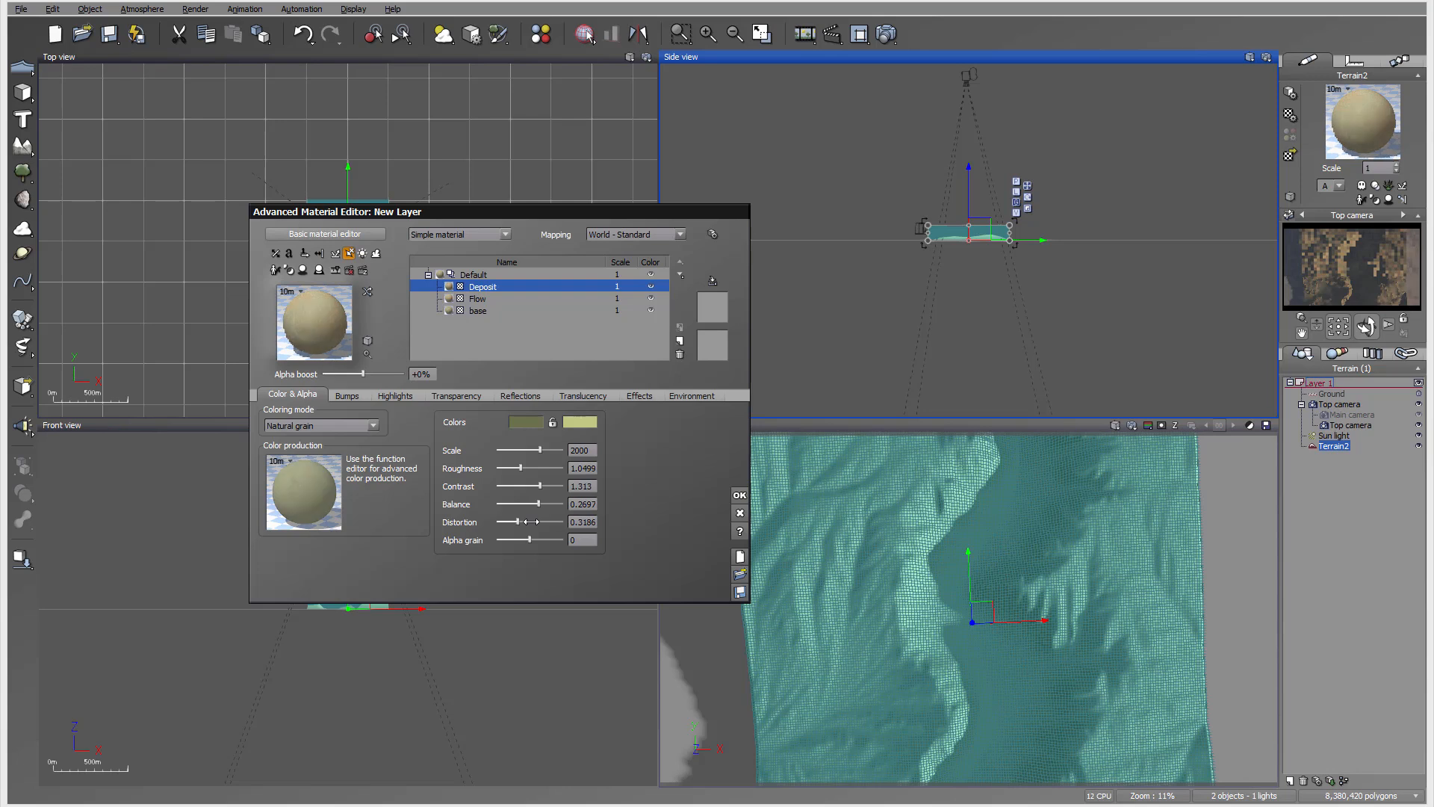
mouse_move(526, 466)
mouse_down()
mouse_move(532, 486)
mouse_move(518, 485)
mouse_up()
drag(530, 539, 540, 540)
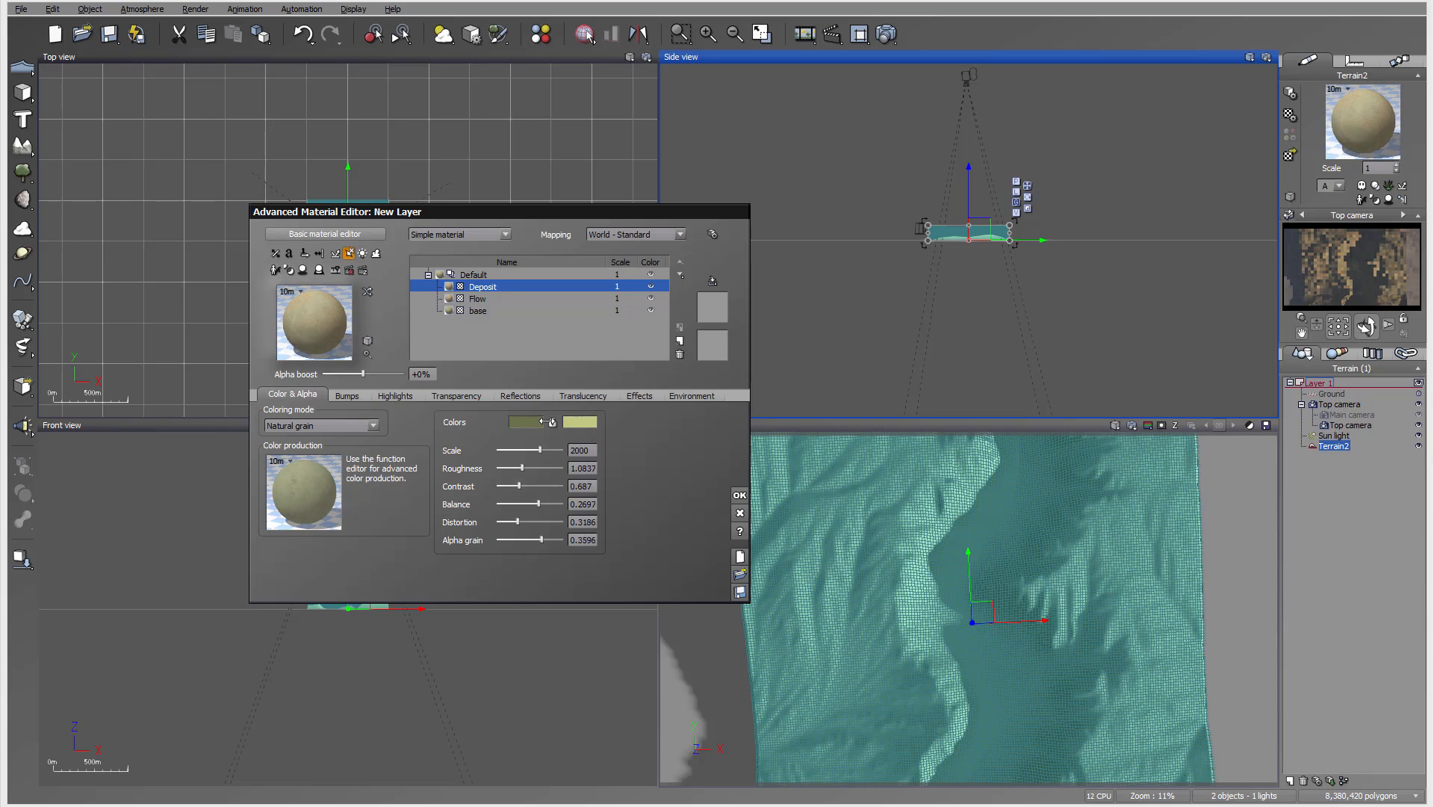
drag(540, 450, 526, 447)
Step: Change the Deposit layer's mapping to Object - Parametric and raise its global transparency to 100%
click(457, 395)
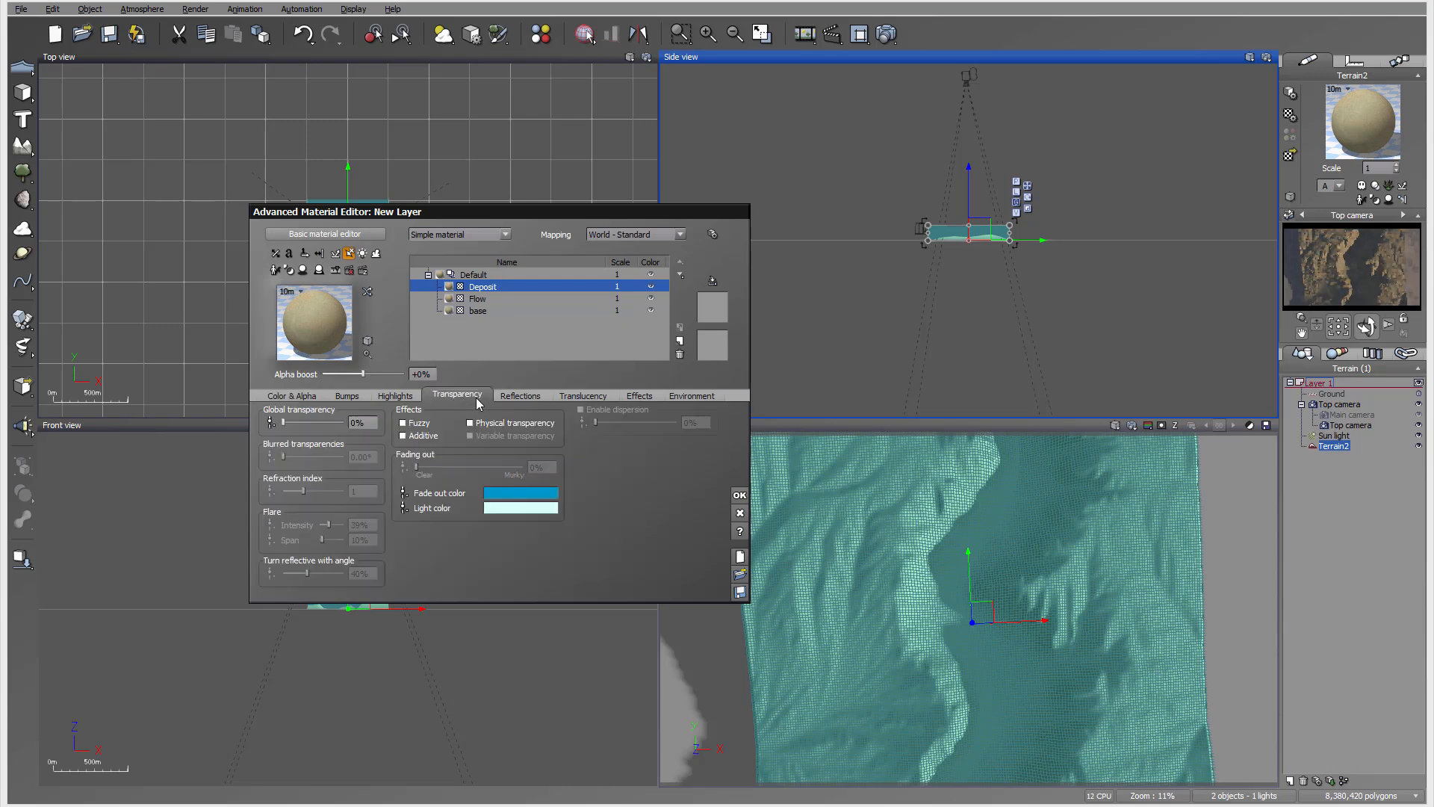
click(671, 235)
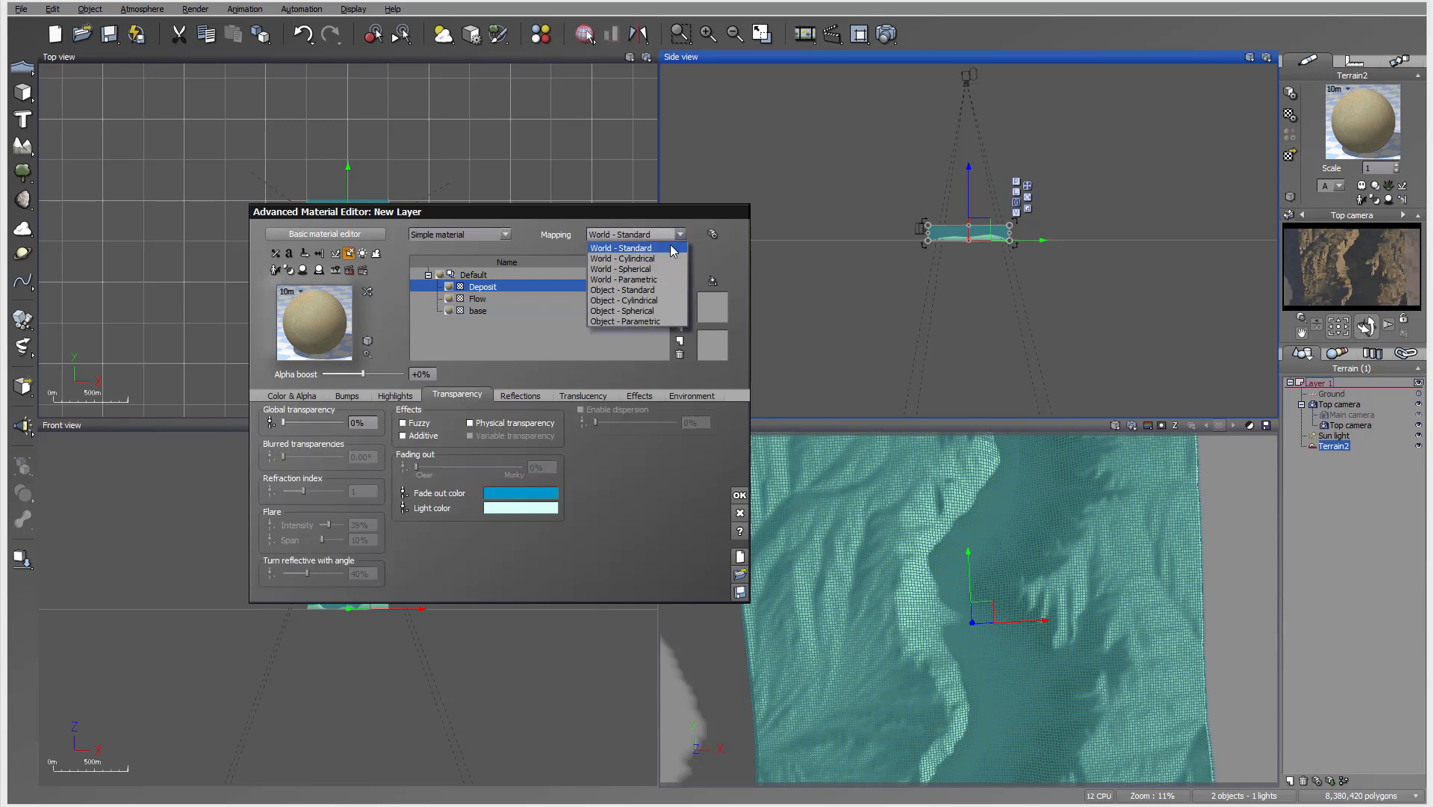
click(646, 322)
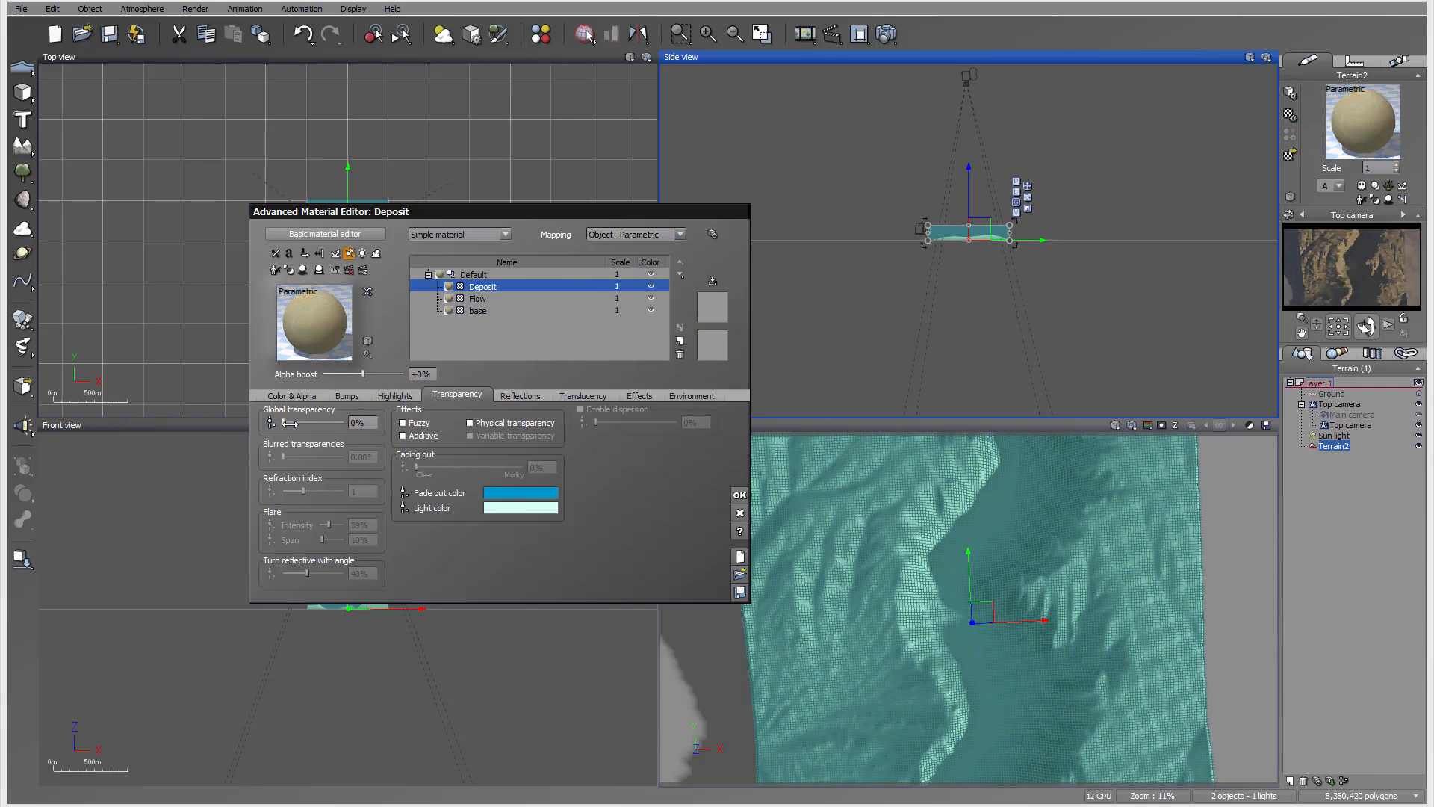
drag(280, 422, 345, 422)
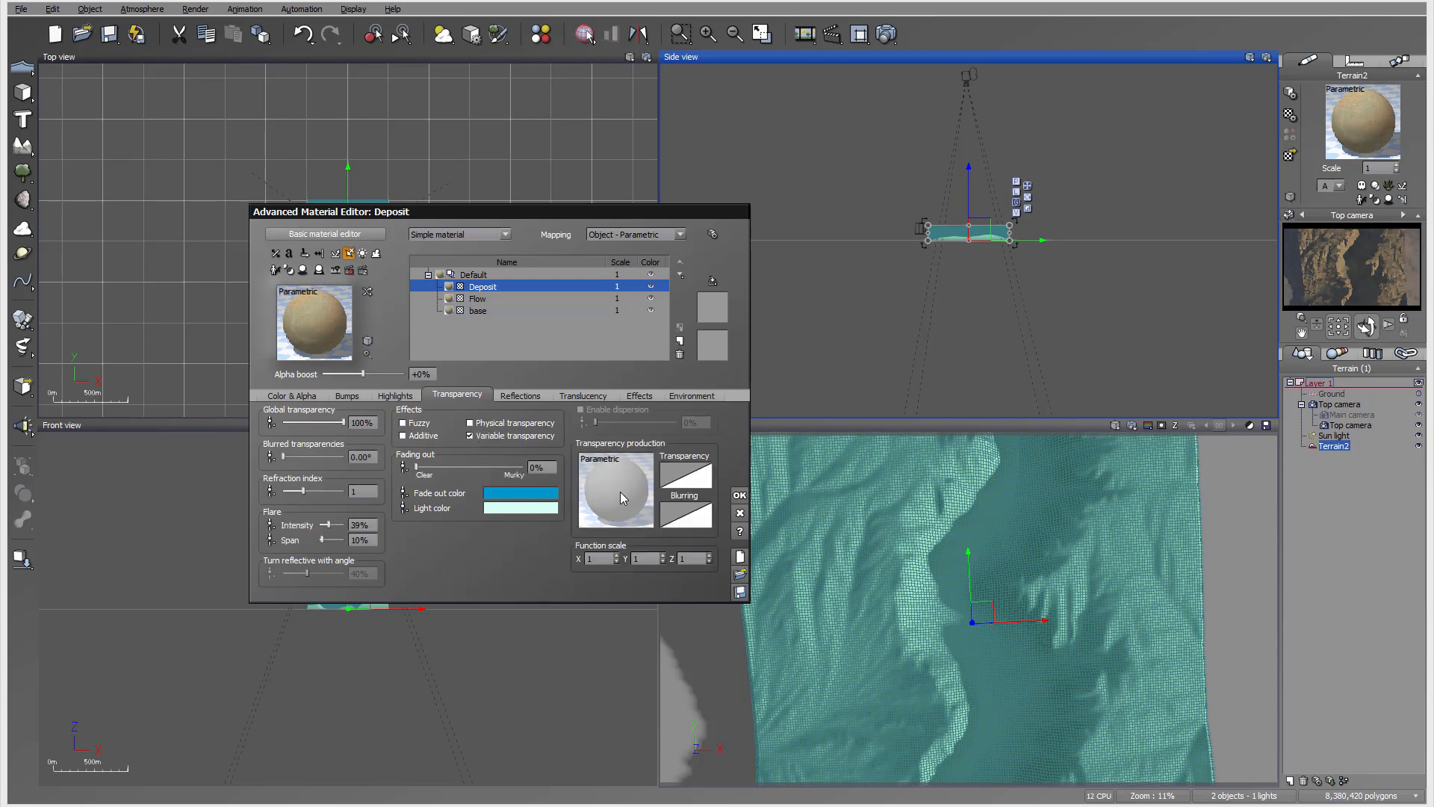
Step: Open Deposit's transparency production in the Function Editor and delete its default color, Filter and constant nodes
click(620, 491)
click(650, 500)
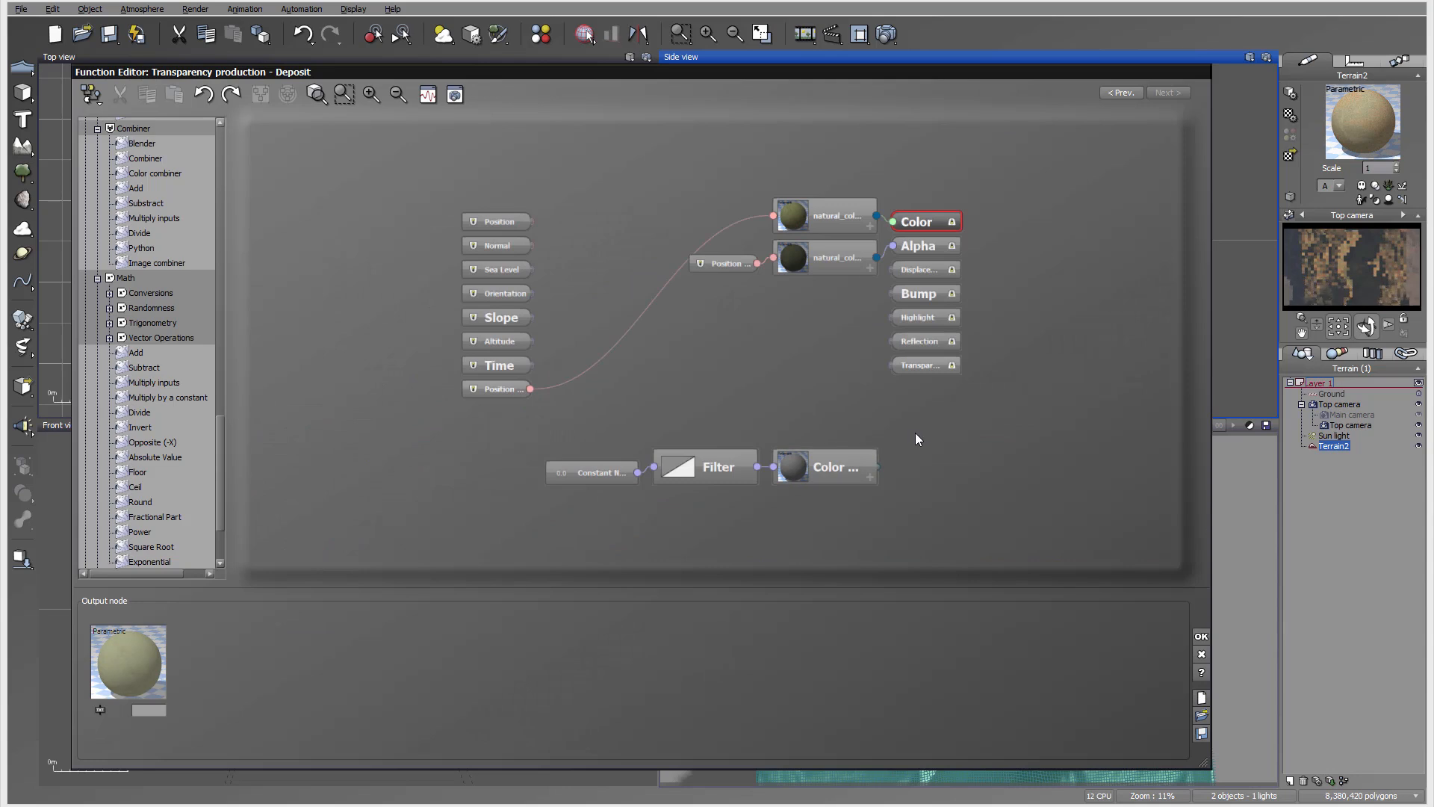
click(857, 463)
key(Delete)
click(717, 452)
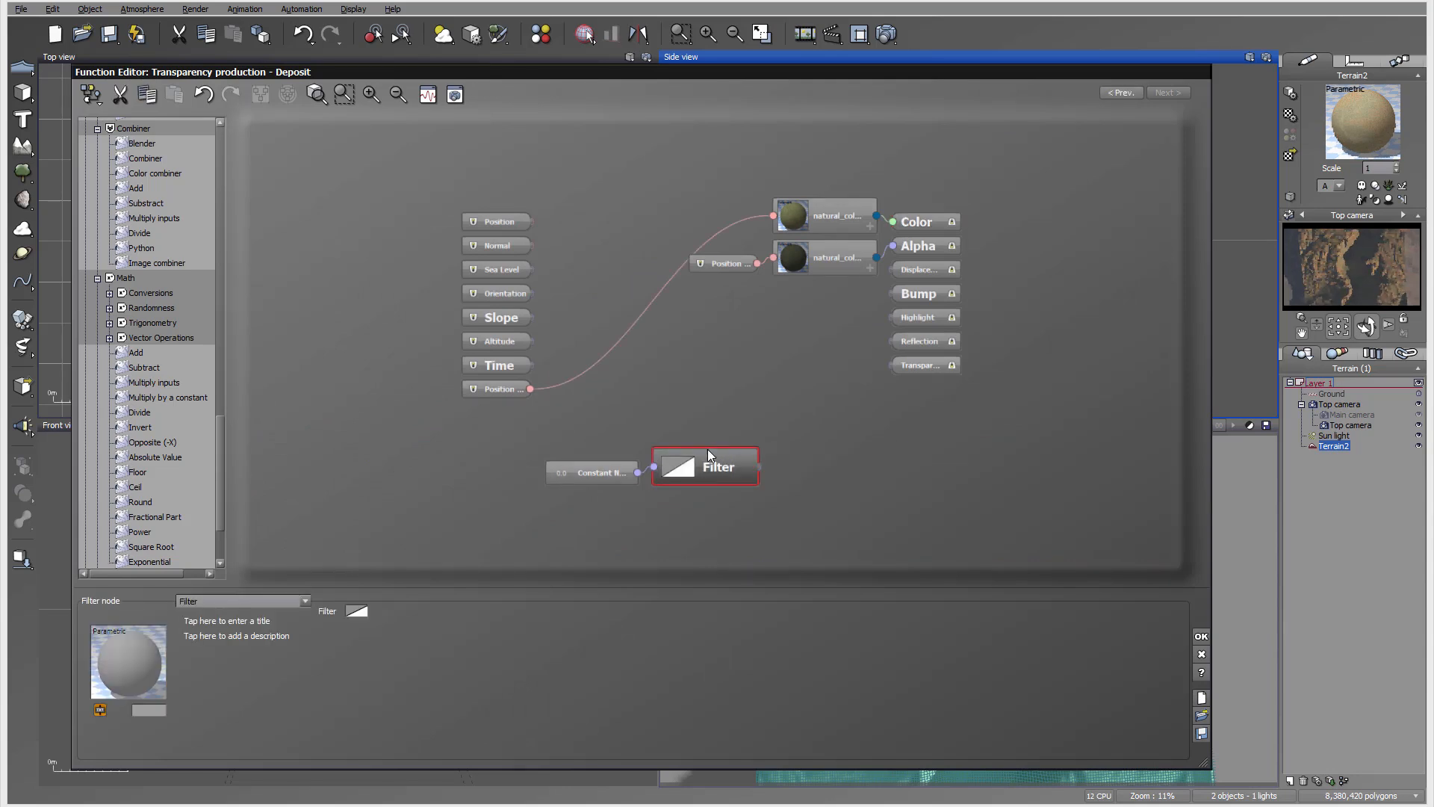
key(Delete)
click(590, 473)
key(Delete)
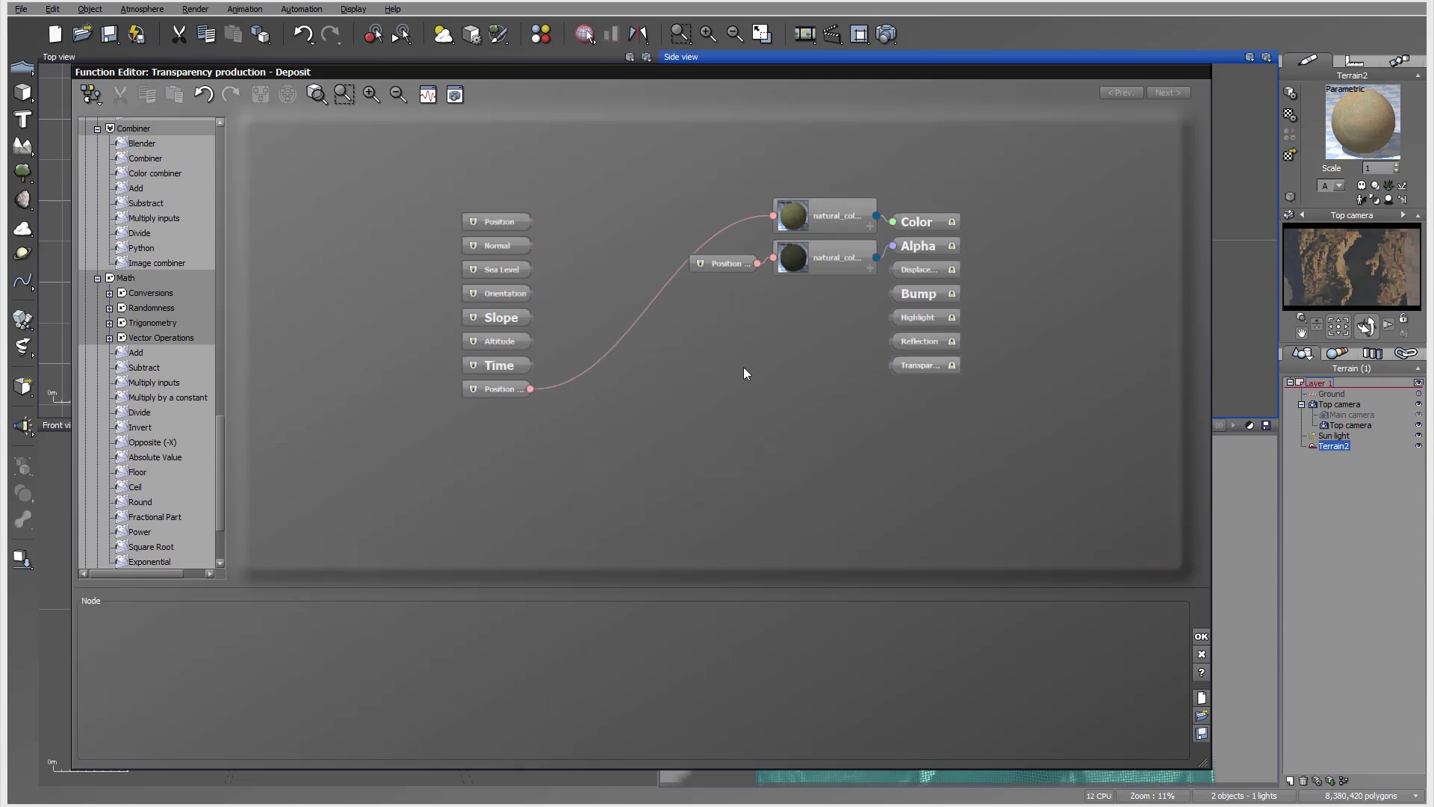
Step: Add a Projected Texture Map node to the transparency function and place it between the inputs and outputs
right_click(698, 352)
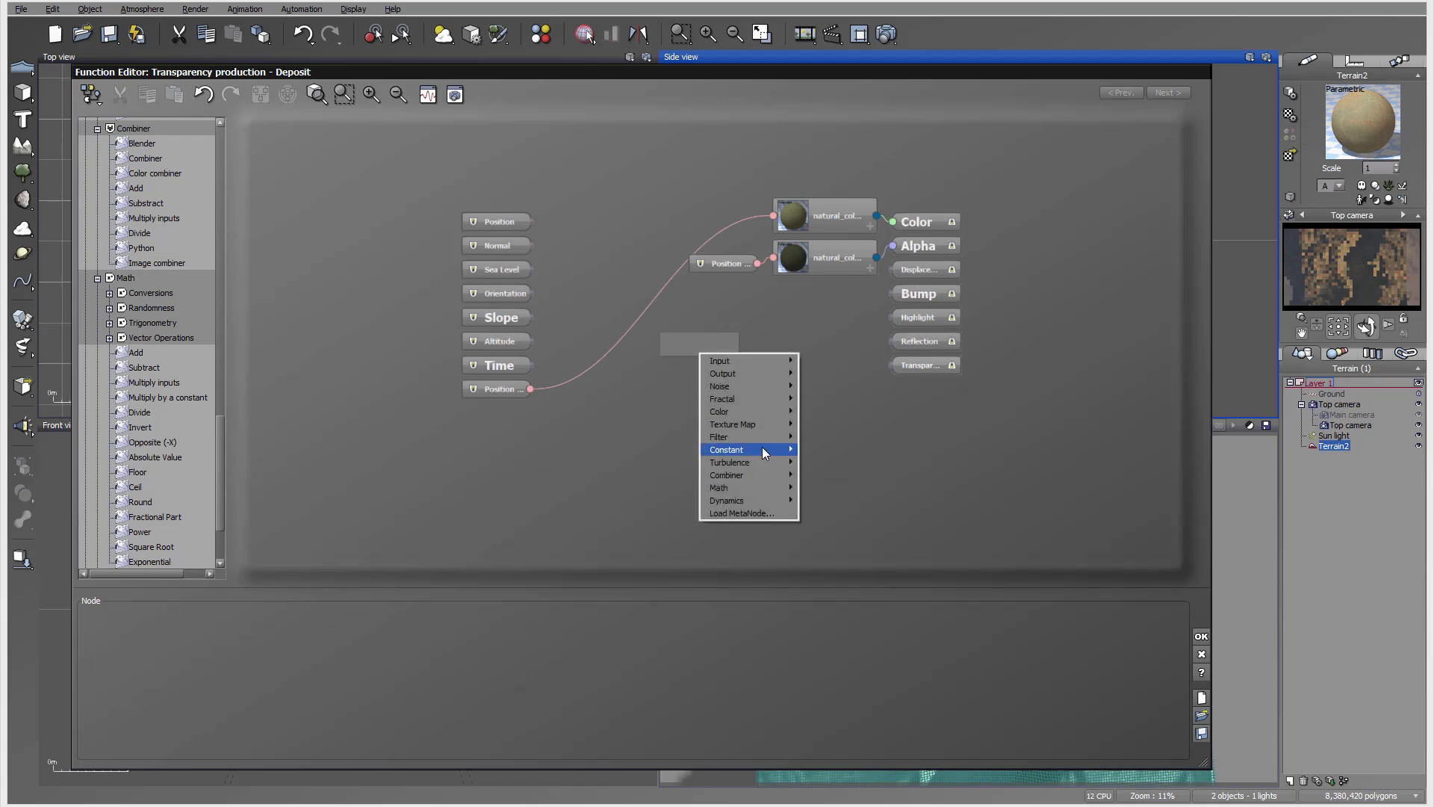
mouse_move(769, 424)
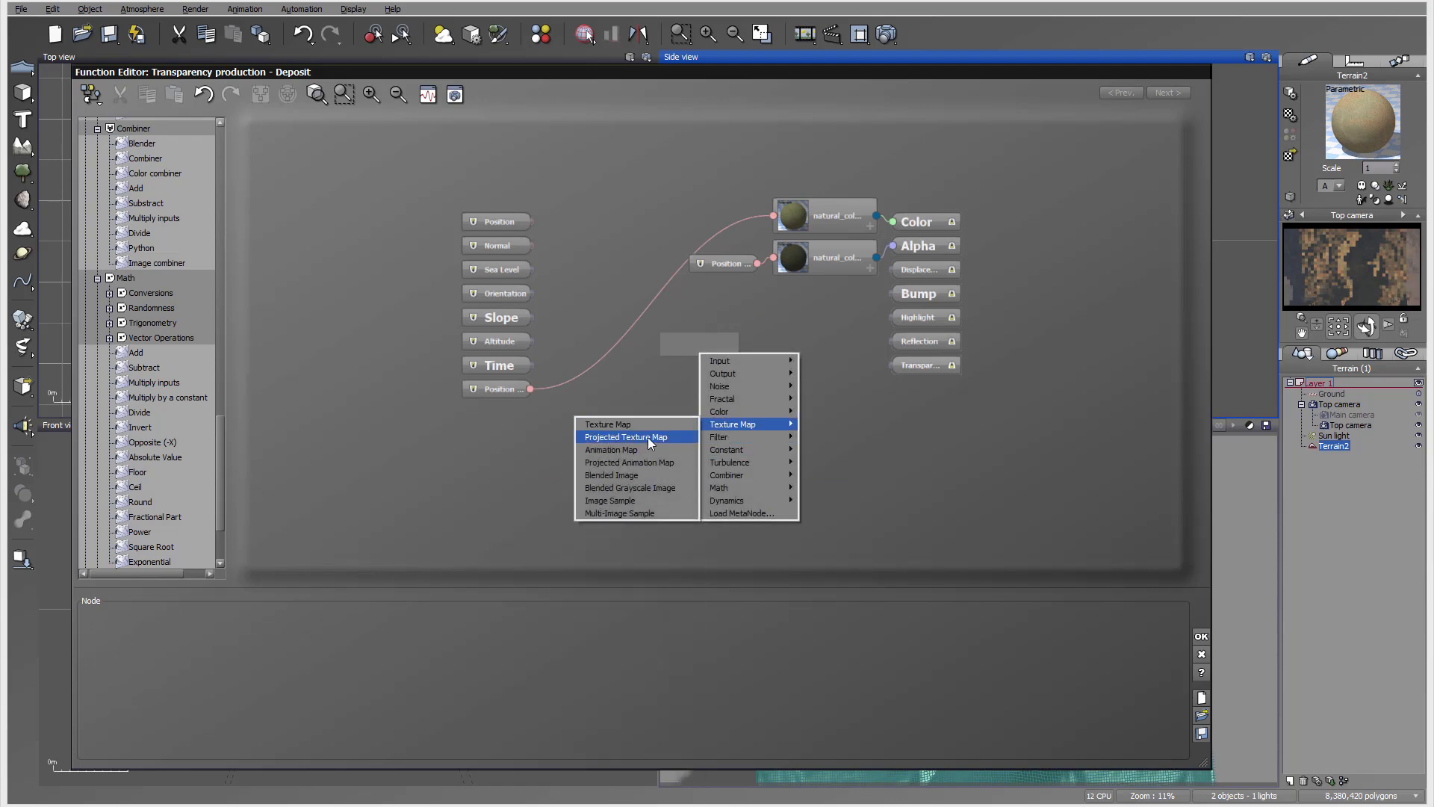
click(648, 436)
drag(732, 357, 662, 349)
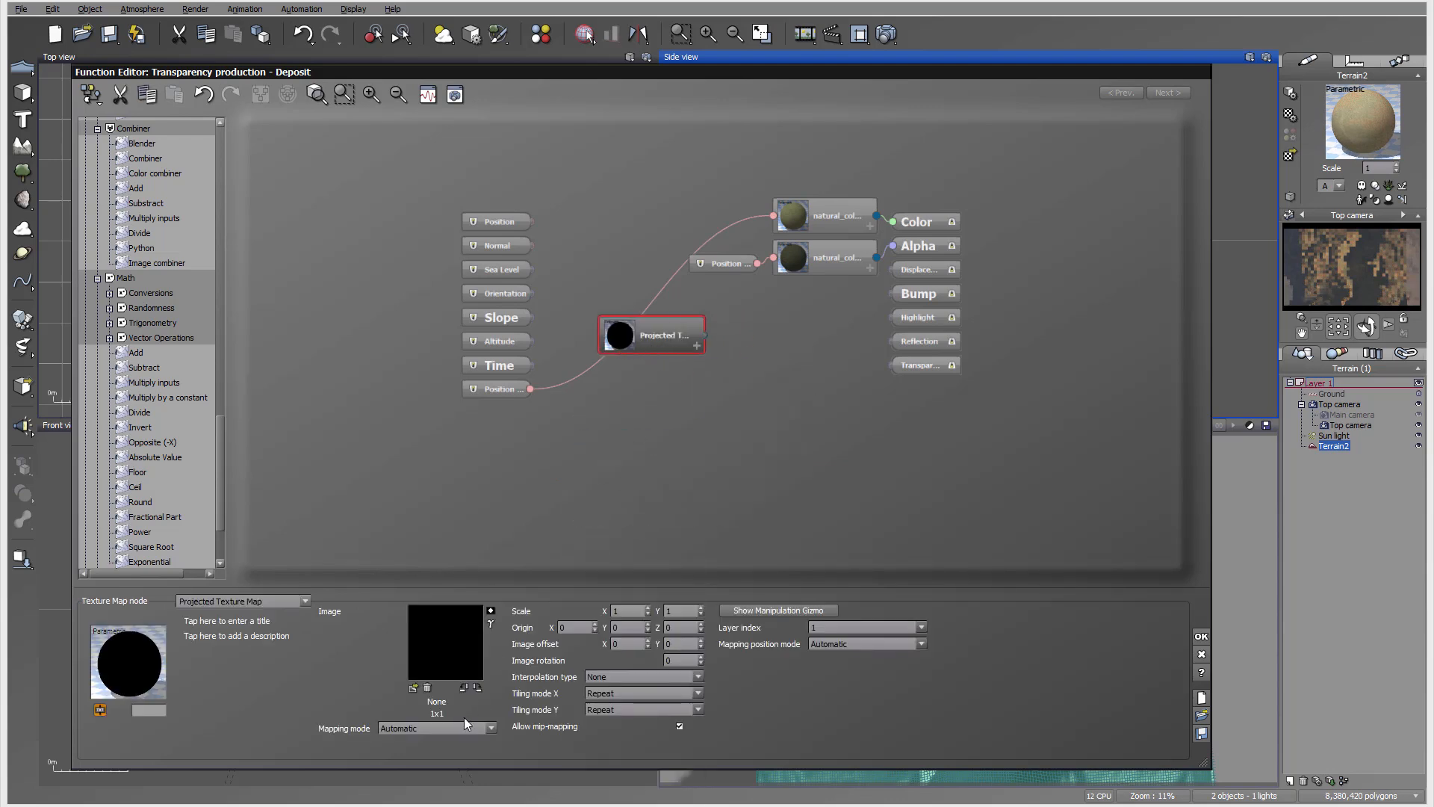
Step: Load Canyon-depost.tif from the ImageMaps folder into the Deposit layer's Projected Texture Map node
click(413, 687)
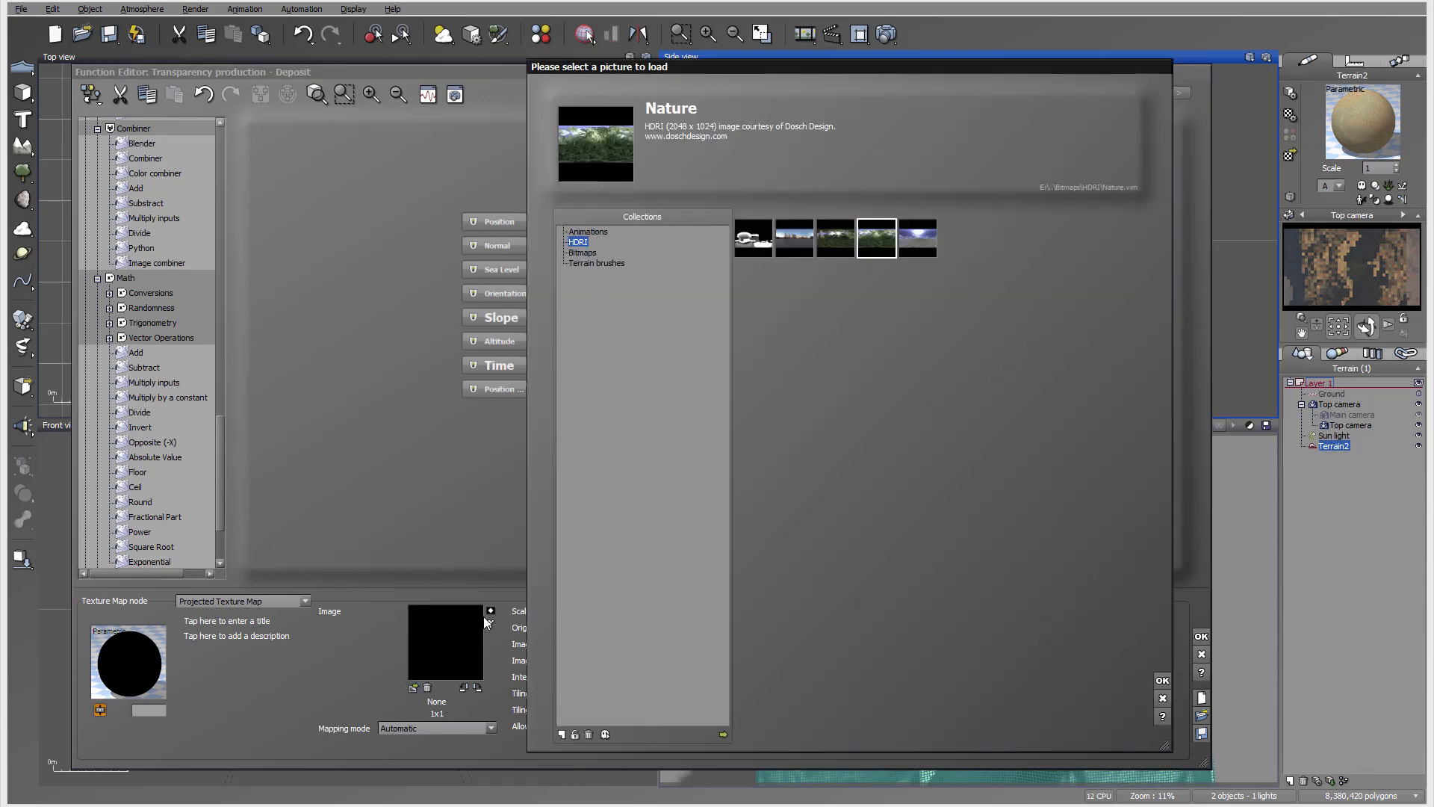
click(722, 733)
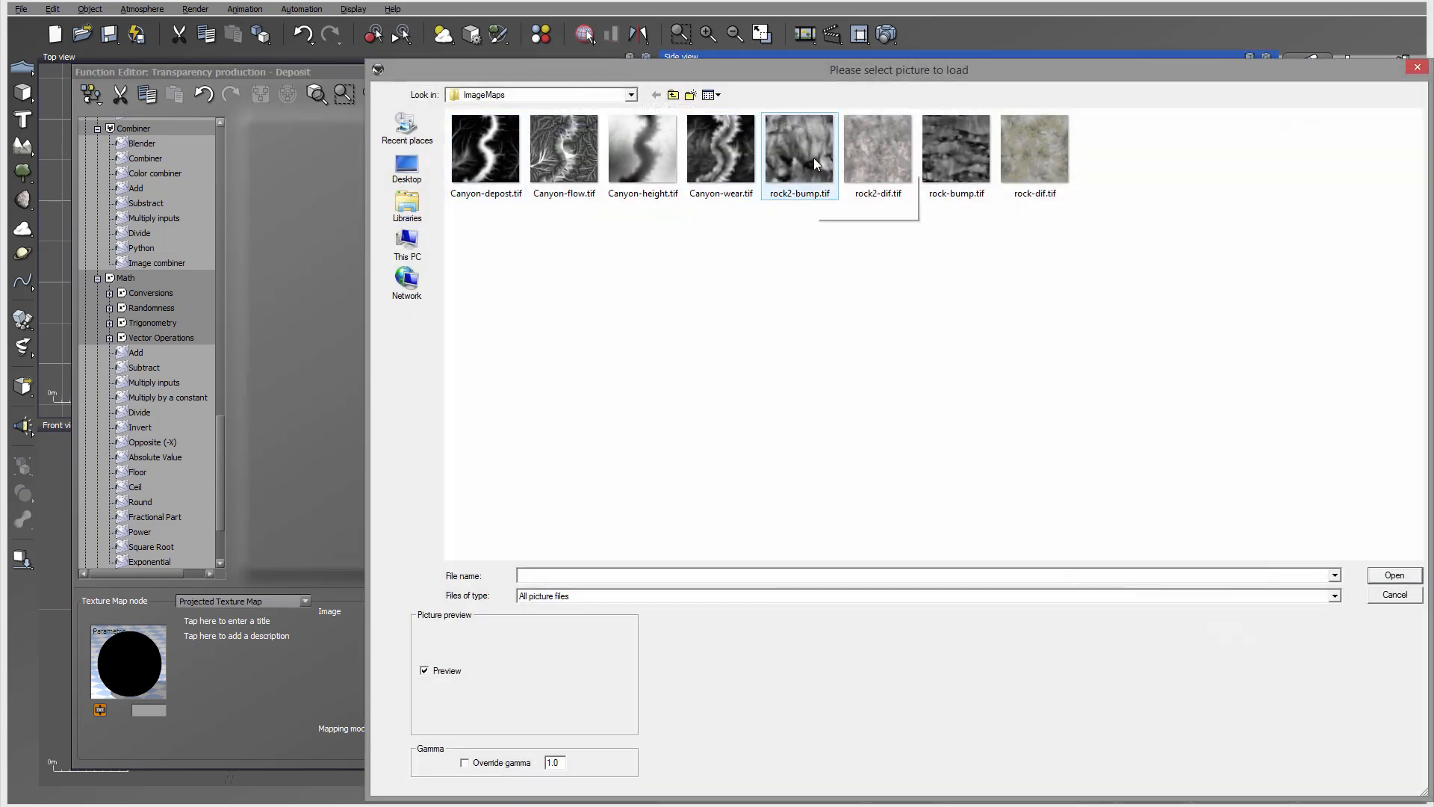
click(469, 145)
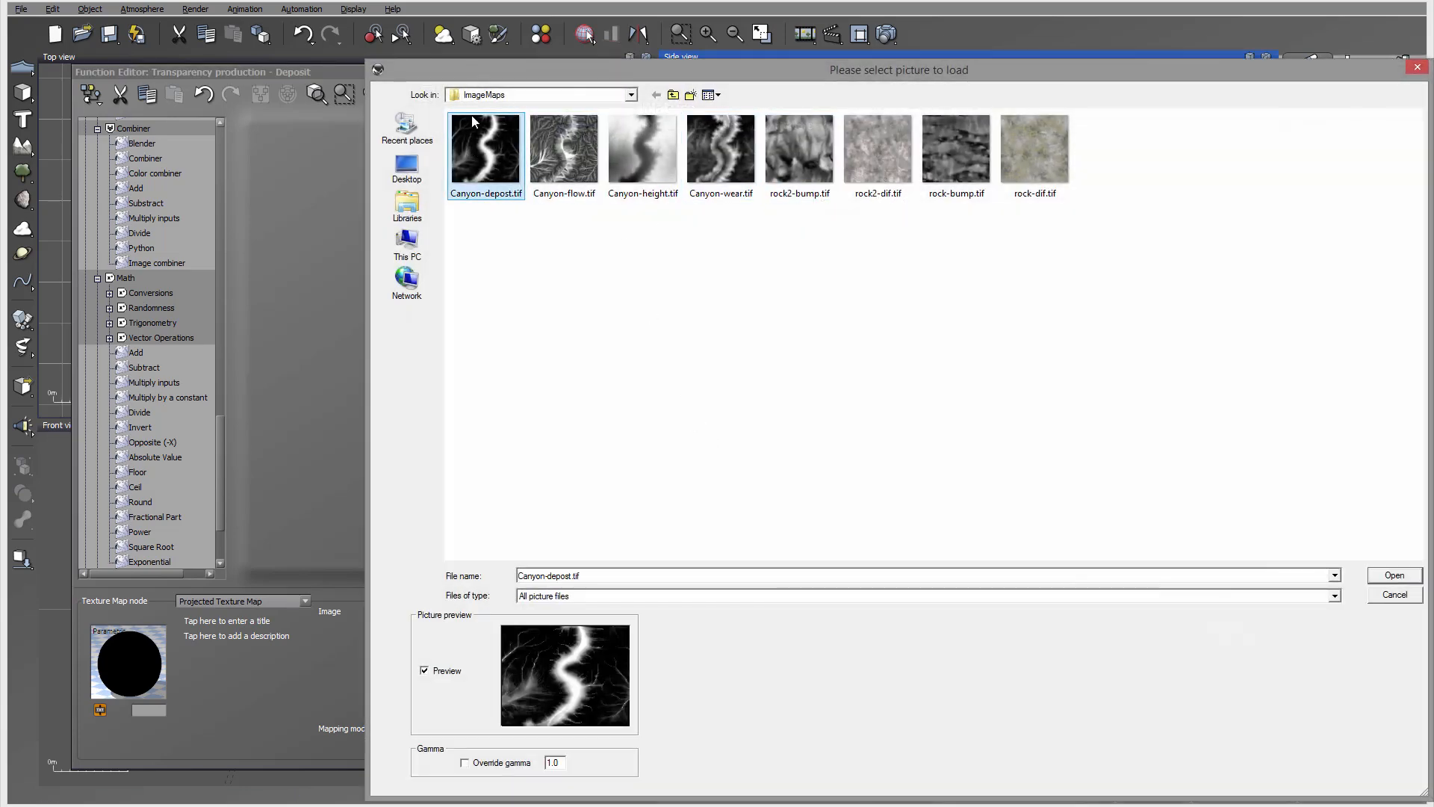
click(1393, 577)
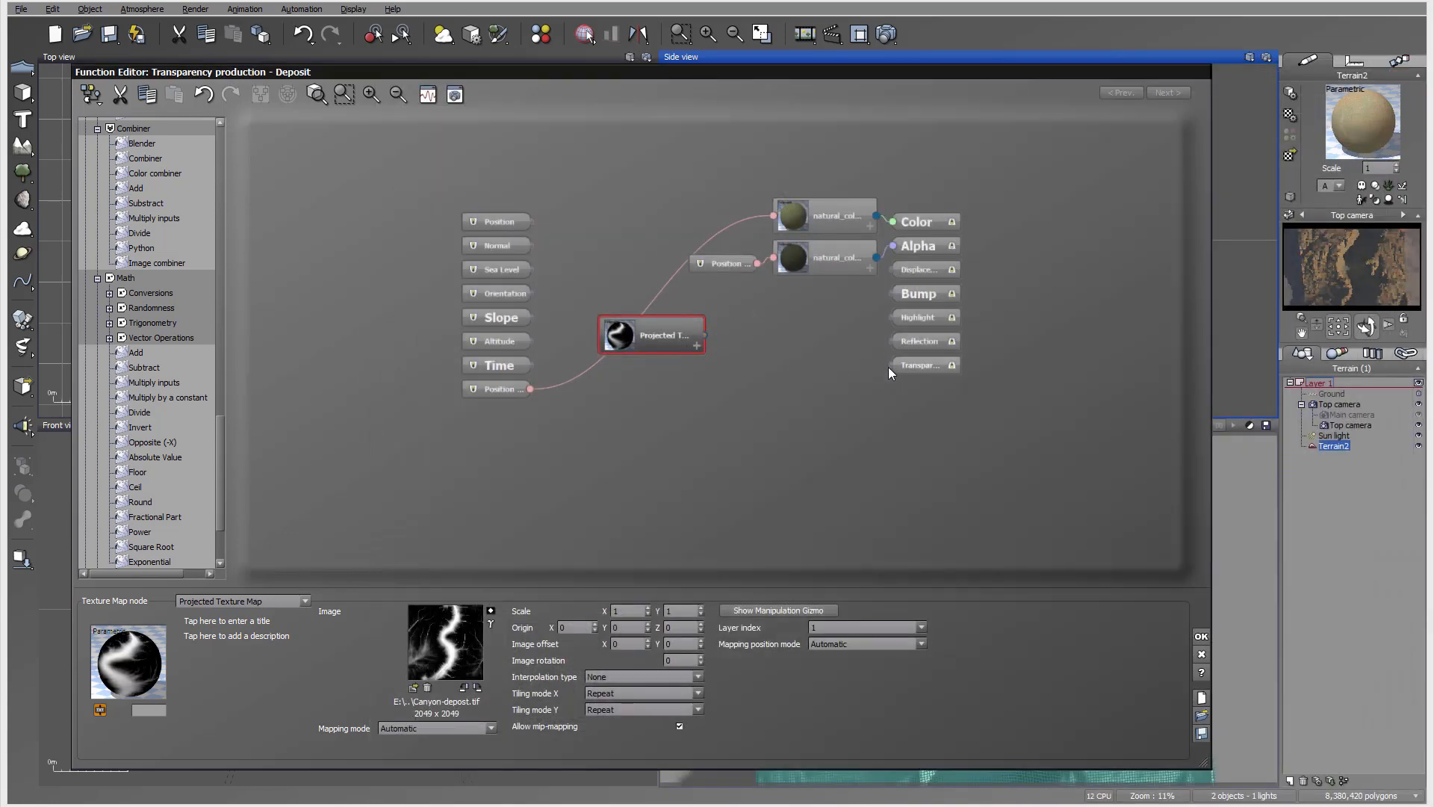
Step: Connect the texture node's grayscale output to Deposit's Transparency output, set its interpolation to Bilinear and accept the function
drag(886, 364, 703, 335)
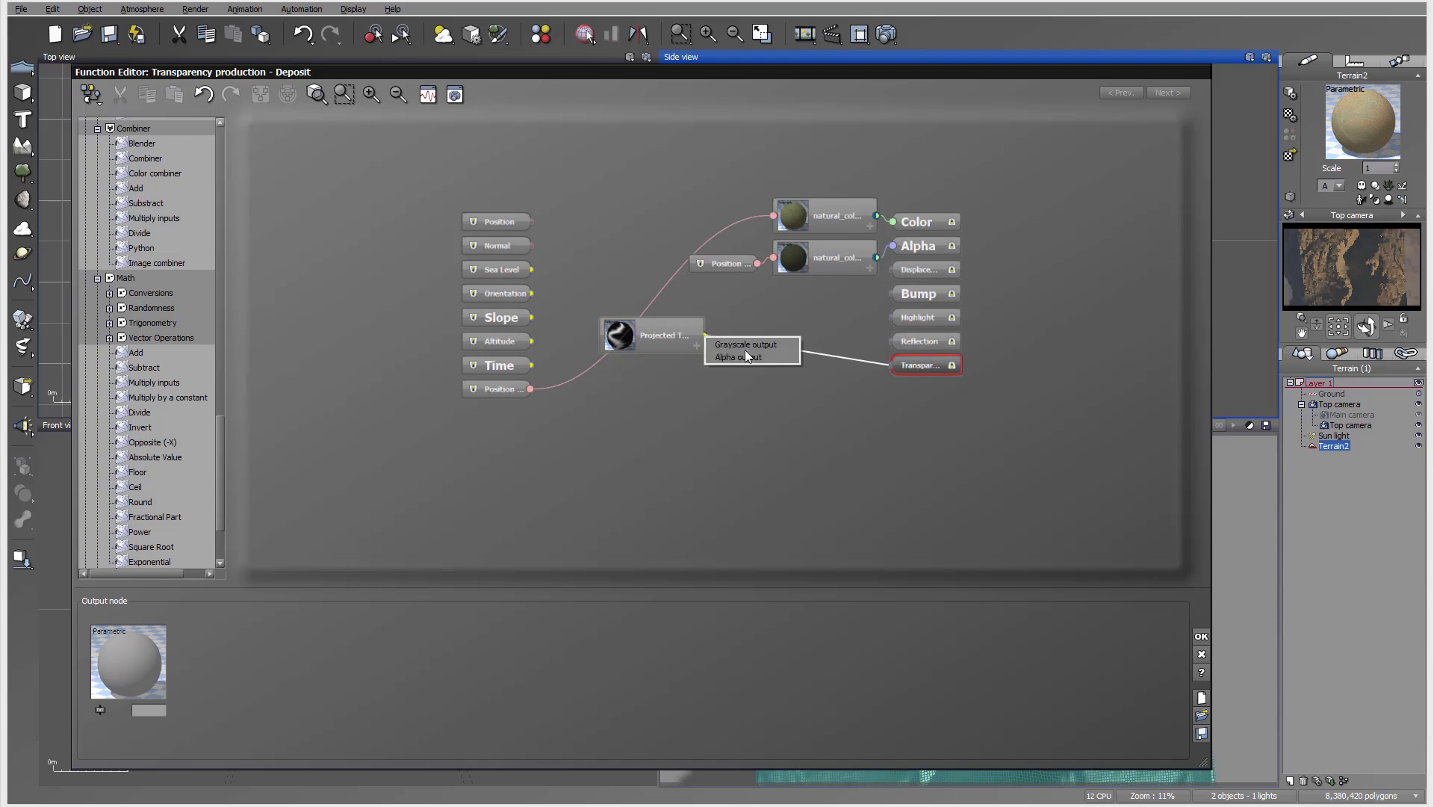
click(792, 349)
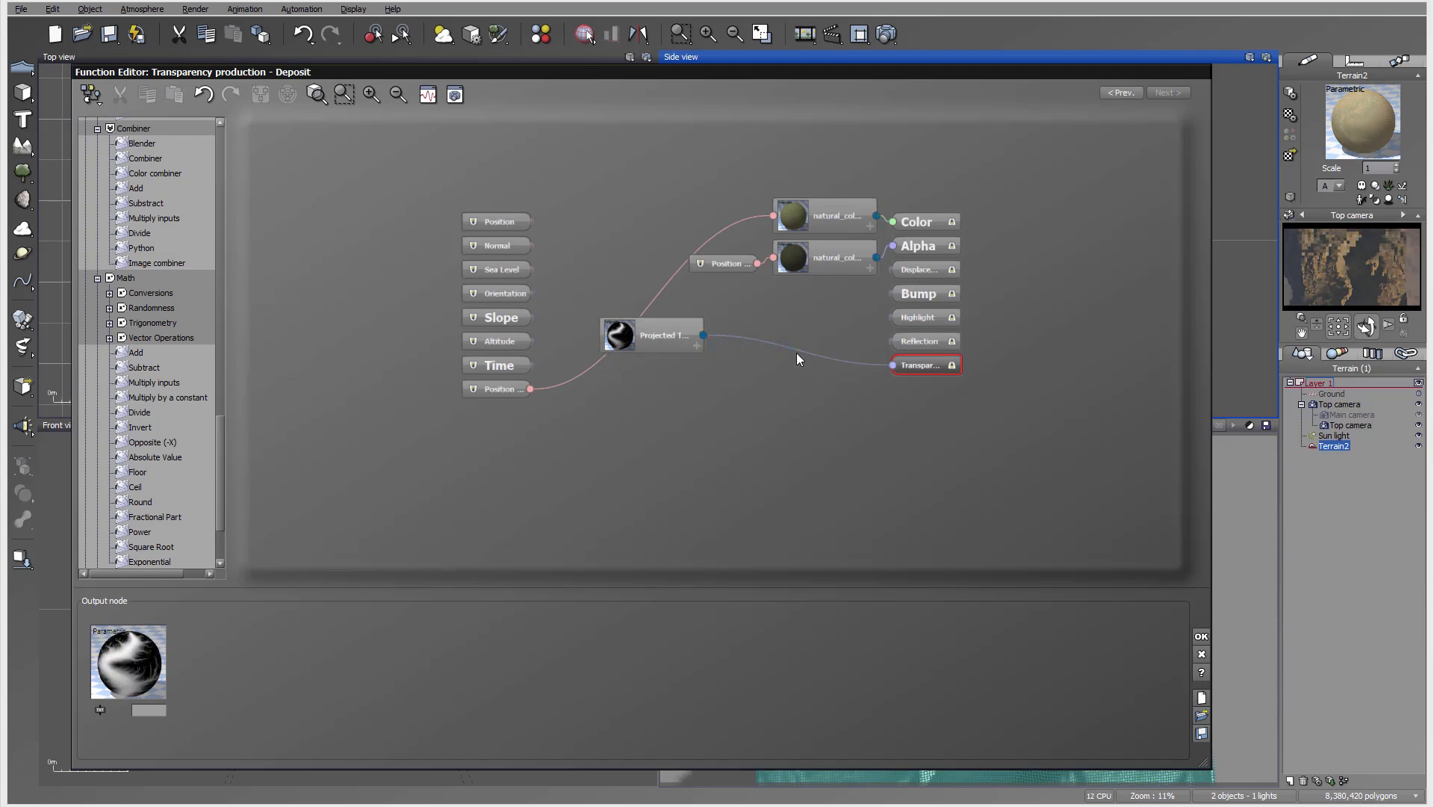
click(675, 333)
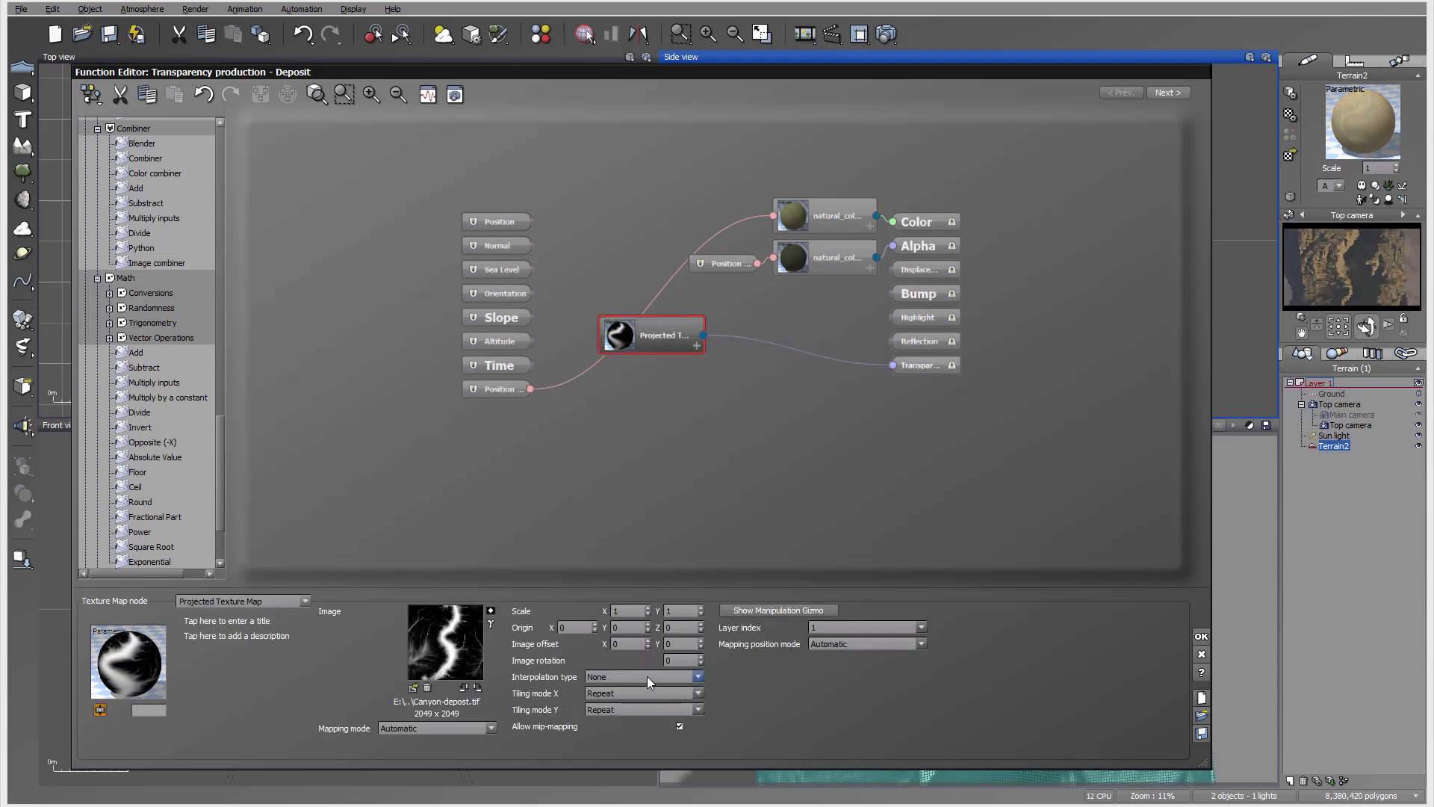
click(647, 676)
click(616, 698)
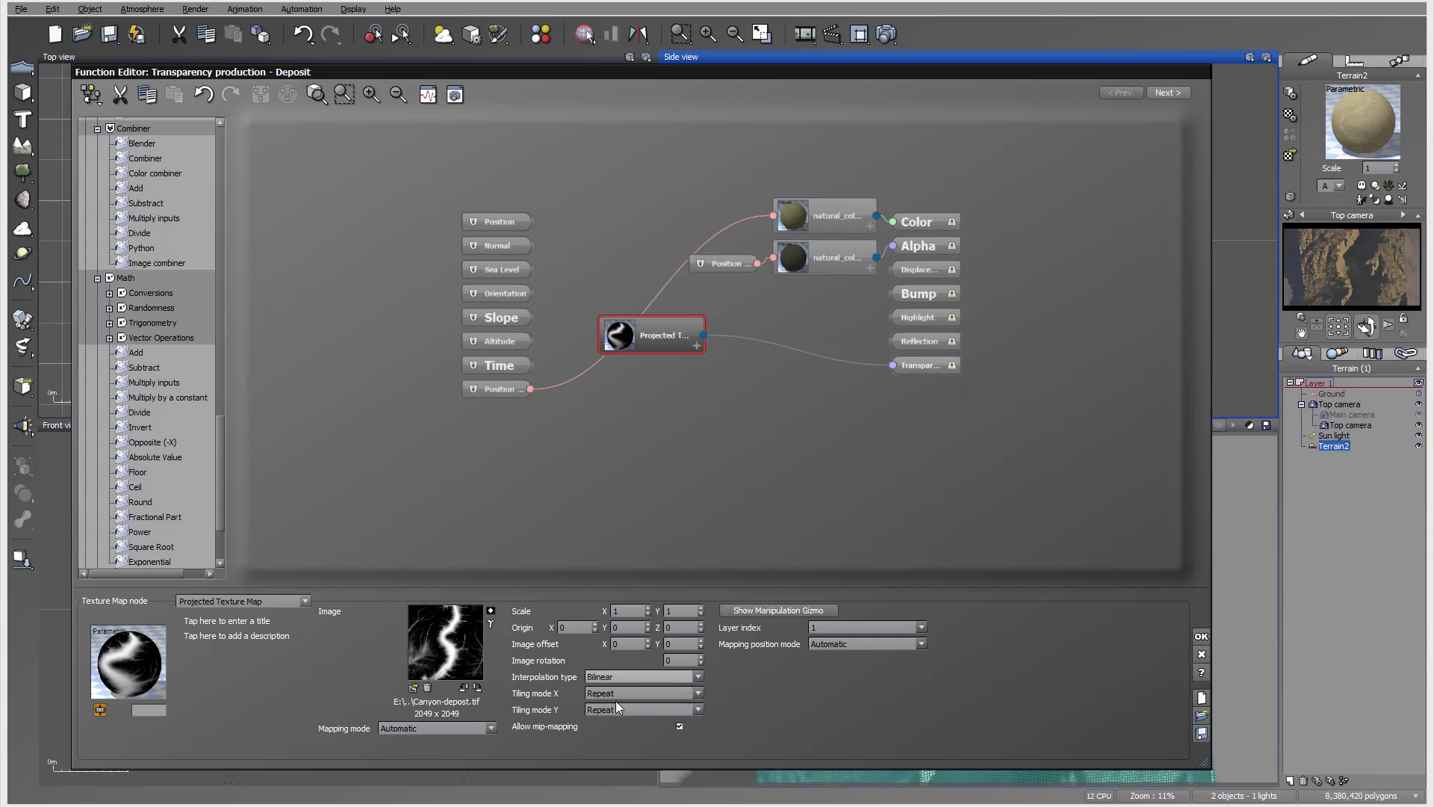
click(1201, 636)
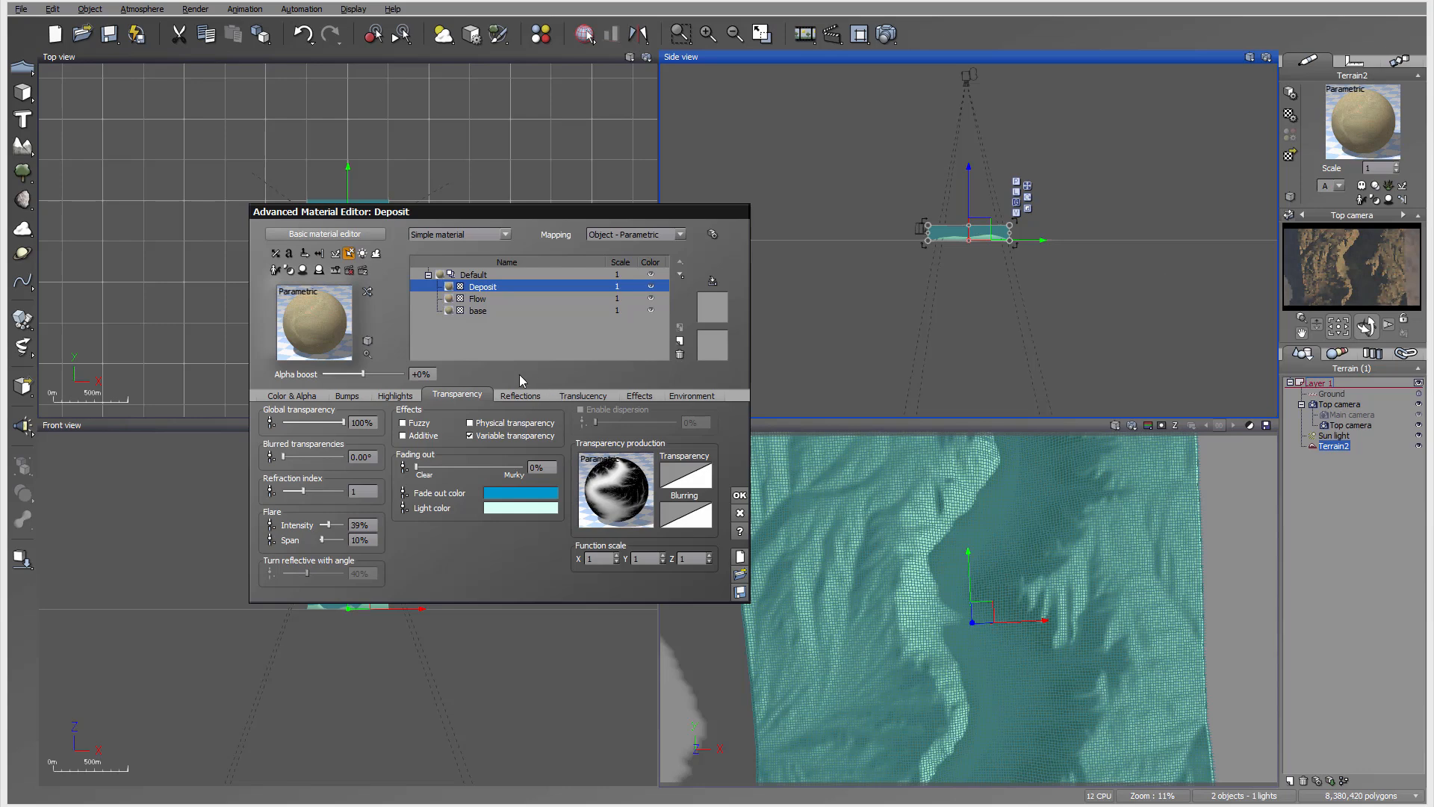
Step: Render the canyon from the top camera, accept the post render options and close the render display
click(886, 34)
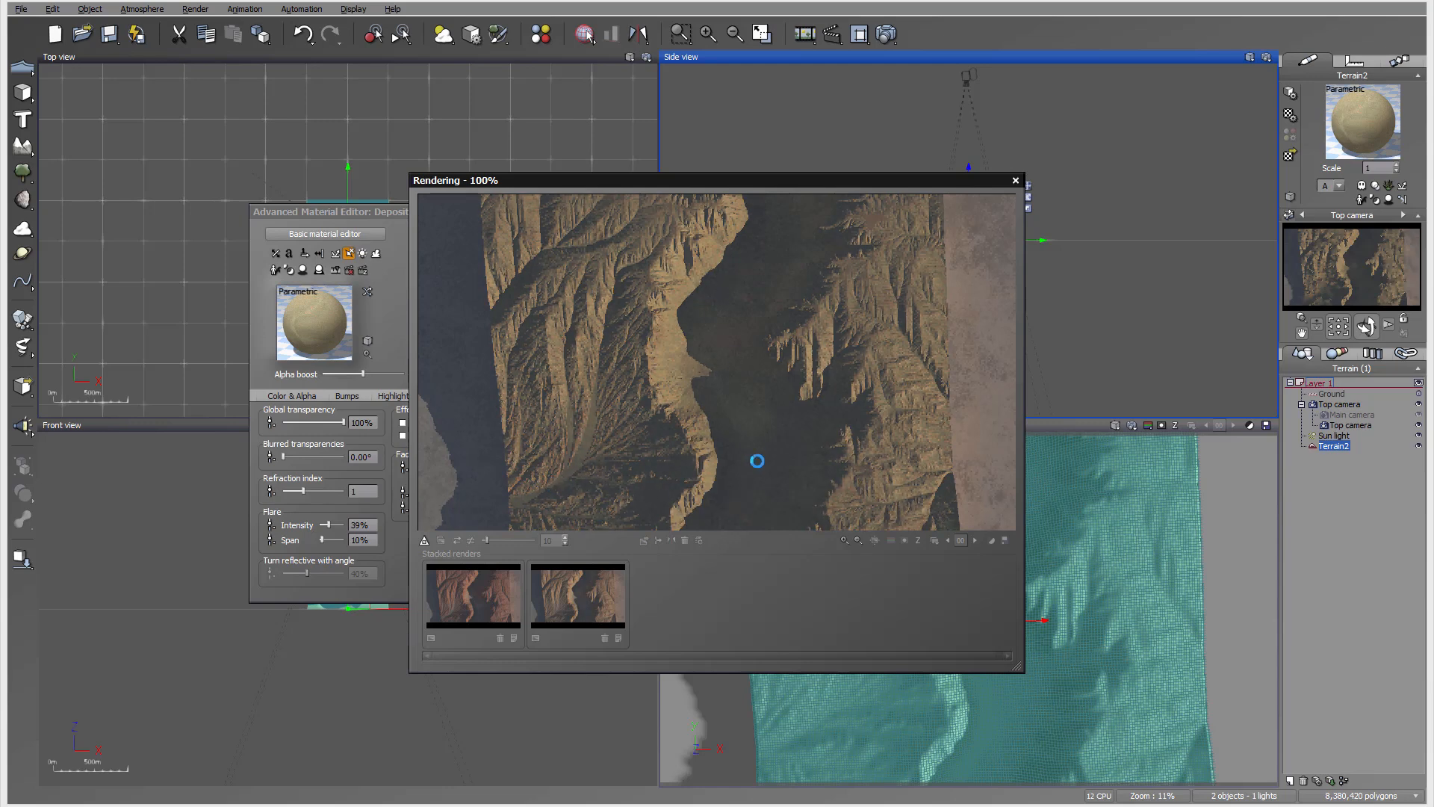
click(1048, 431)
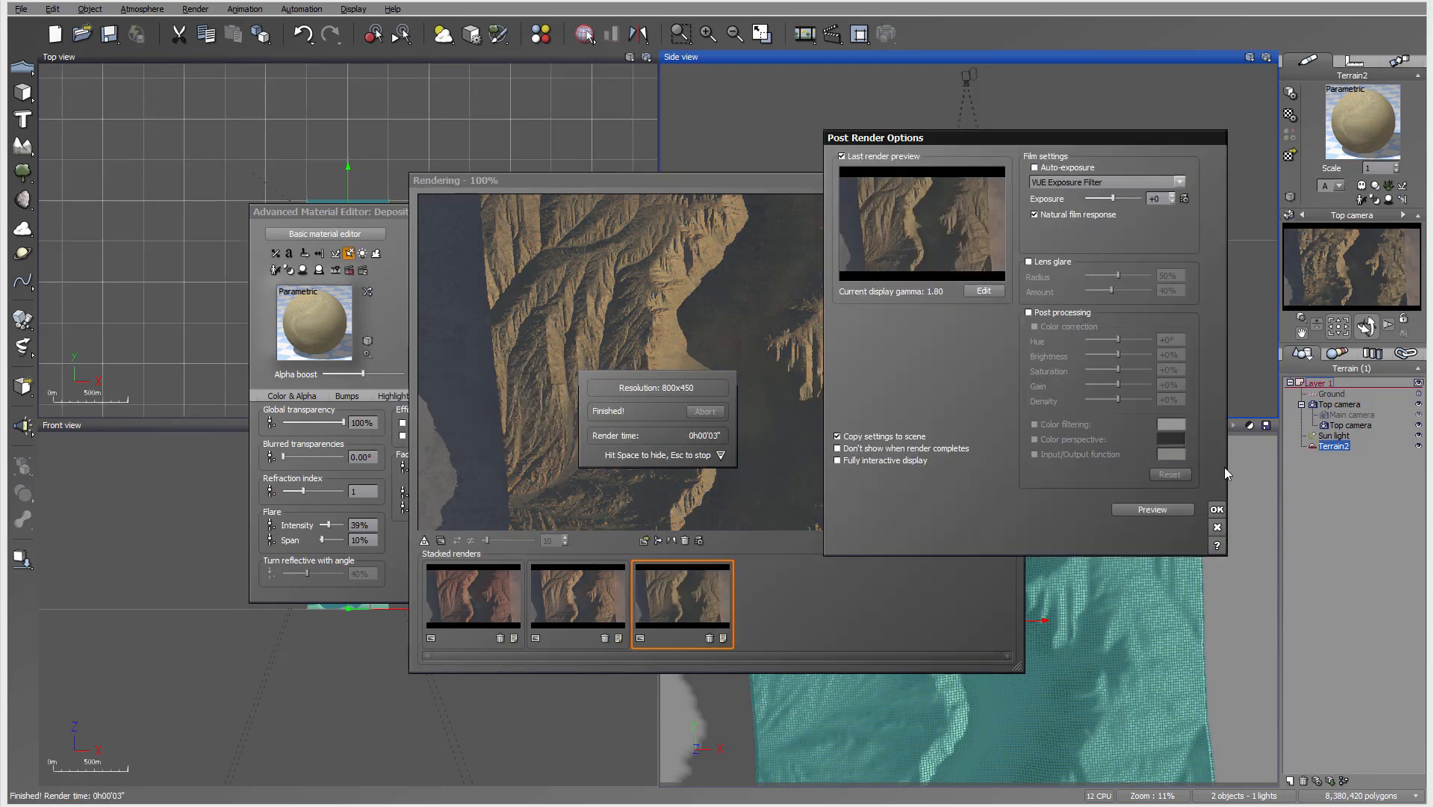
click(1217, 510)
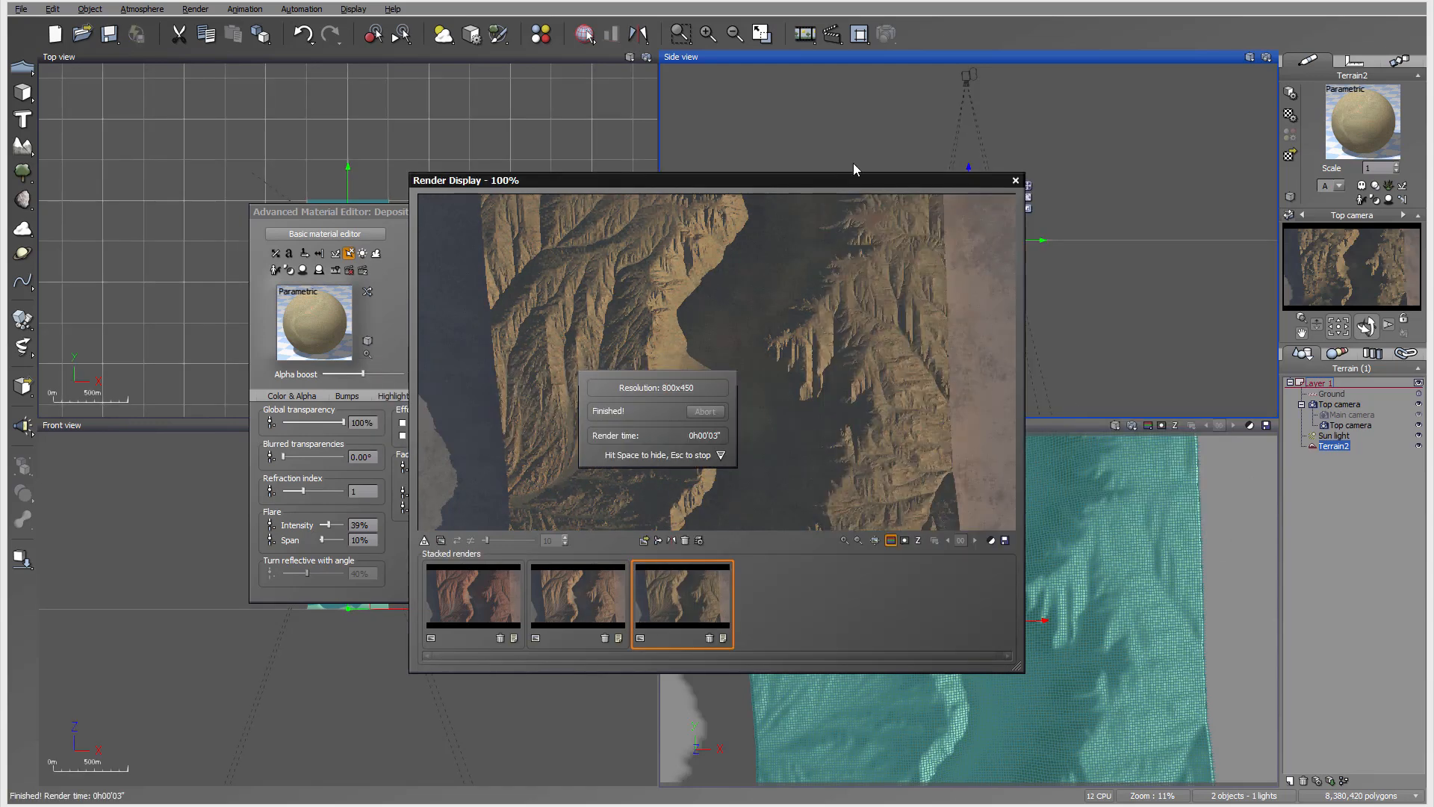
click(1015, 181)
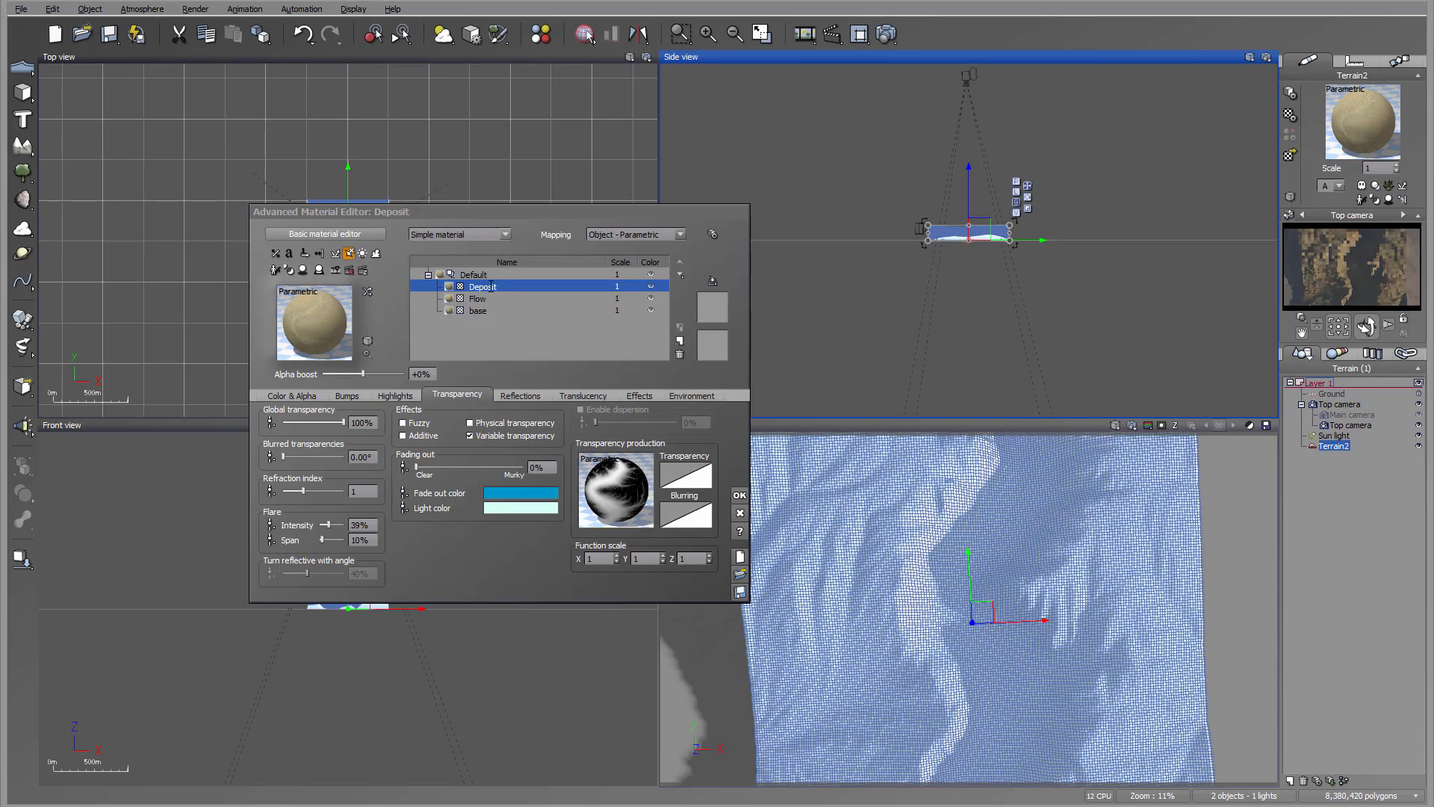
Step: Add a new material layer above Deposit without loading a preset material and name it Wear
double_click(524, 288)
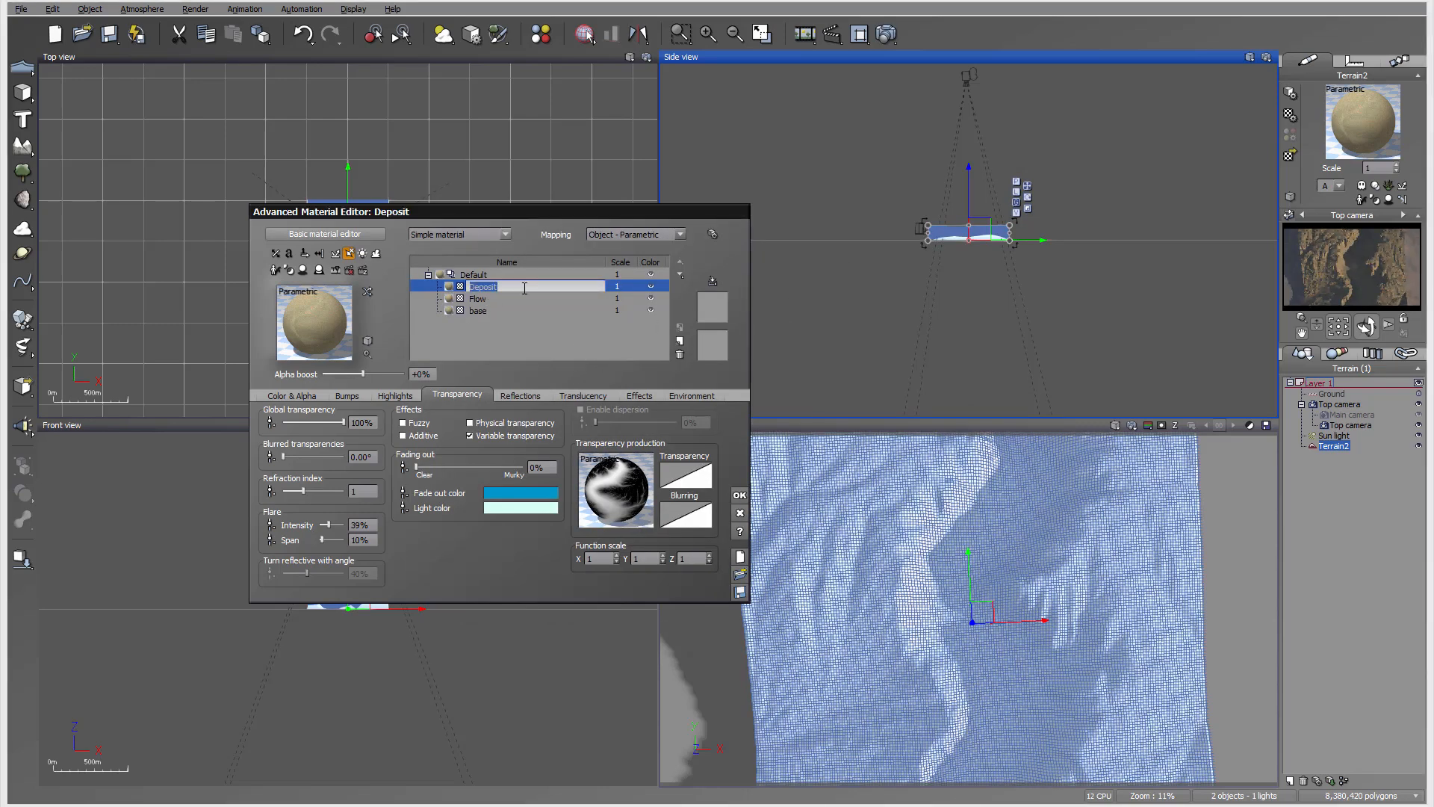
click(679, 342)
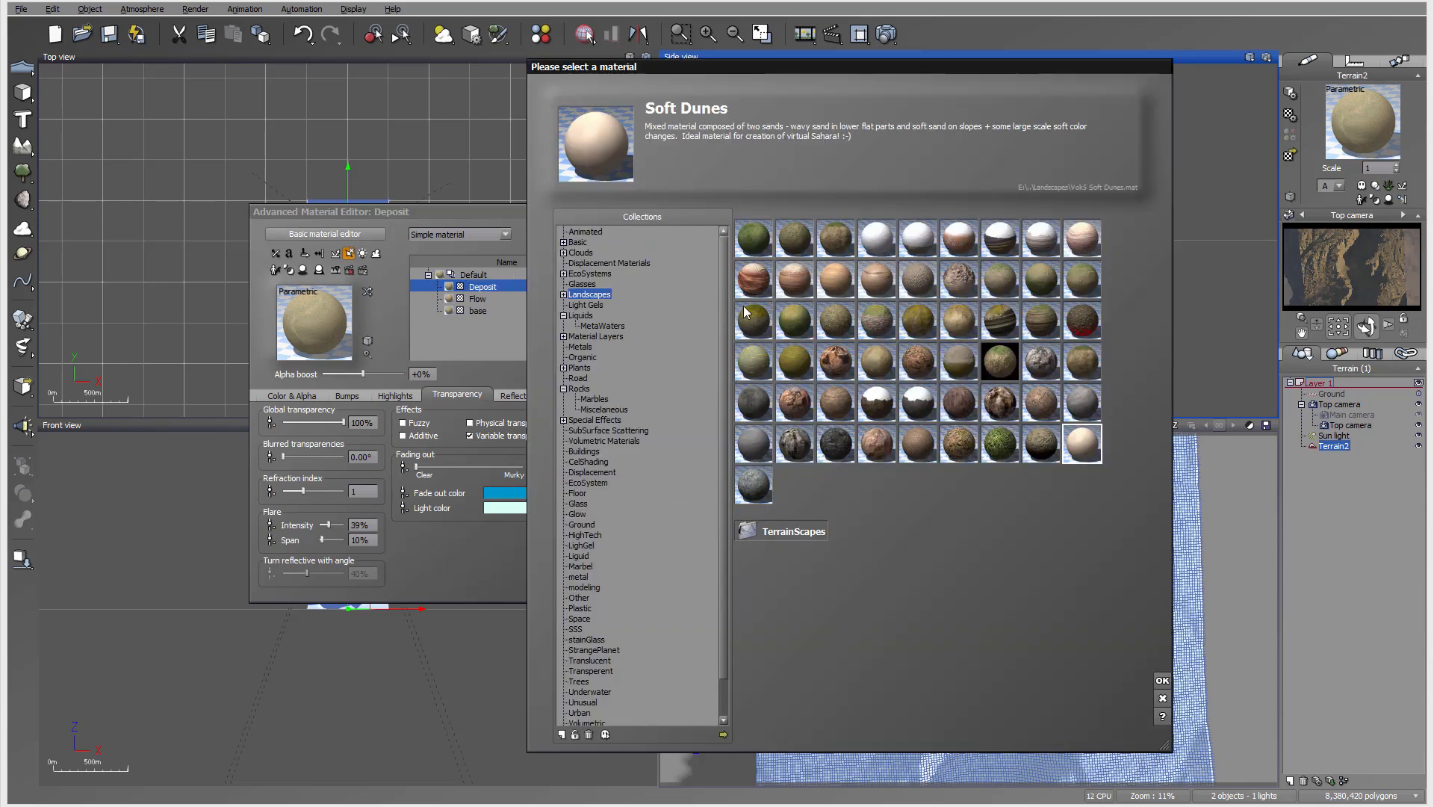
click(1163, 698)
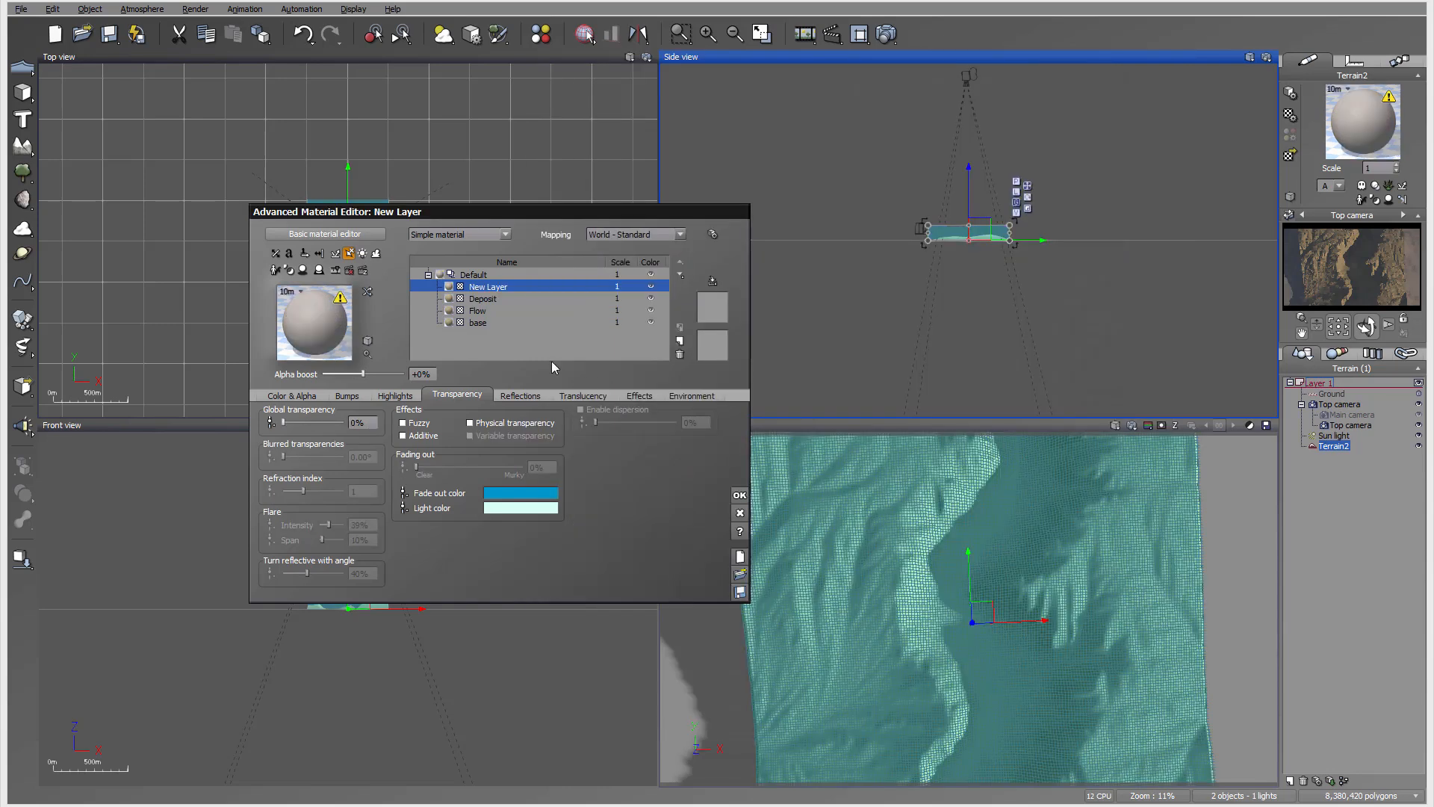
click(676, 395)
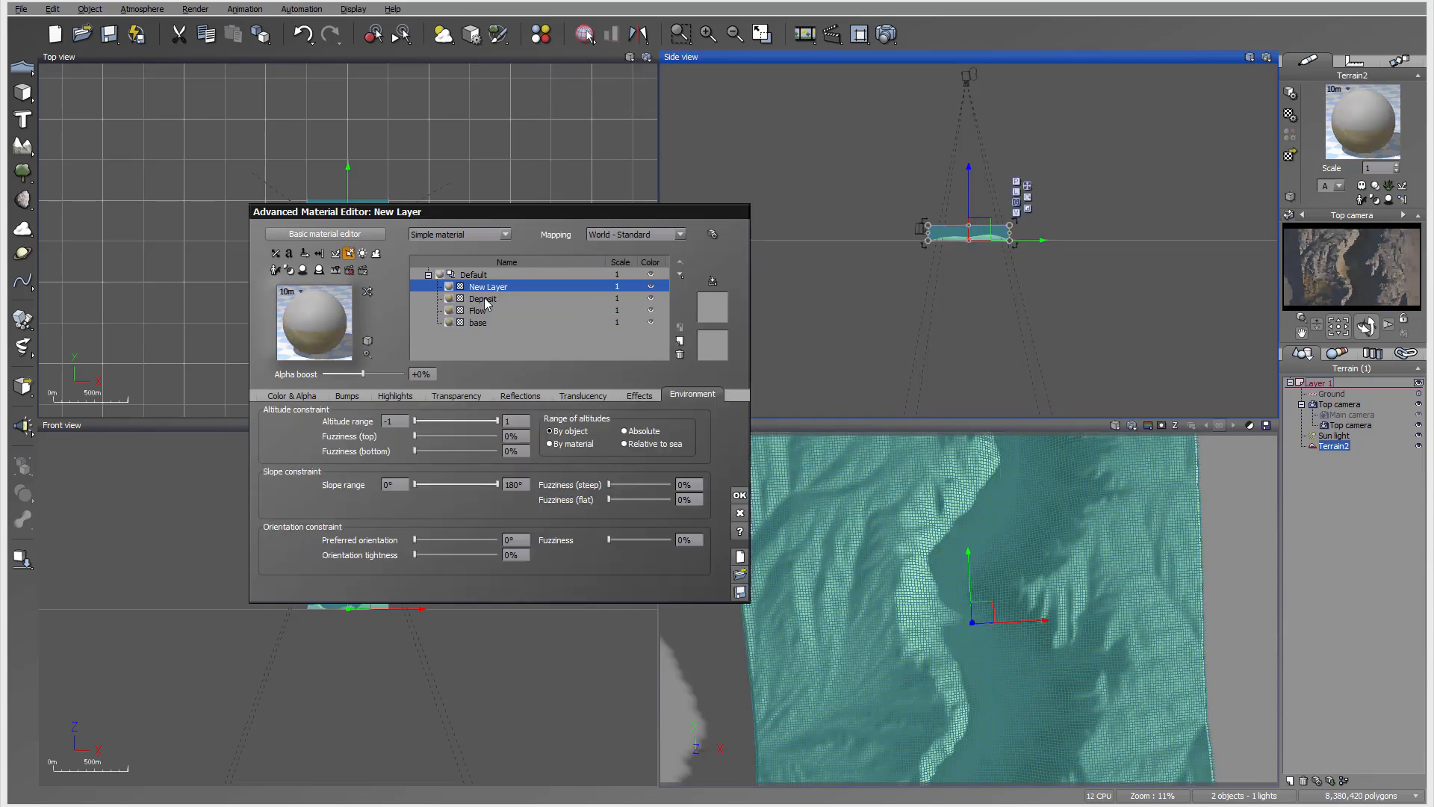
double_click(548, 289)
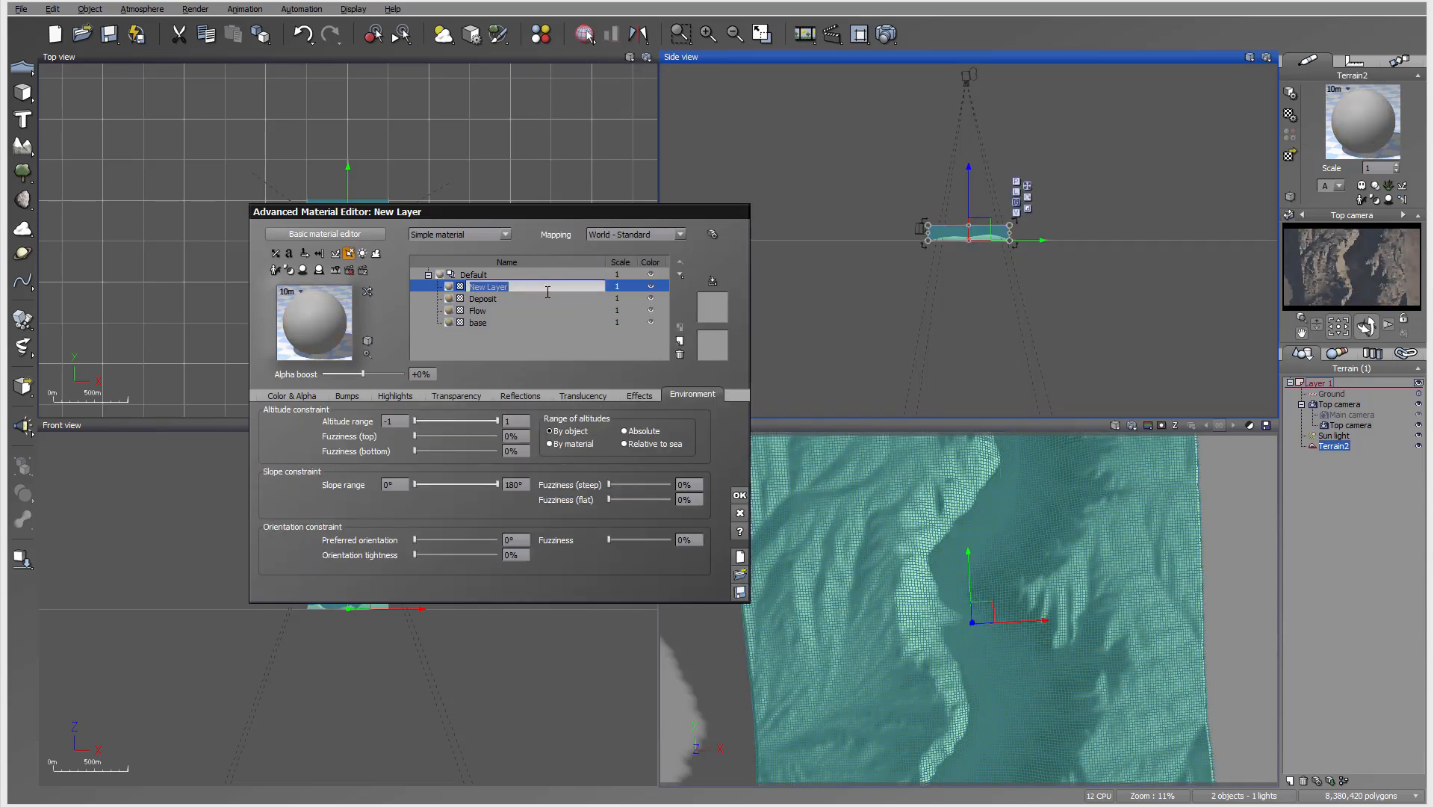
text(Wear)
Step: Set the Wear layer's overall color to pure red (254, 1, 1)
click(312, 395)
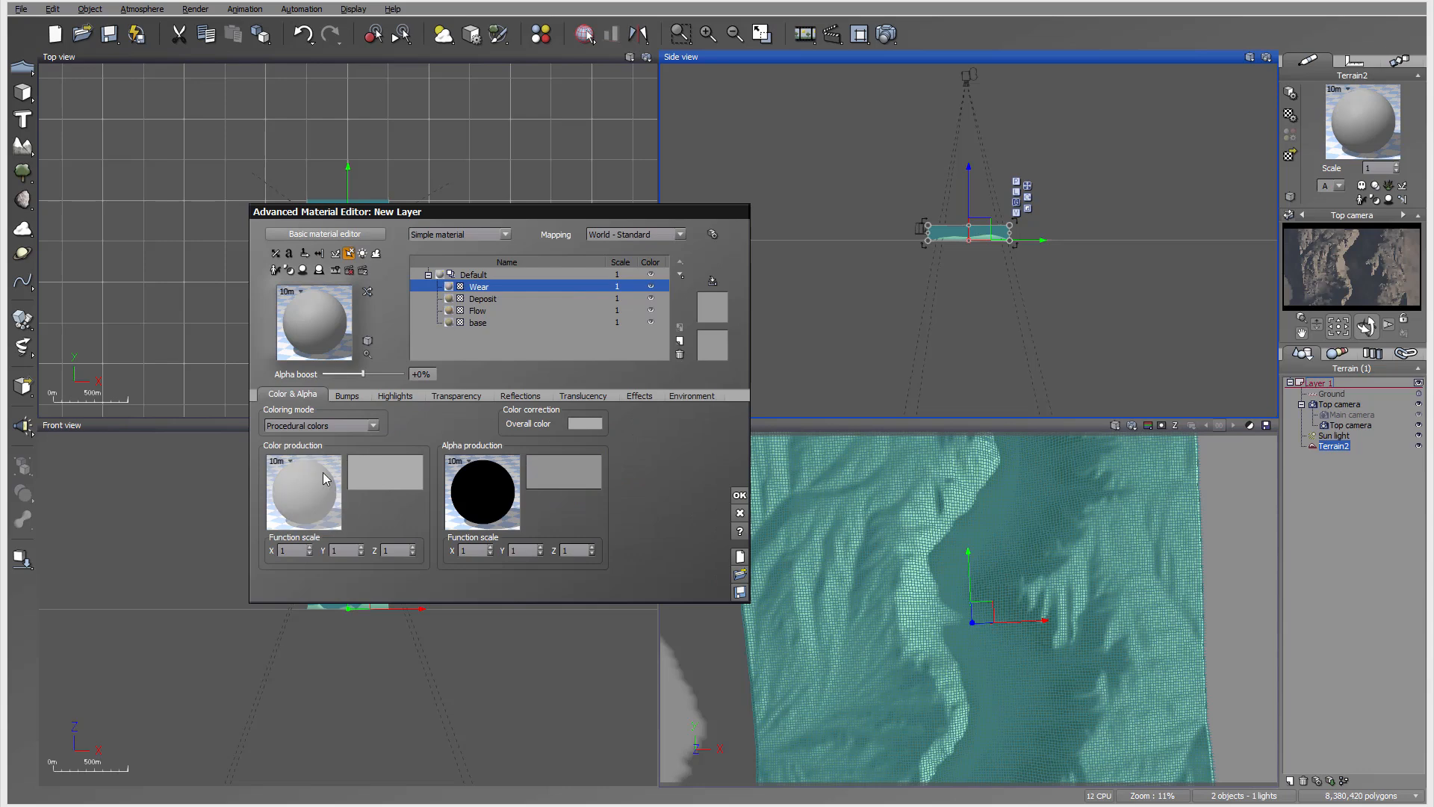
click(585, 424)
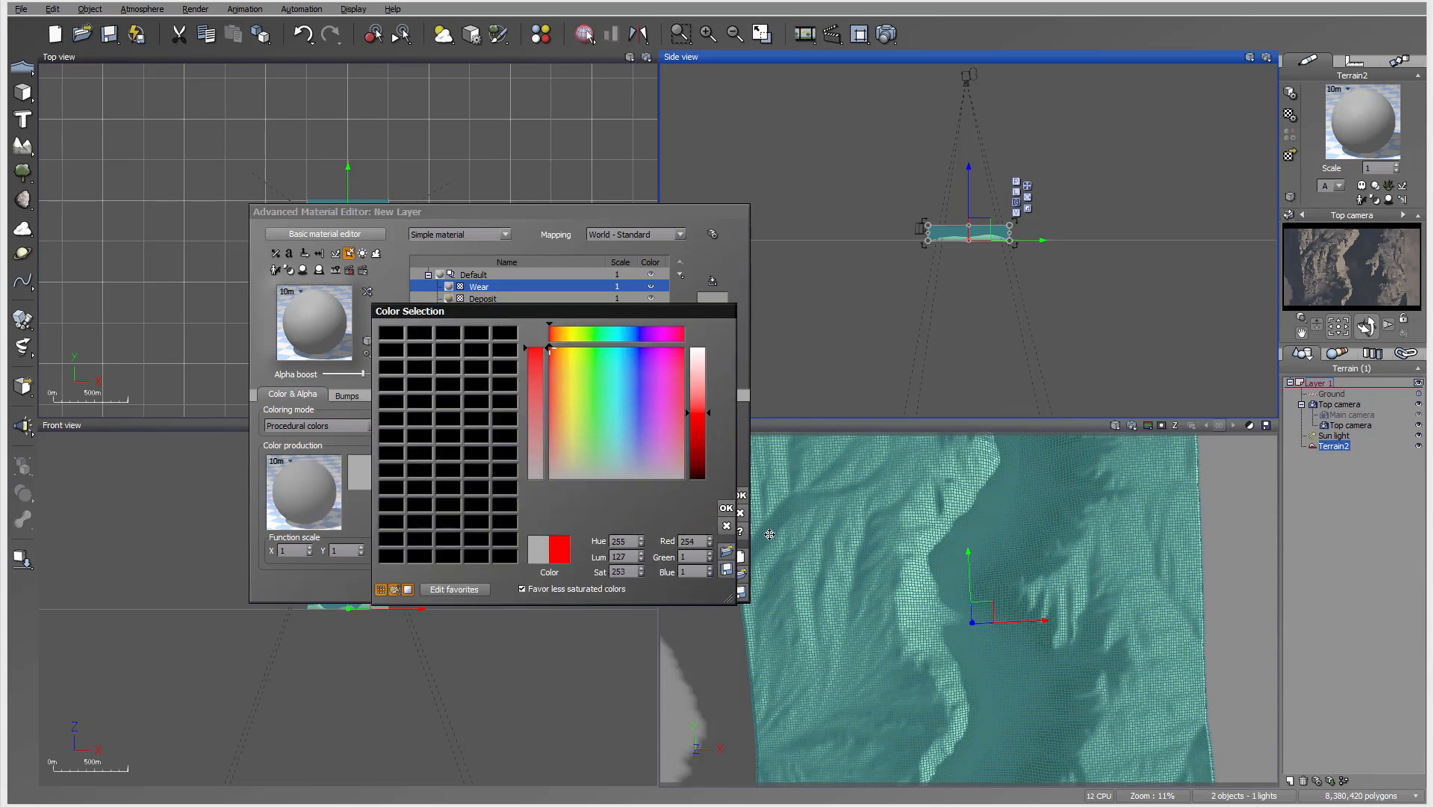
click(726, 508)
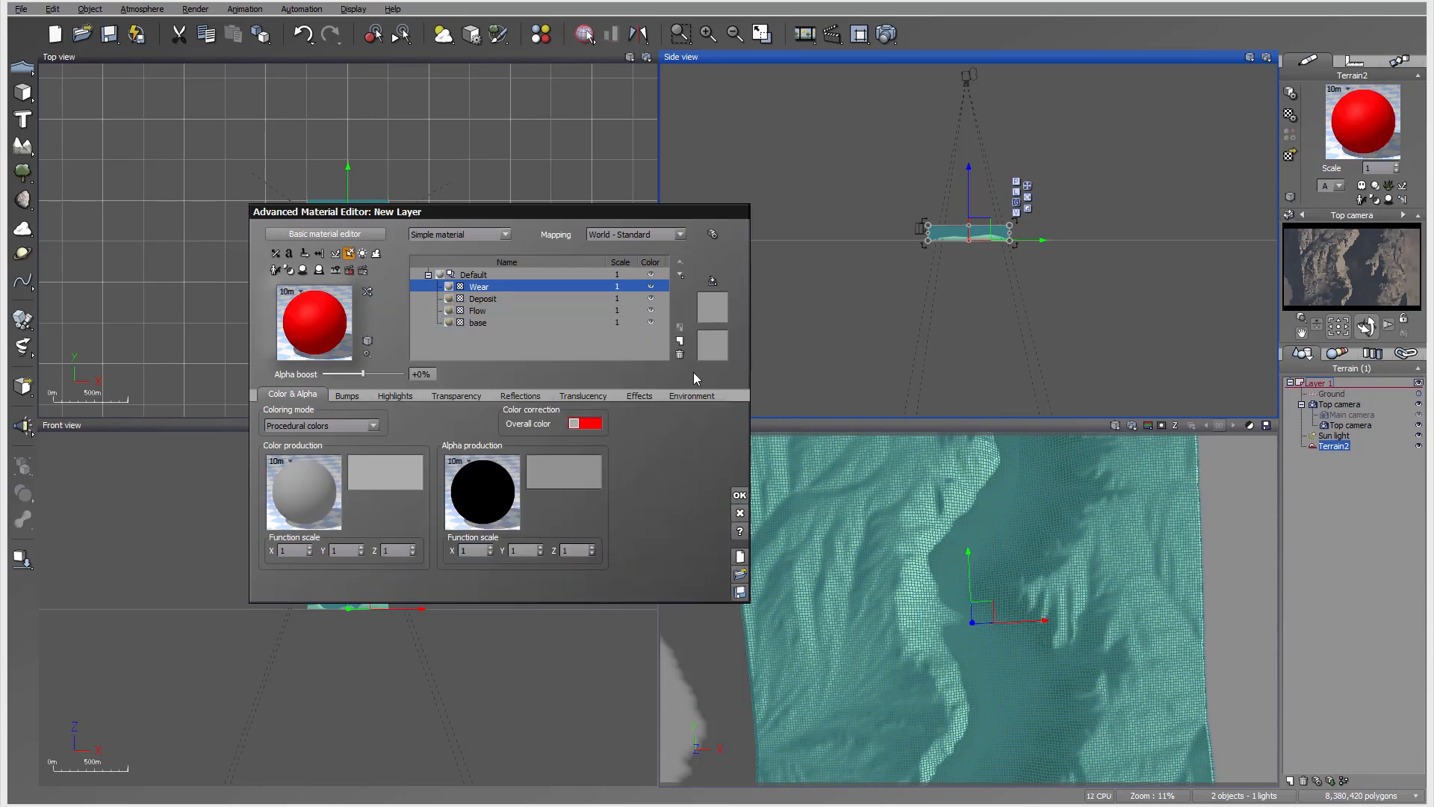
Step: Raise Wear's global transparency to 100%, enable variable transparency and set its mapping to Object - Parametric
click(458, 395)
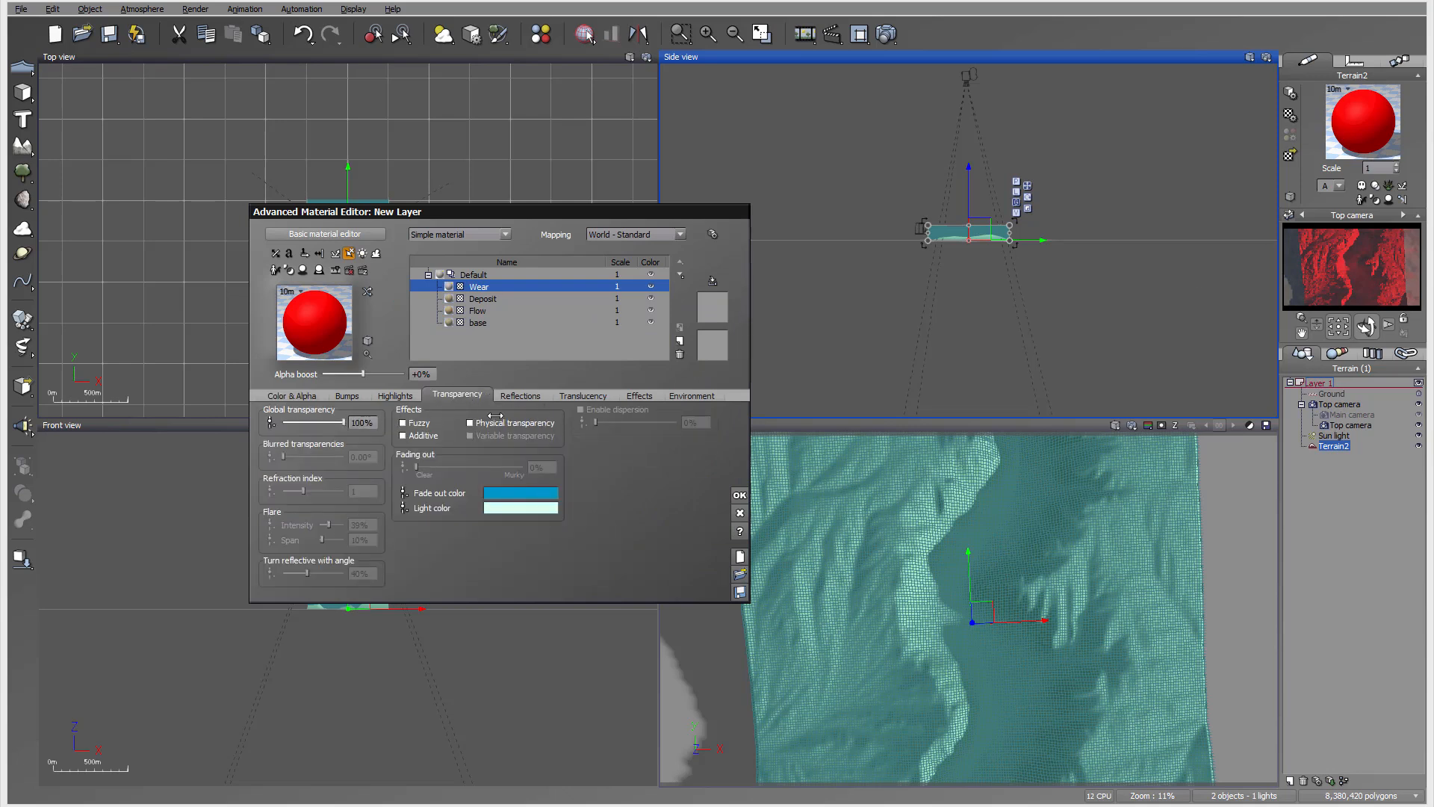
click(470, 435)
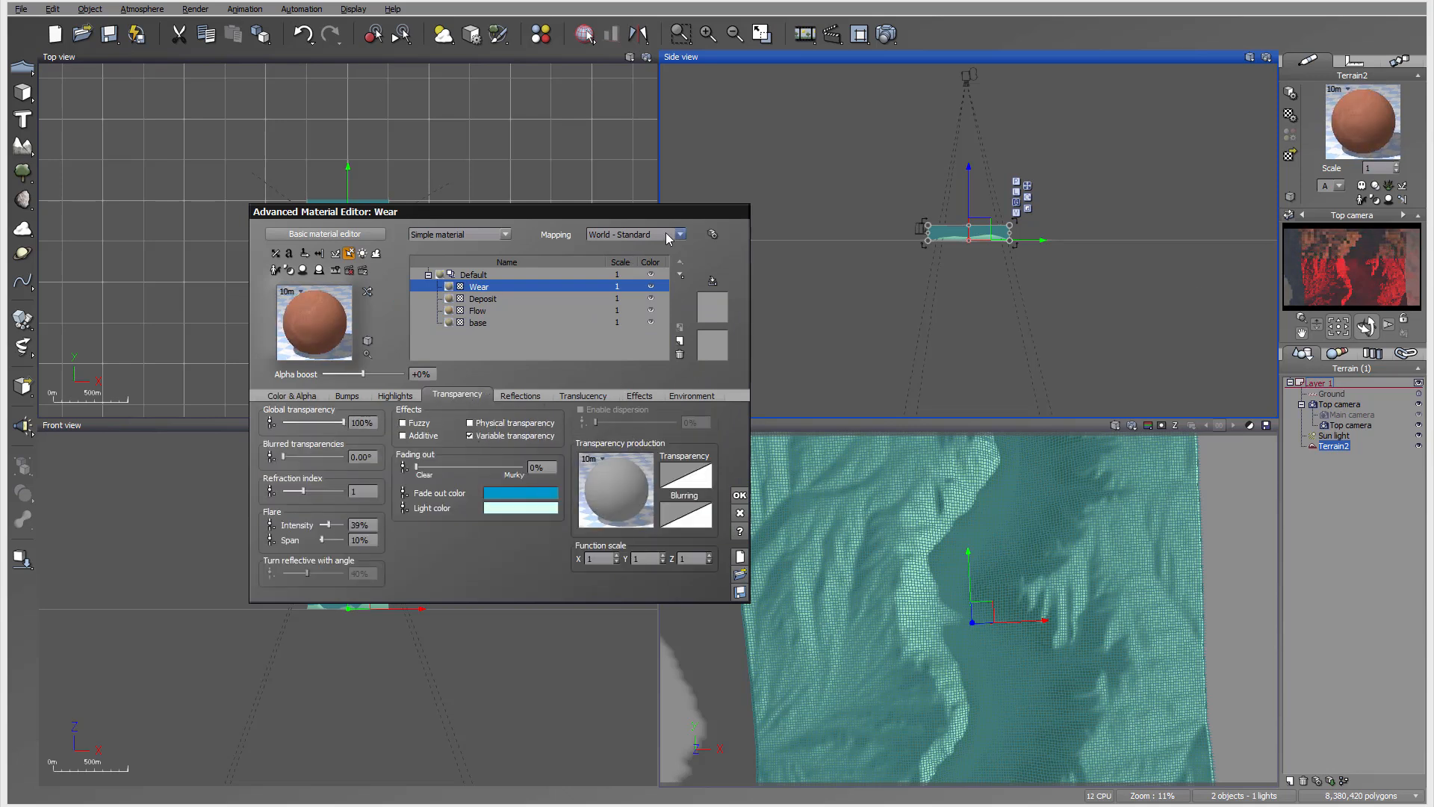
click(668, 237)
click(634, 318)
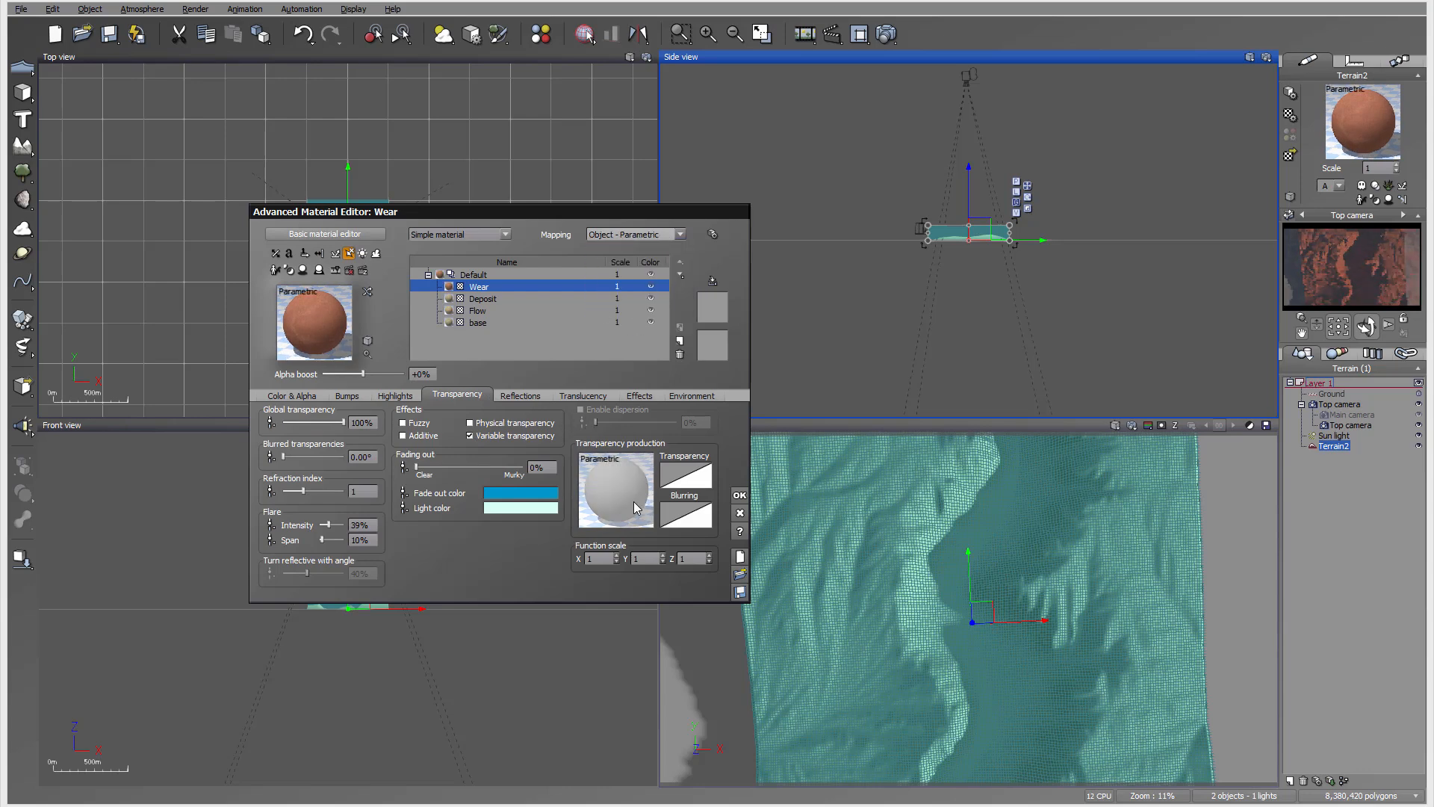
Step: Add a Projected Texture Map node with Bilinear interpolation to the Wear layer's transparency production function
double_click(614, 496)
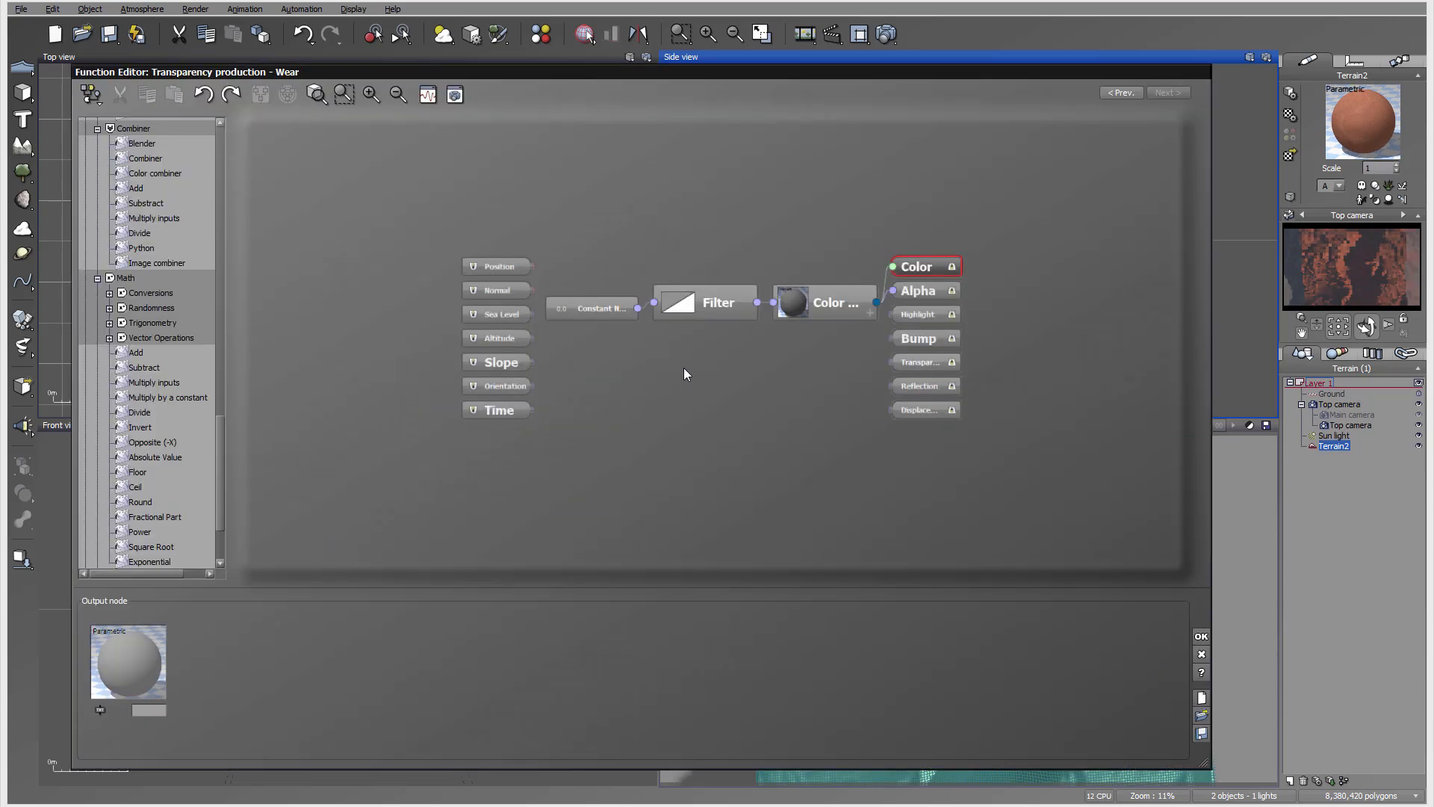
click(572, 379)
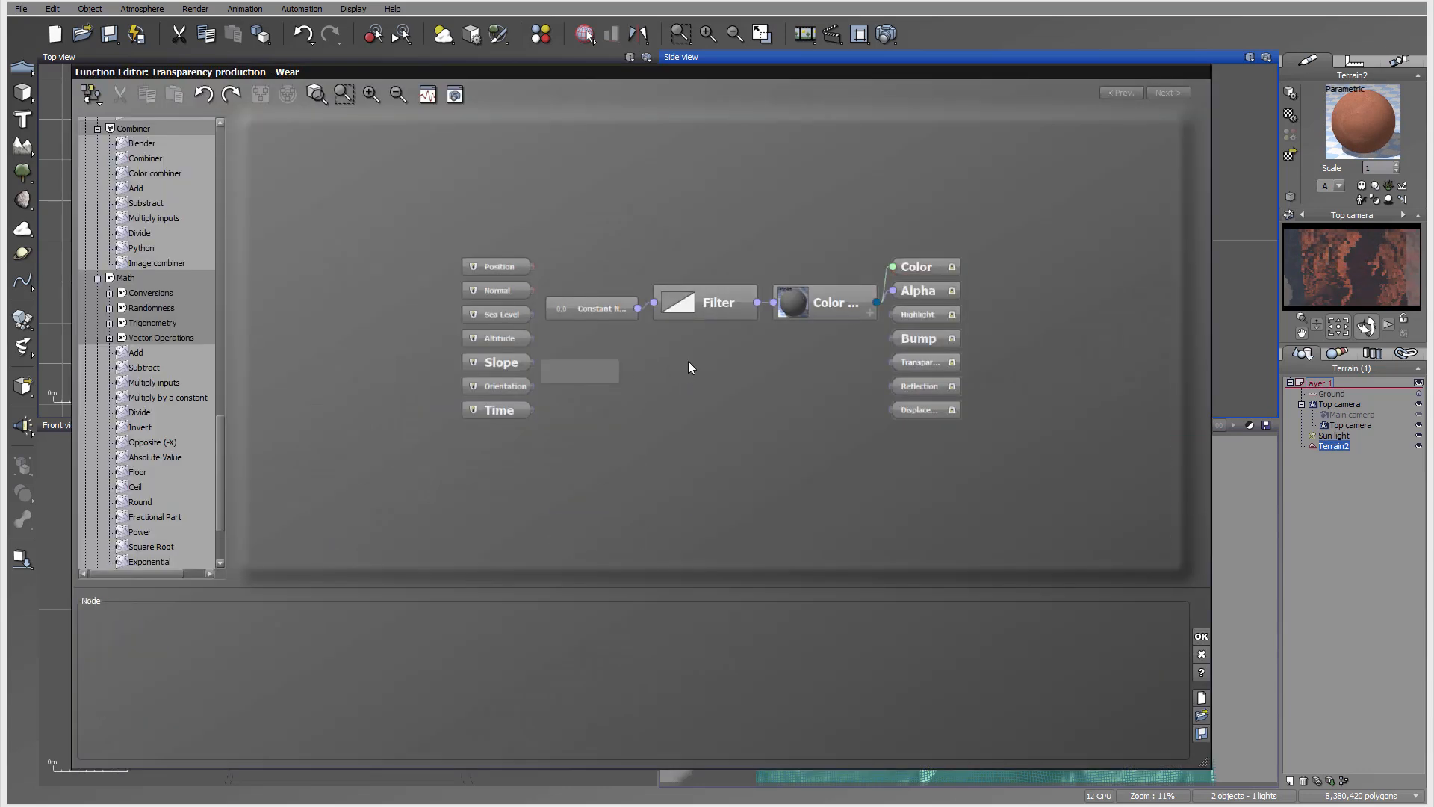
click(585, 372)
mouse_move(648, 441)
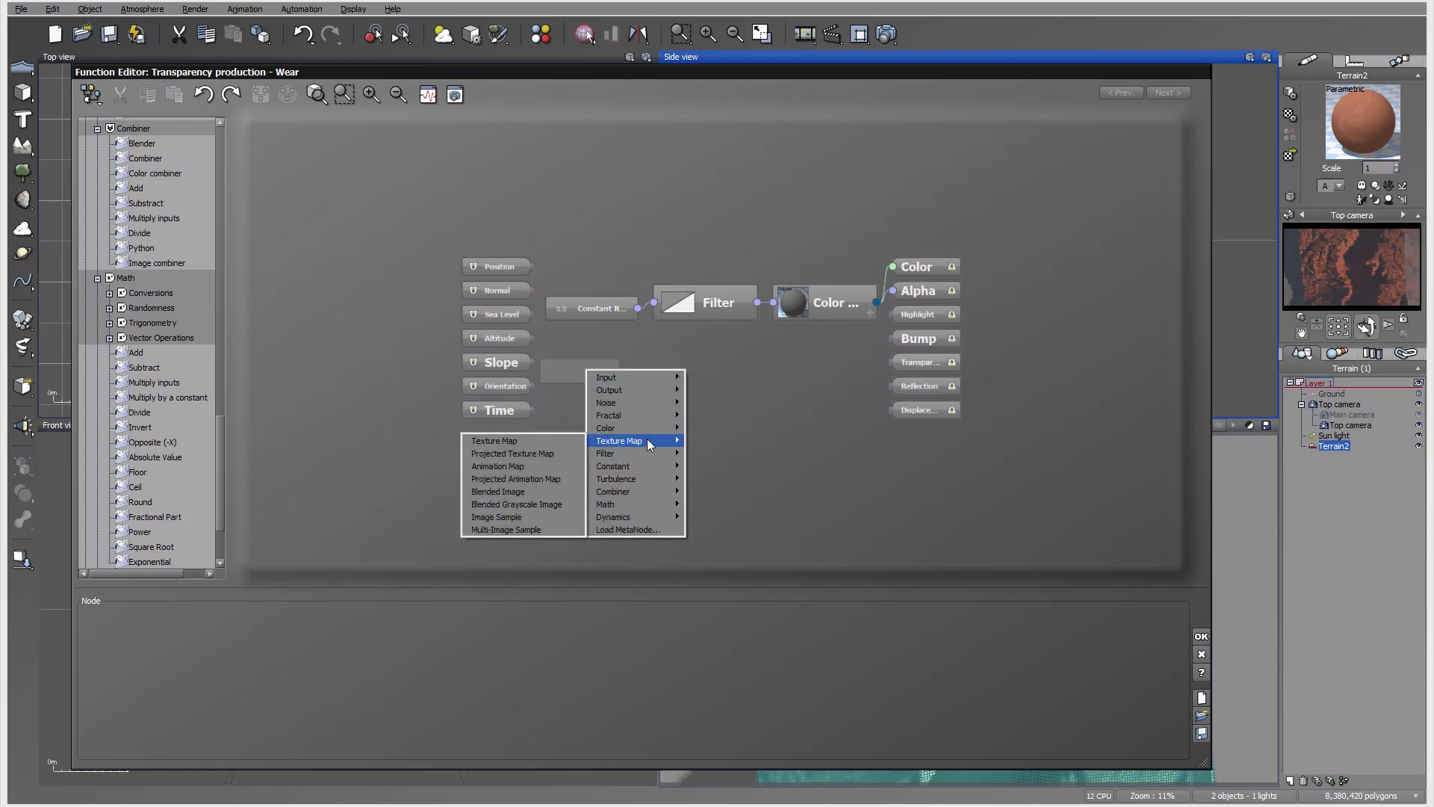
click(516, 453)
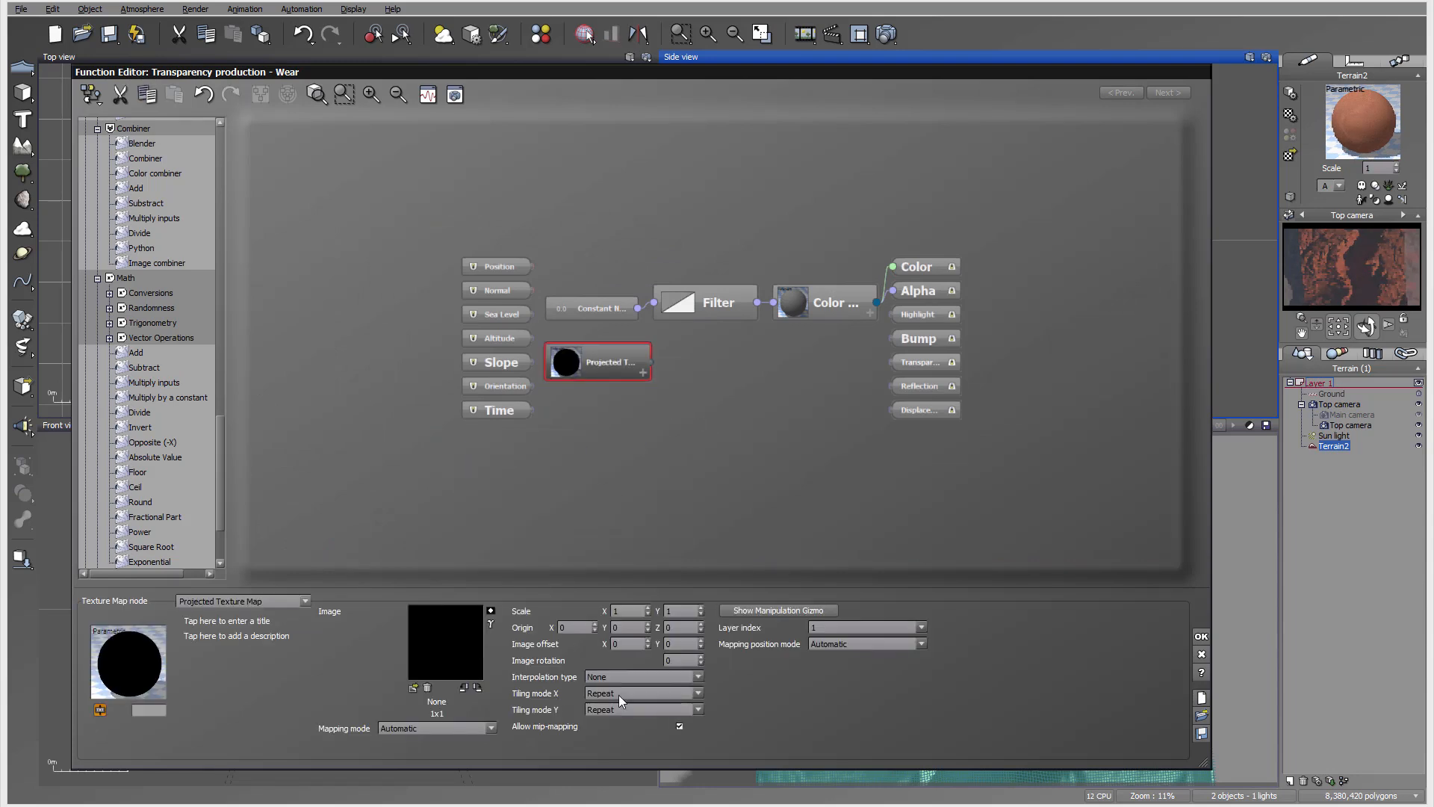
click(628, 673)
click(621, 687)
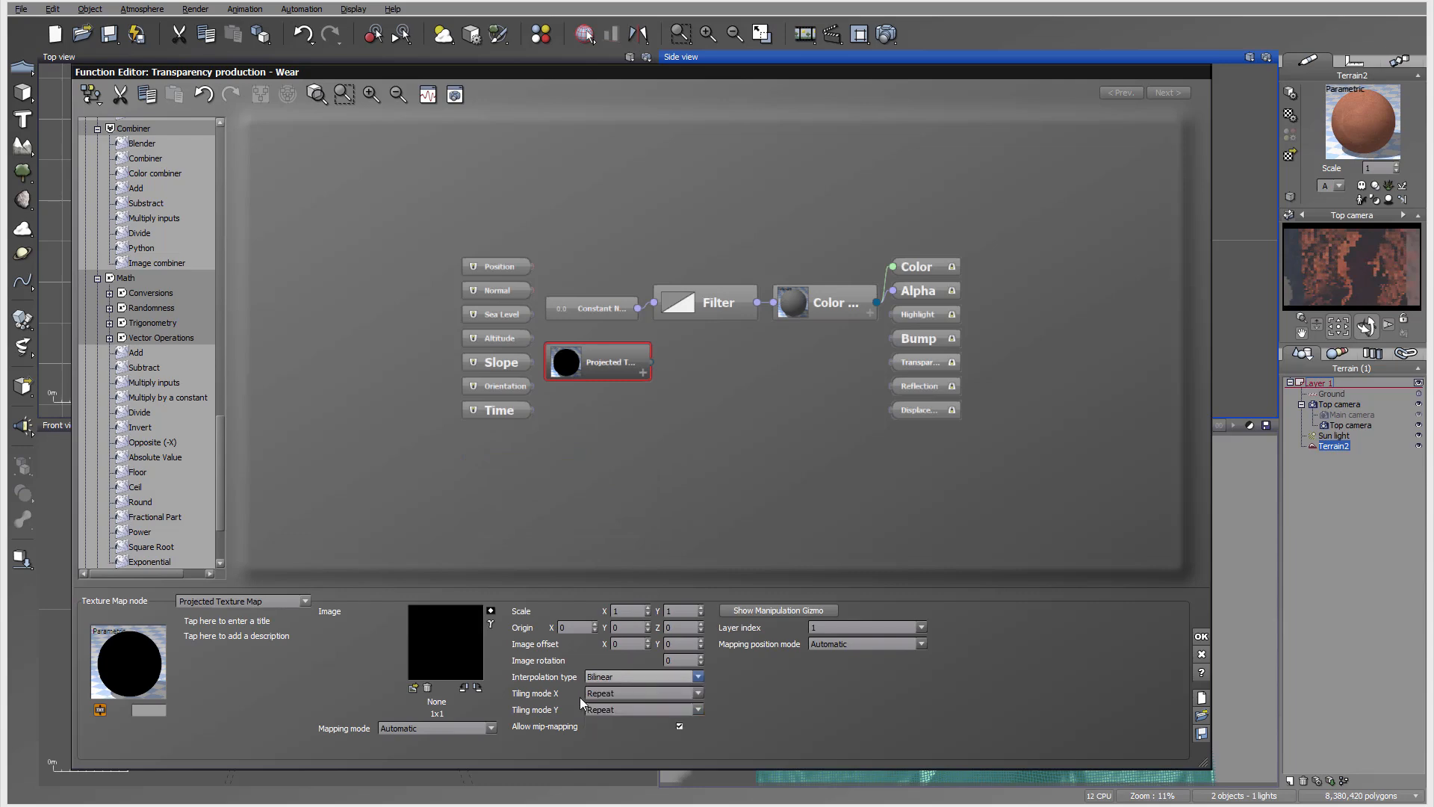
Step: Load Canyon-wear.tif from the ImageMaps folder into Wear's Projected Texture Map node
click(414, 686)
click(724, 735)
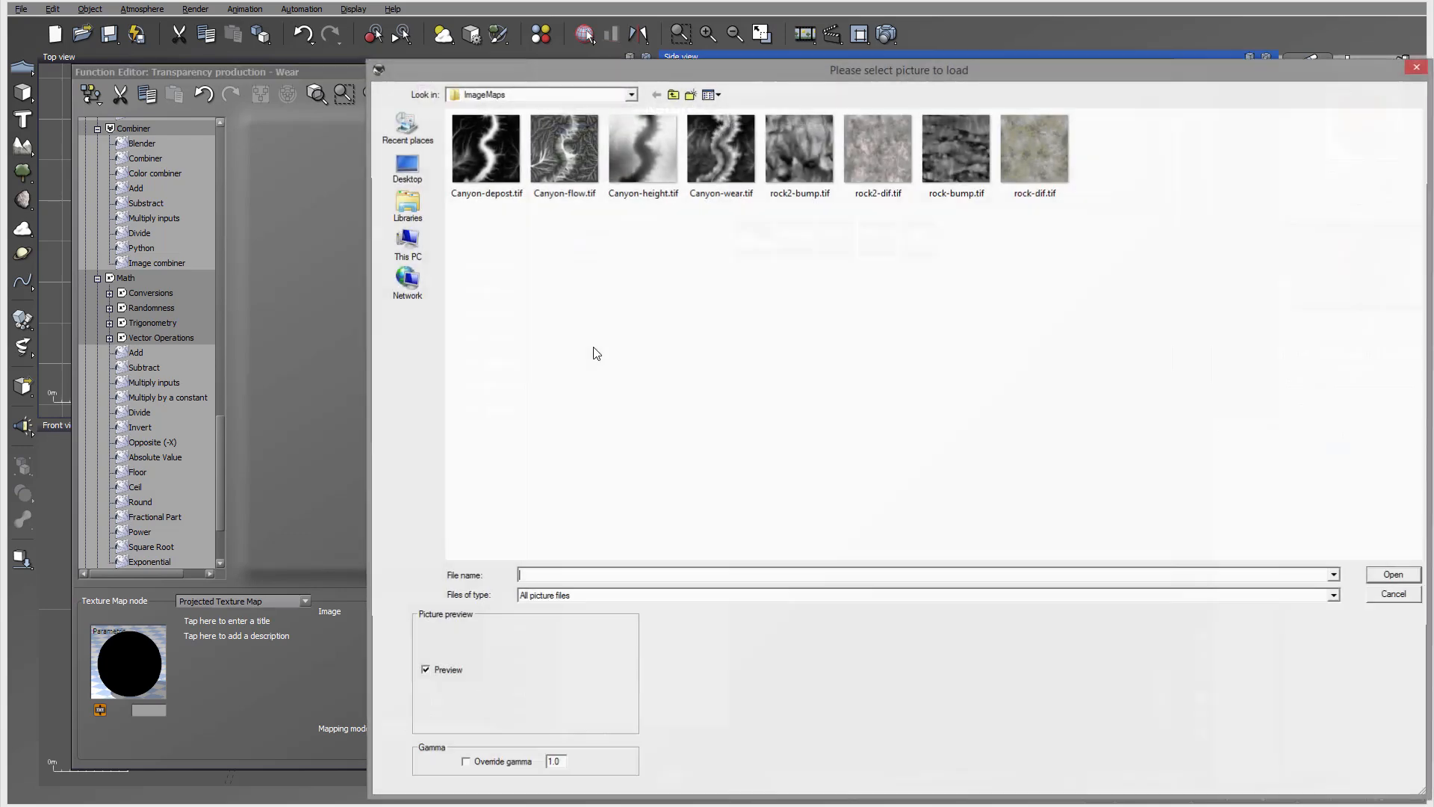
click(737, 165)
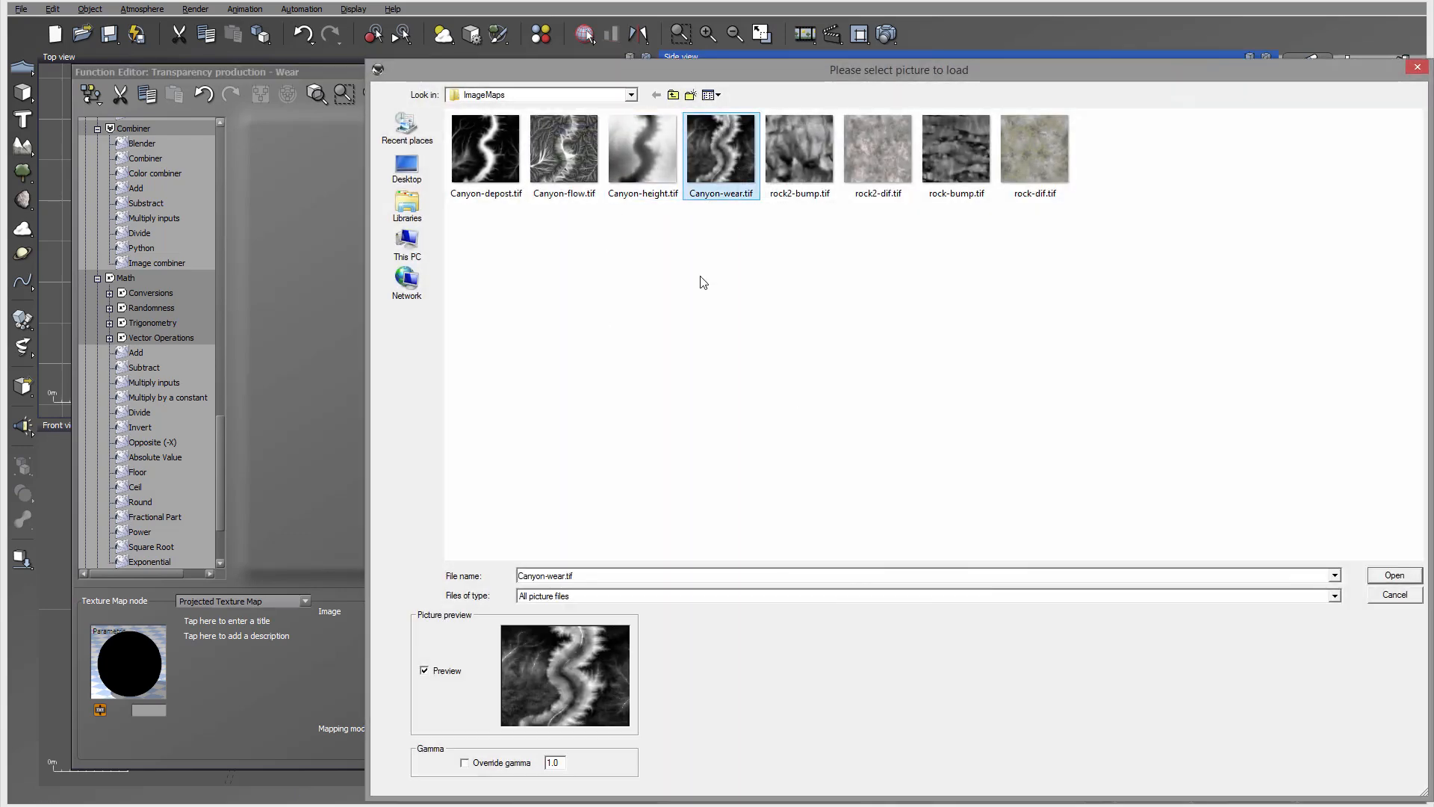
click(1390, 575)
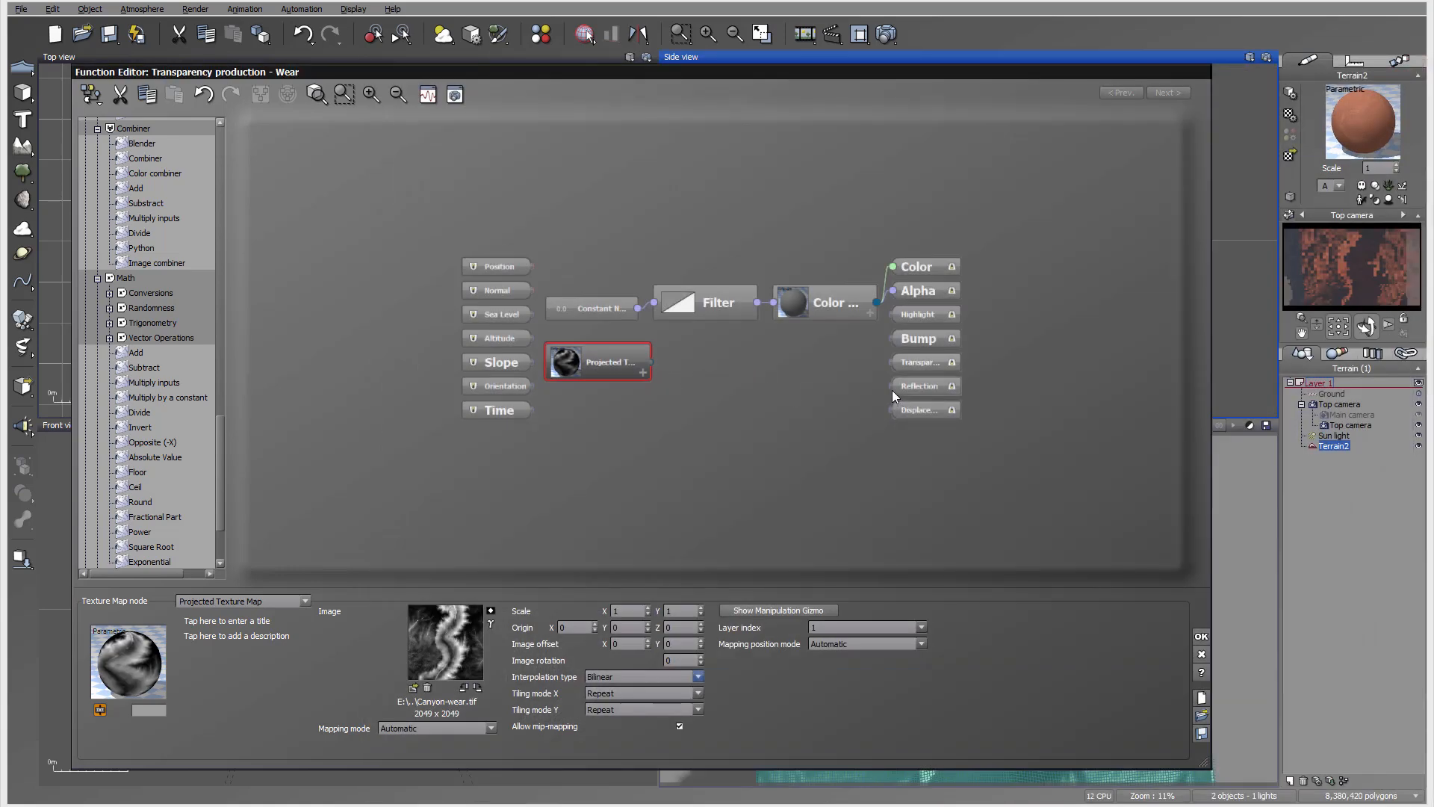
Step: Connect the Canyon-wear texture node's grayscale output to Wear's Transparency output and invert the node's image
drag(893, 362, 650, 363)
click(688, 369)
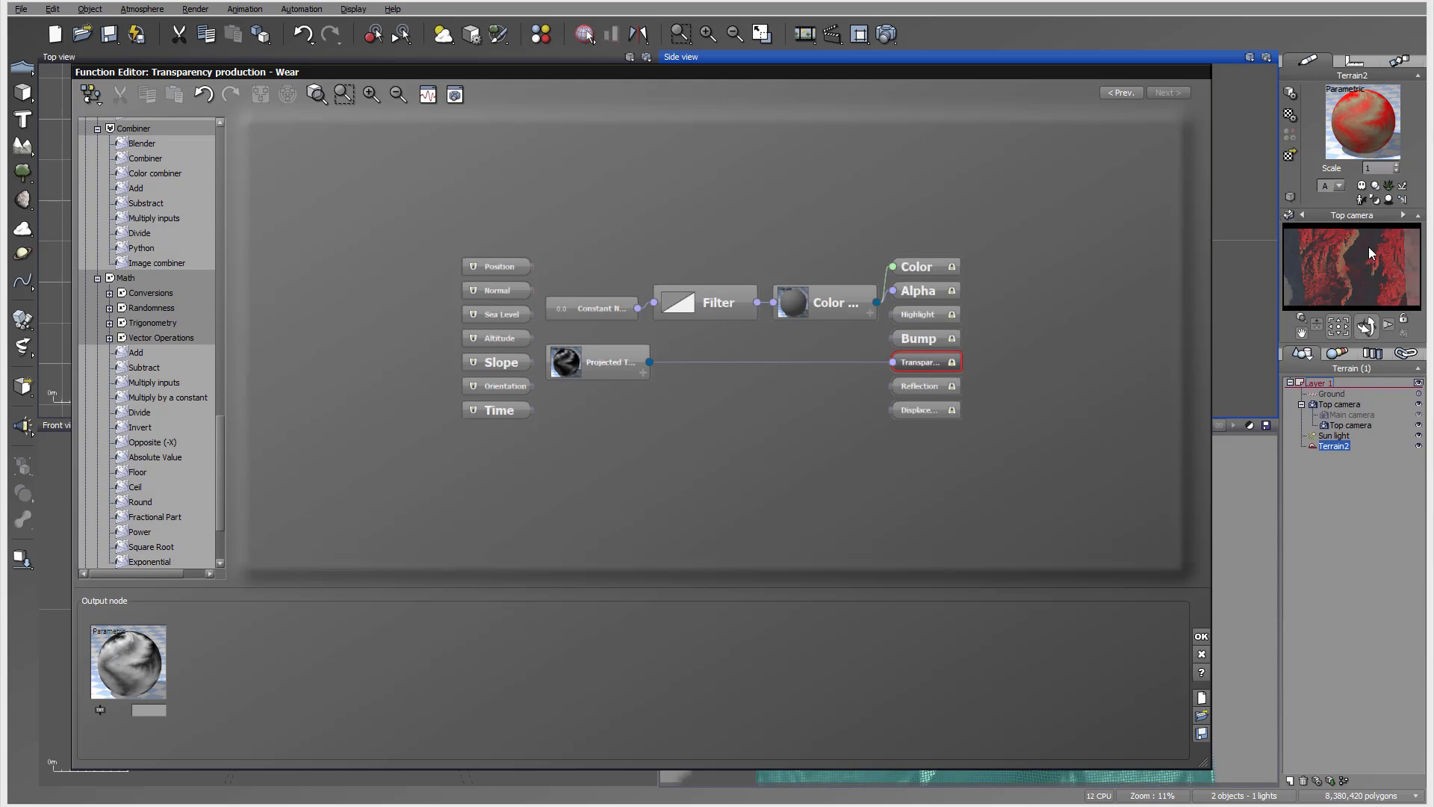
click(757, 362)
click(606, 364)
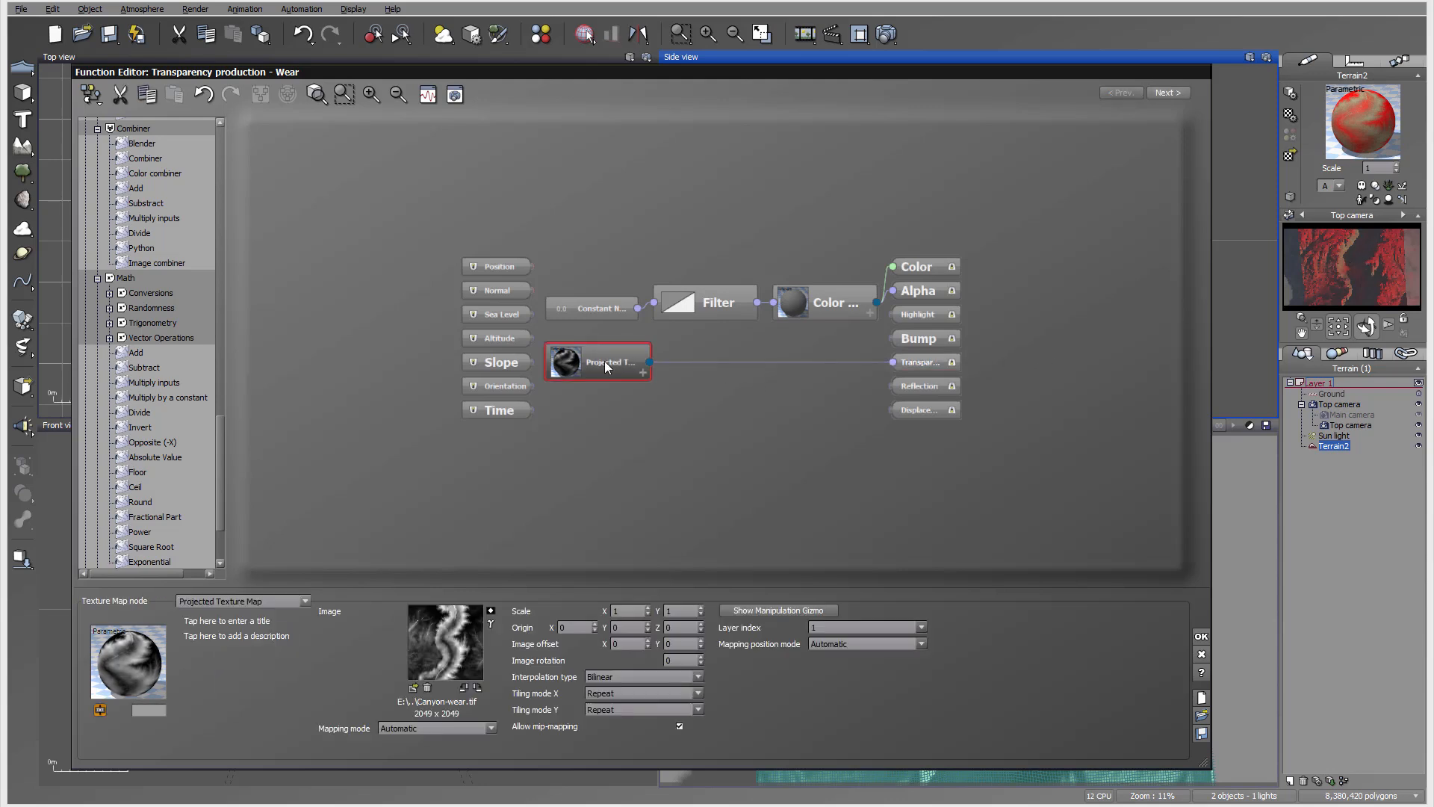
click(490, 610)
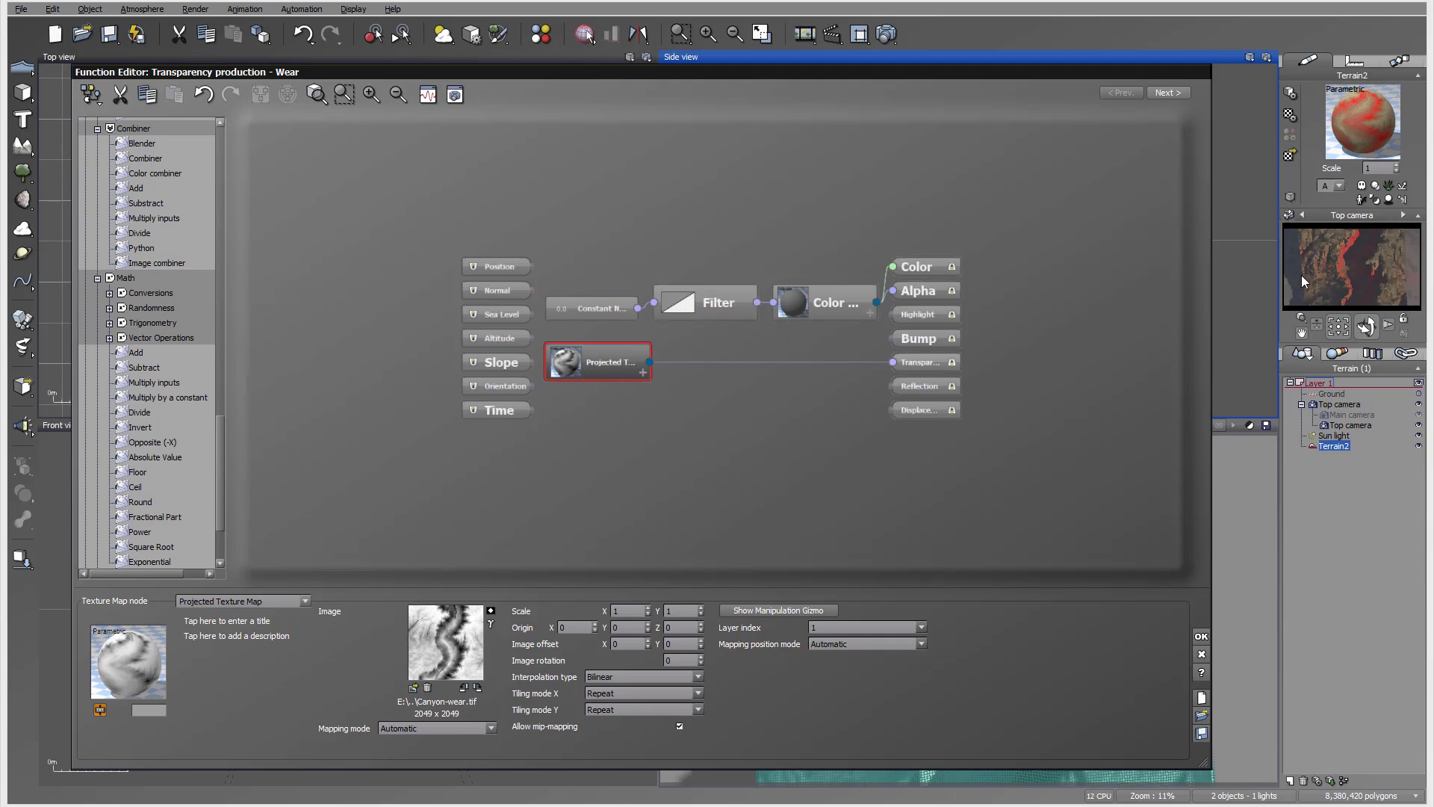
Step: Accept the Wear transparency function and set the Wear layer's coloring mode to Natural grain
click(1200, 637)
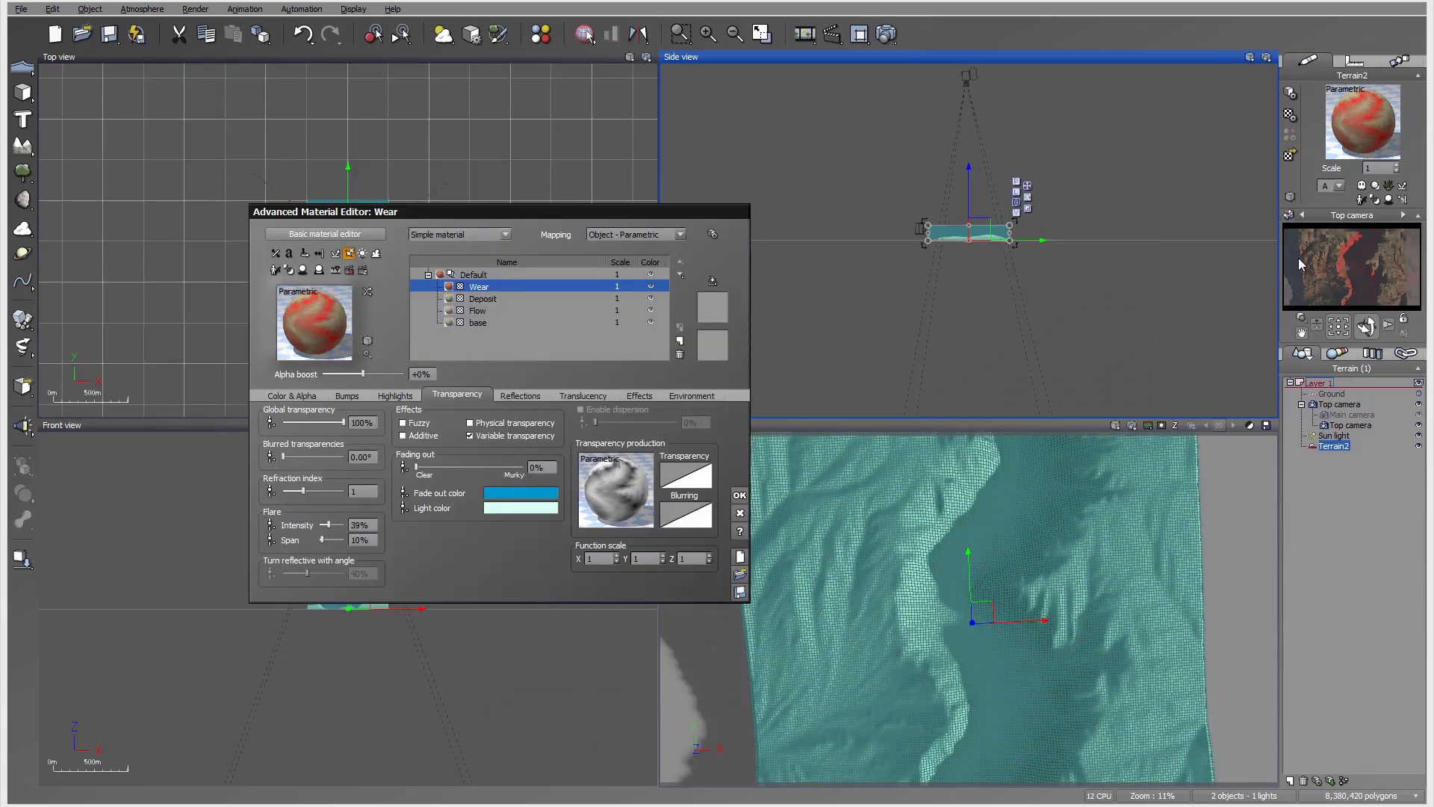
click(291, 394)
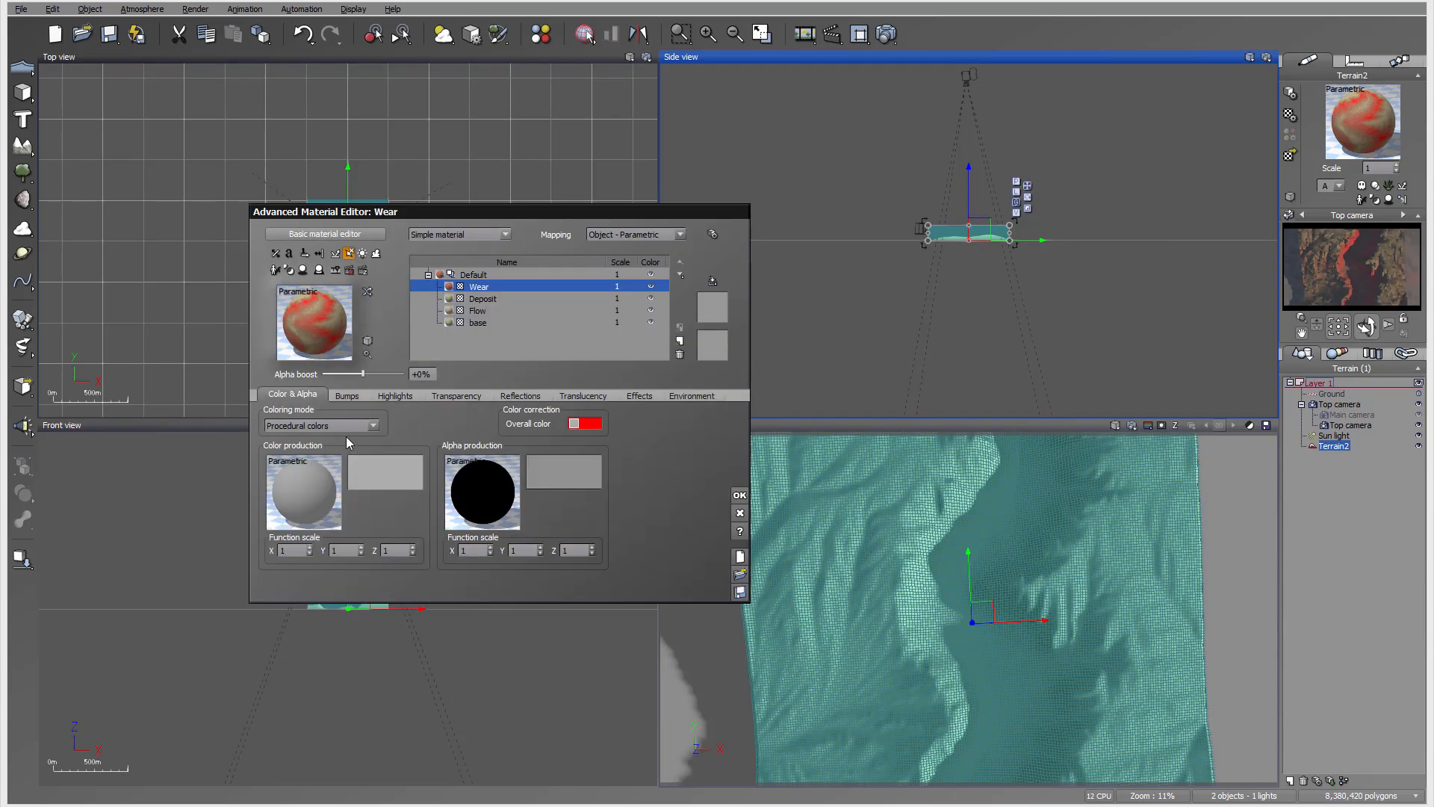
click(373, 425)
click(329, 462)
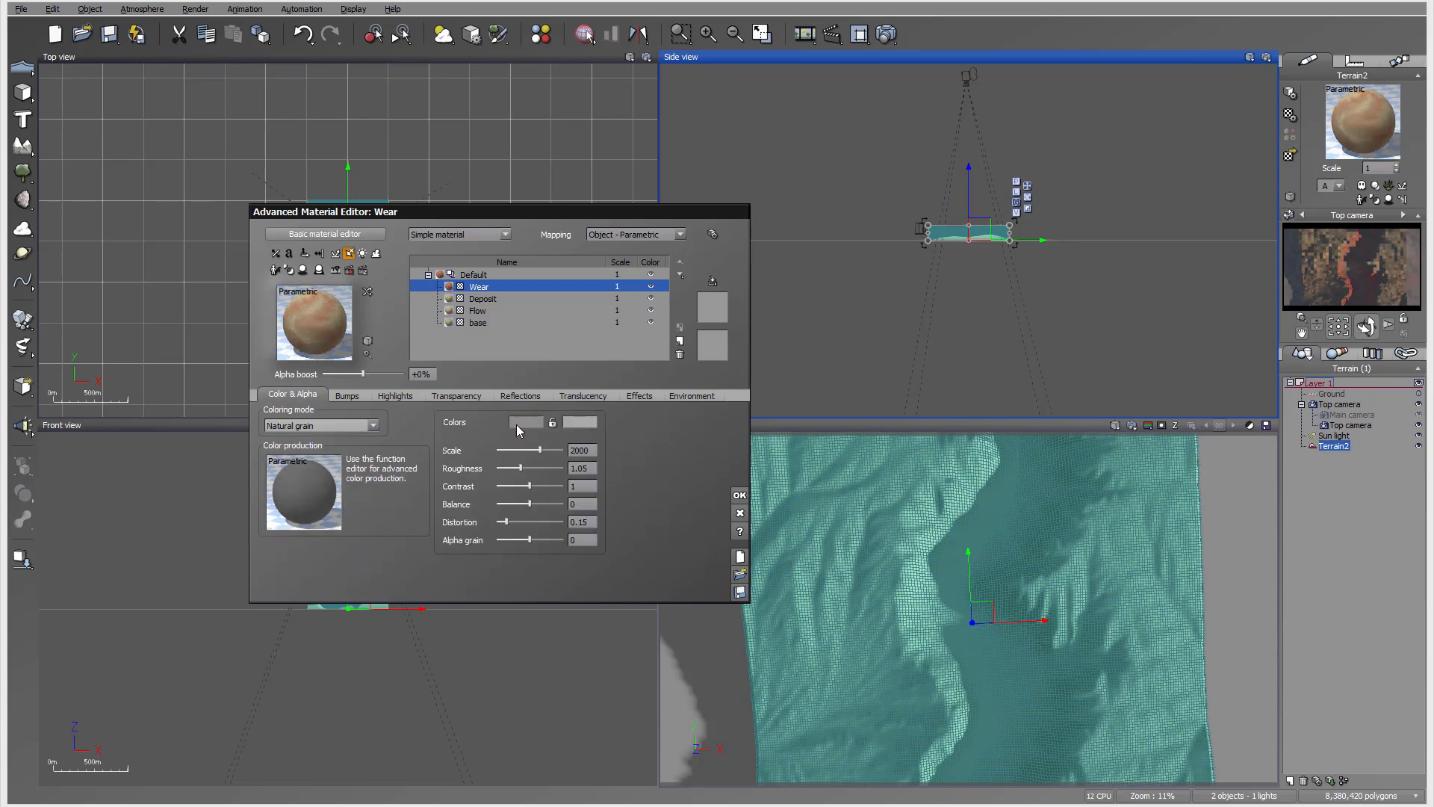
Step: Set Wear's two grain colors to a brown with hue 22, luminance 47, saturation 72 and a dark gray-blue
click(517, 424)
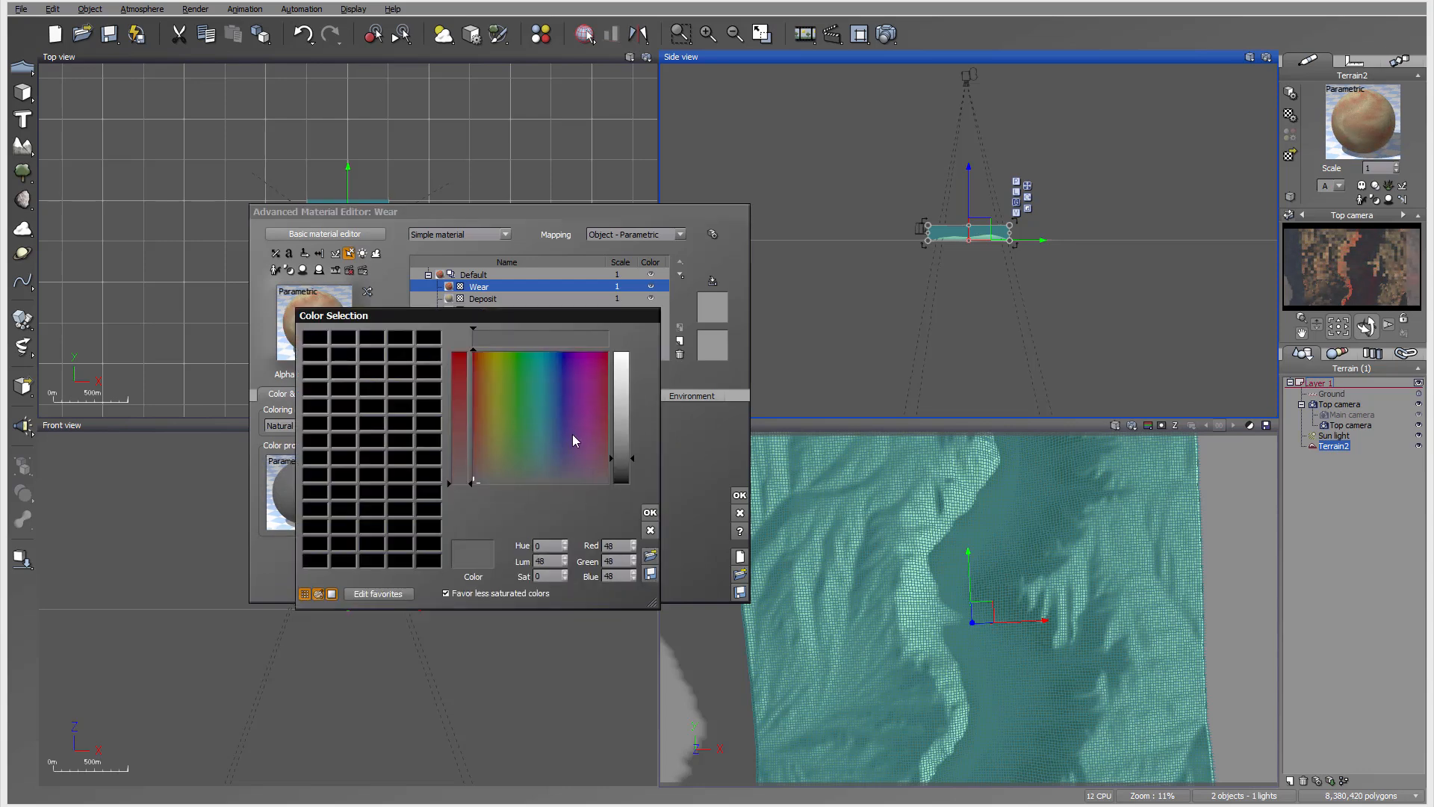
click(486, 448)
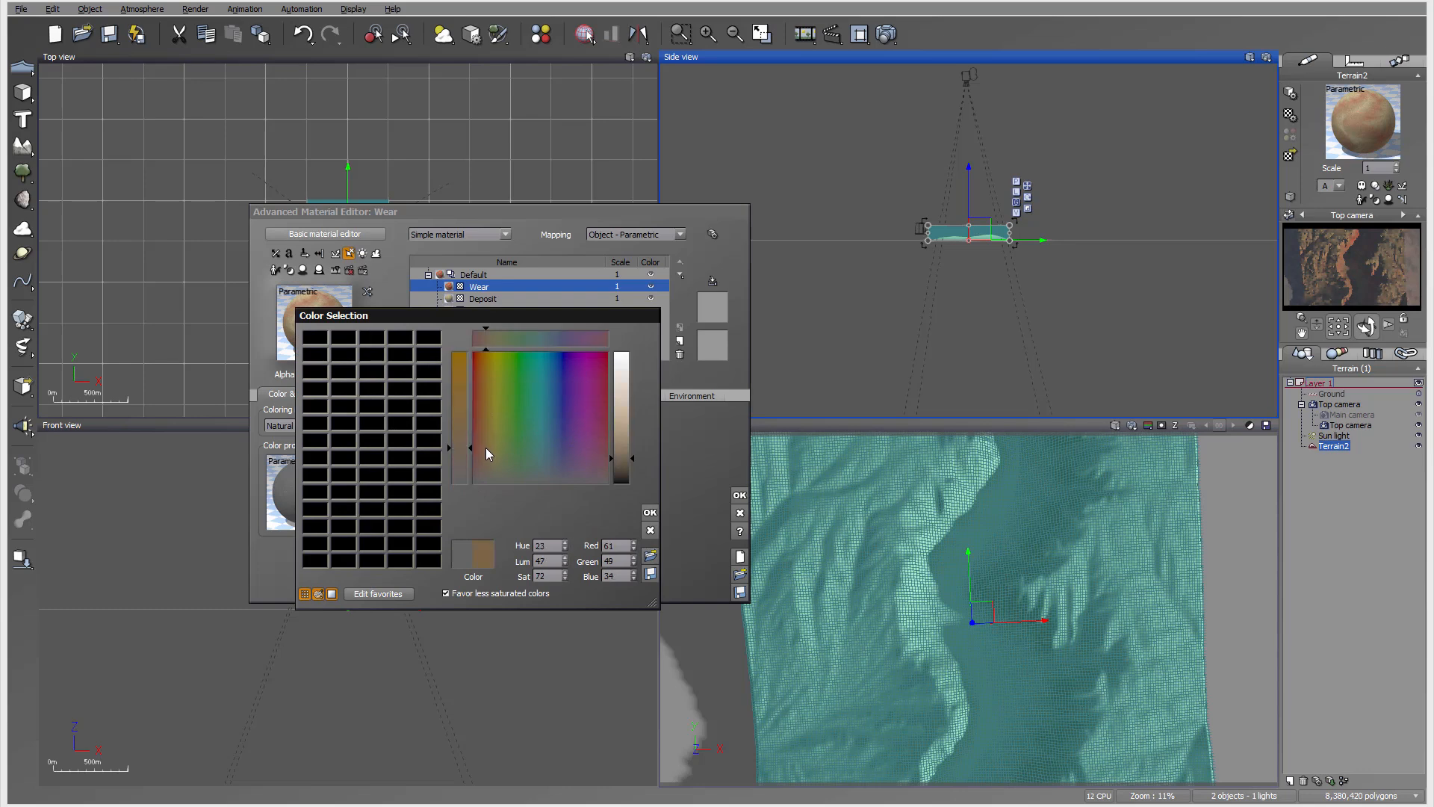
click(650, 512)
click(576, 423)
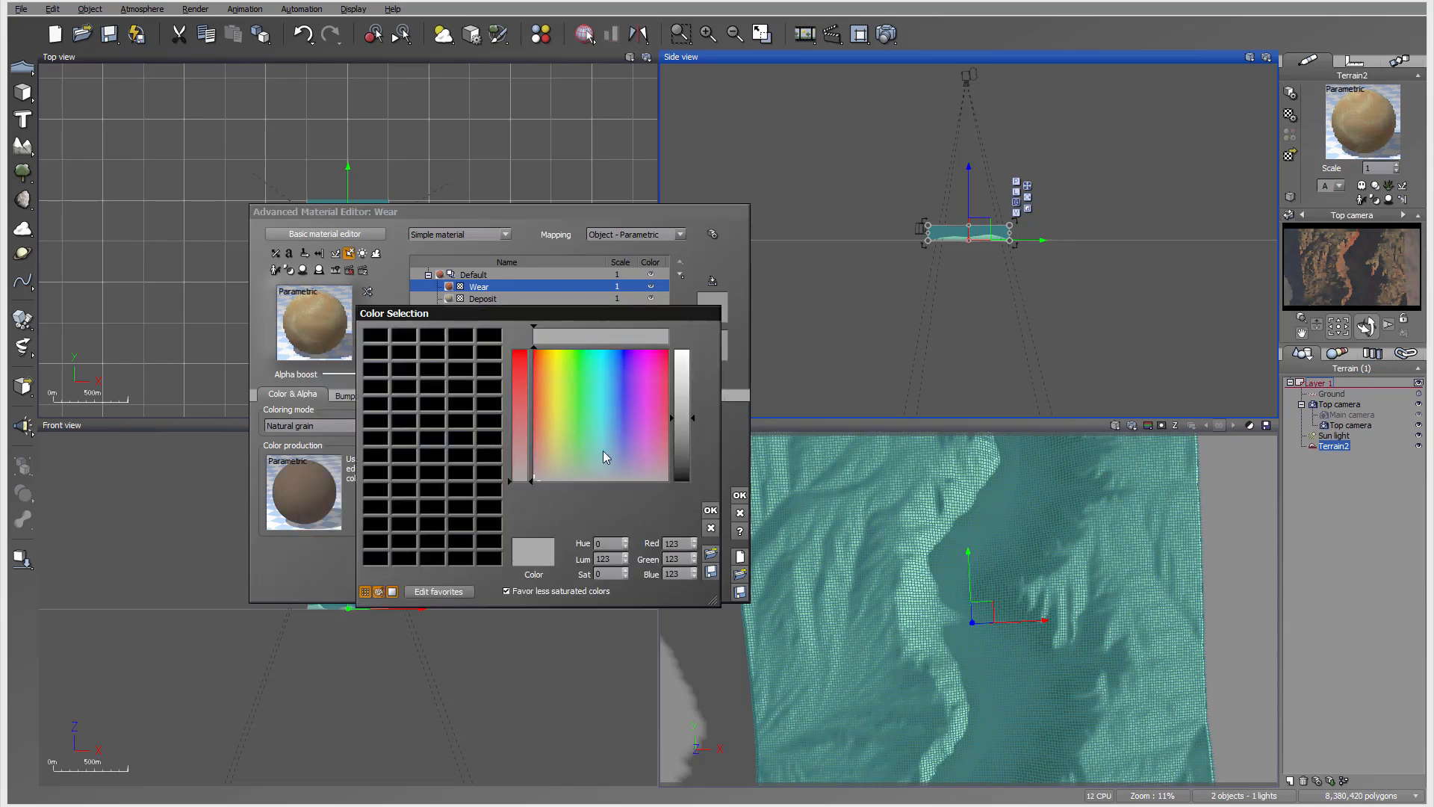
click(617, 467)
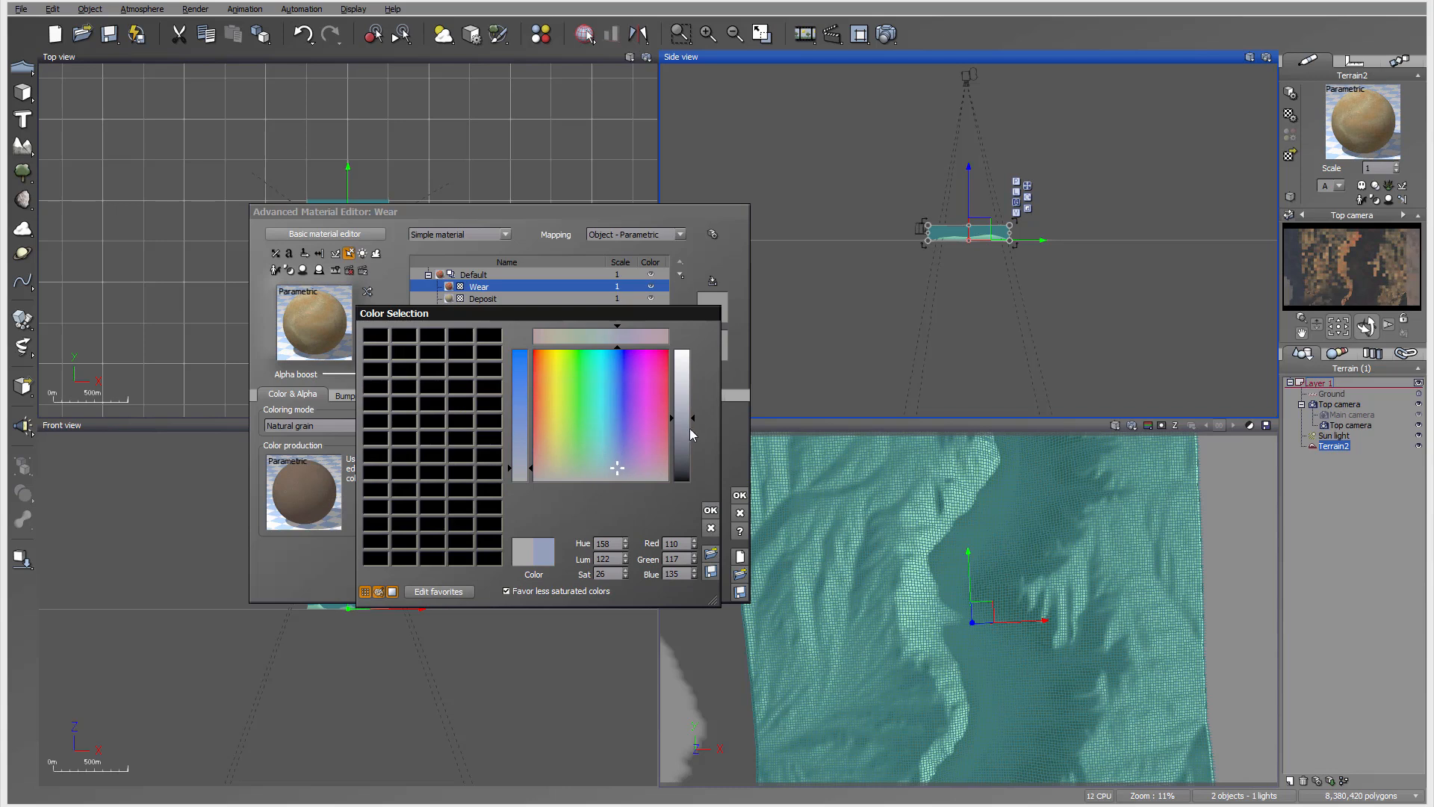
mouse_move(691, 434)
mouse_down()
mouse_move(686, 457)
mouse_move(612, 467)
mouse_up()
click(710, 510)
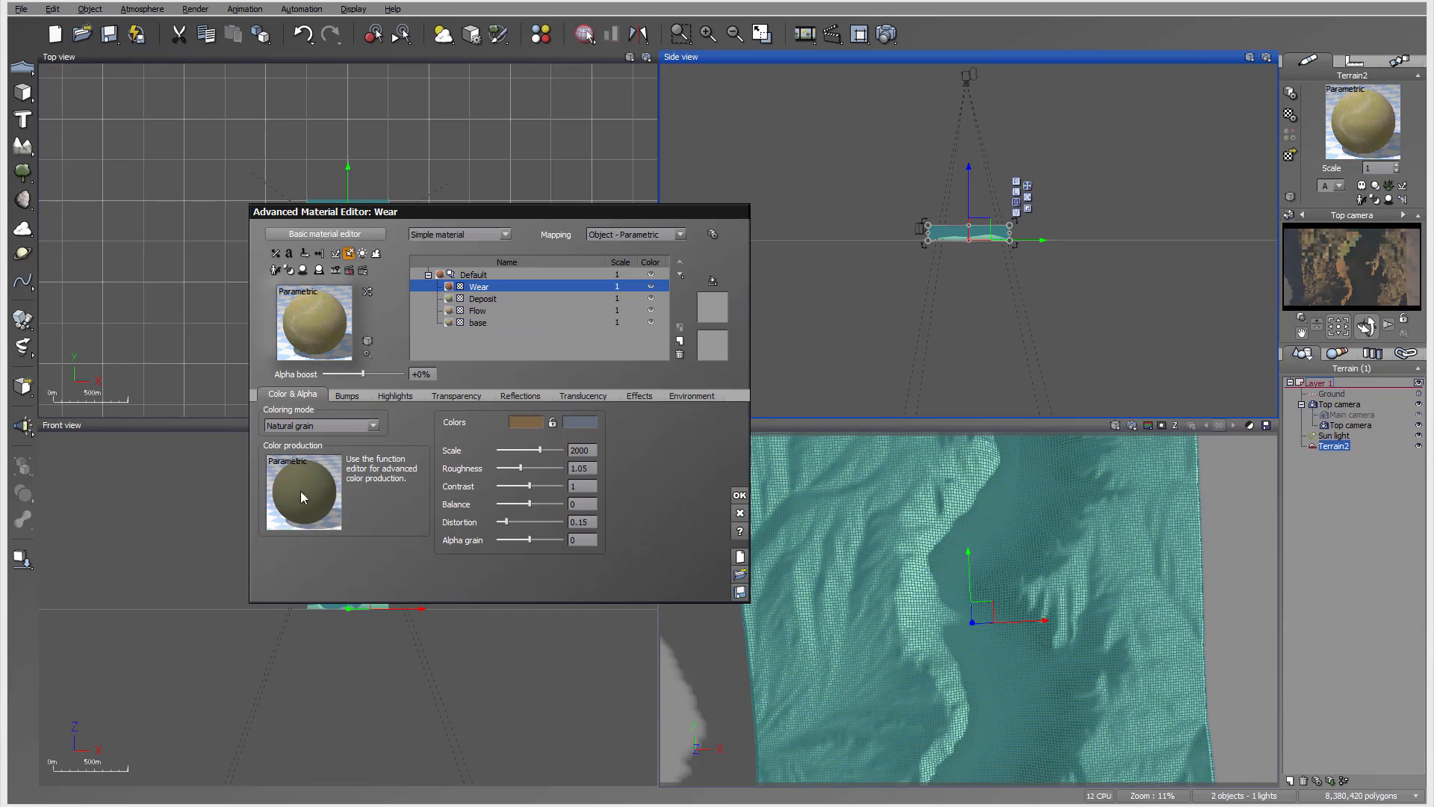
Step: Set Wear's grain scale to 209.56, roughness 1.4208, contrast 1.3578, balance about -0.516 and distortion 0.4646, and move the layer just above base
drag(536, 487, 515, 450)
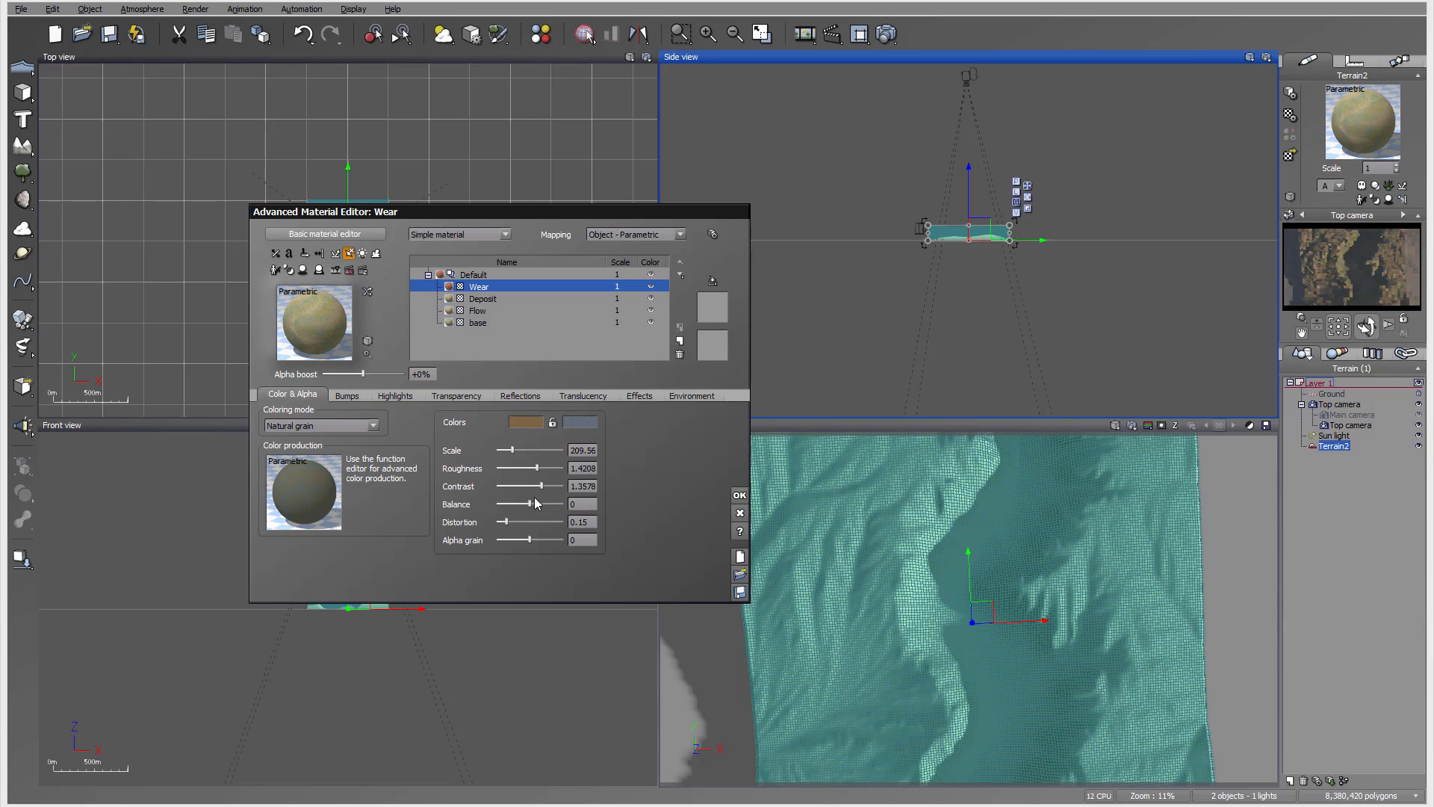
mouse_move(530, 504)
mouse_down()
mouse_move(516, 503)
mouse_move(543, 522)
mouse_move(528, 522)
mouse_up()
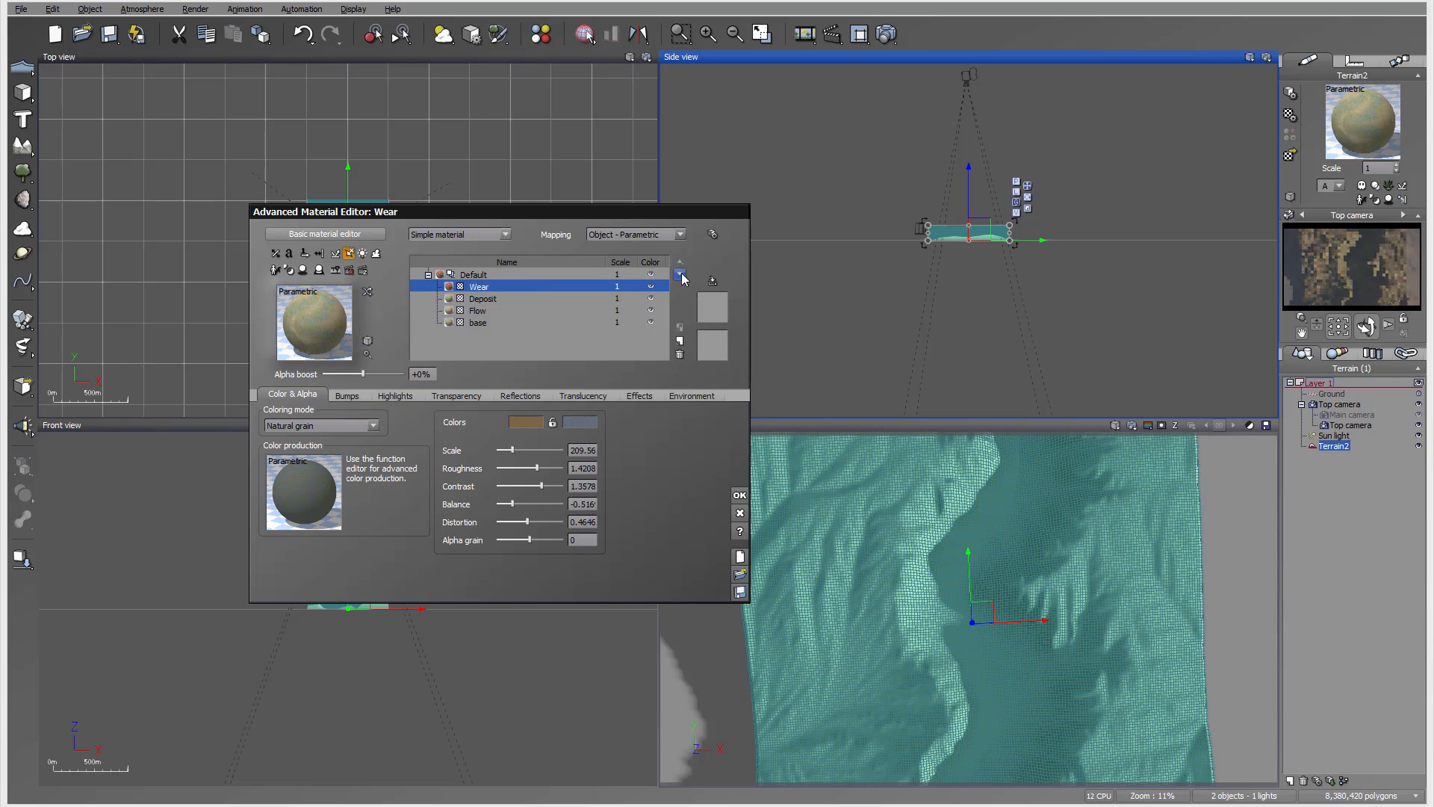
click(681, 275)
click(681, 275)
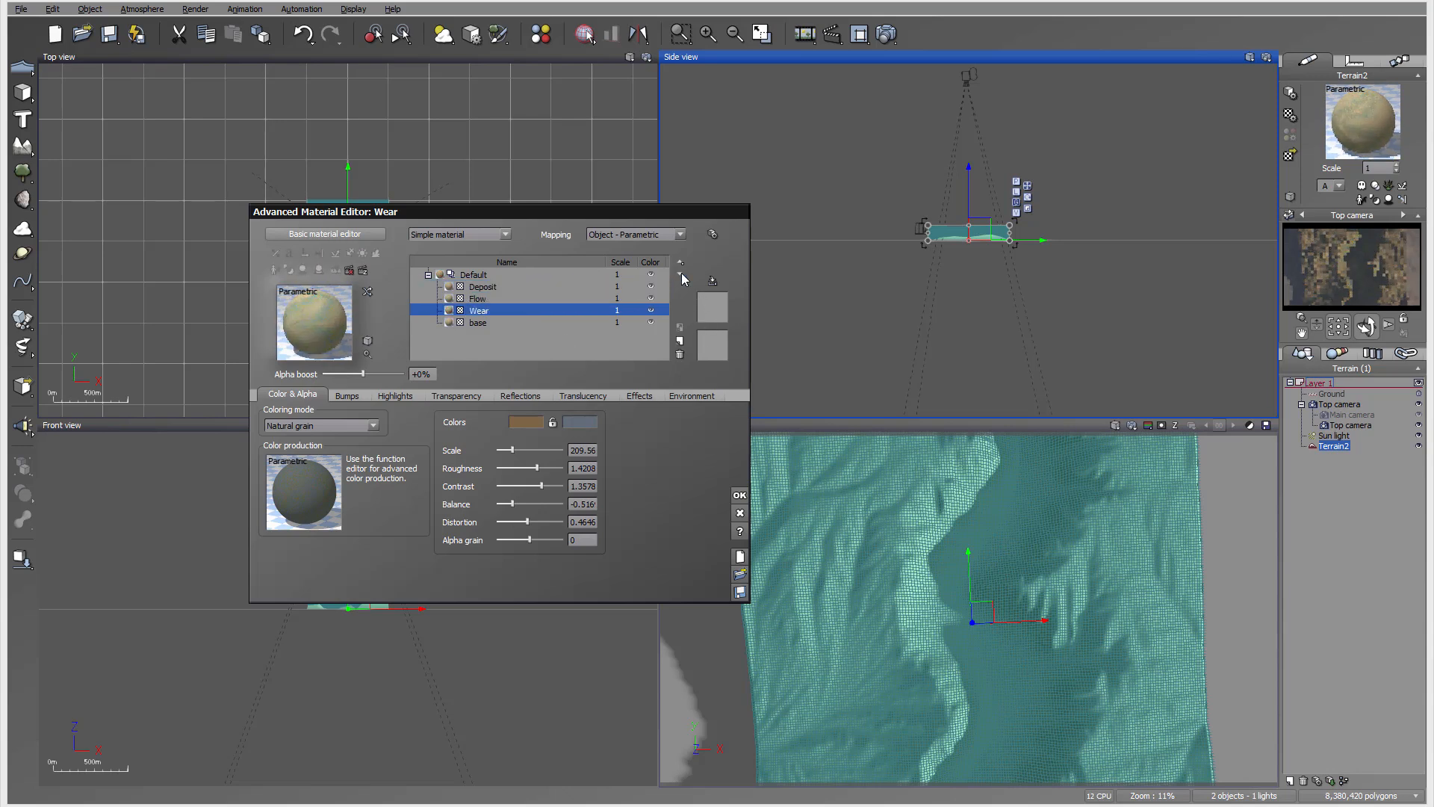
Step: Invert the Canyon-depost.tif texture in Deposit's color production function, move Deposit below Flow and accept the material
click(480, 287)
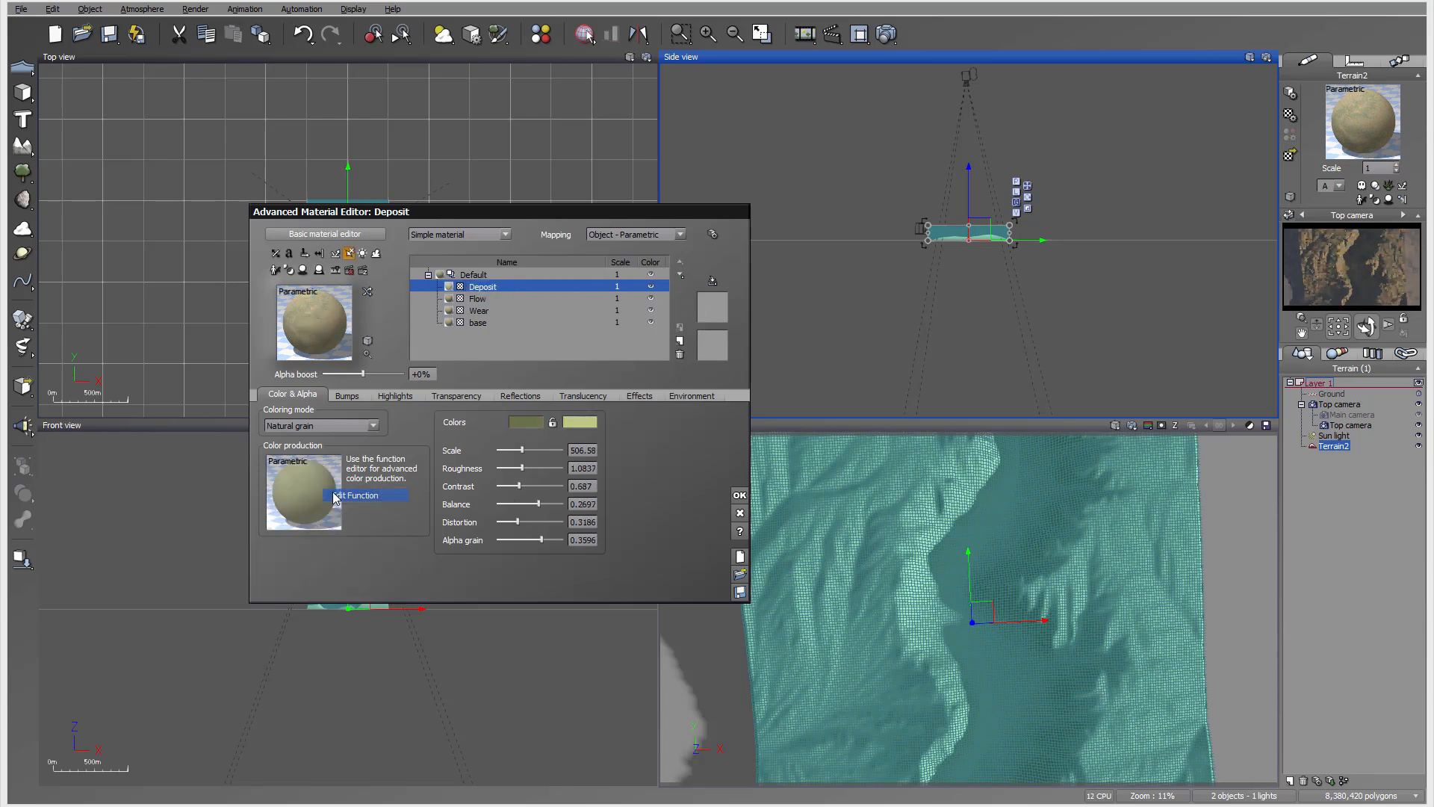
click(321, 493)
click(653, 378)
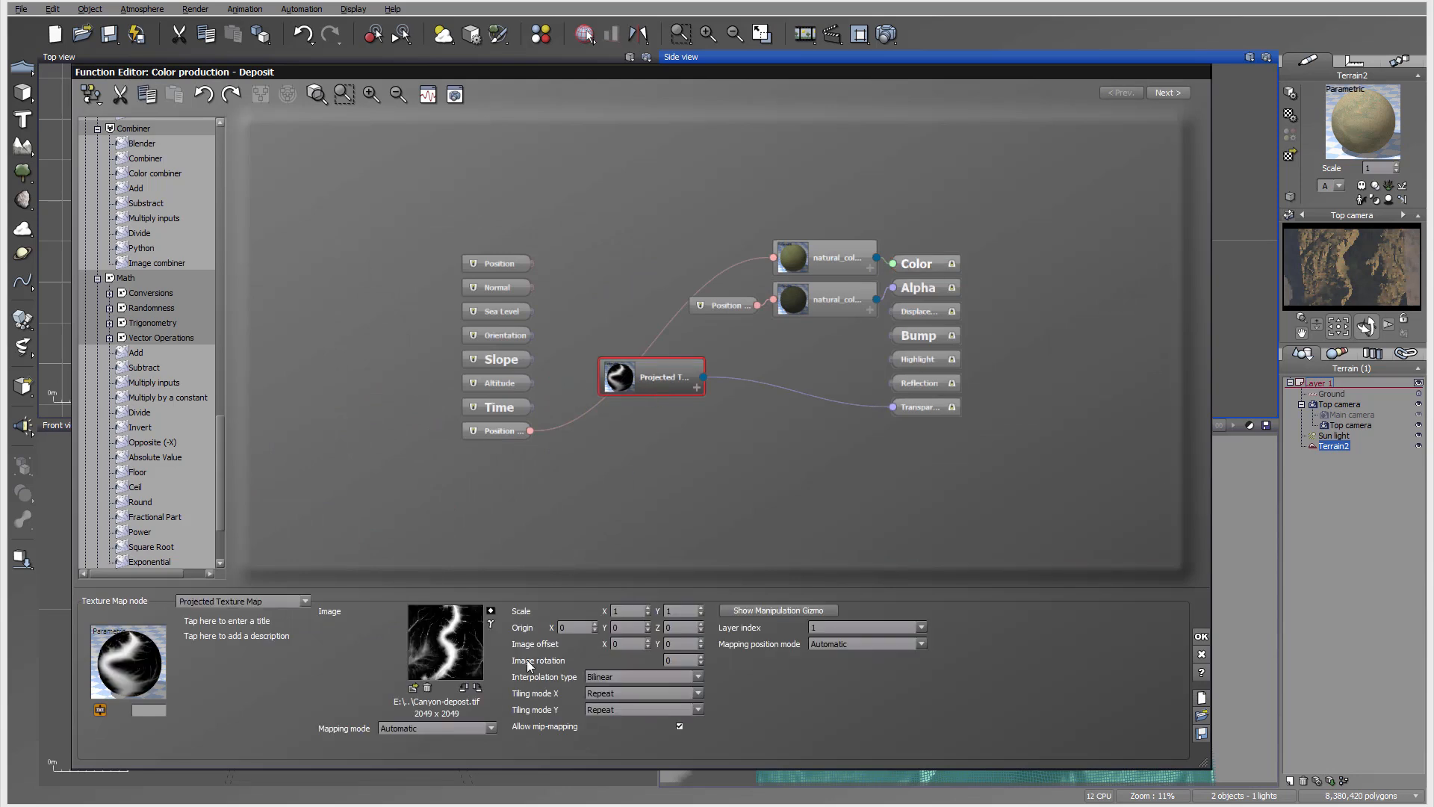
click(492, 610)
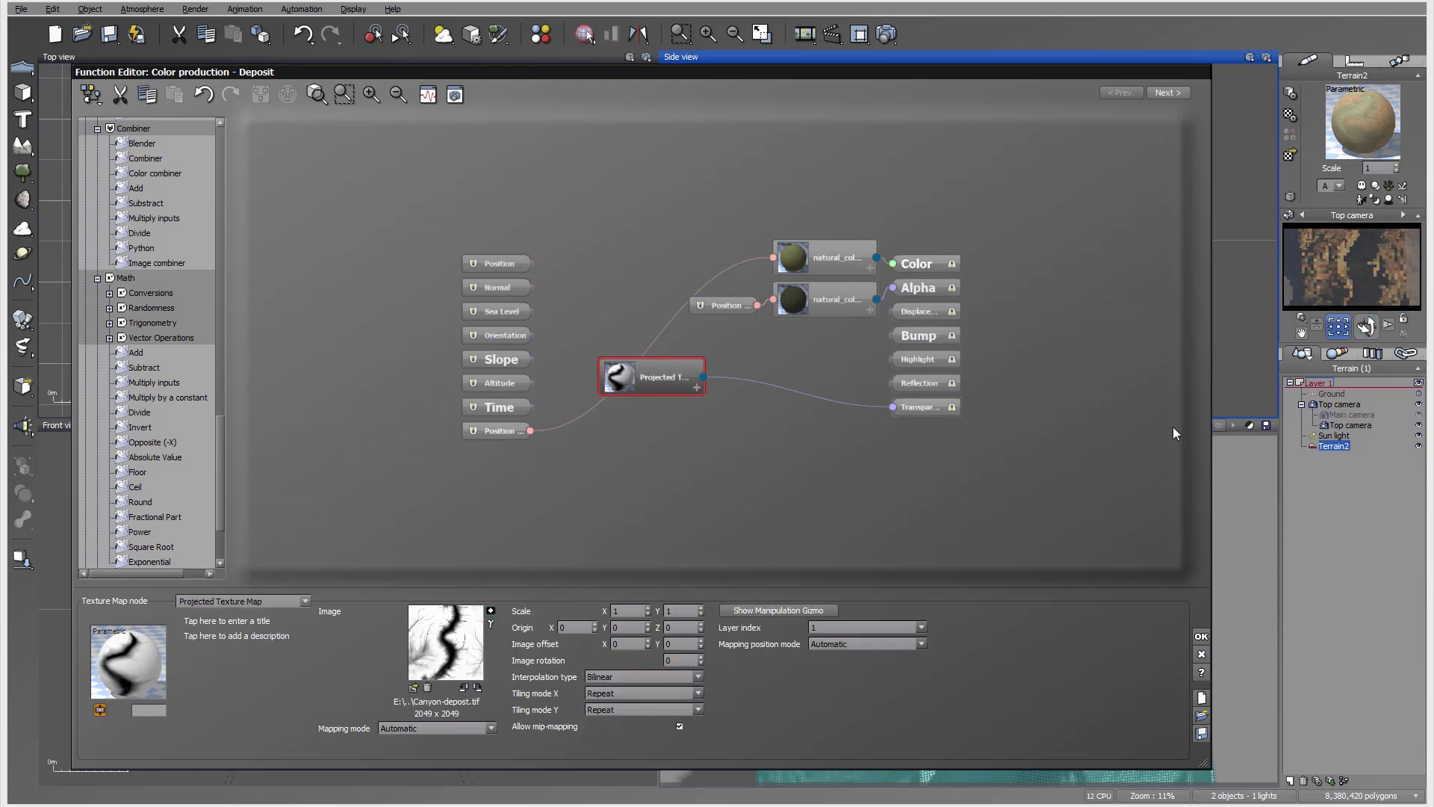
key(Return)
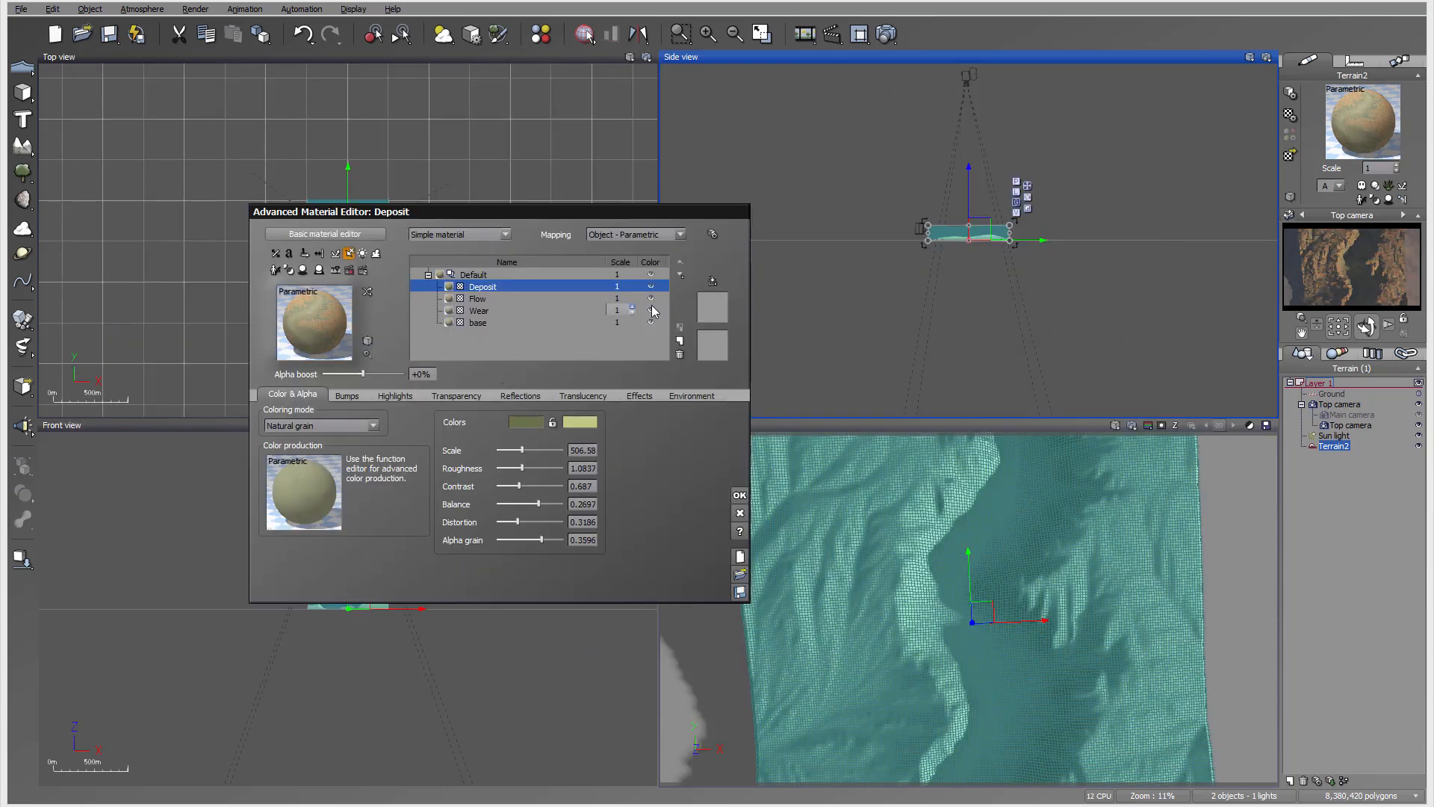
click(680, 276)
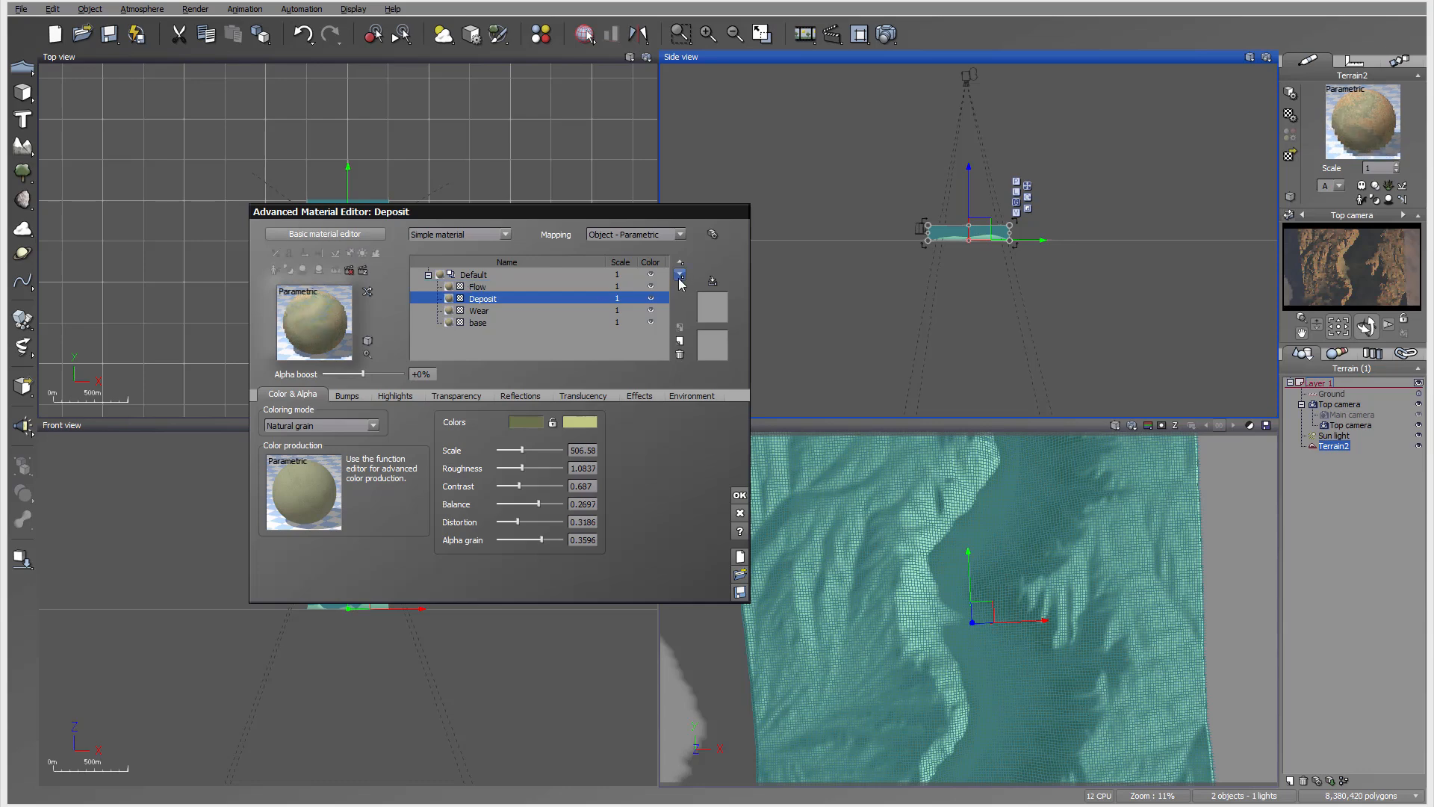
click(739, 493)
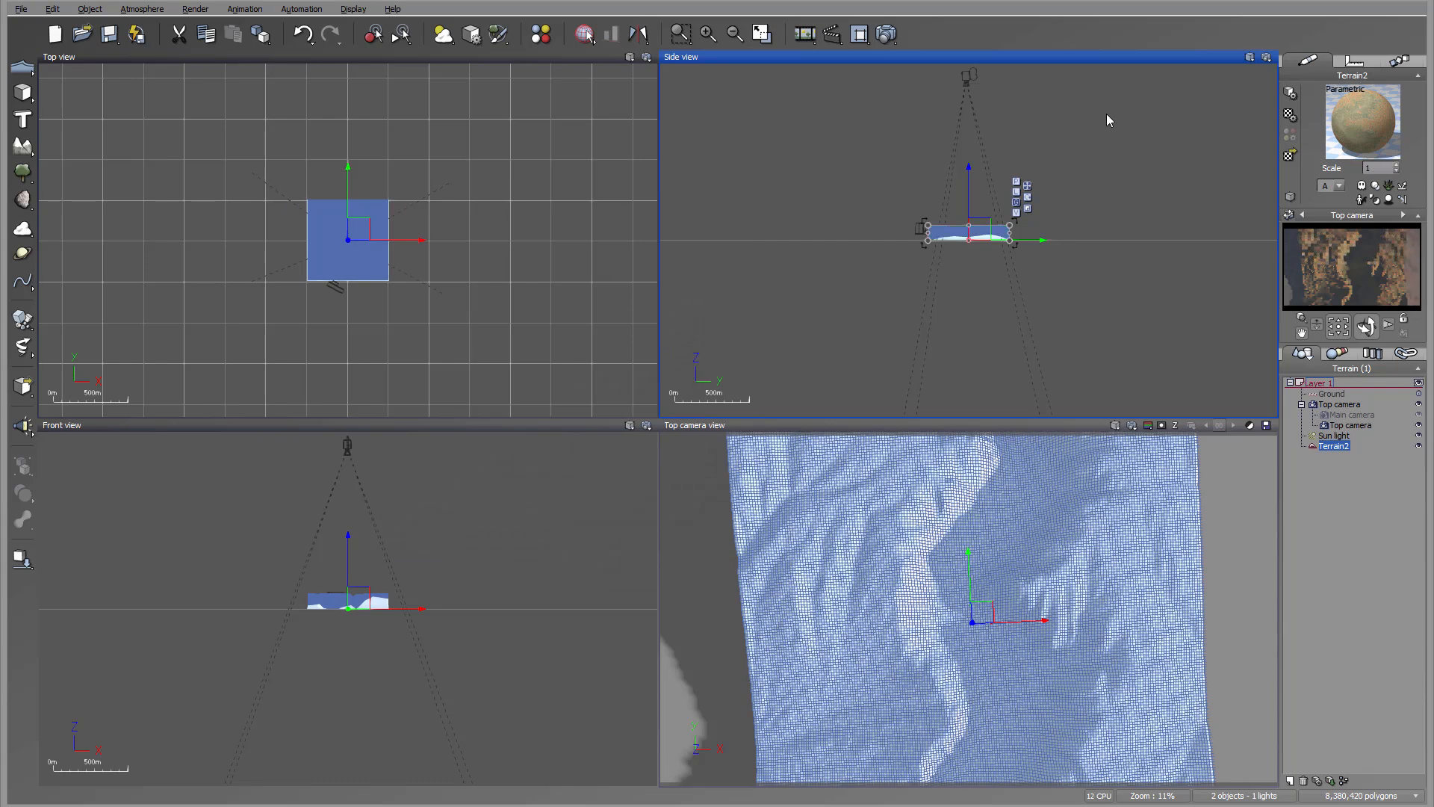
Step: Render the terrain from the top camera, accept the post render options and examine the layered materials
click(887, 34)
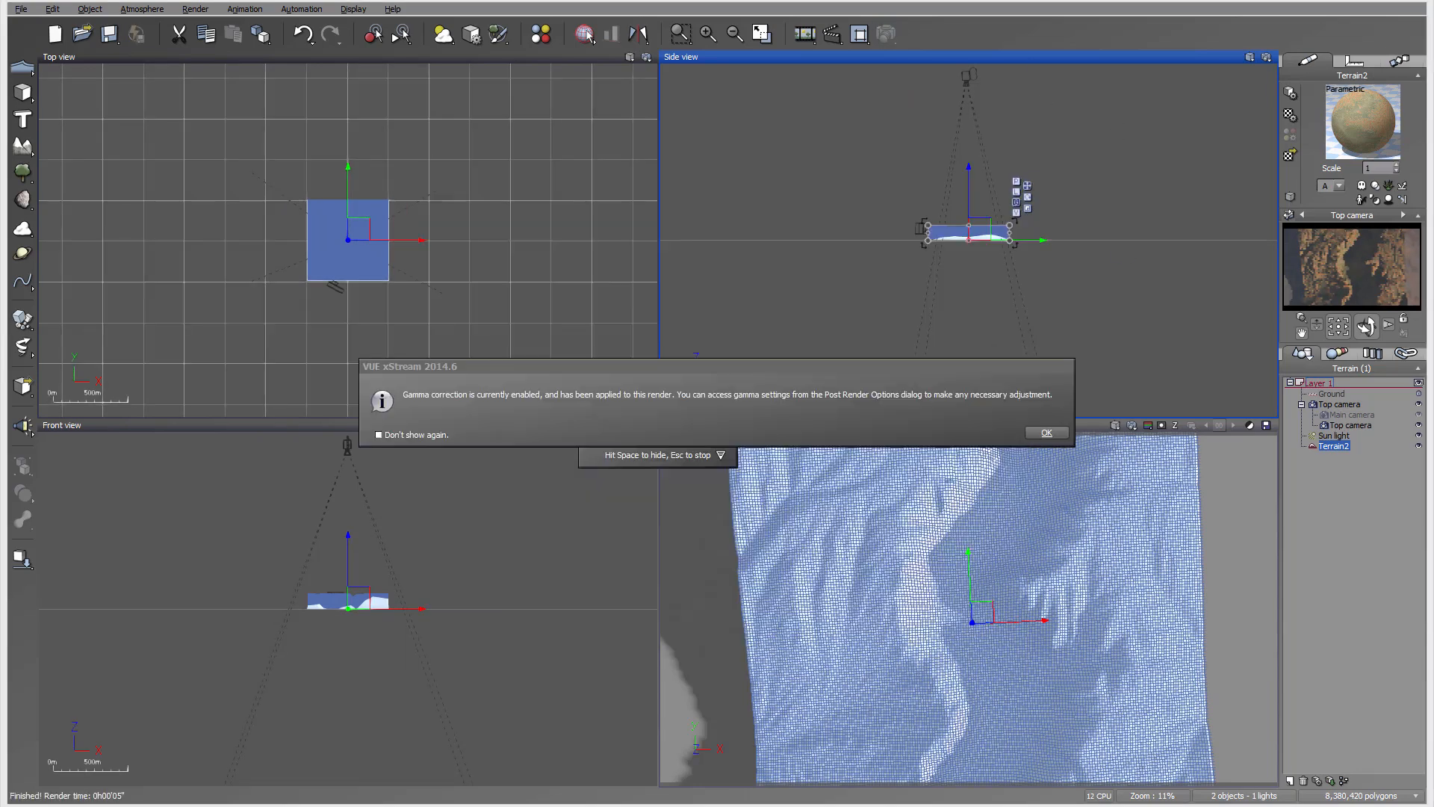
click(1045, 433)
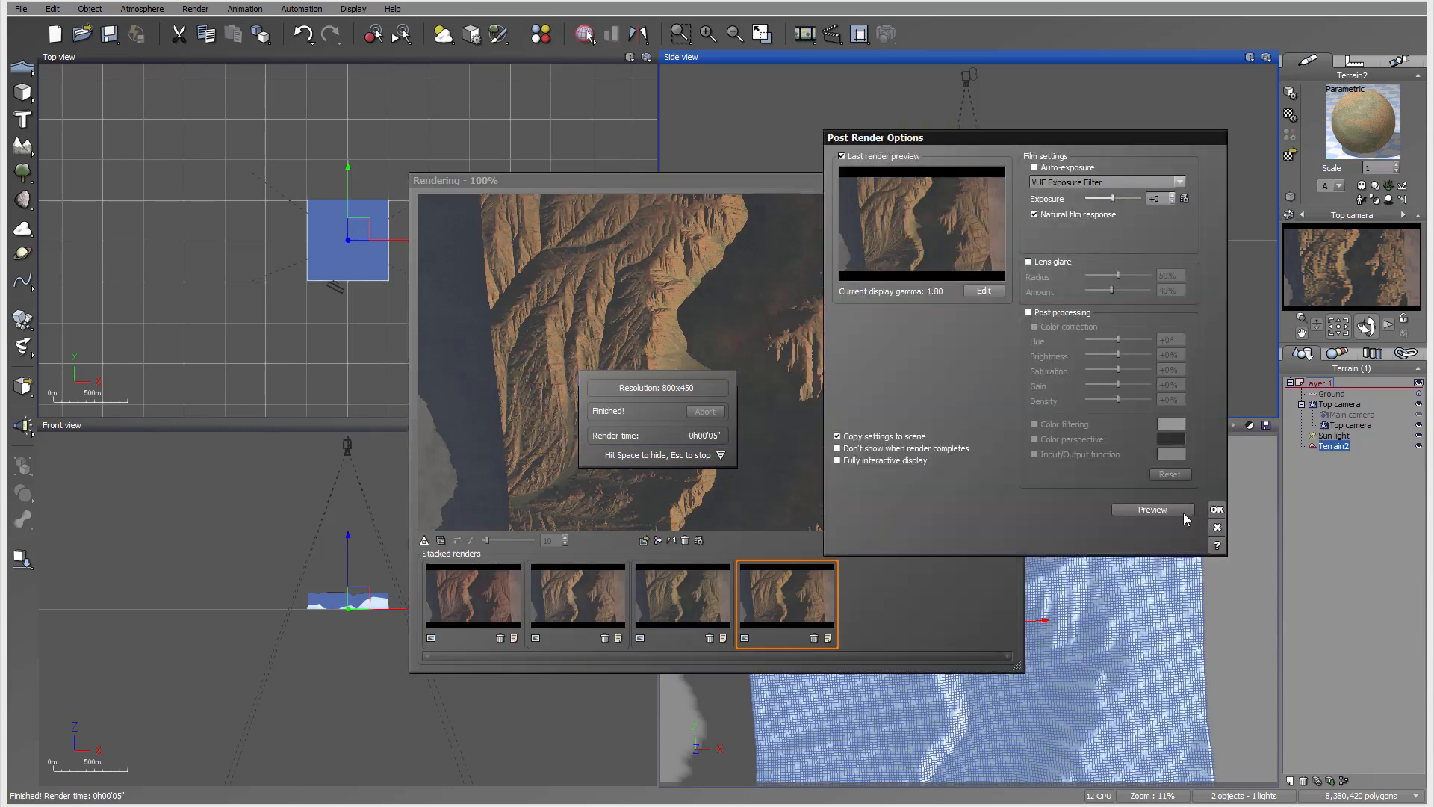
click(1217, 509)
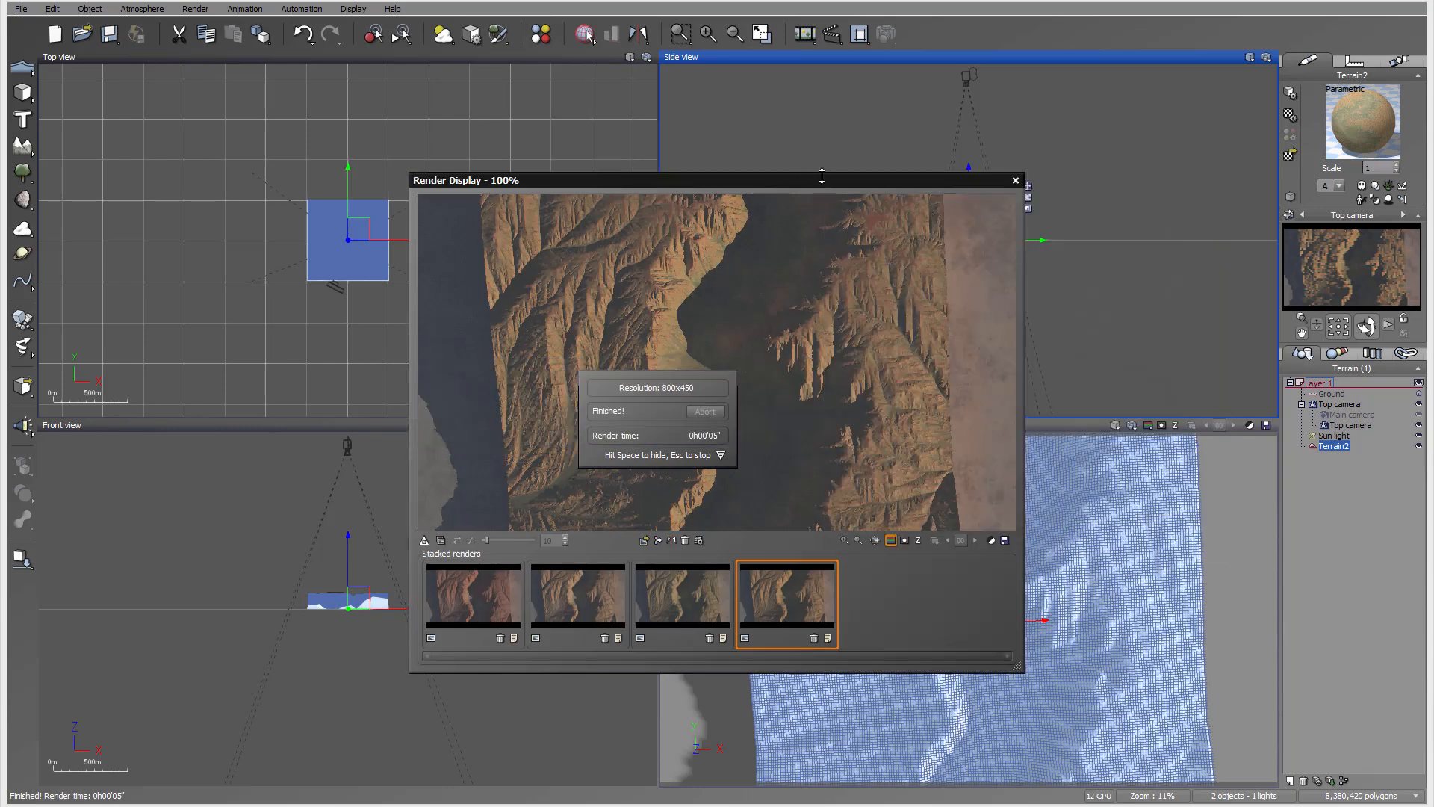
drag(822, 178, 771, 117)
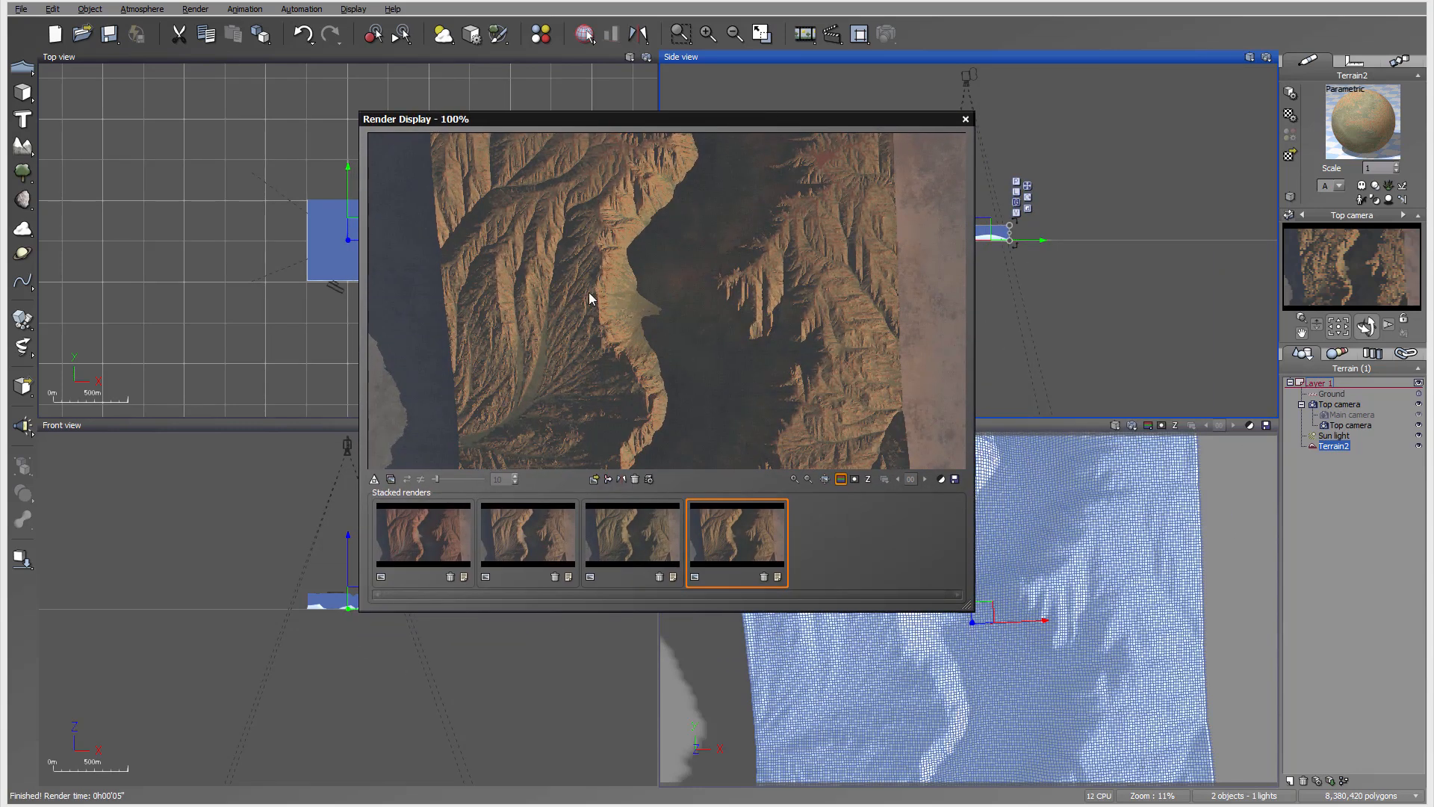
click(966, 120)
Step: Switch to the main camera, move it back and sideways at a height of 149.4 m, and tilt it down toward the canyon
click(1338, 404)
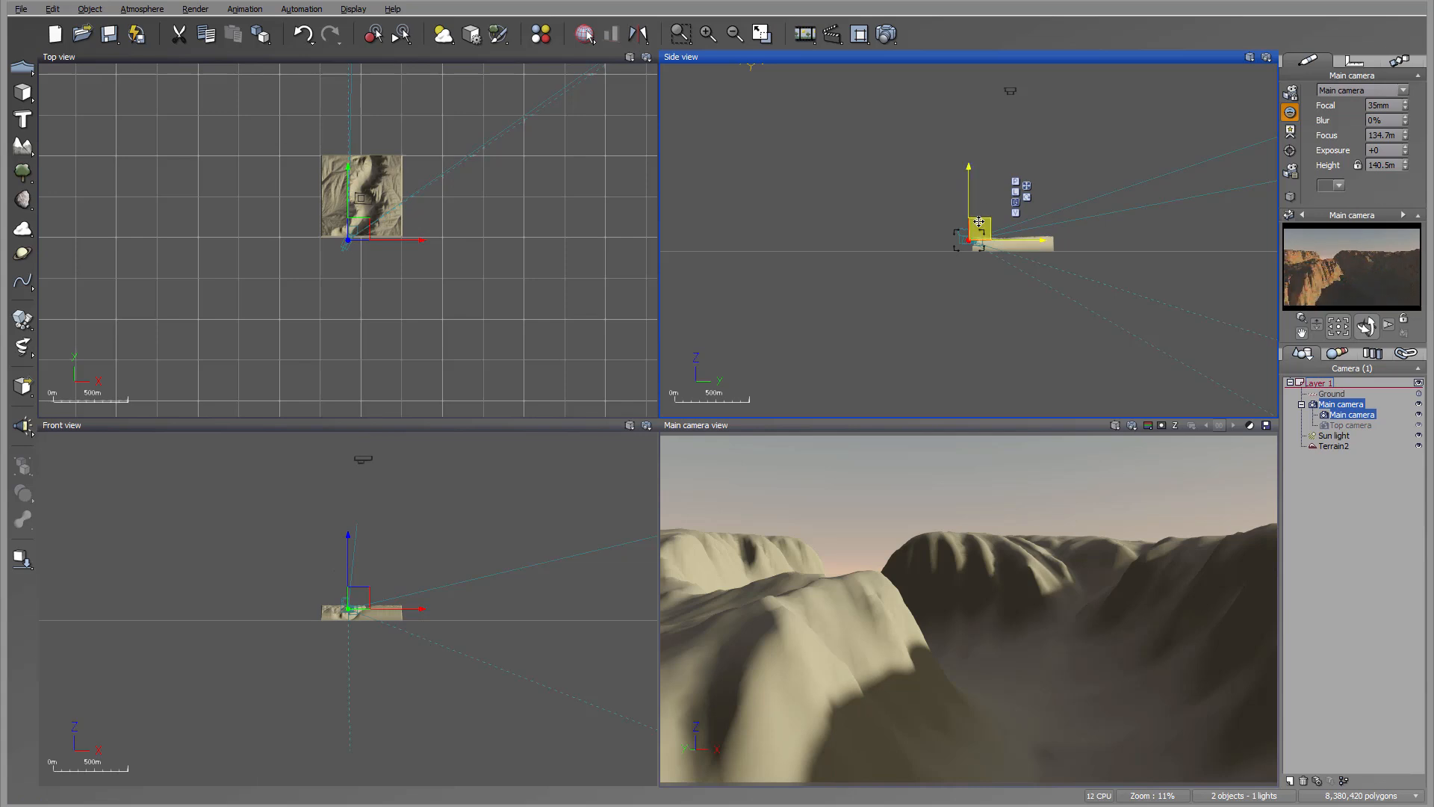
scroll(979, 221, up, 5)
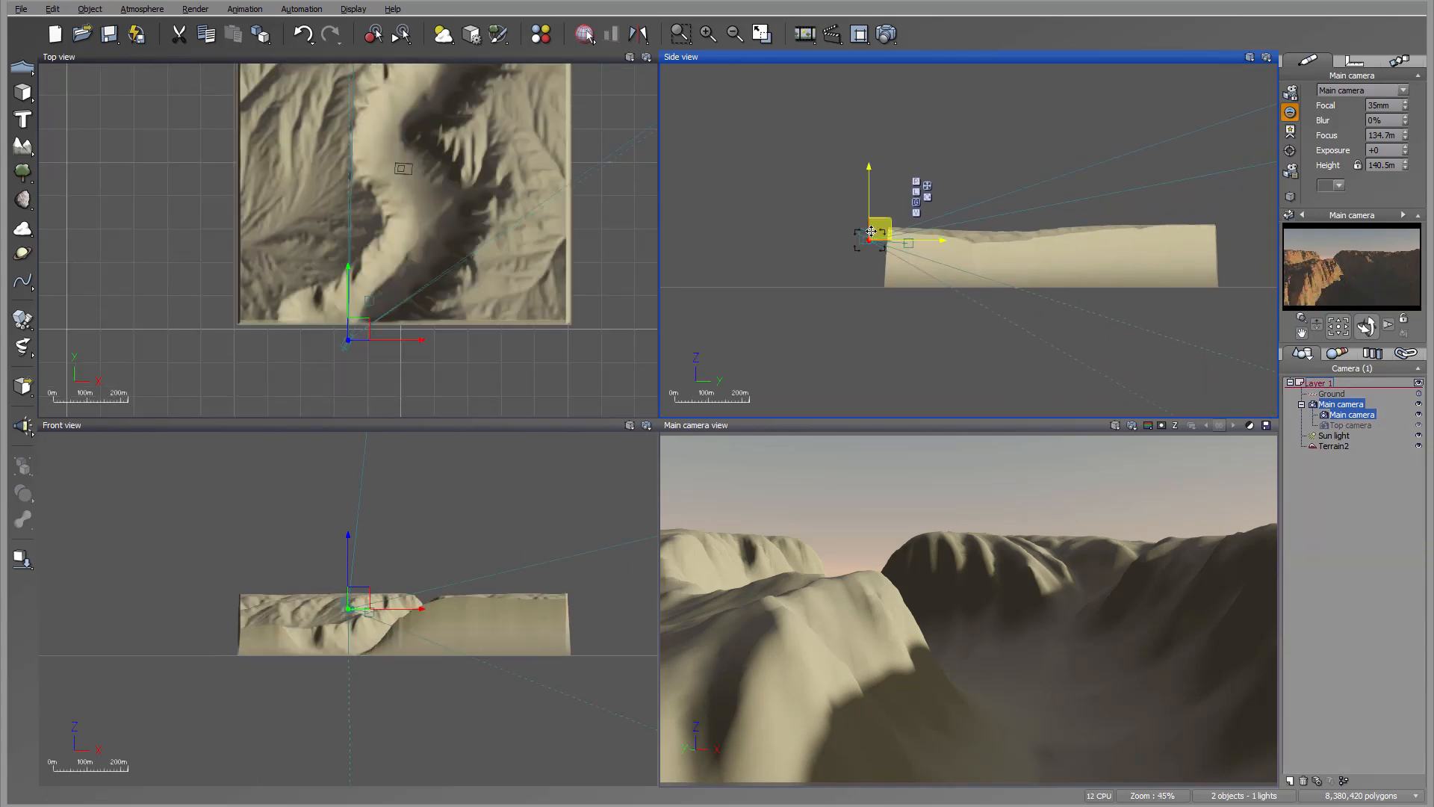
drag(871, 232, 852, 229)
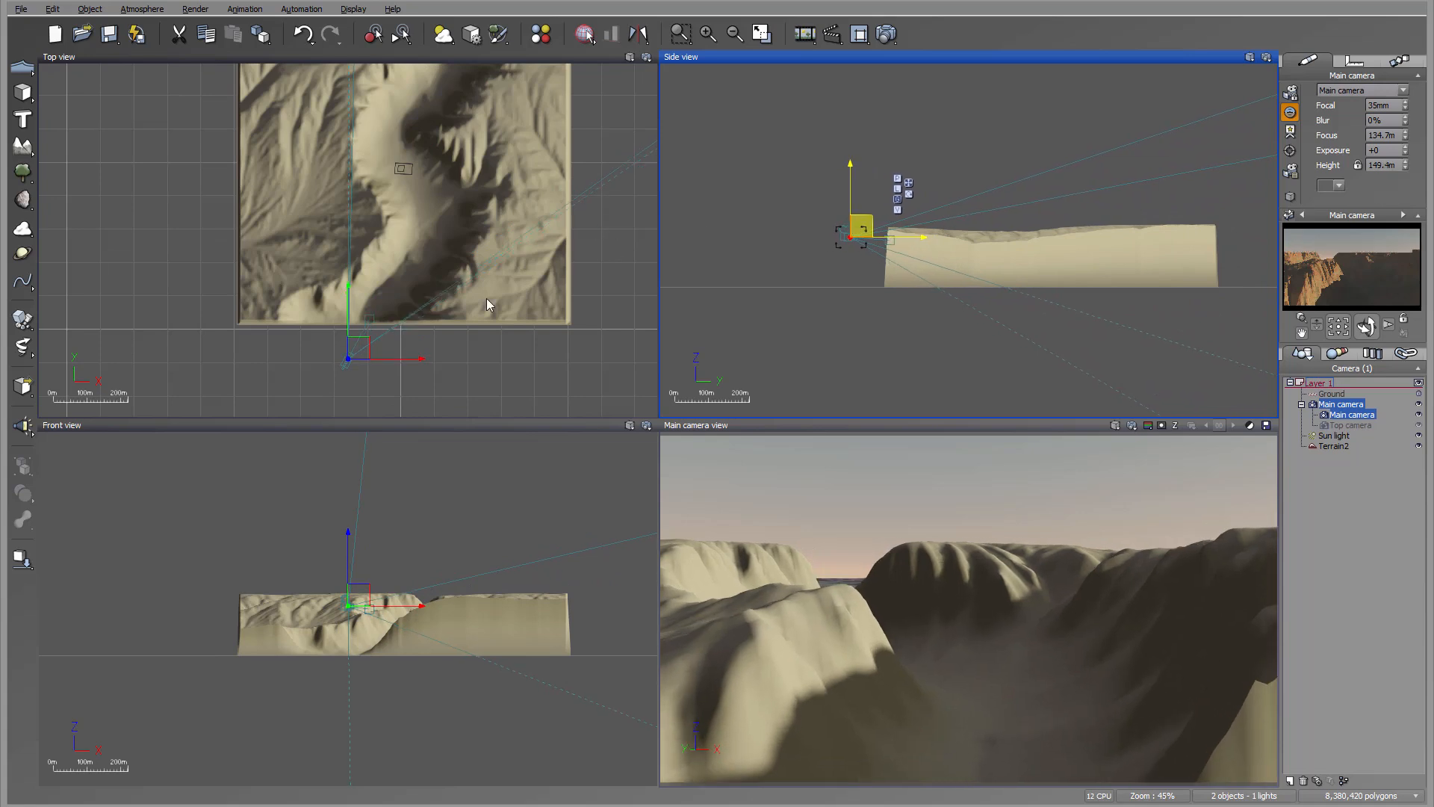
drag(361, 345, 334, 349)
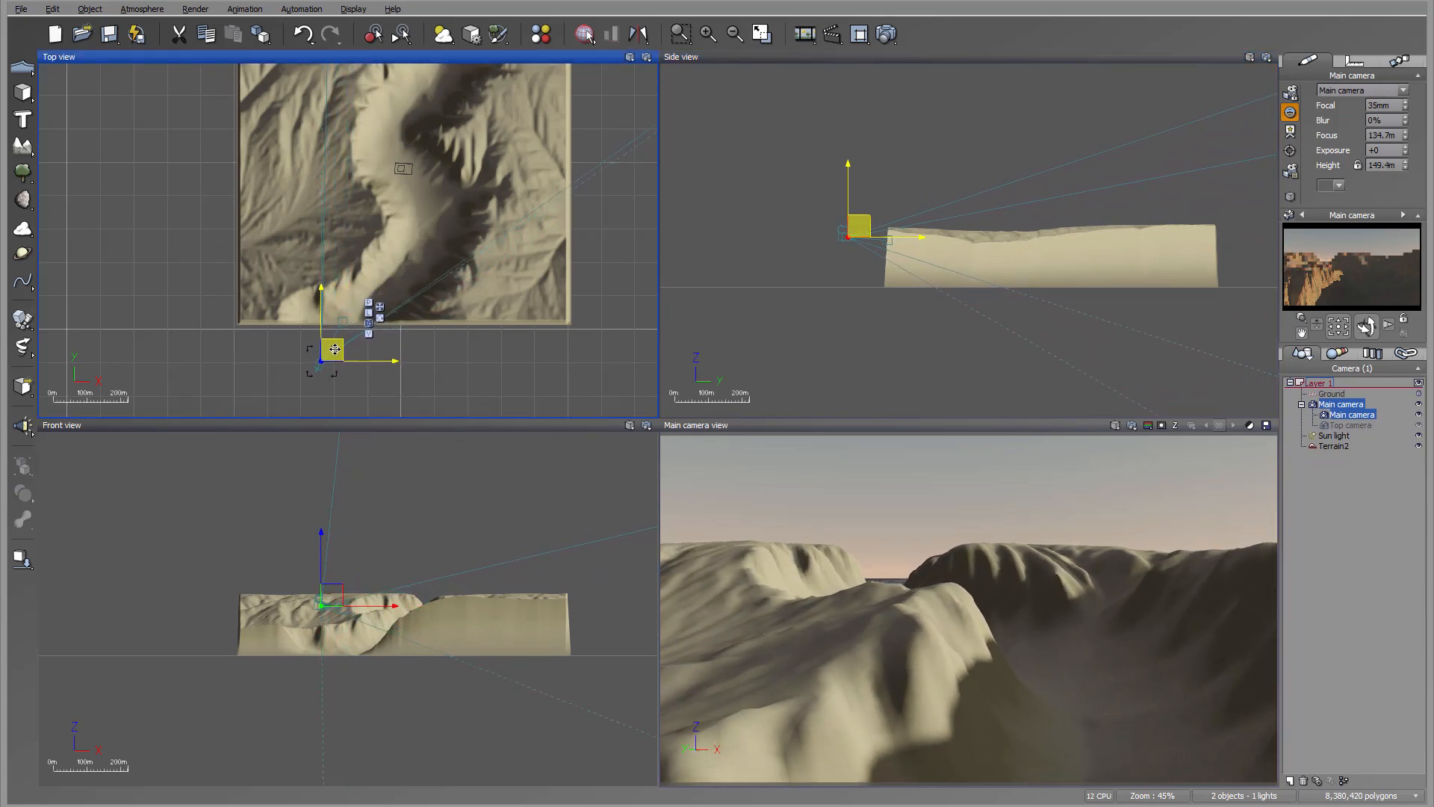
drag(1366, 327, 1366, 345)
Step: Render the canyon from the main camera, accept the post render options and inspect the material layers
click(887, 33)
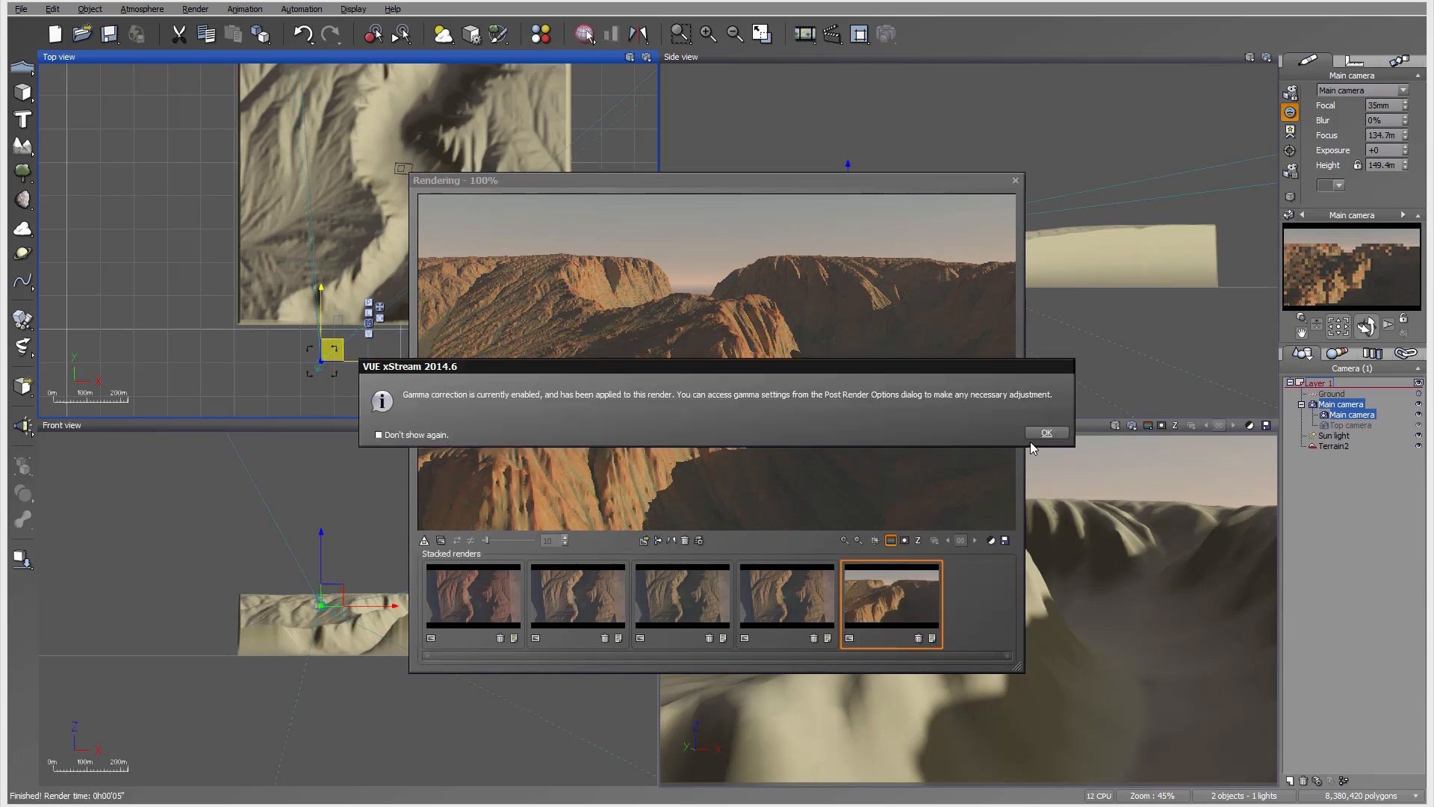
click(1045, 434)
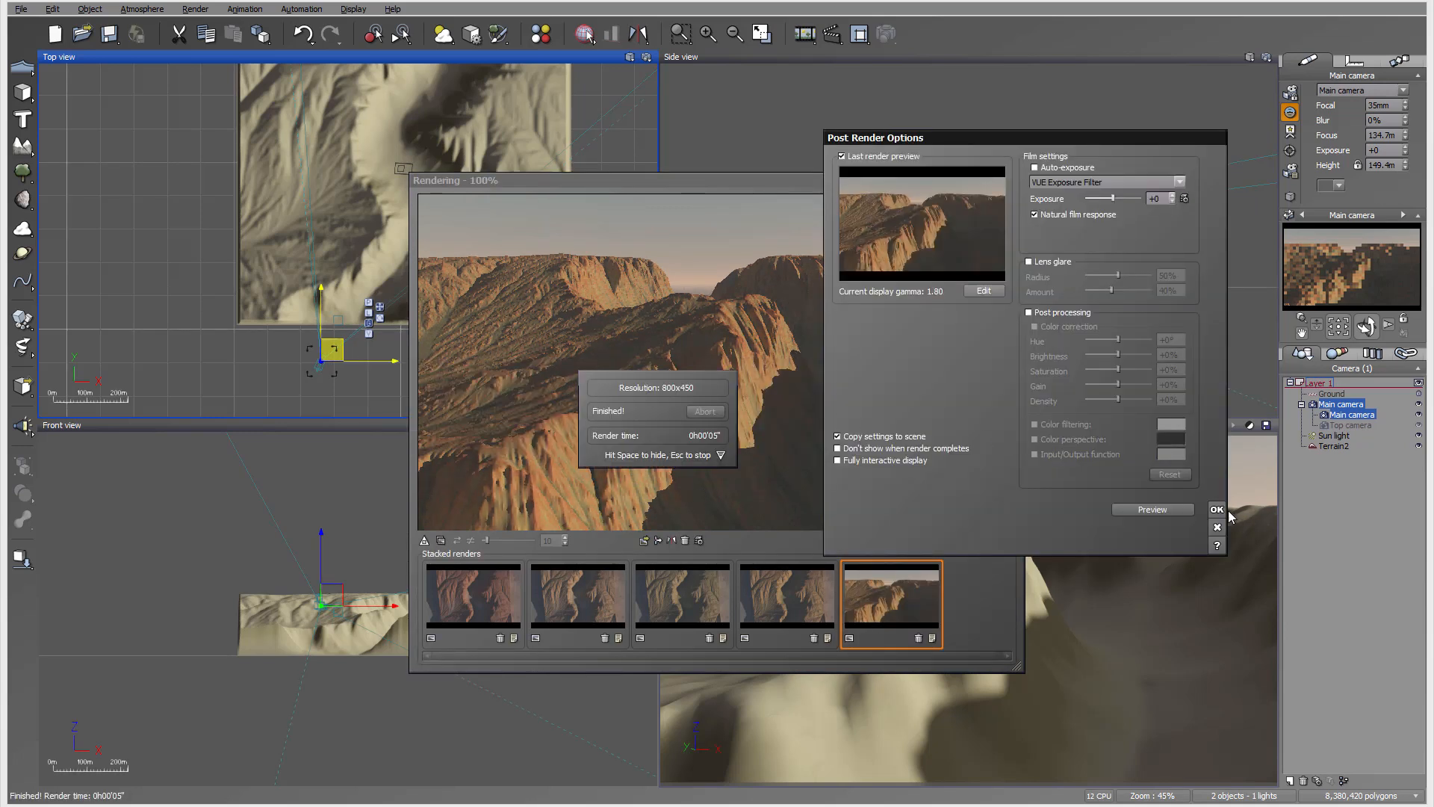
click(1217, 510)
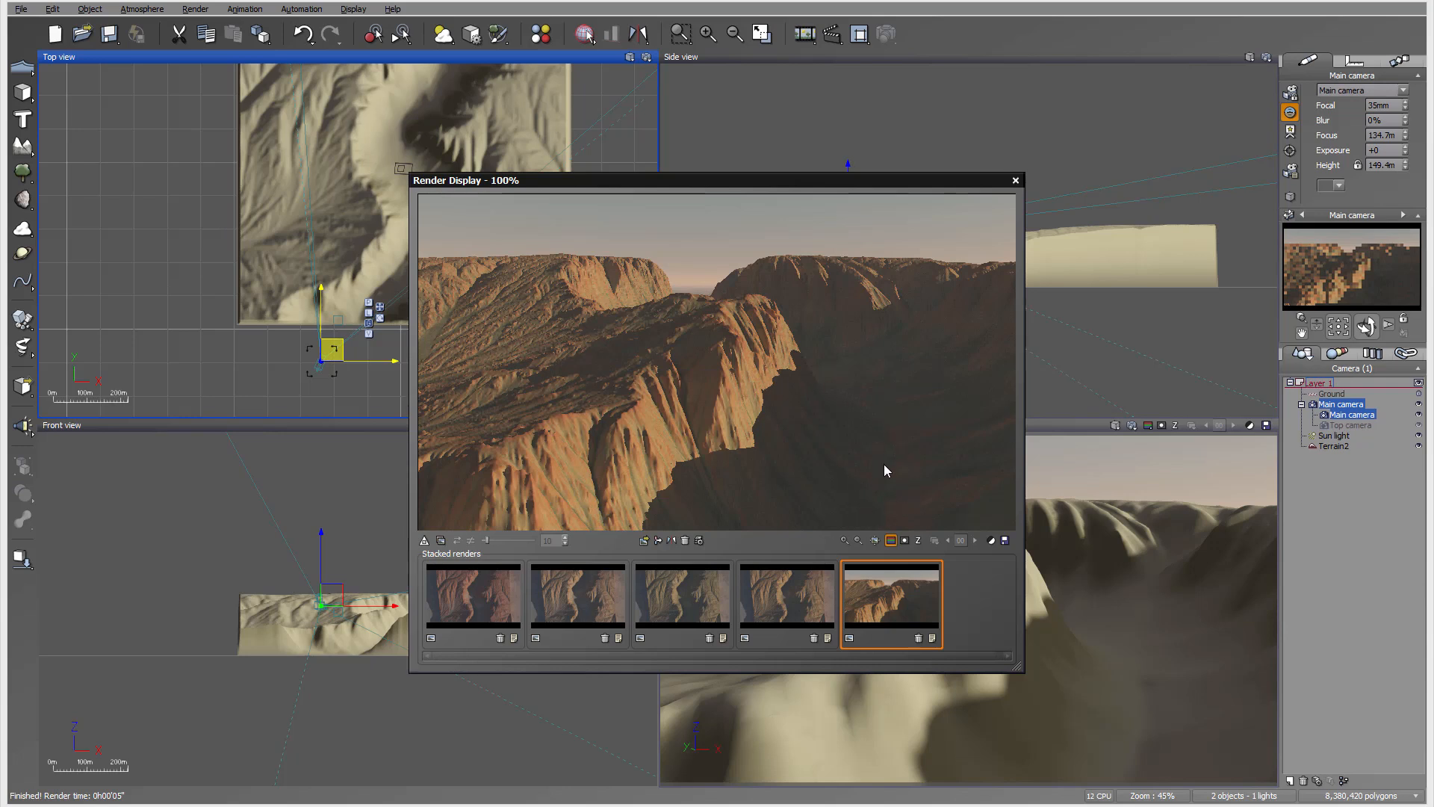
click(1014, 180)
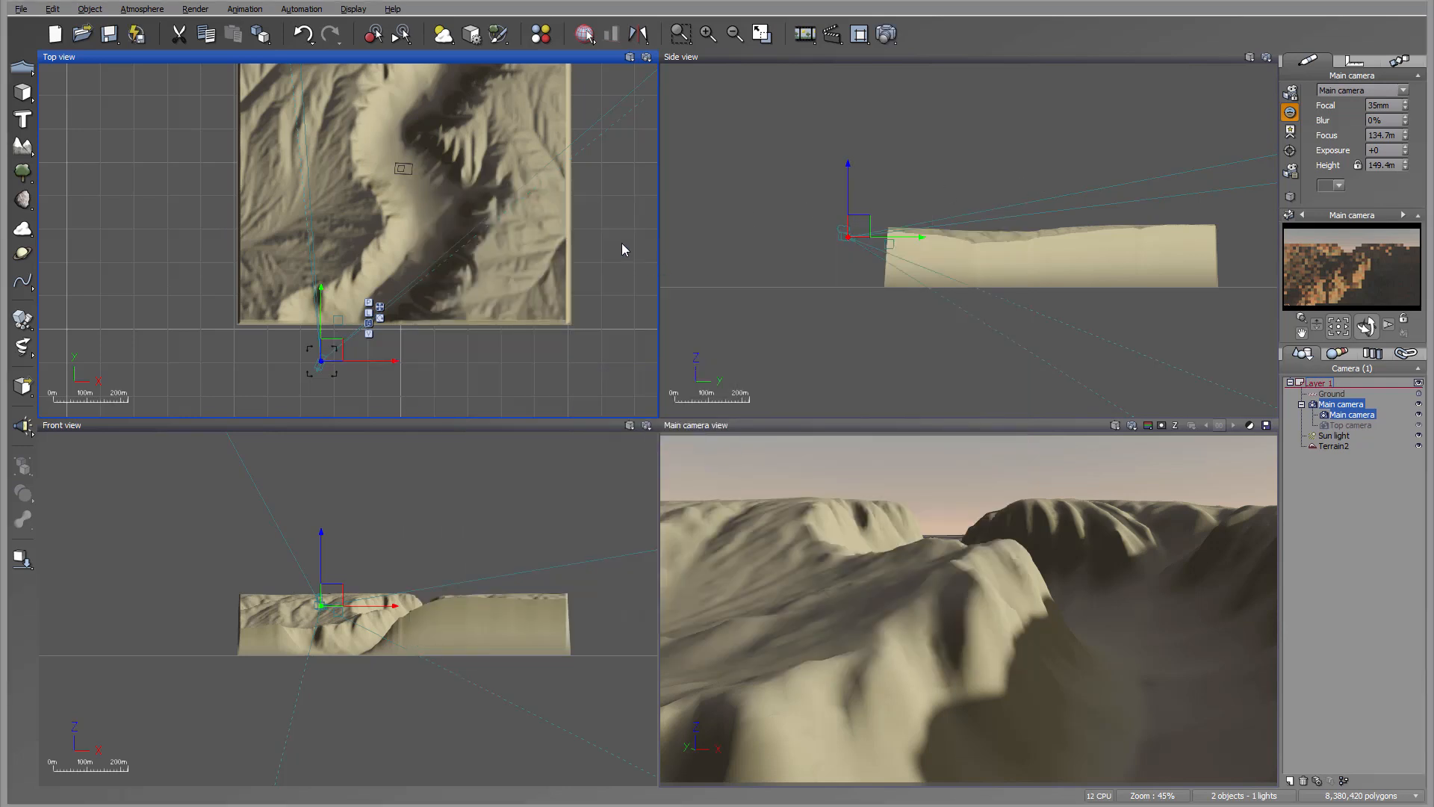
Step: Open Terrain2's material and change the Wear layer's type to EcoSystem/Particles
right_drag(578, 259, 574, 295)
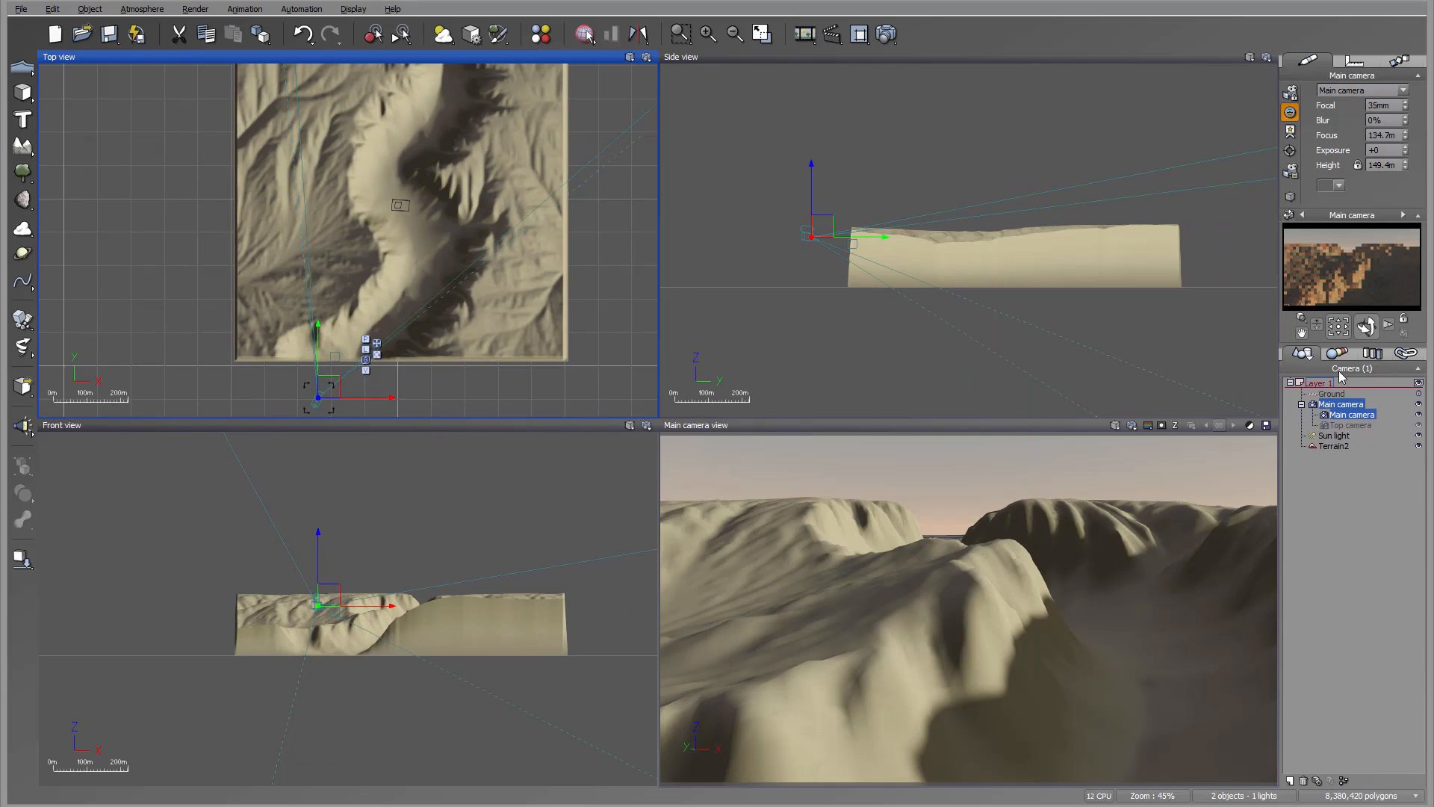
click(1334, 445)
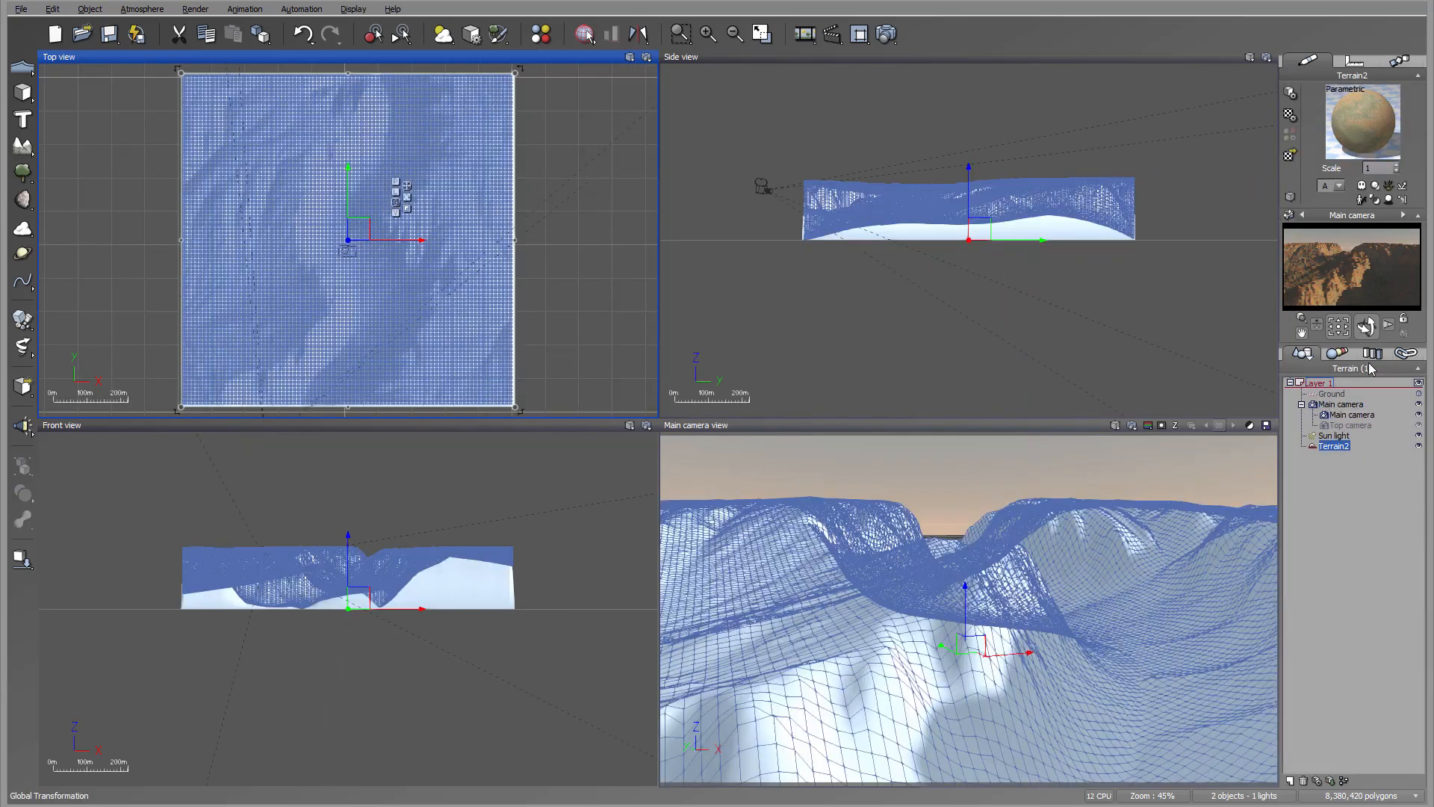
double_click(1360, 115)
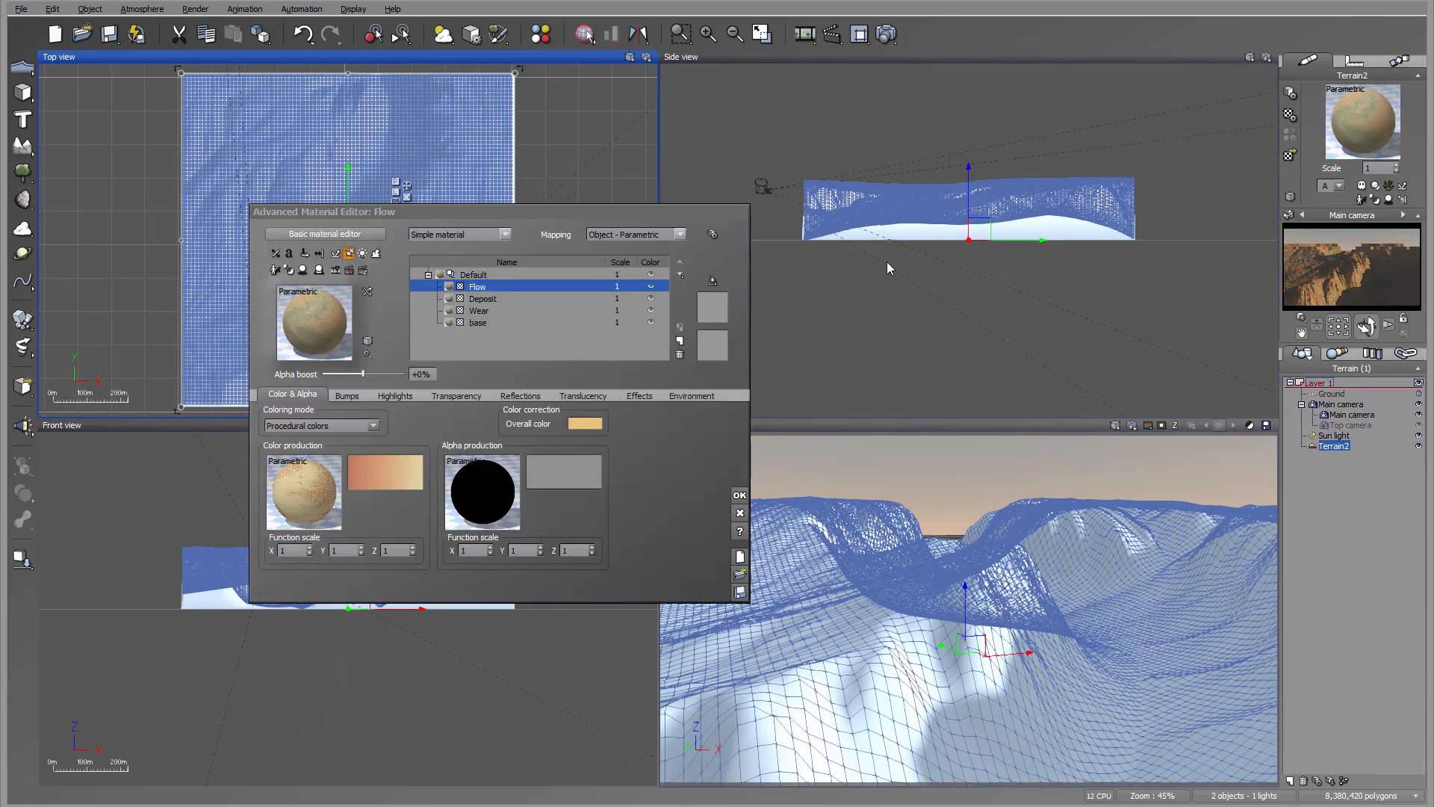
double_click(491, 310)
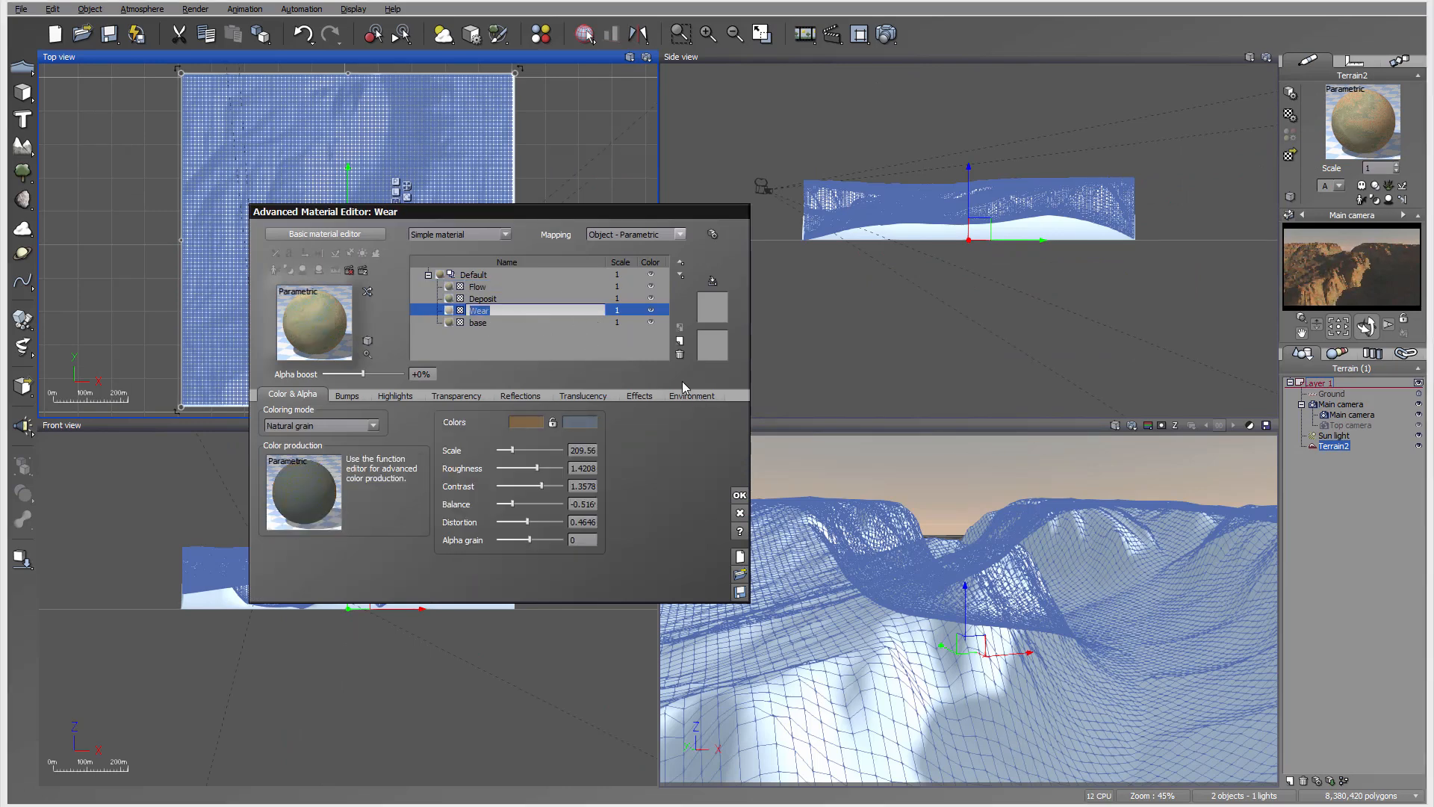
click(506, 234)
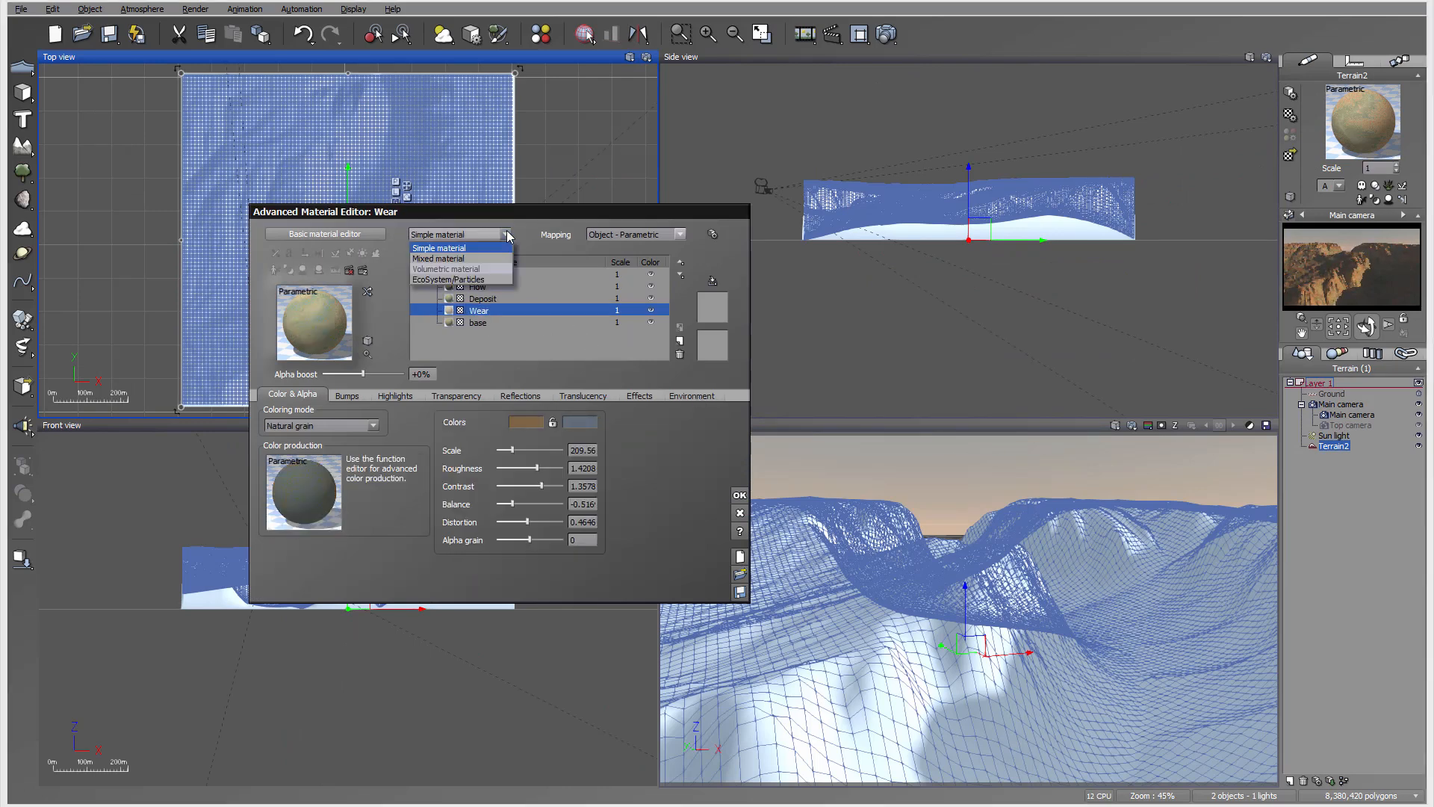
click(470, 279)
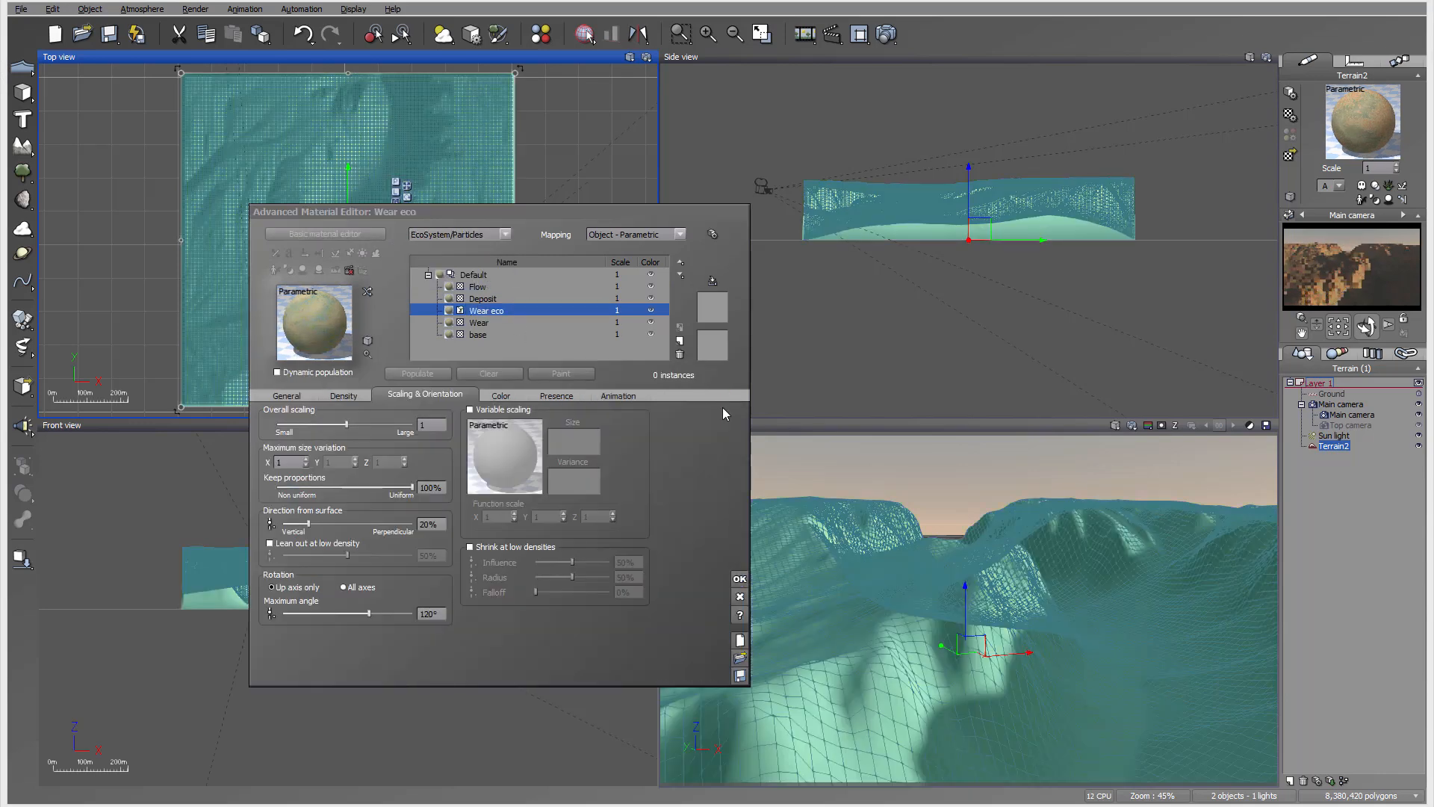
Step: Enable variable density for the Wear eco layer and open its density function for editing
click(559, 395)
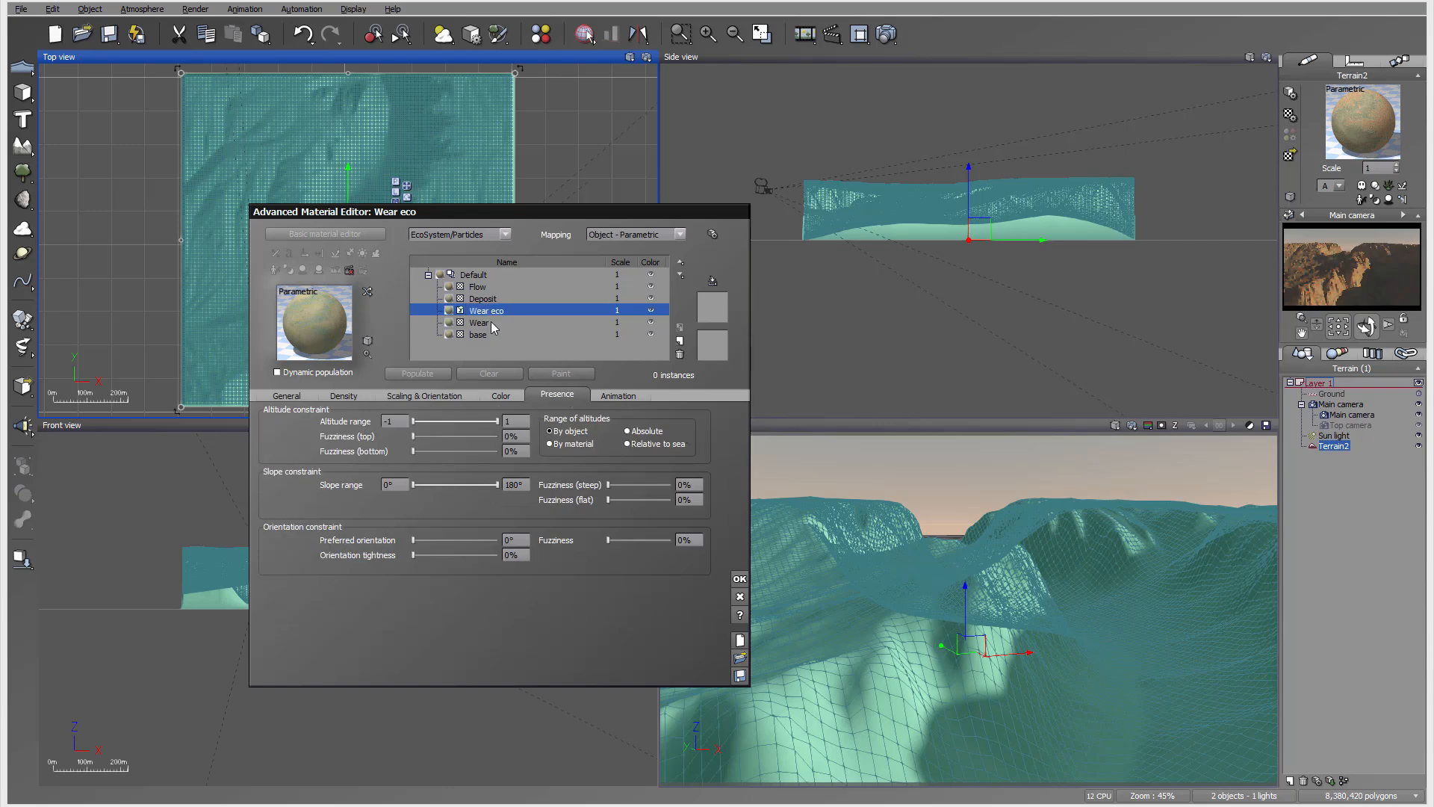
click(342, 395)
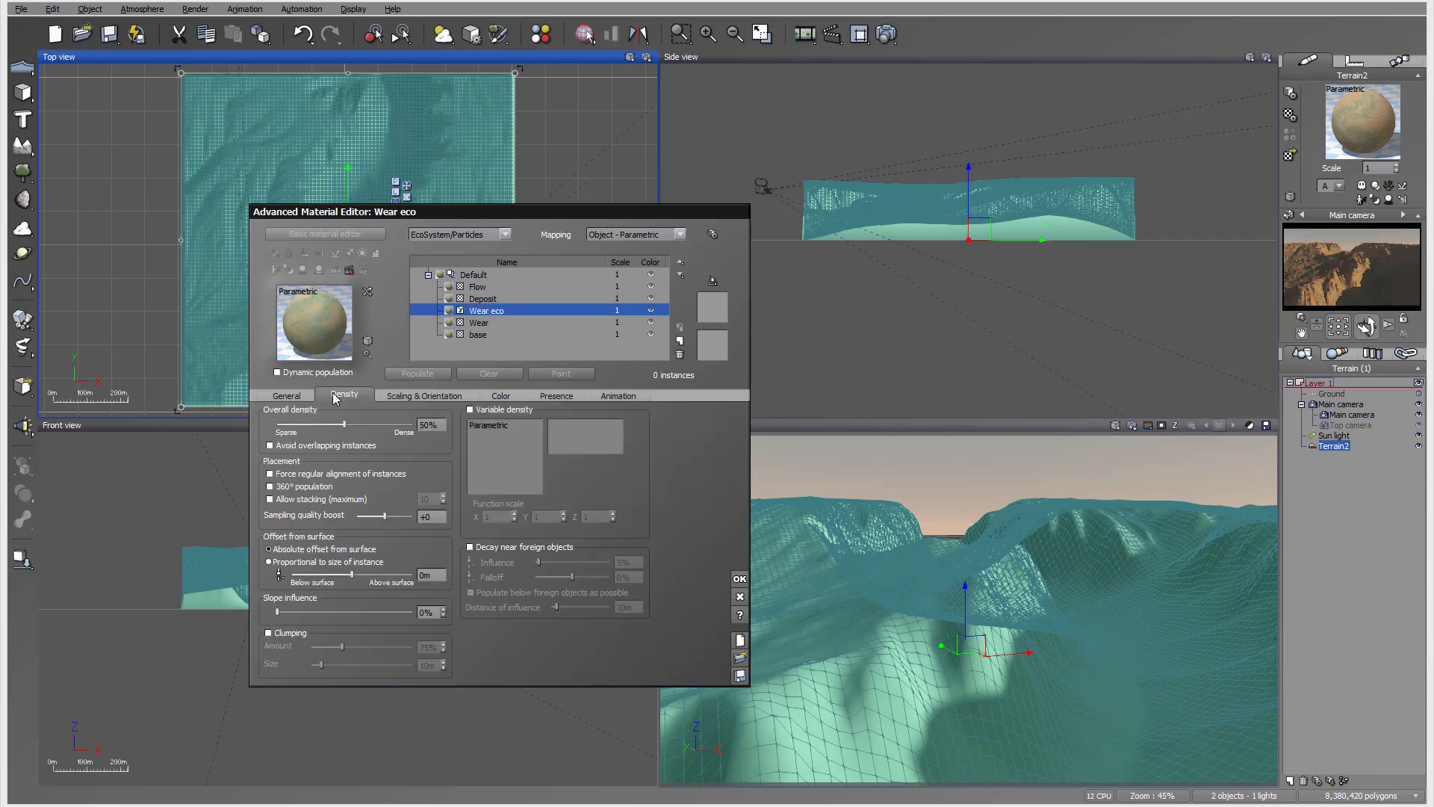
click(471, 409)
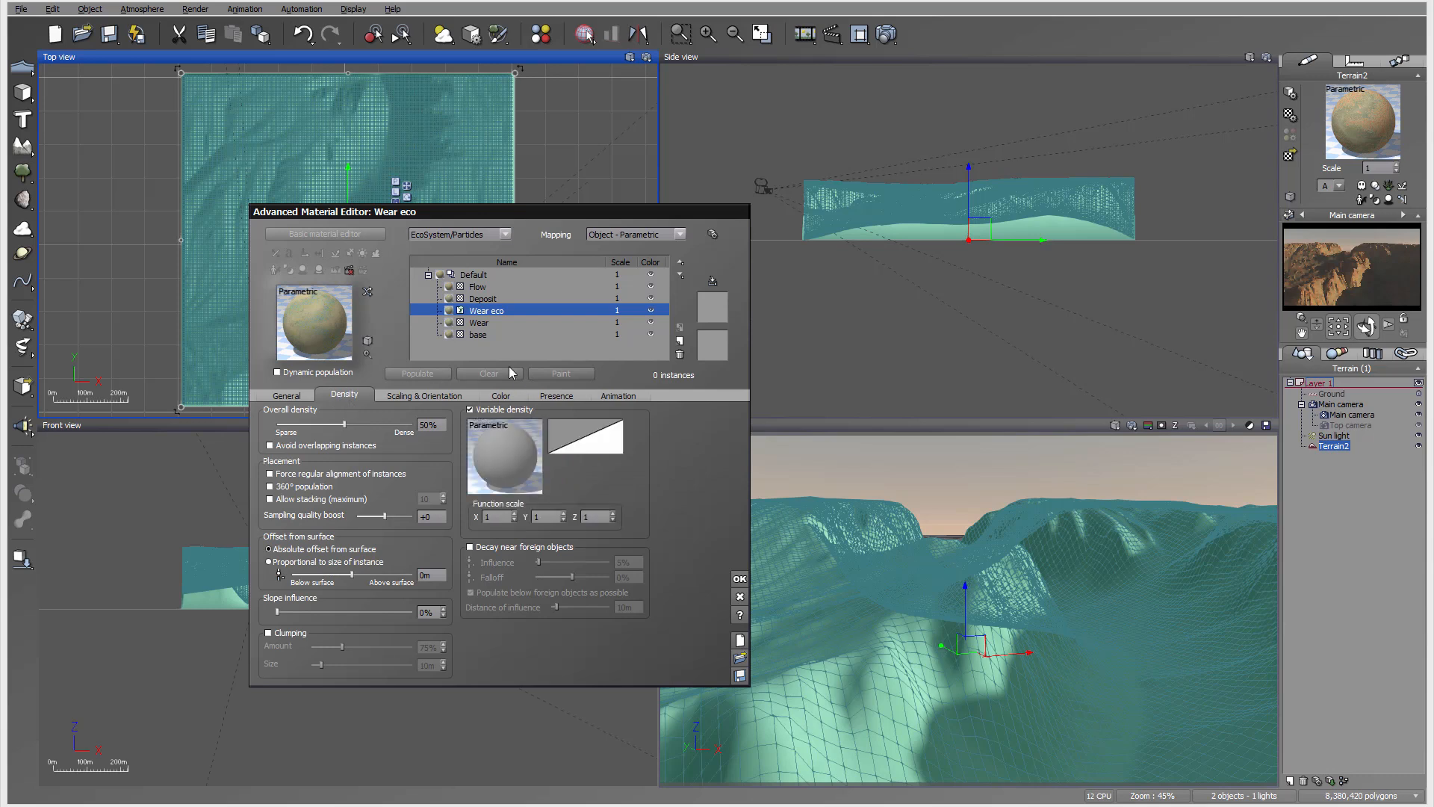
right_click(511, 454)
click(559, 466)
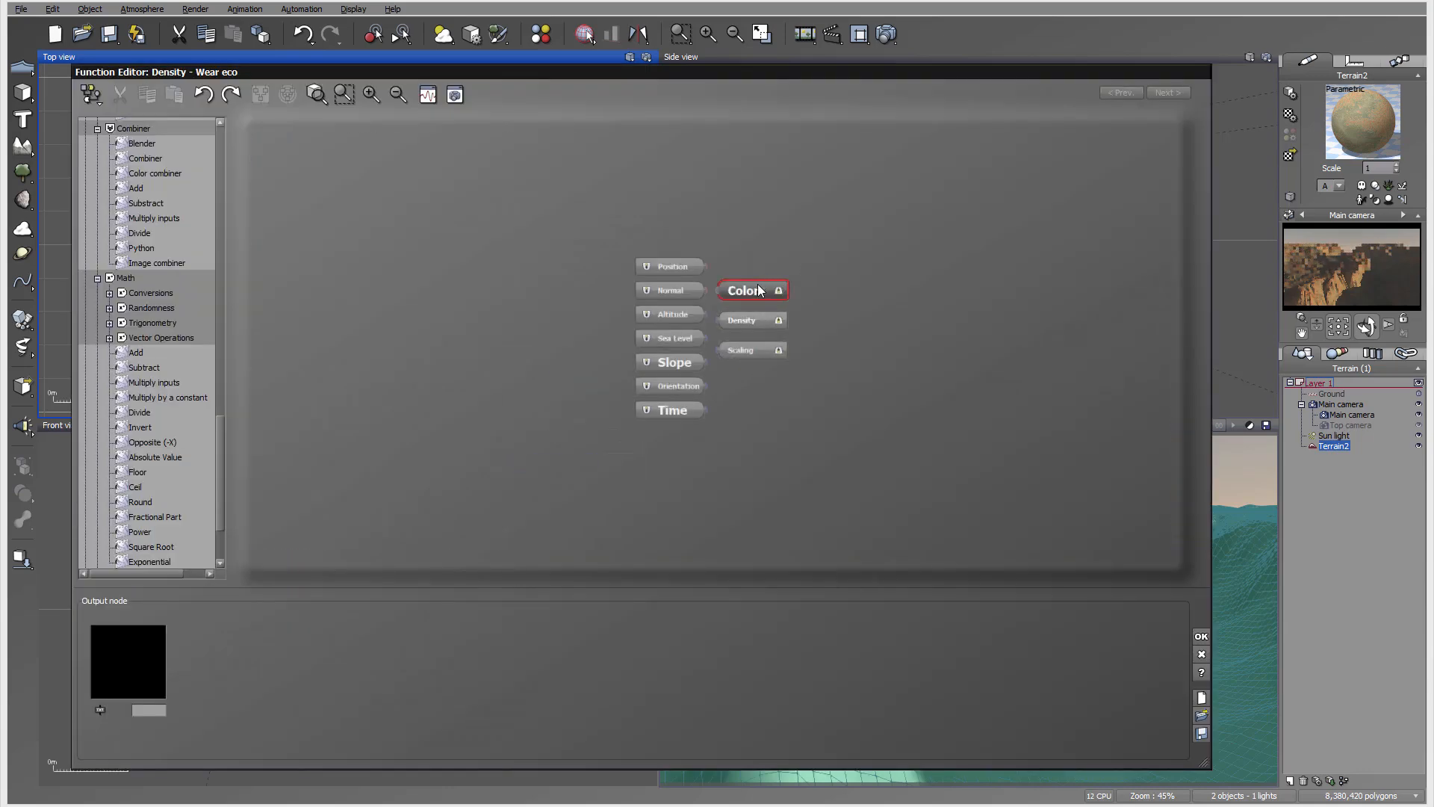
Step: Move the output nodes away from the inputs and add a Projected Texture Map node between them
drag(757, 284, 1056, 283)
click(800, 299)
right_click(800, 298)
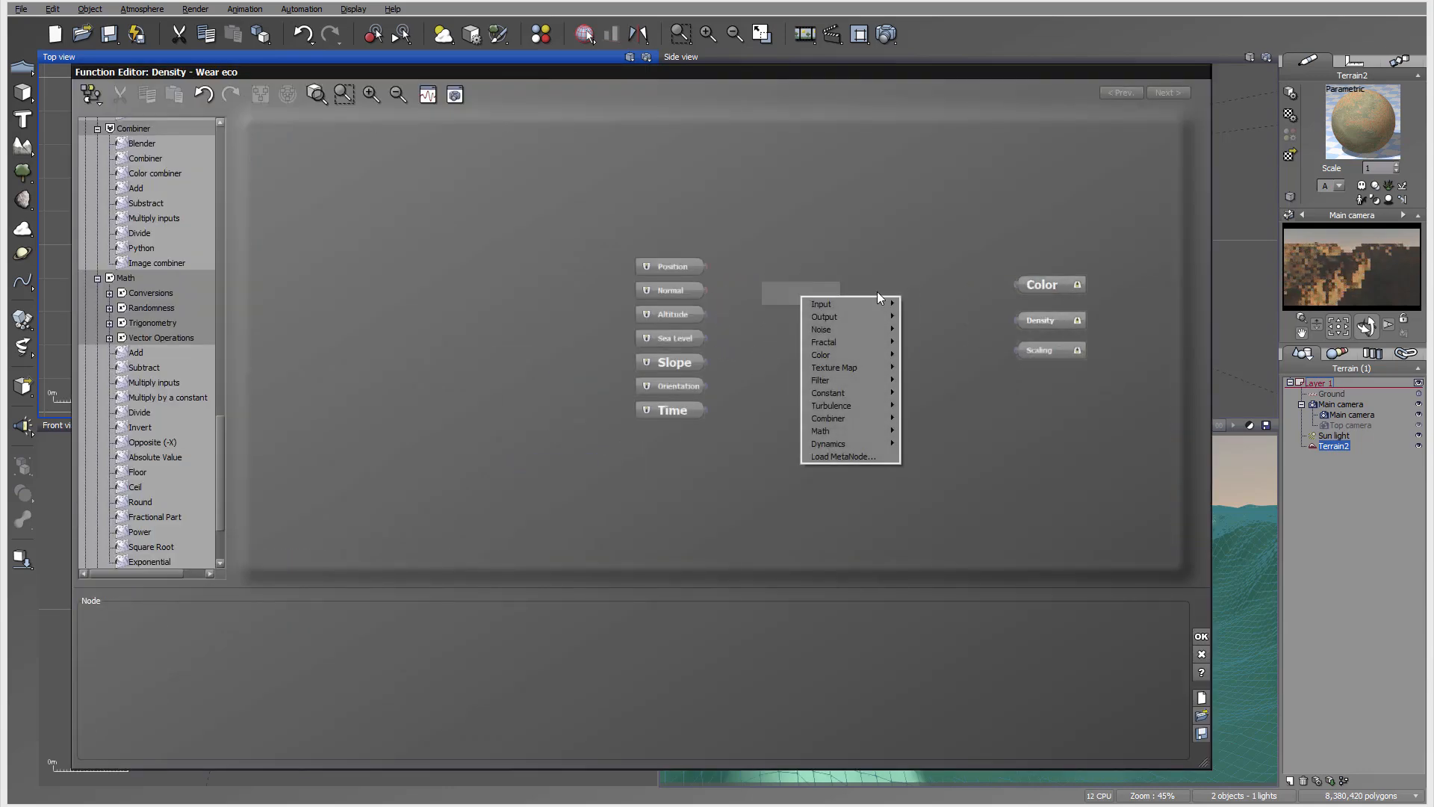
mouse_move(859, 366)
click(748, 379)
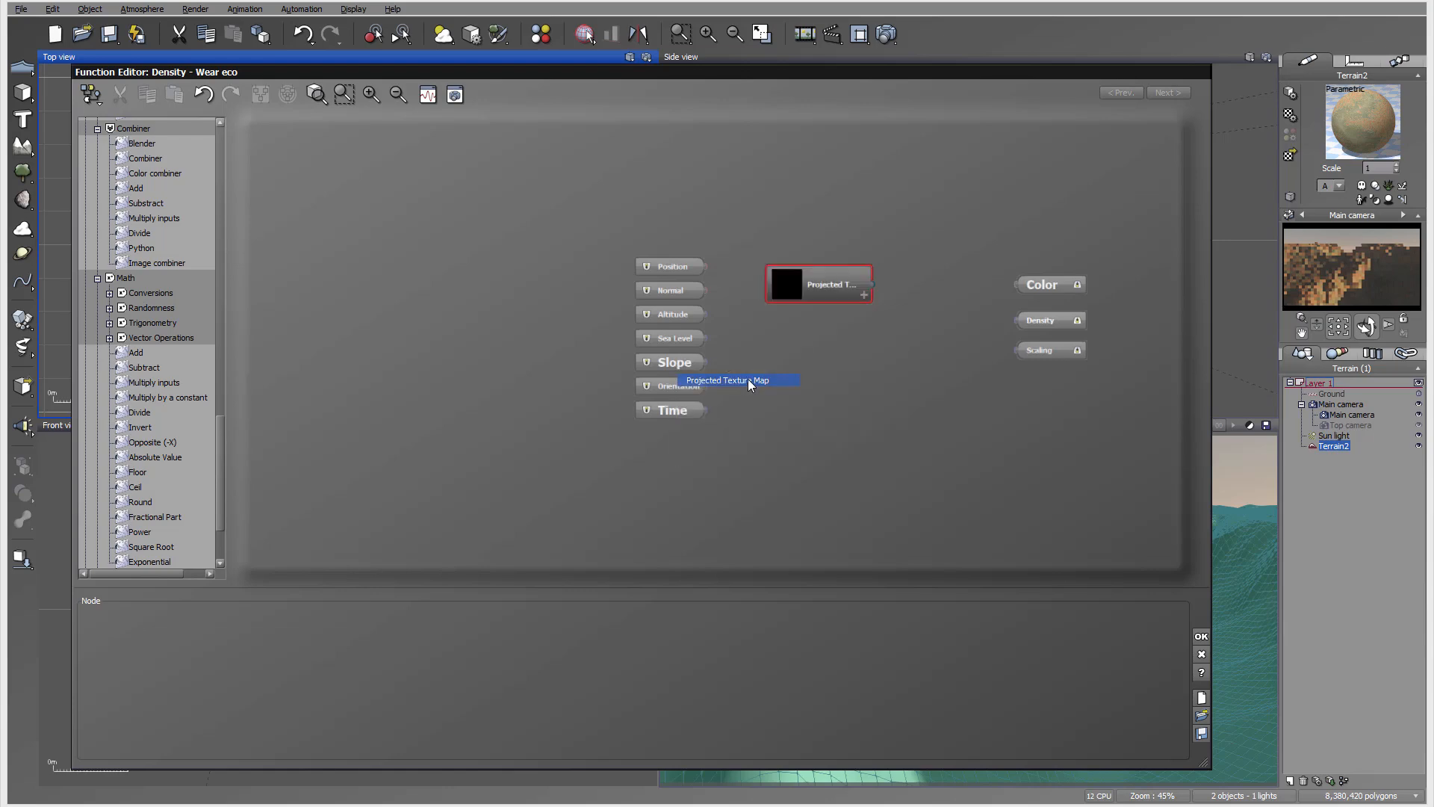
Step: Load Canyon-wear.tif into the Projected Texture Map node and set its interpolation type to Bilinear
click(445, 642)
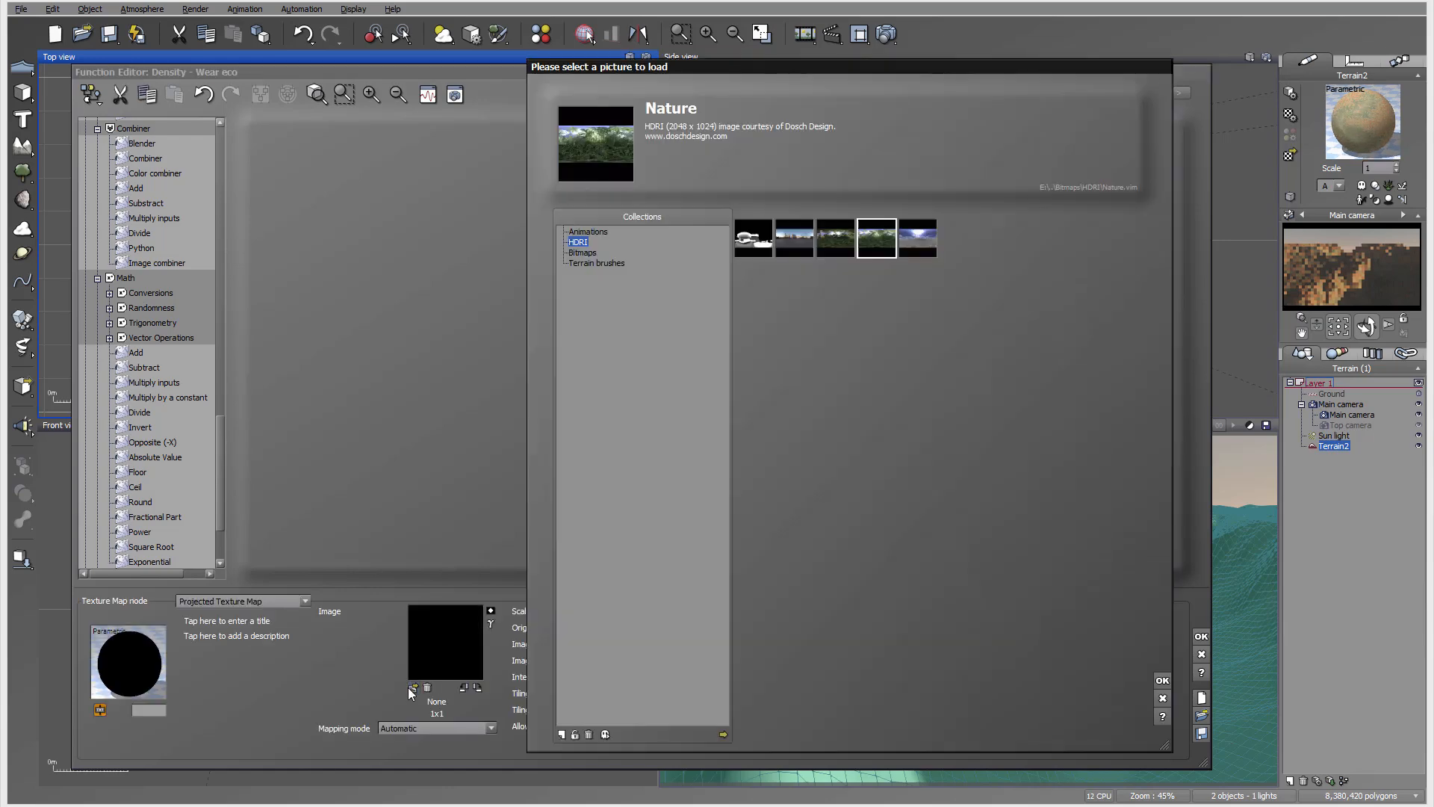
click(722, 734)
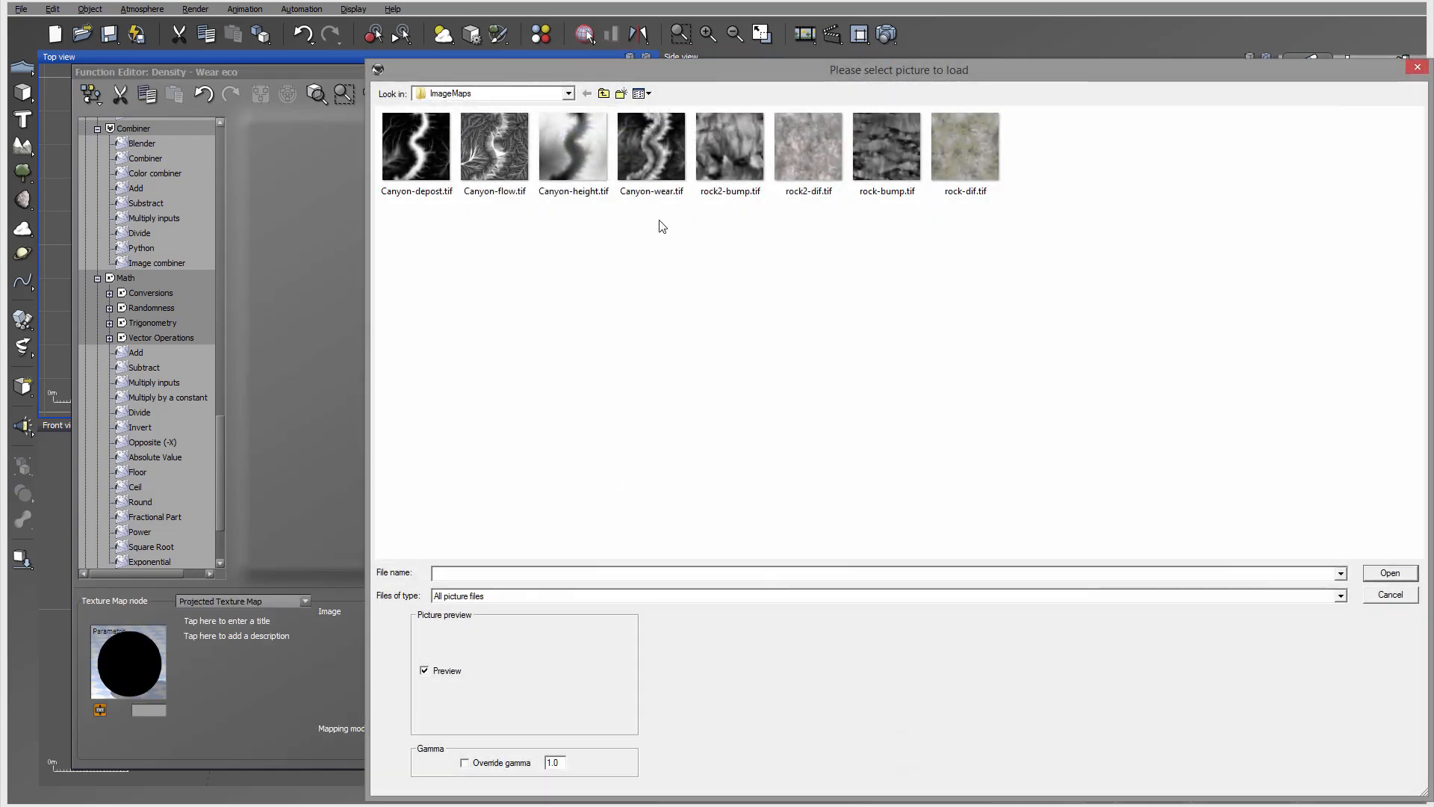
click(650, 146)
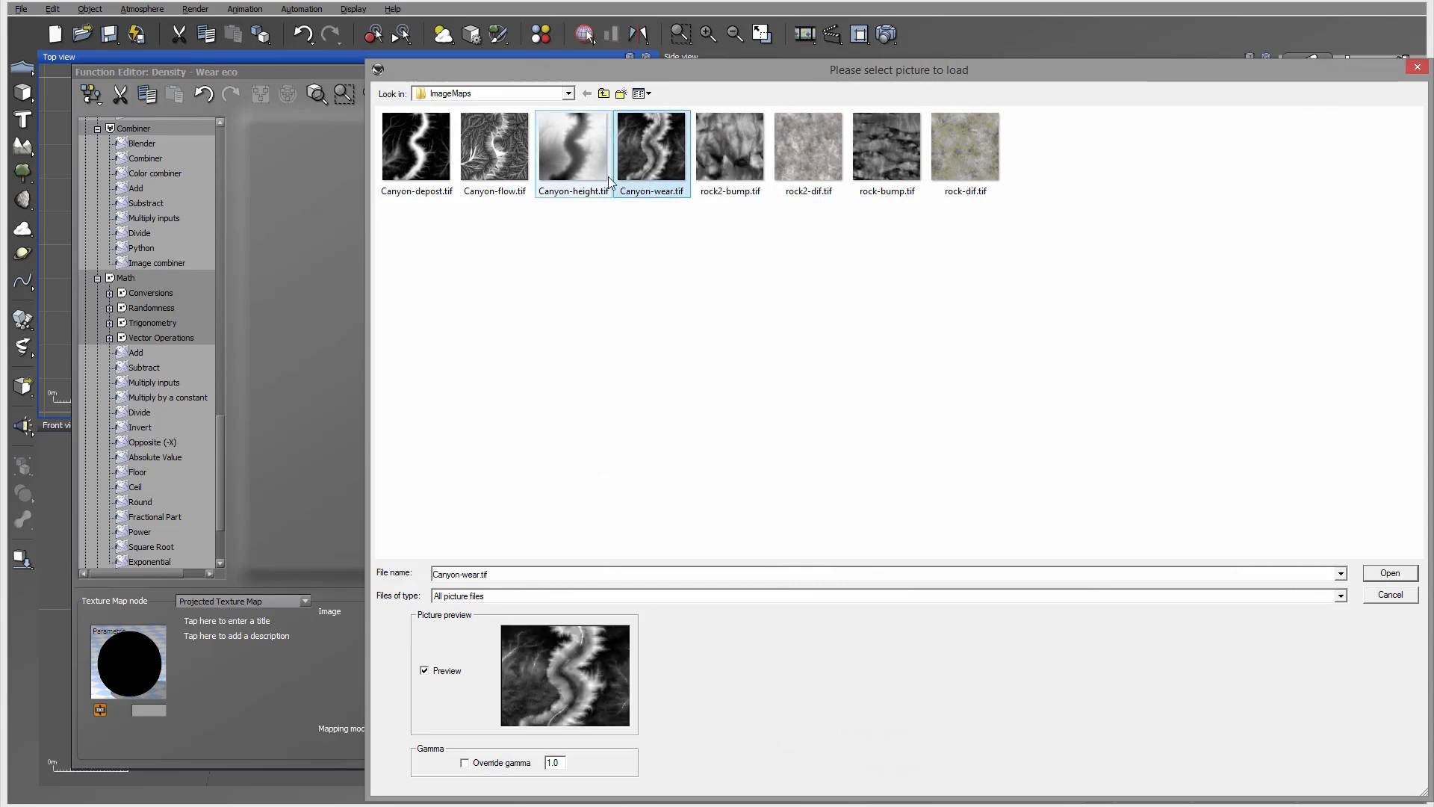
click(1390, 573)
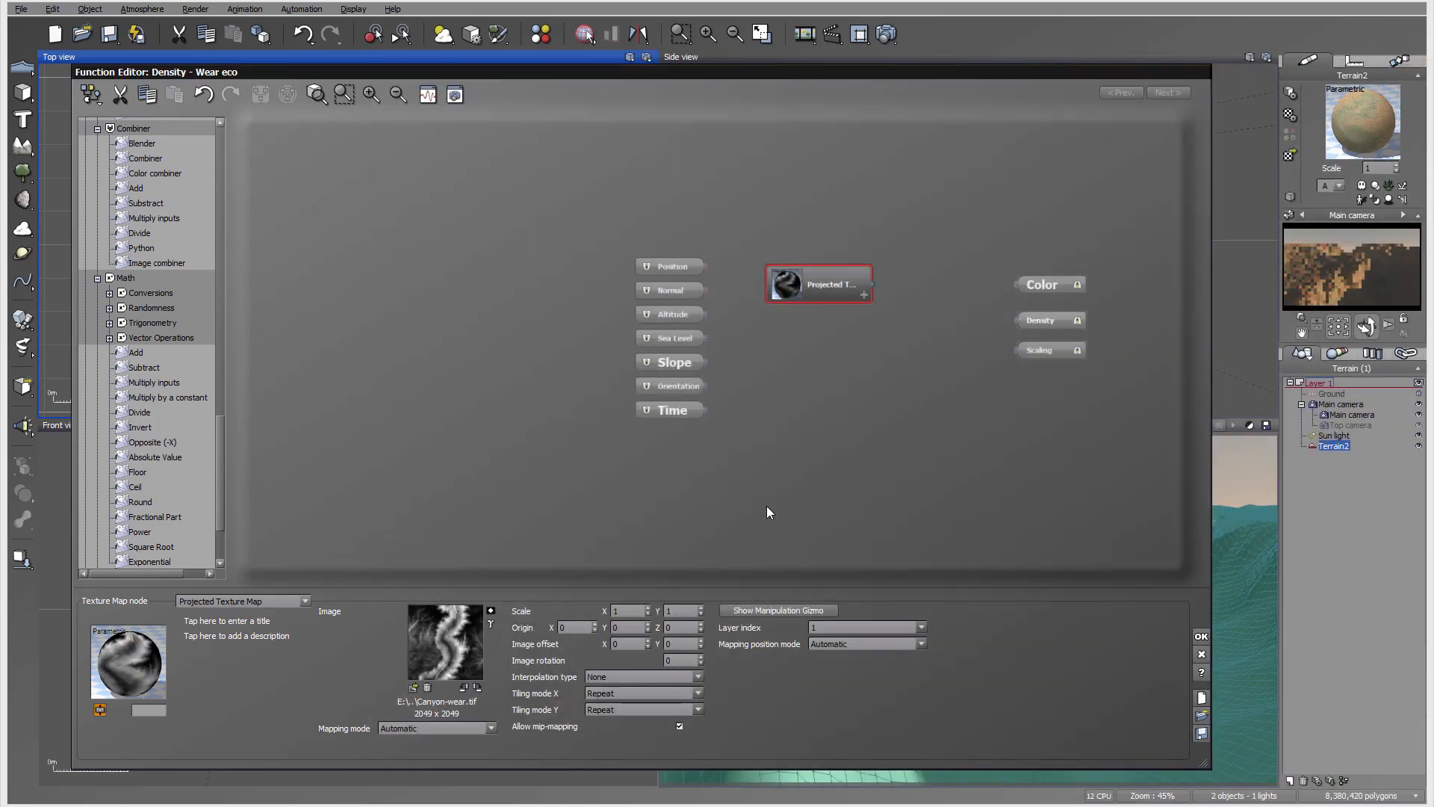
click(697, 678)
click(647, 698)
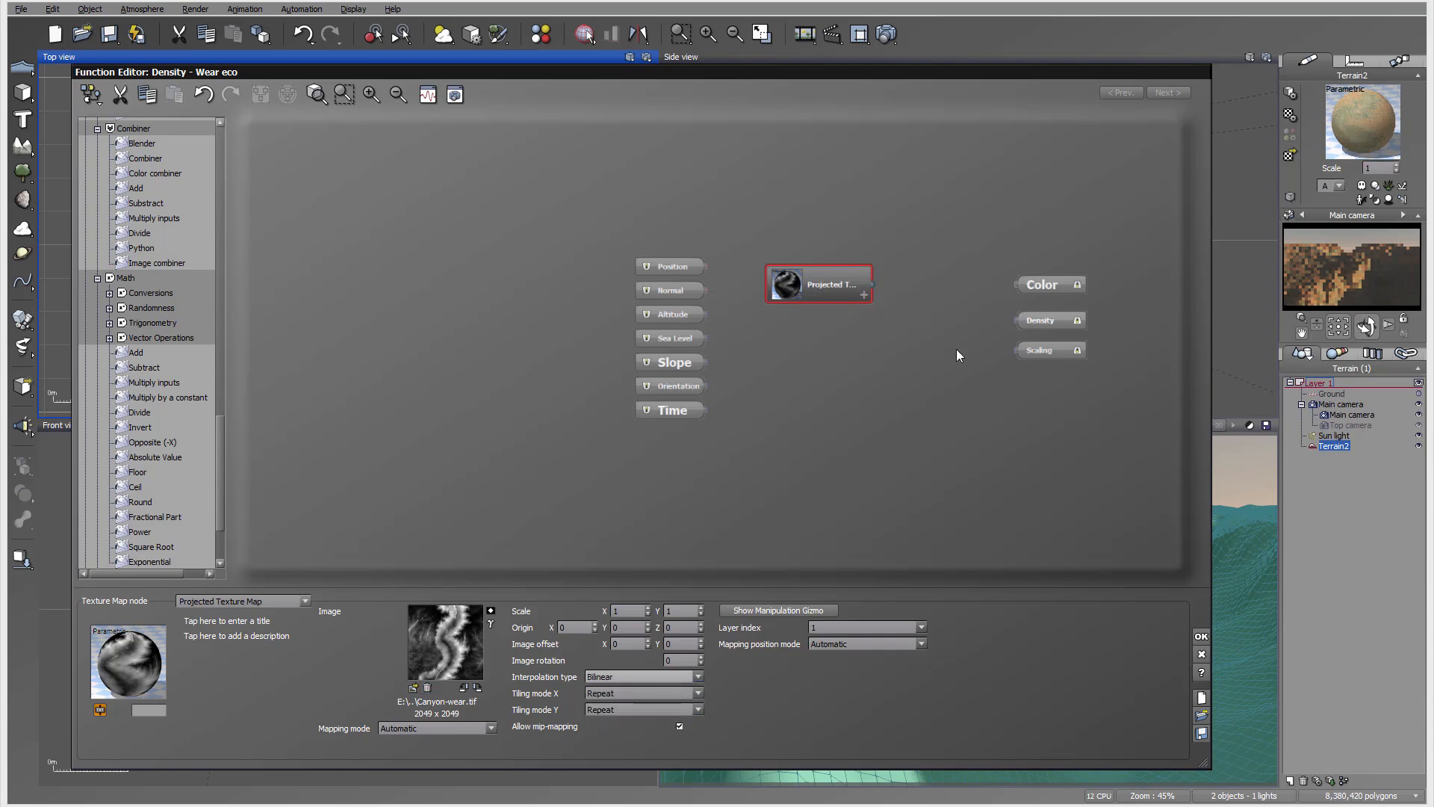
Step: Connect the texture map's grayscale output to the Density output and accept the function
click(1014, 284)
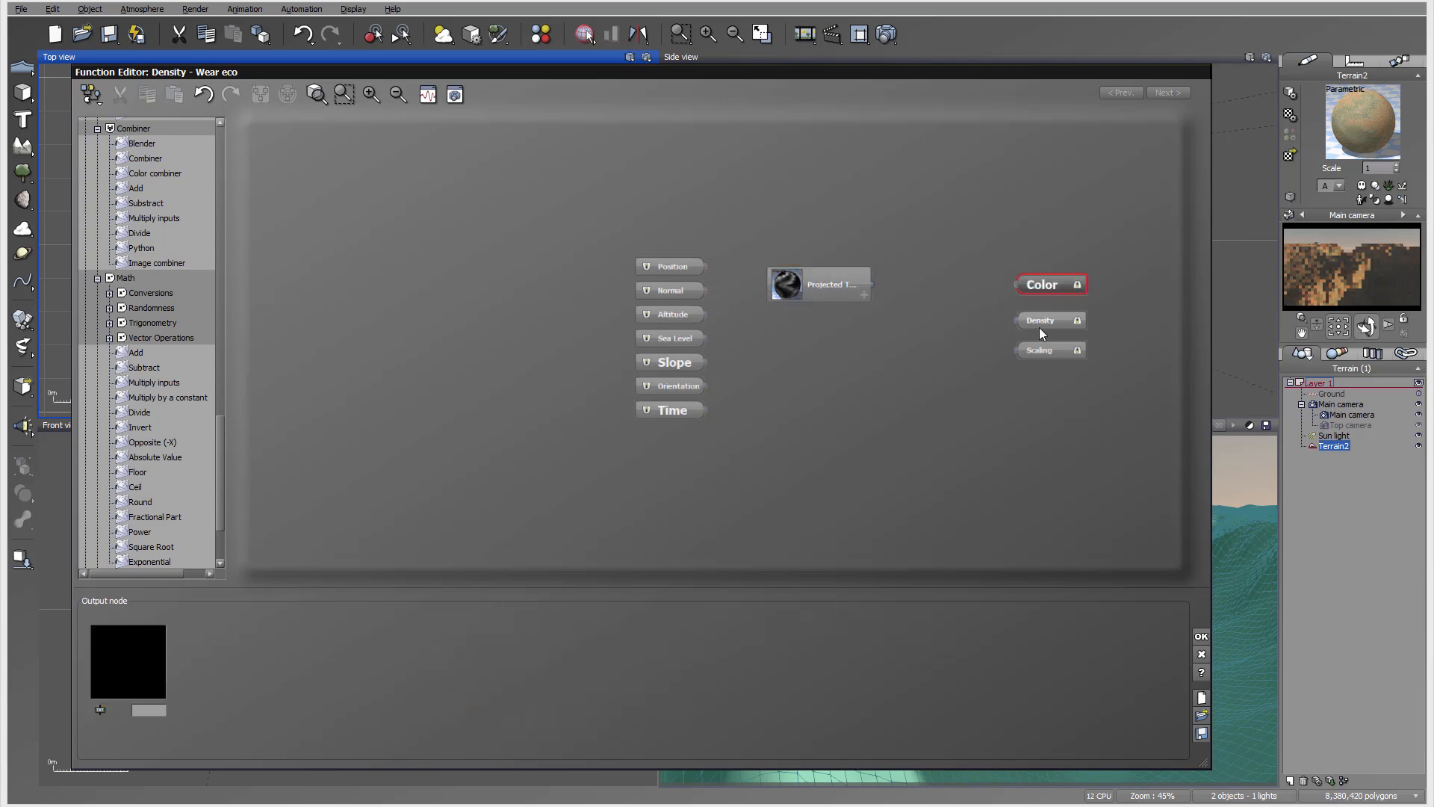
drag(1016, 318, 872, 281)
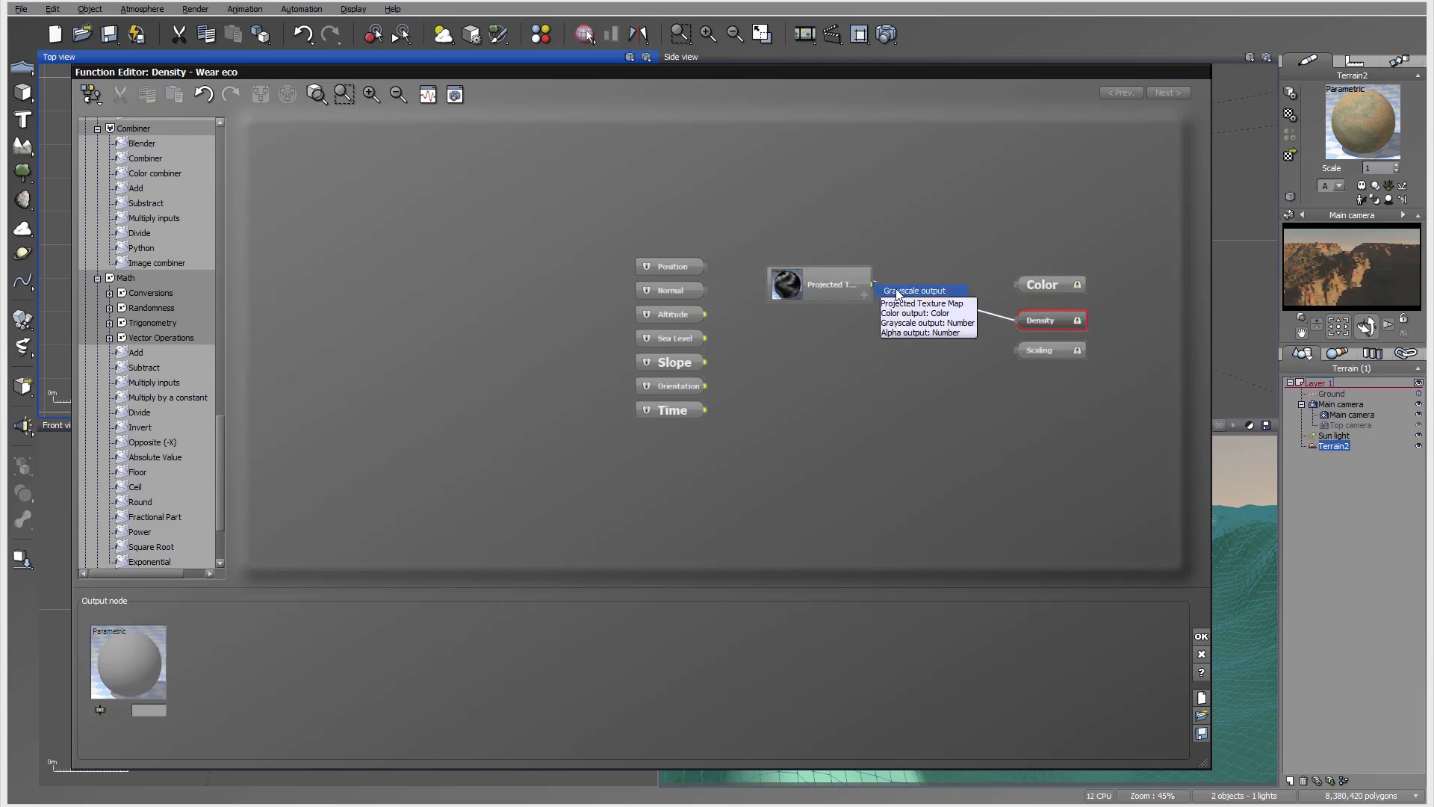
click(1200, 637)
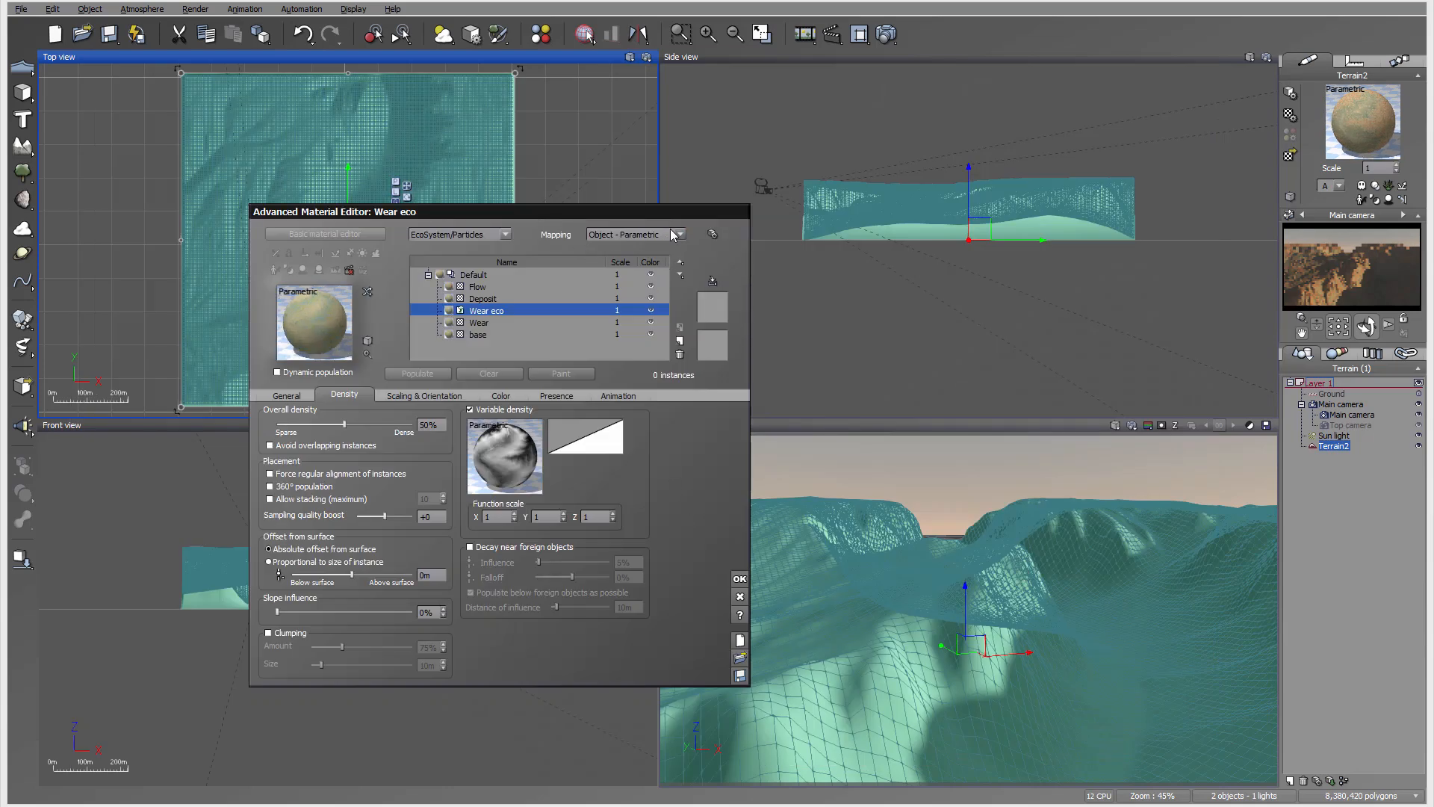
Step: Add the Scots Pine plant to the Wear eco population and populate the layer
click(288, 395)
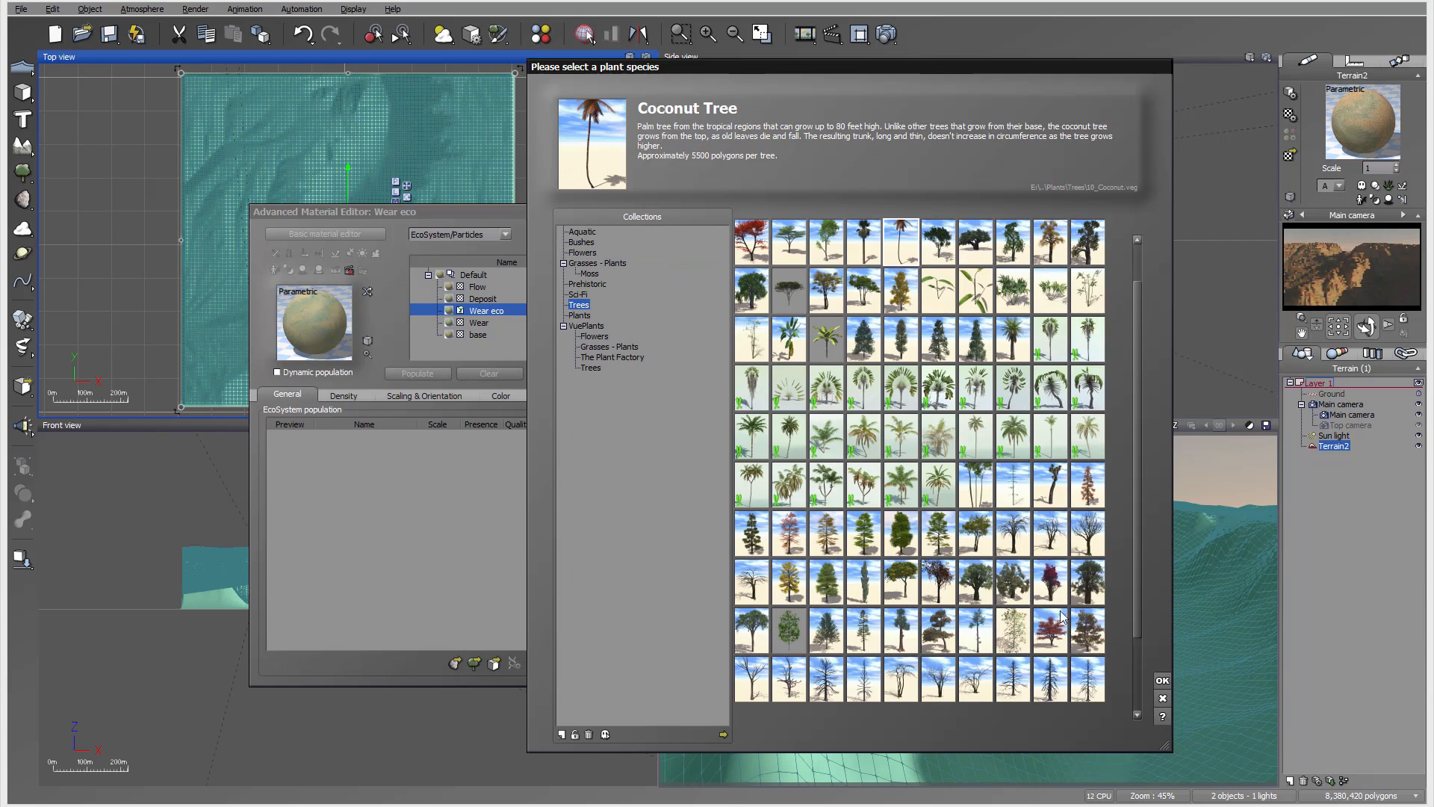
click(863, 629)
click(1162, 680)
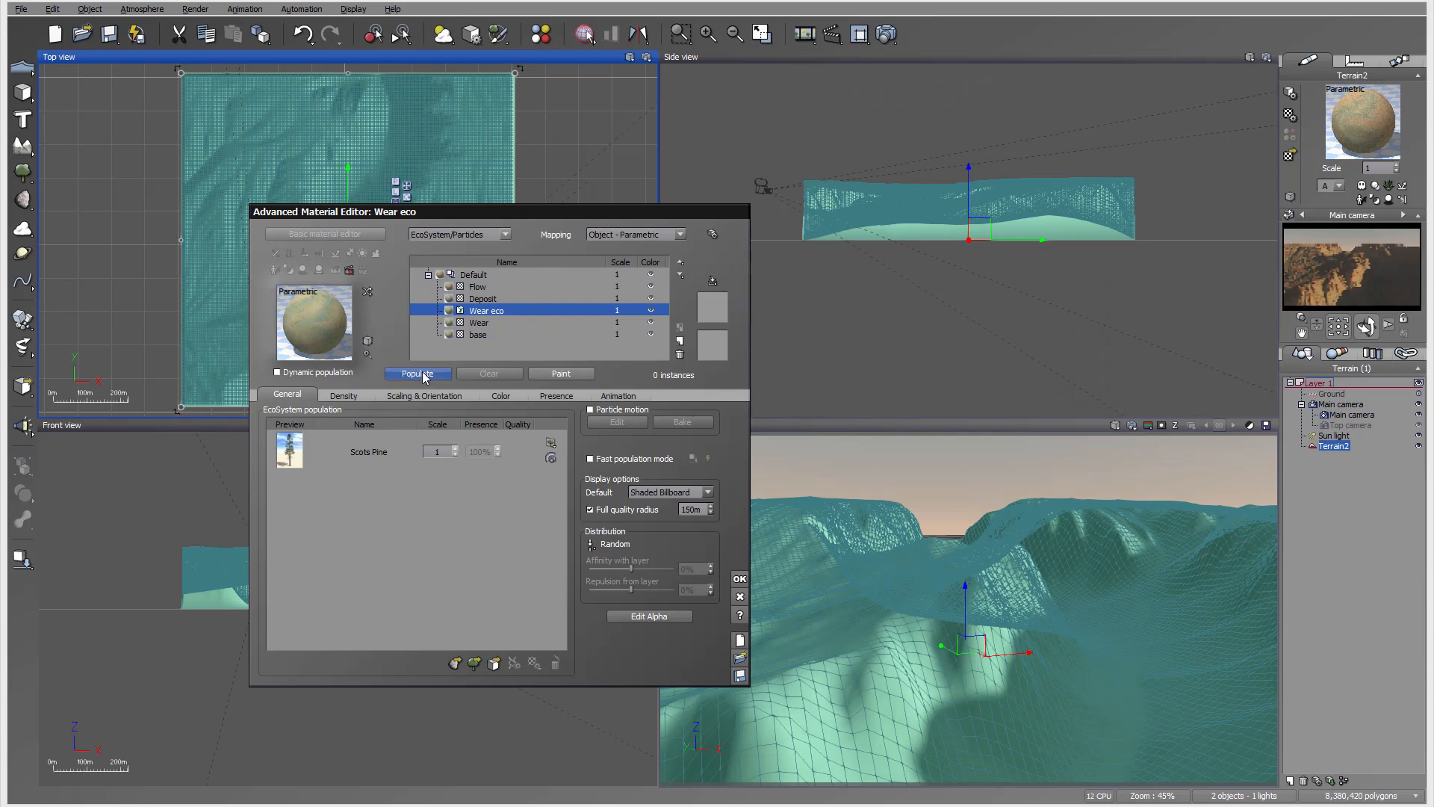
click(422, 375)
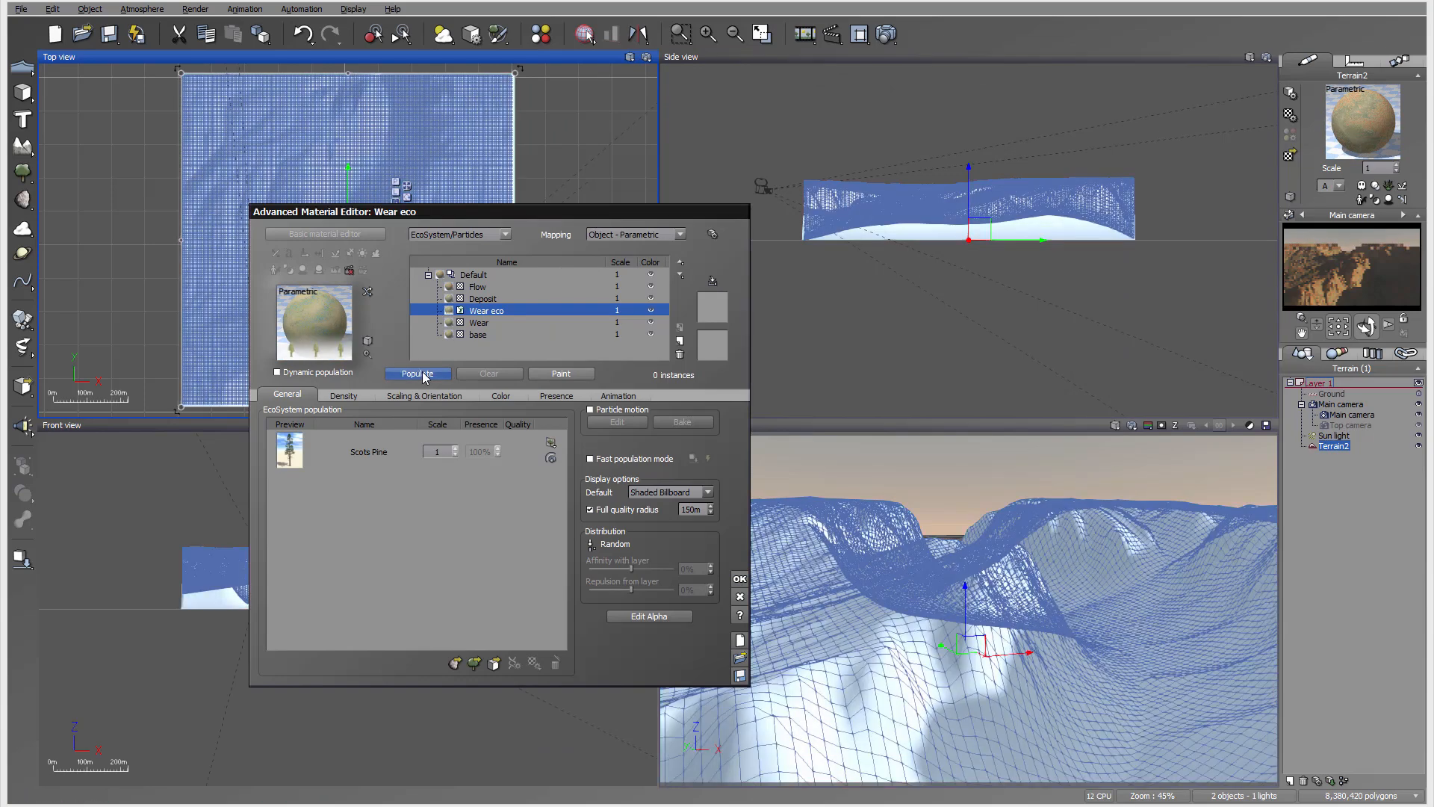
Step: Set the Wear eco layer's overall density to 83% and populate it again
drag(652, 213, 520, 124)
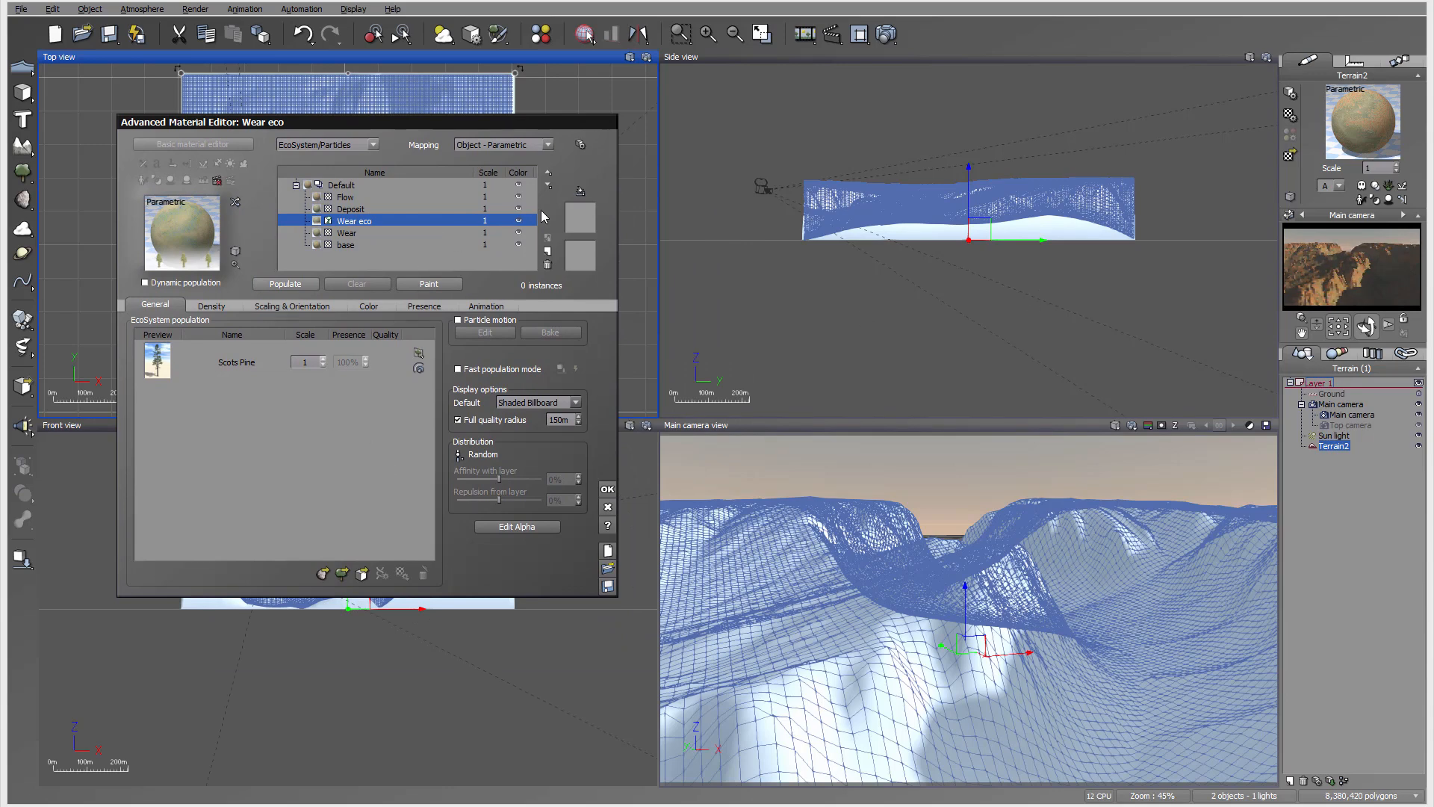
click(212, 305)
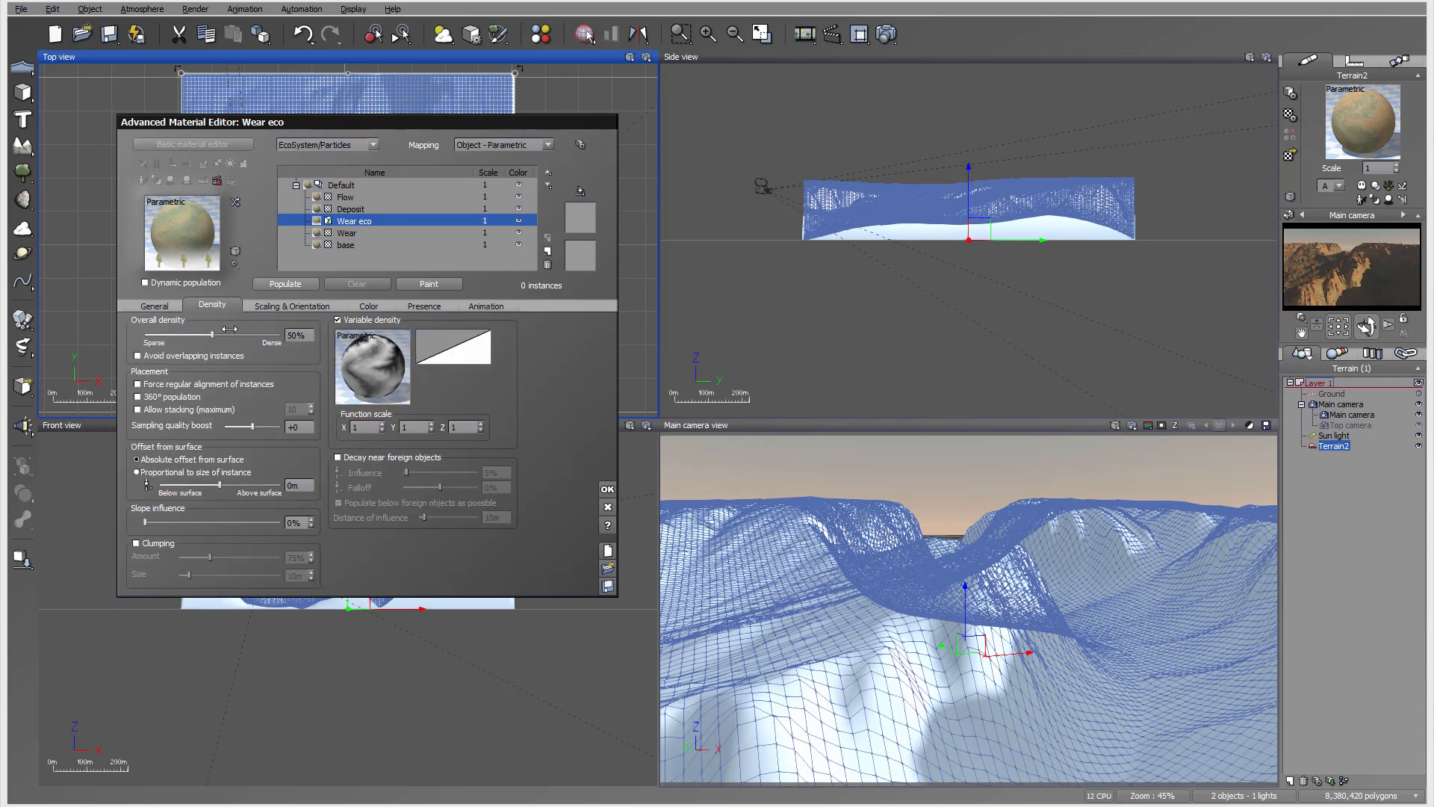
click(286, 284)
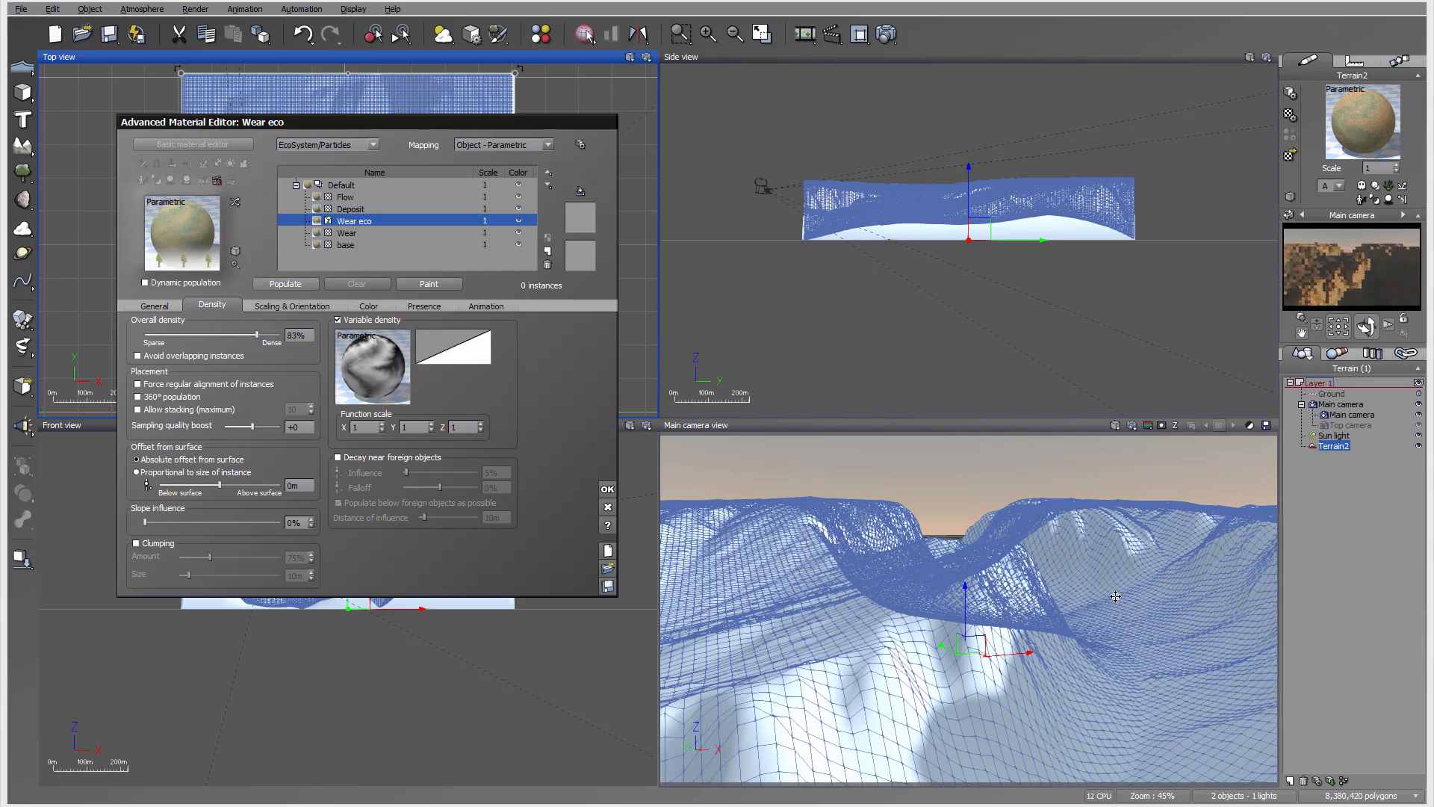
Step: Reopen the density function and spread out the texture map, Color, Filter, Constant and output nodes
double_click(362, 366)
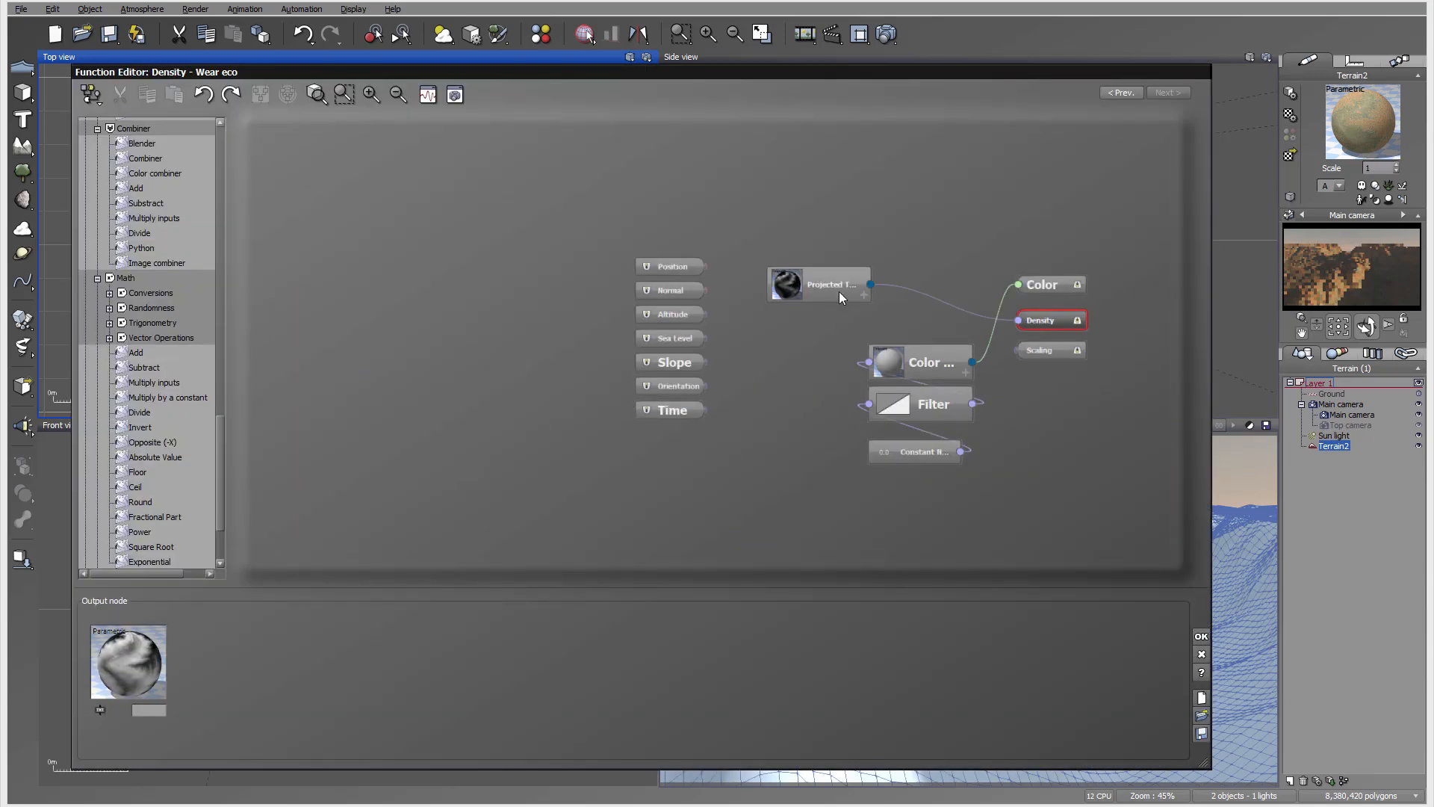
drag(839, 291, 514, 298)
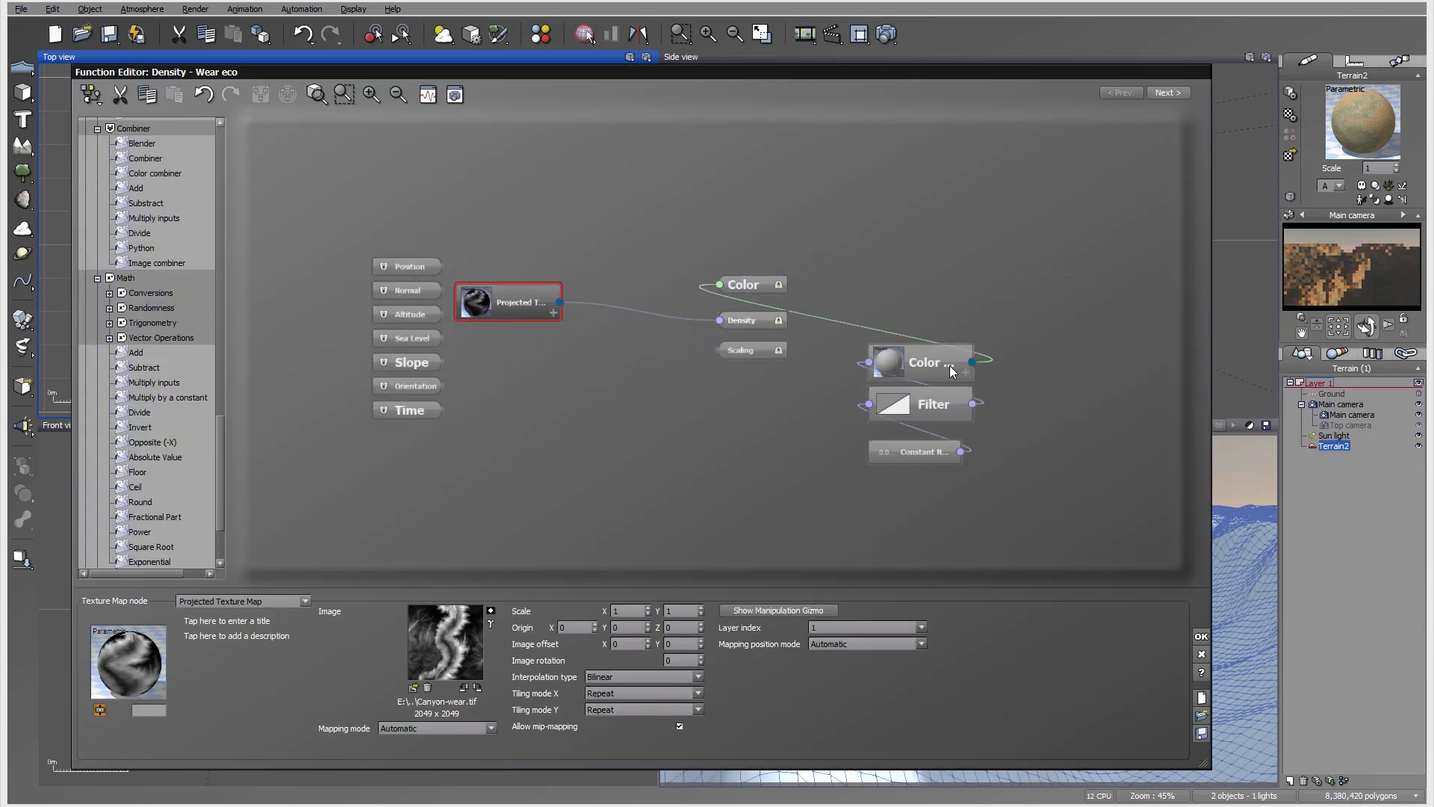
drag(948, 366, 818, 407)
drag(950, 418, 568, 432)
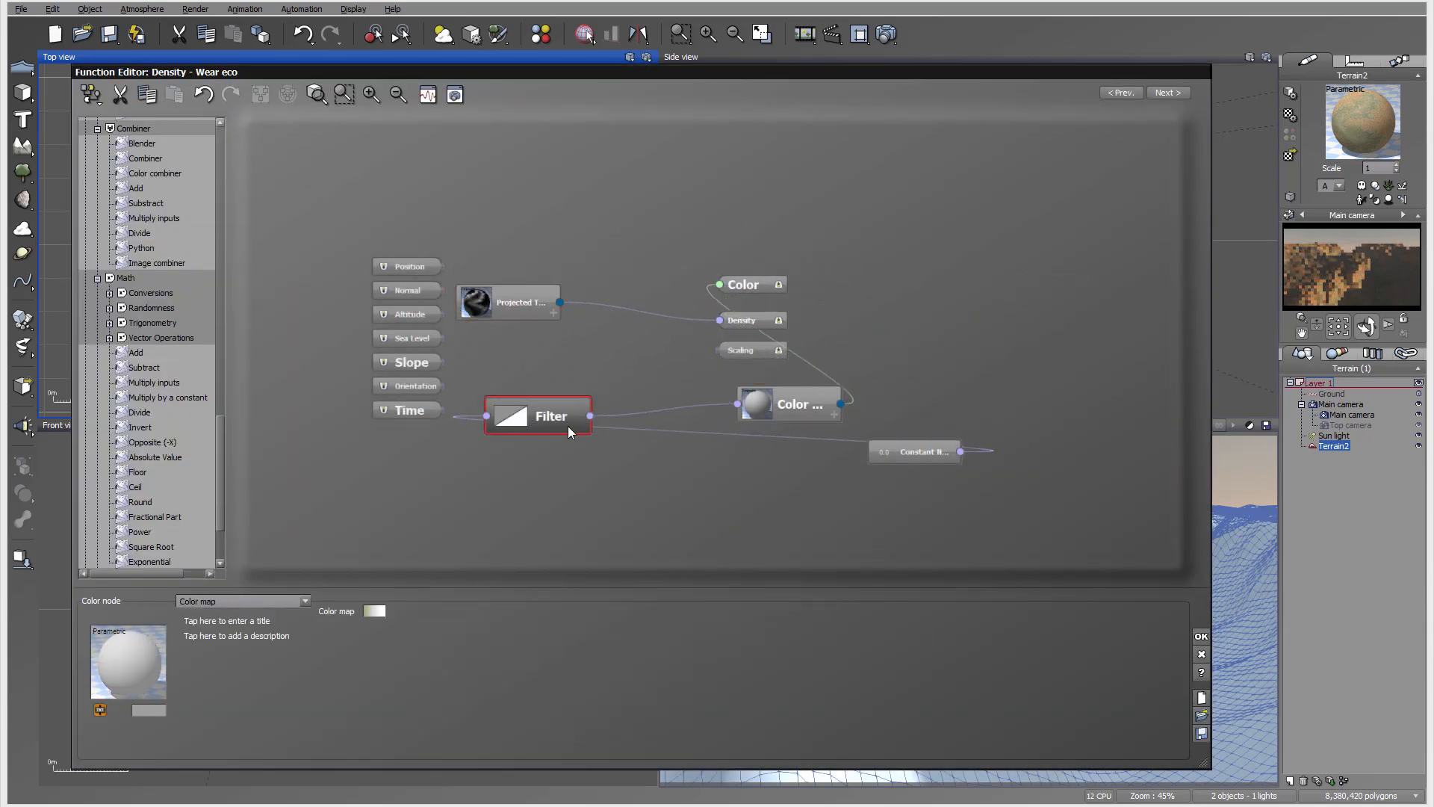
drag(896, 452, 452, 386)
click(529, 303)
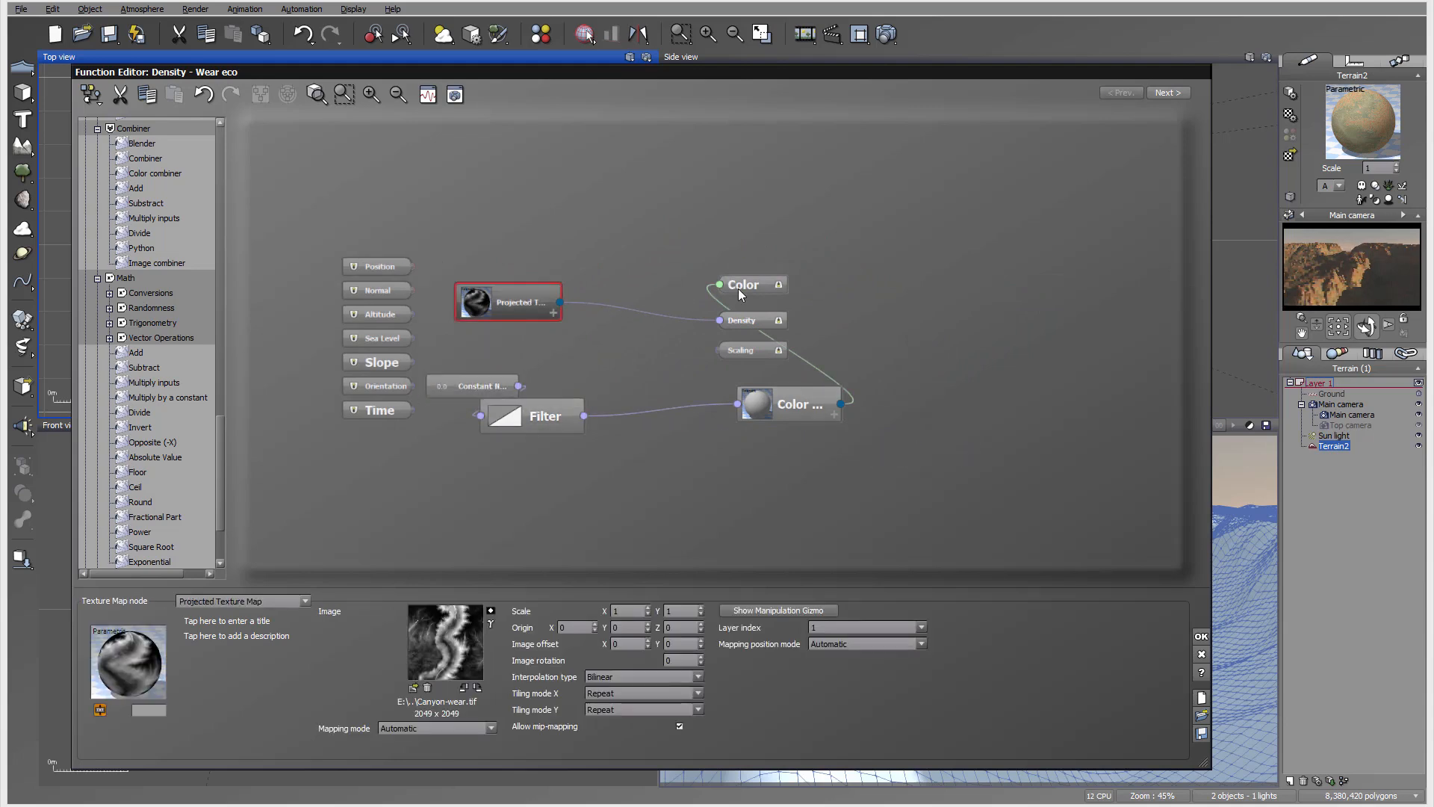
drag(738, 288, 923, 276)
click(515, 302)
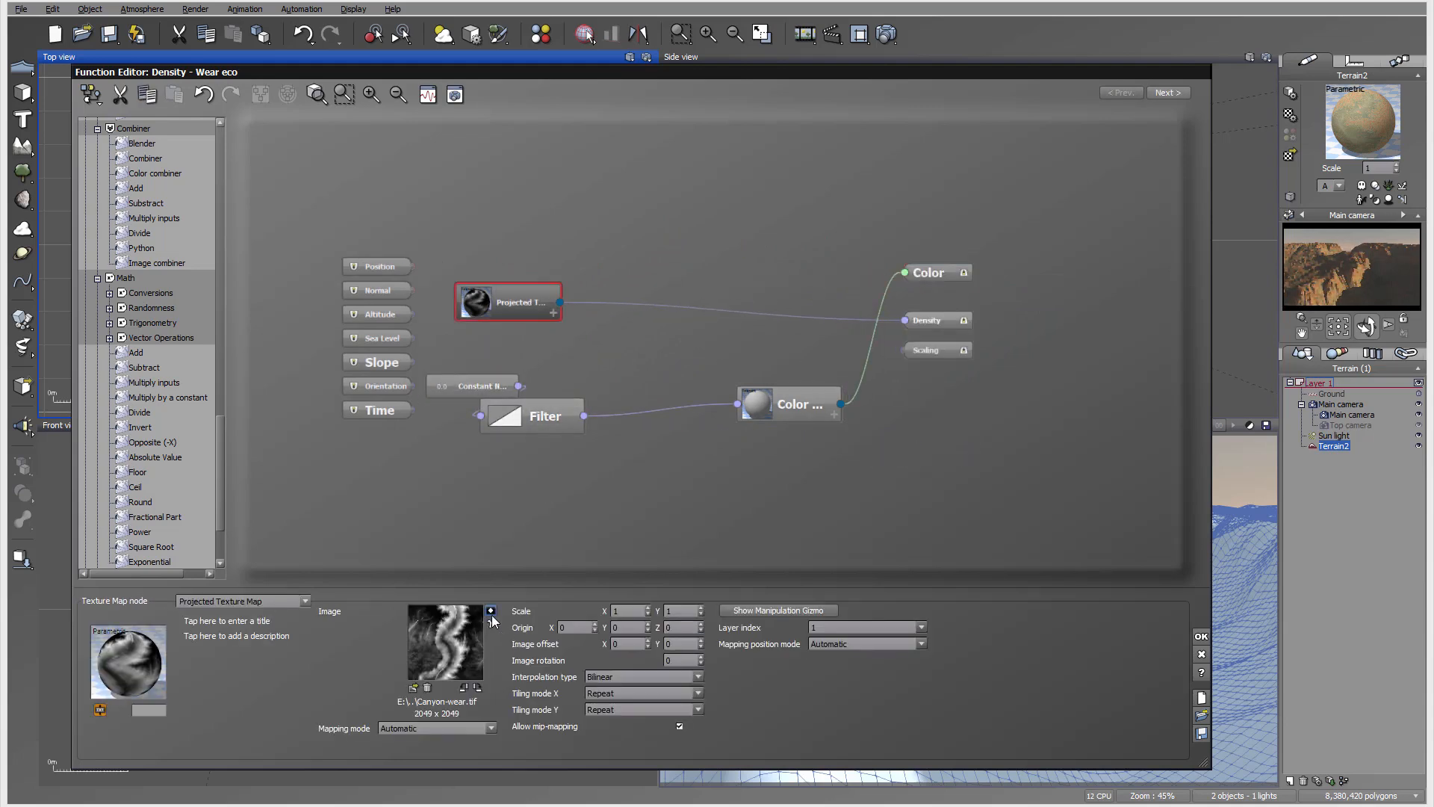
Step: Invert the Canyon-wear.tif density image and try populating the EcoSystem with variable density turned off
click(491, 621)
click(1201, 636)
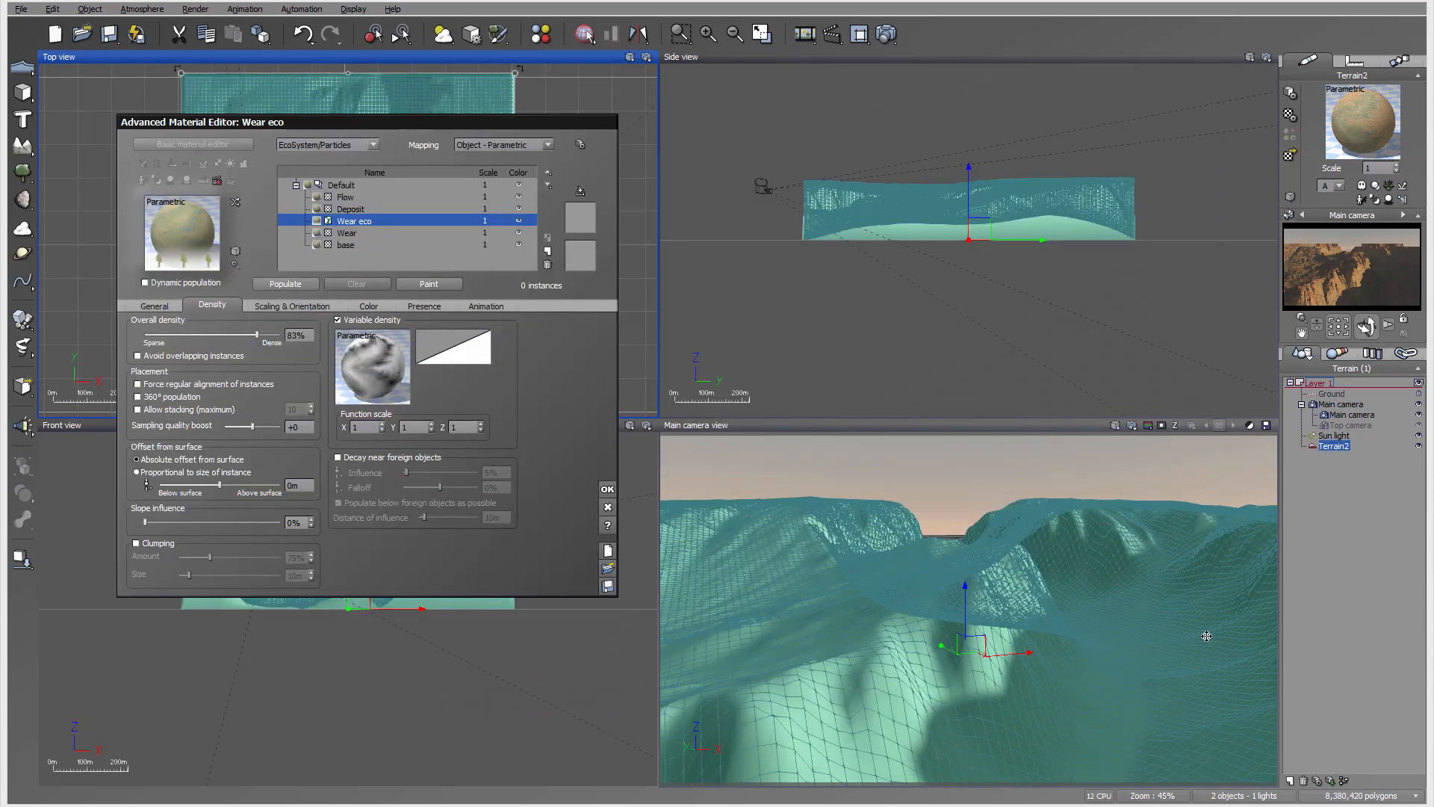
click(284, 285)
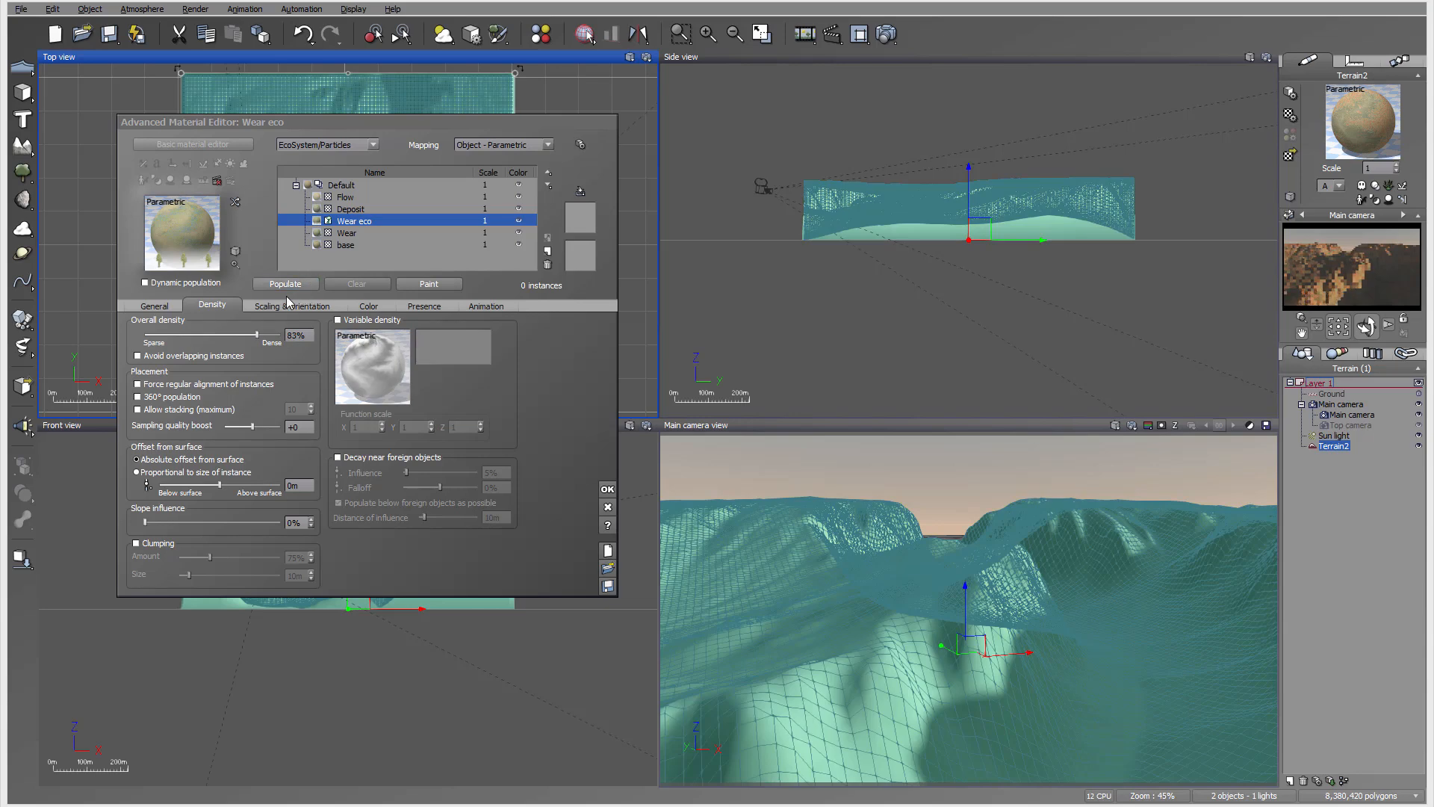
Step: Move the Wear eco layer above Flow and populate it with variable density turned back on
click(547, 177)
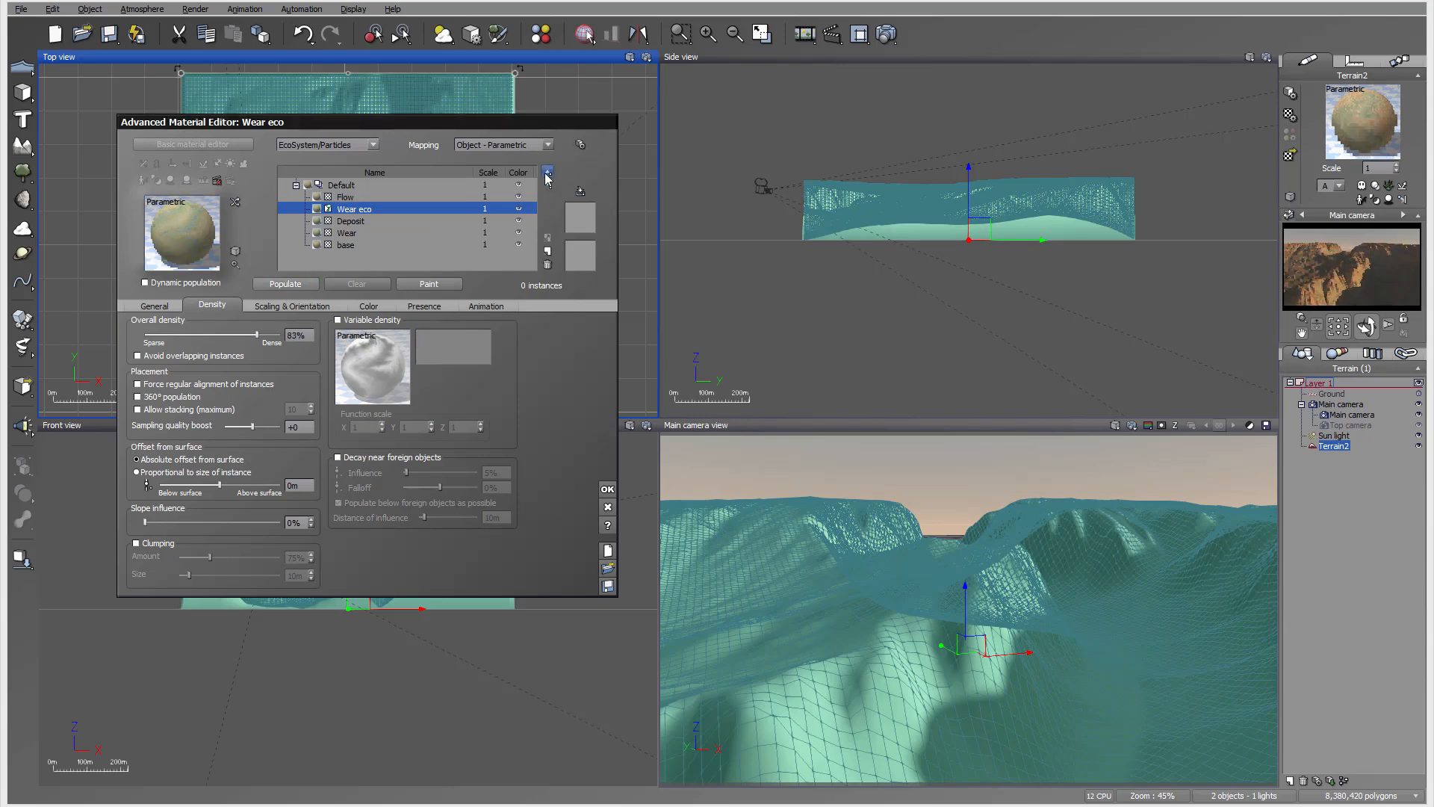
click(548, 177)
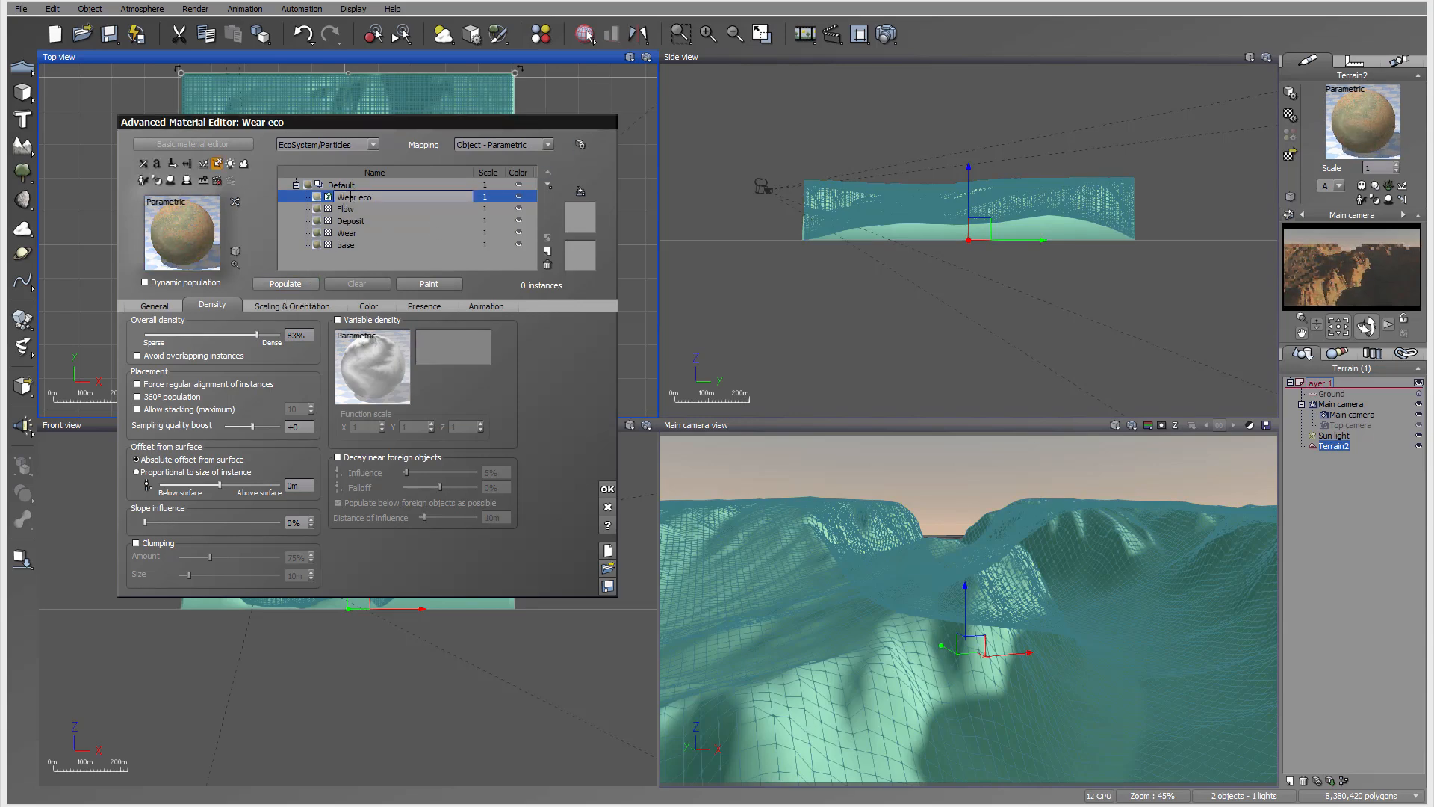
click(338, 320)
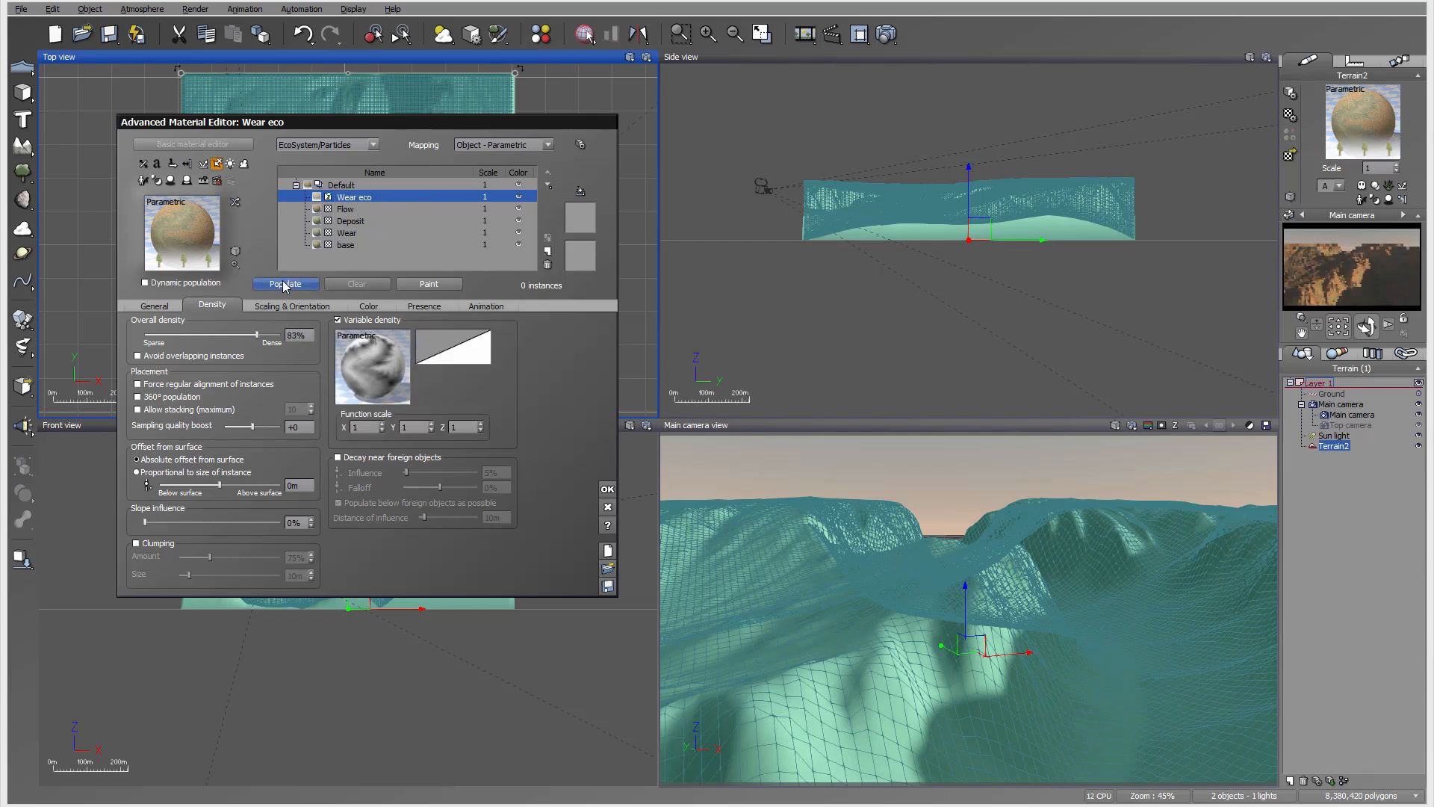
click(285, 284)
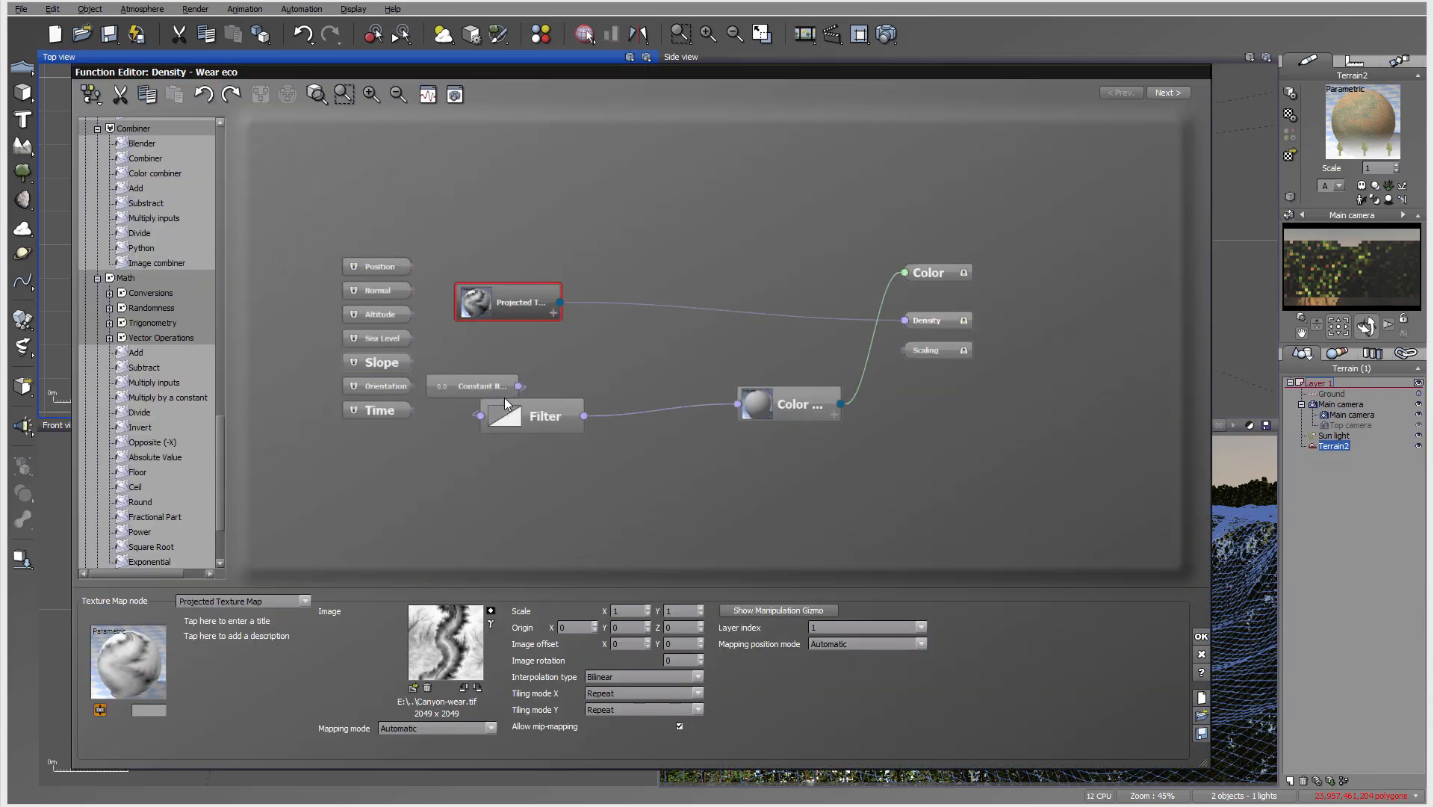
Step: Remove the inversion from the Canyon-wear.tif image in the density function and repopulate the Wear eco layer
double_click(373, 366)
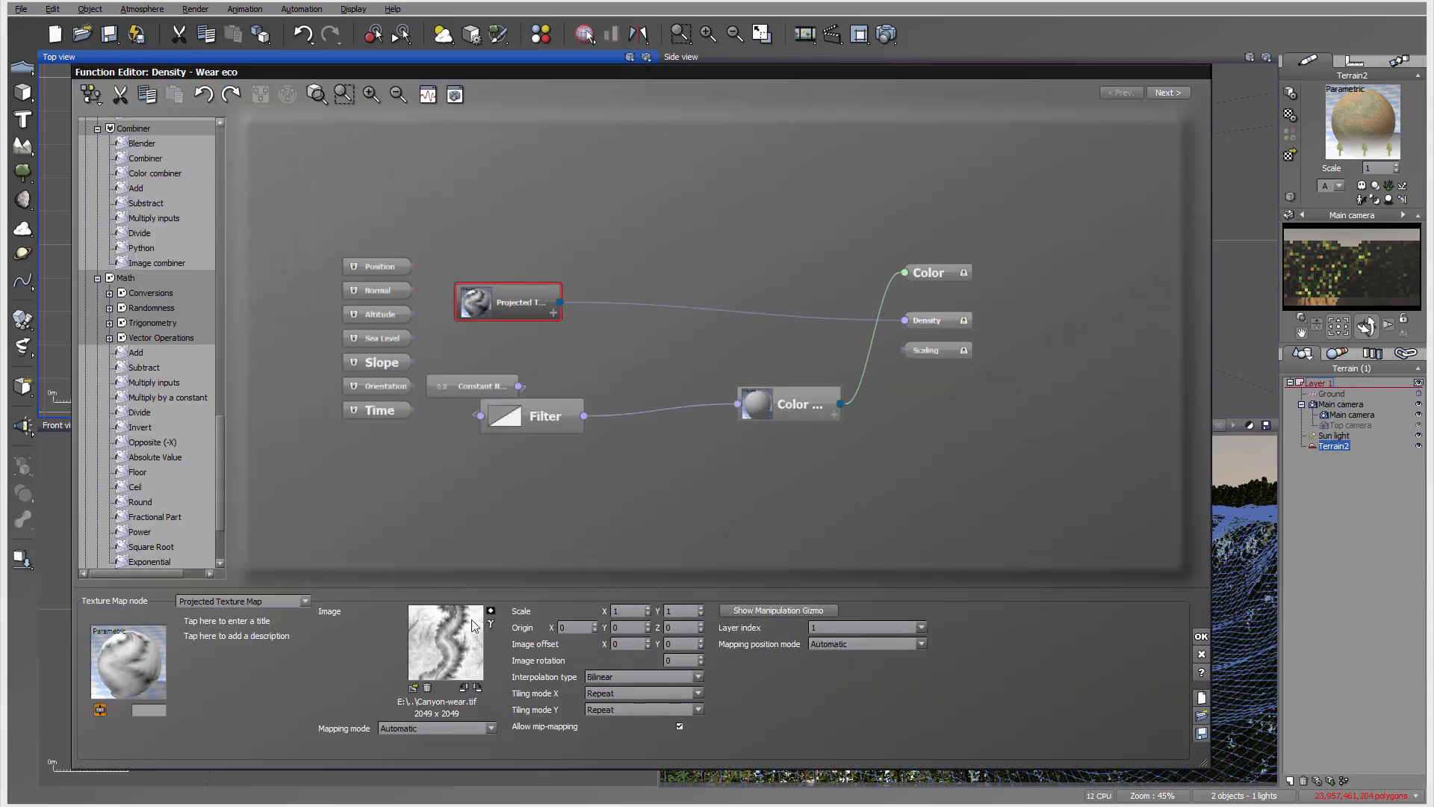
click(489, 610)
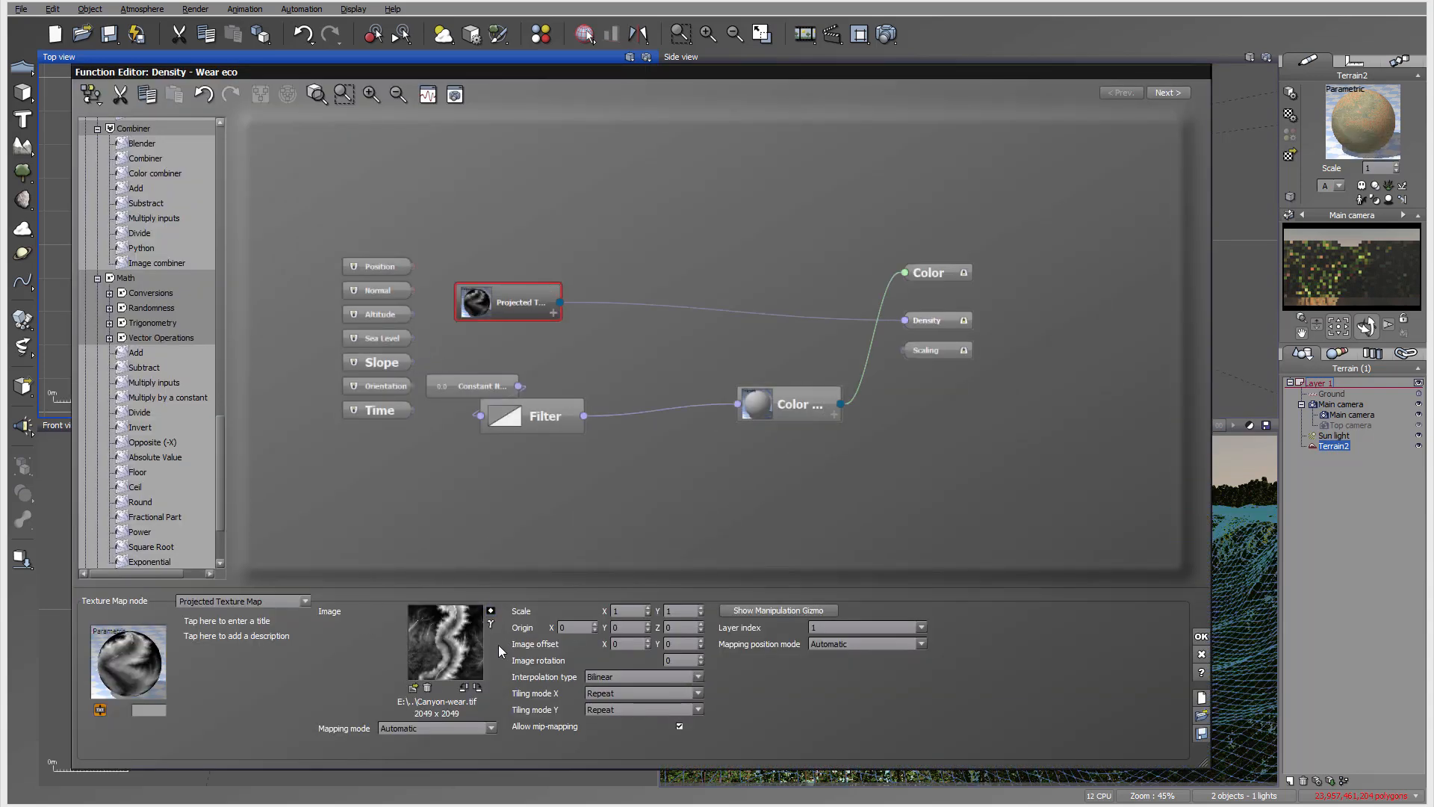
click(1201, 637)
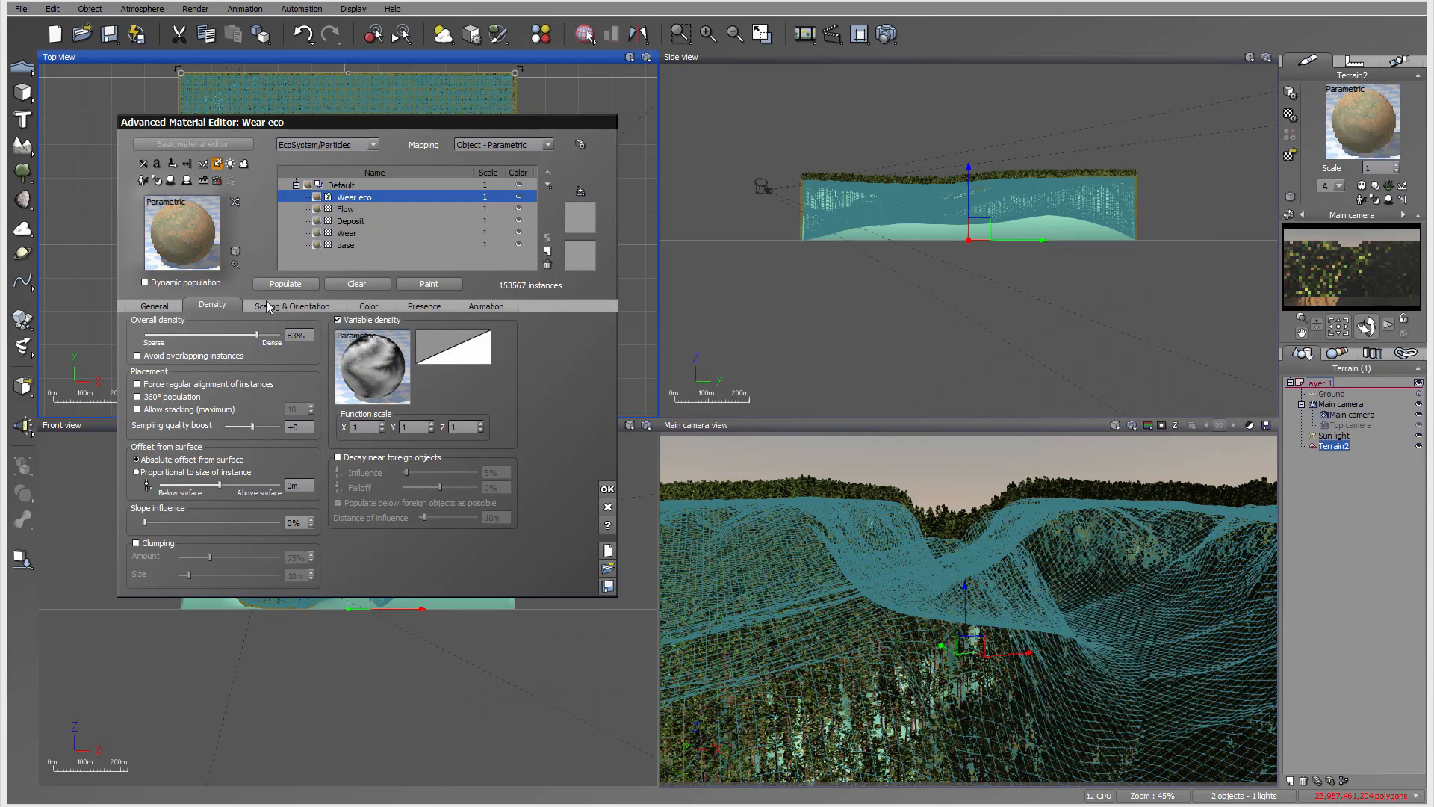
click(281, 286)
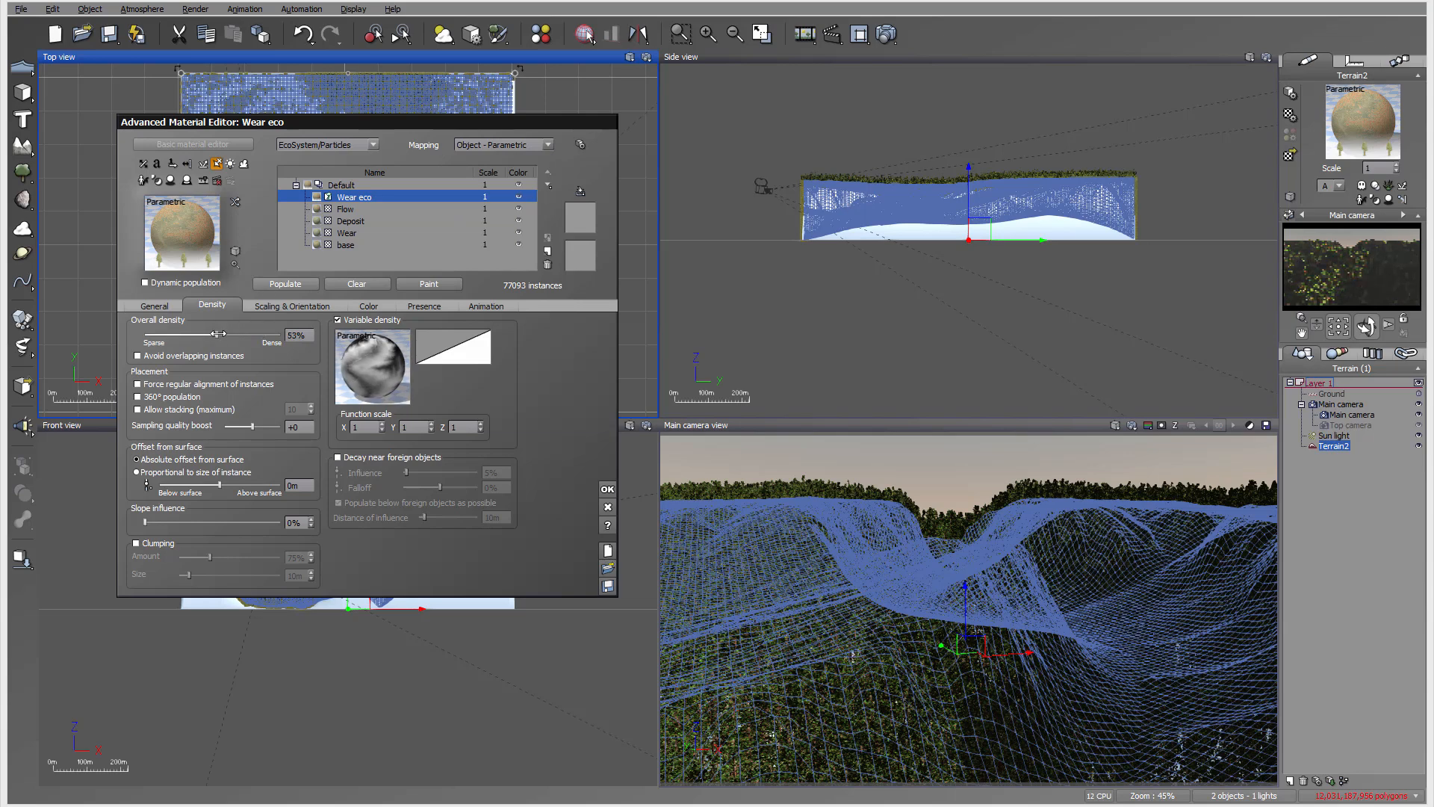
Step: Set the density texture map's X and Y tiling modes to Once and repopulate the Wear eco layer
right_click(366, 361)
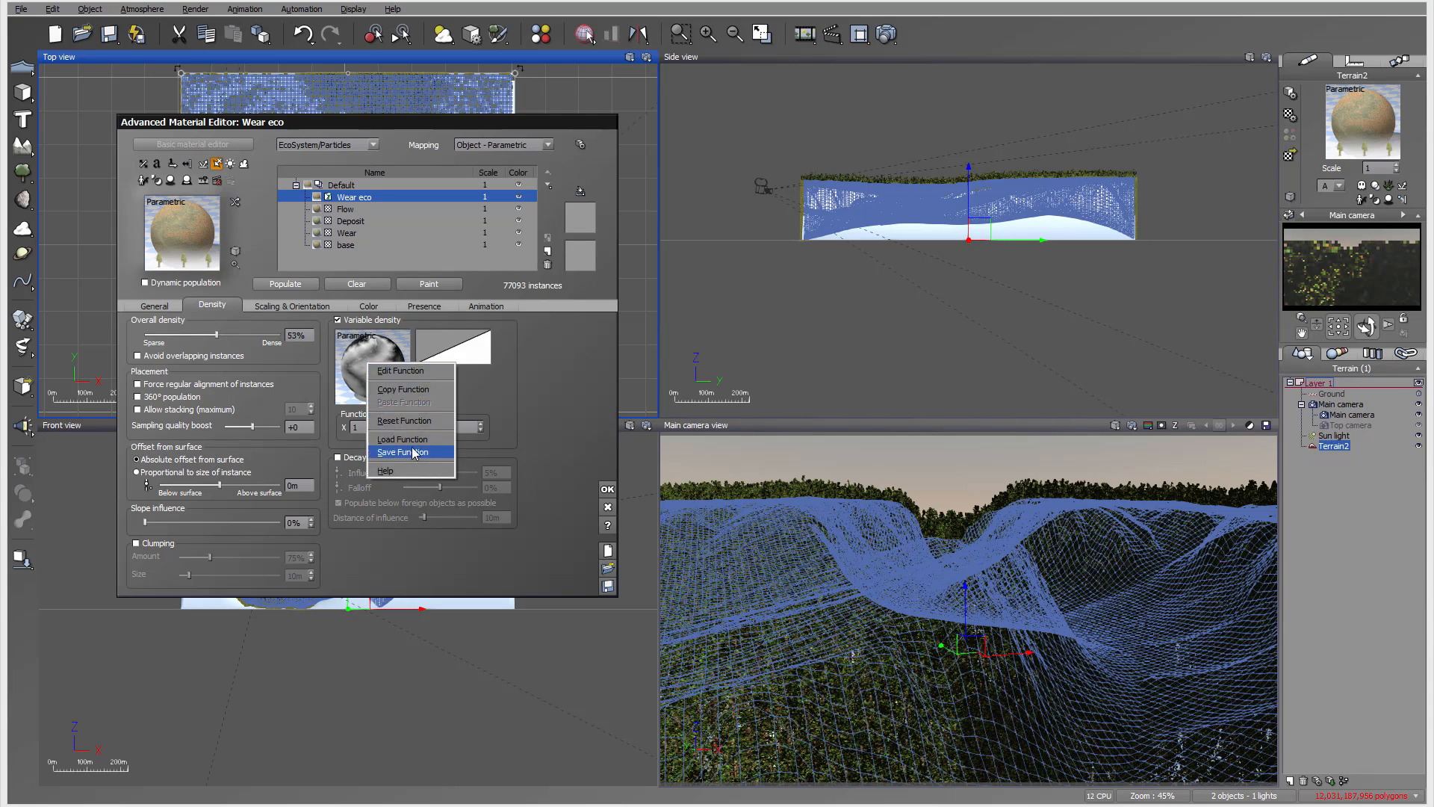
click(404, 371)
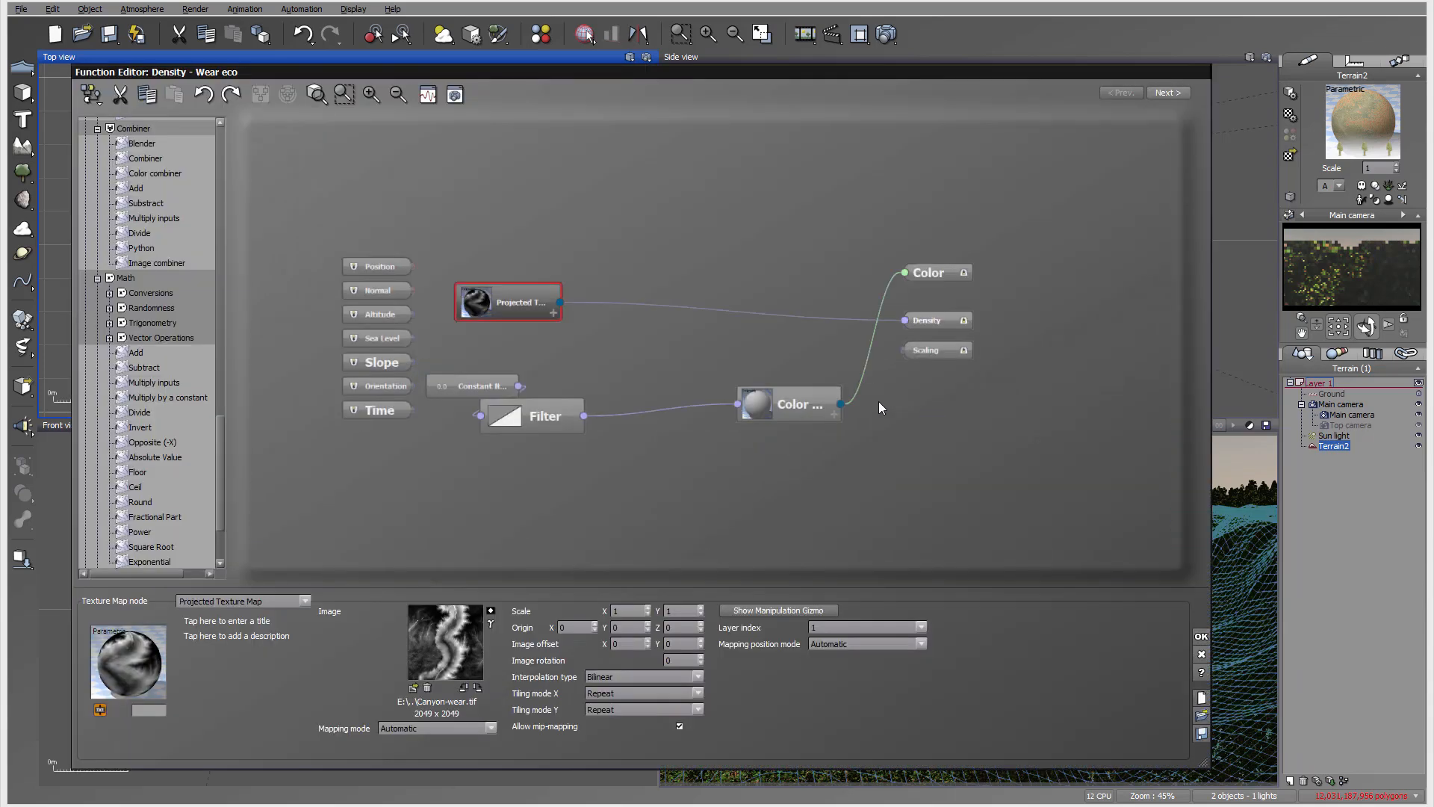
click(698, 693)
click(656, 730)
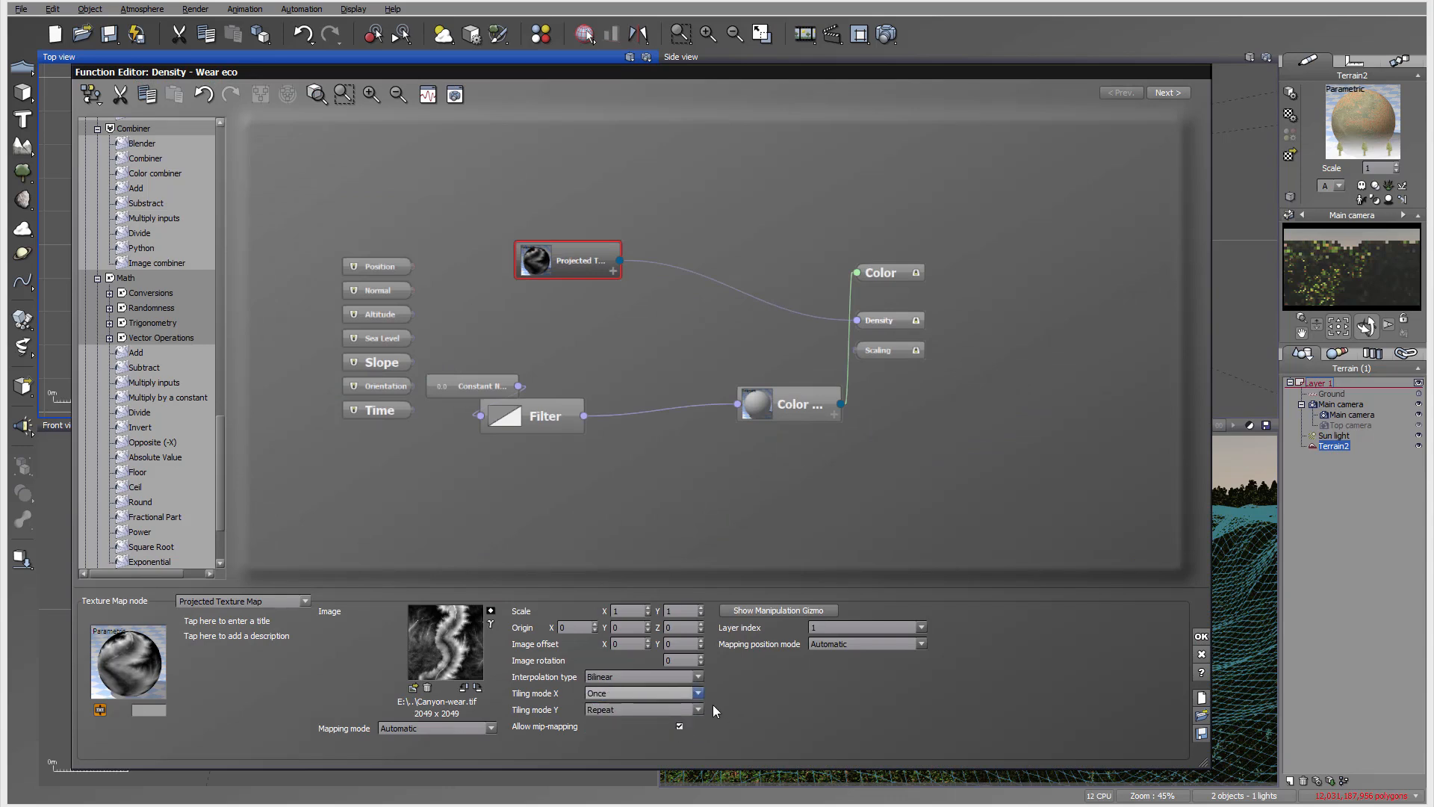
click(696, 710)
click(650, 744)
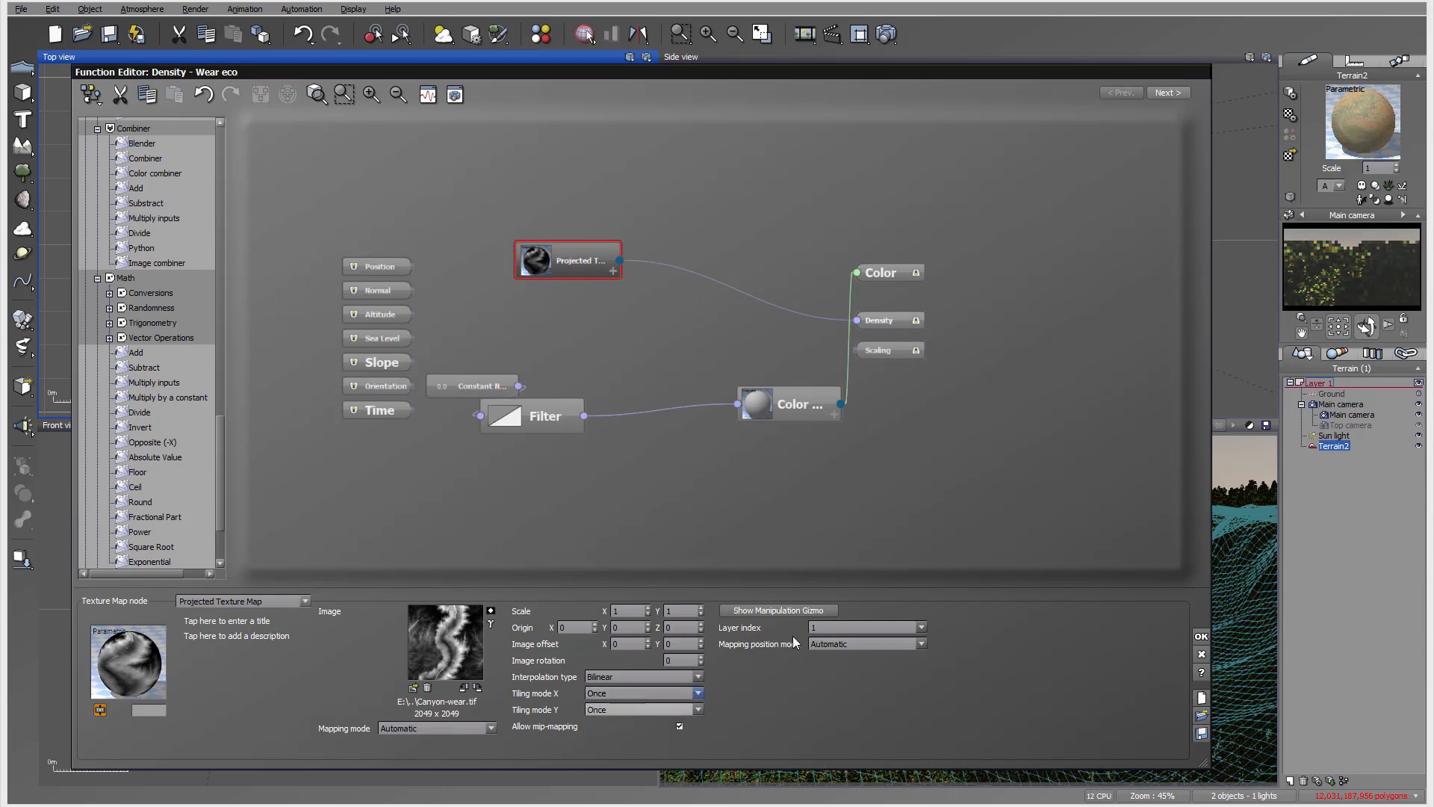
click(1201, 638)
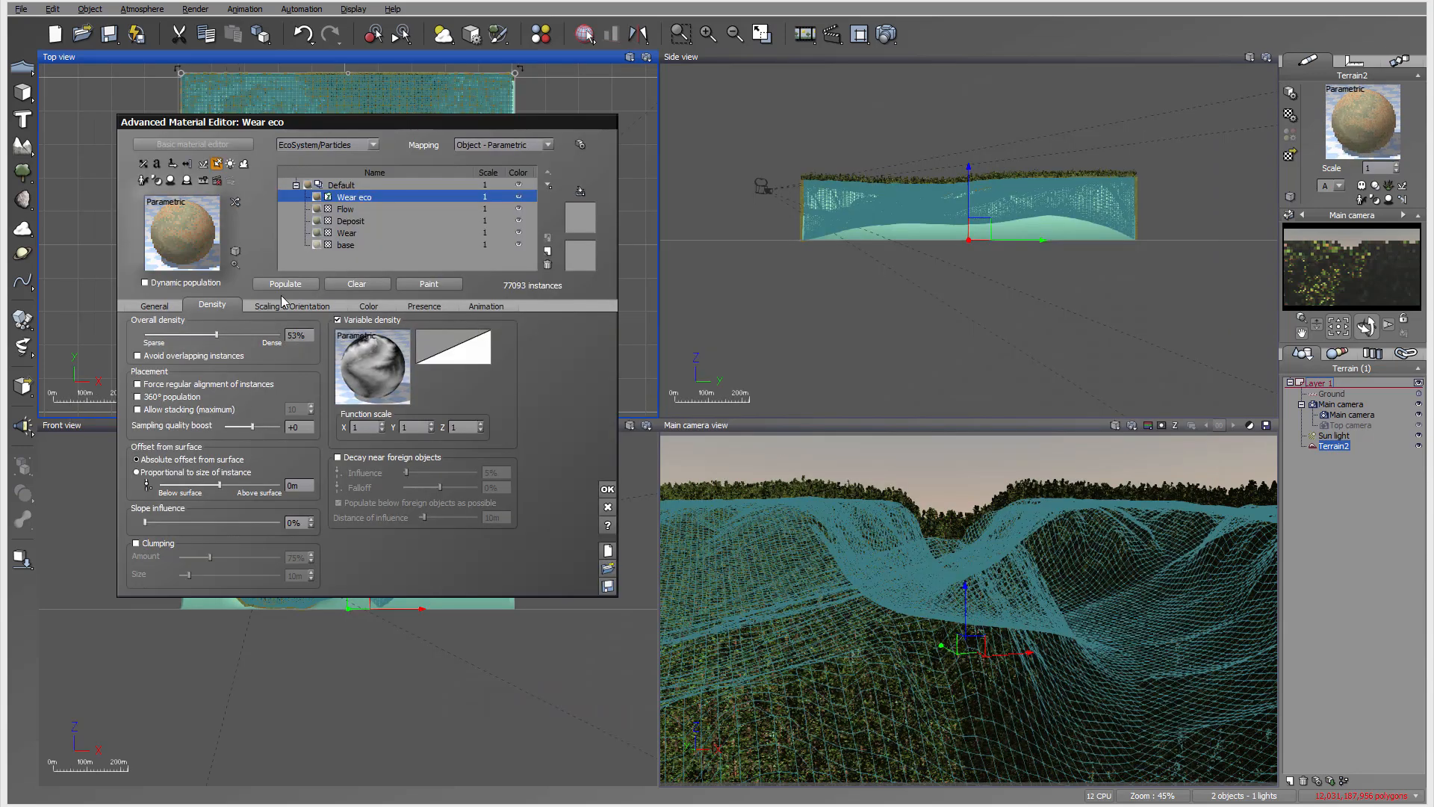
click(284, 287)
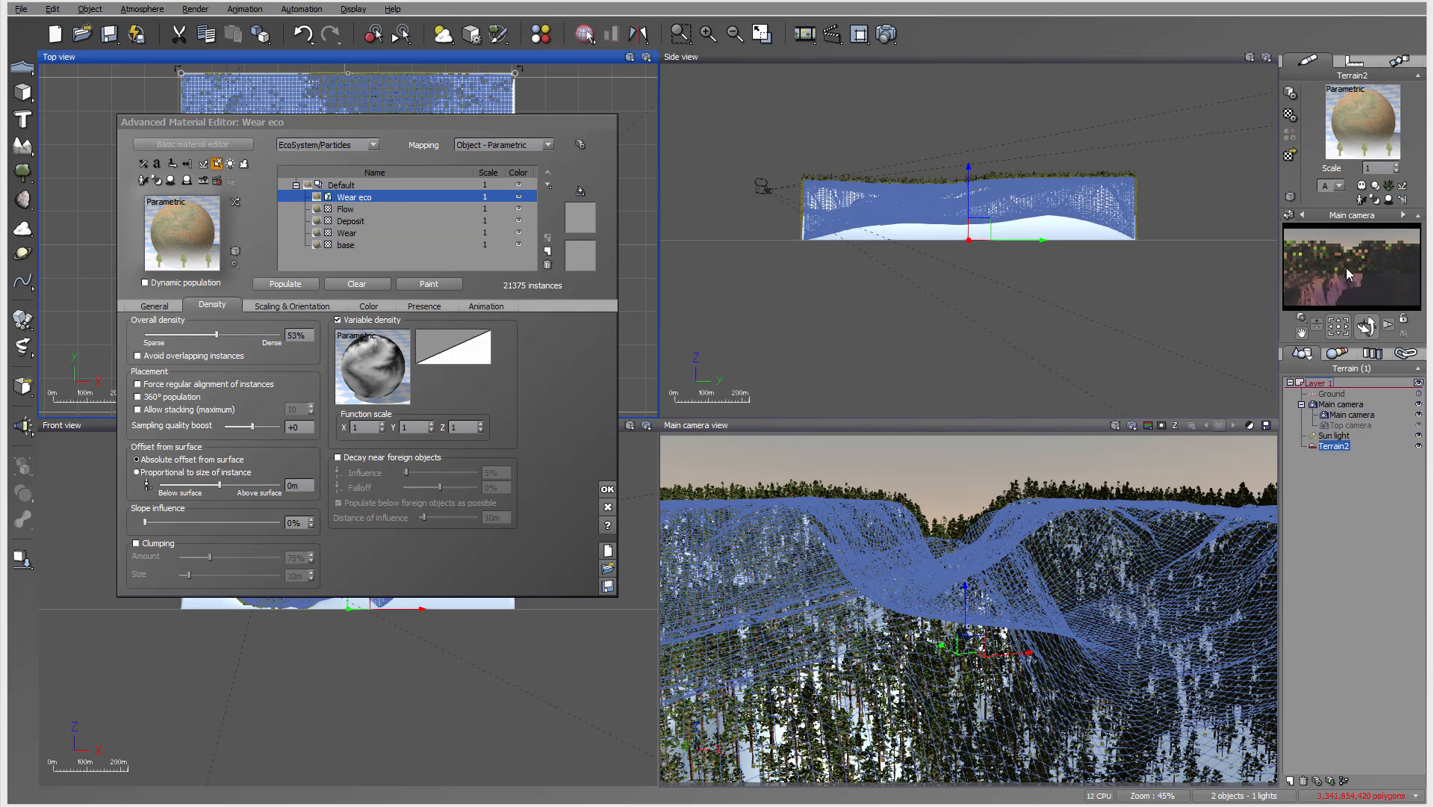
Step: Turn on the color highlight for the Wear eco layer and clear its EcoSystem instances
click(519, 196)
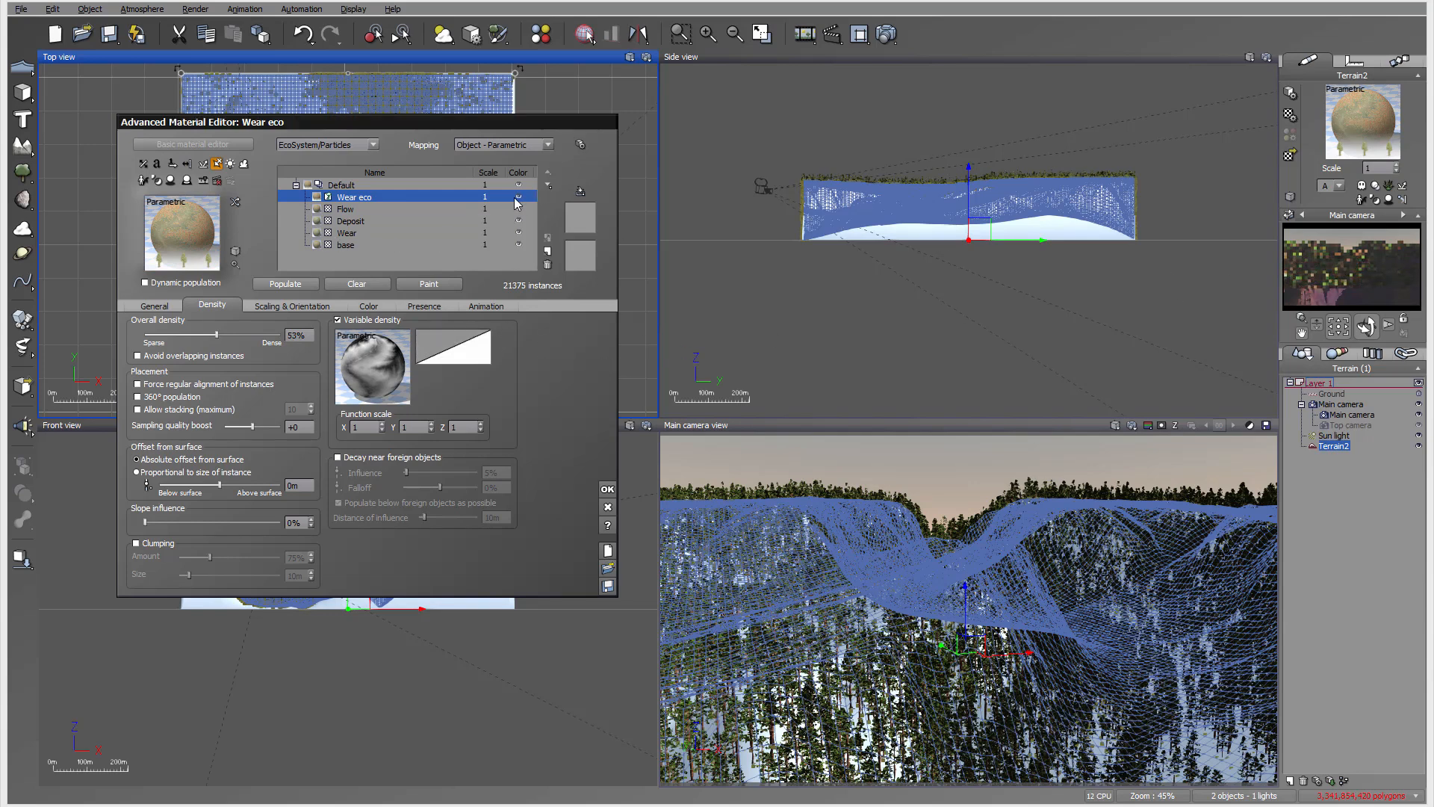
click(337, 319)
click(356, 284)
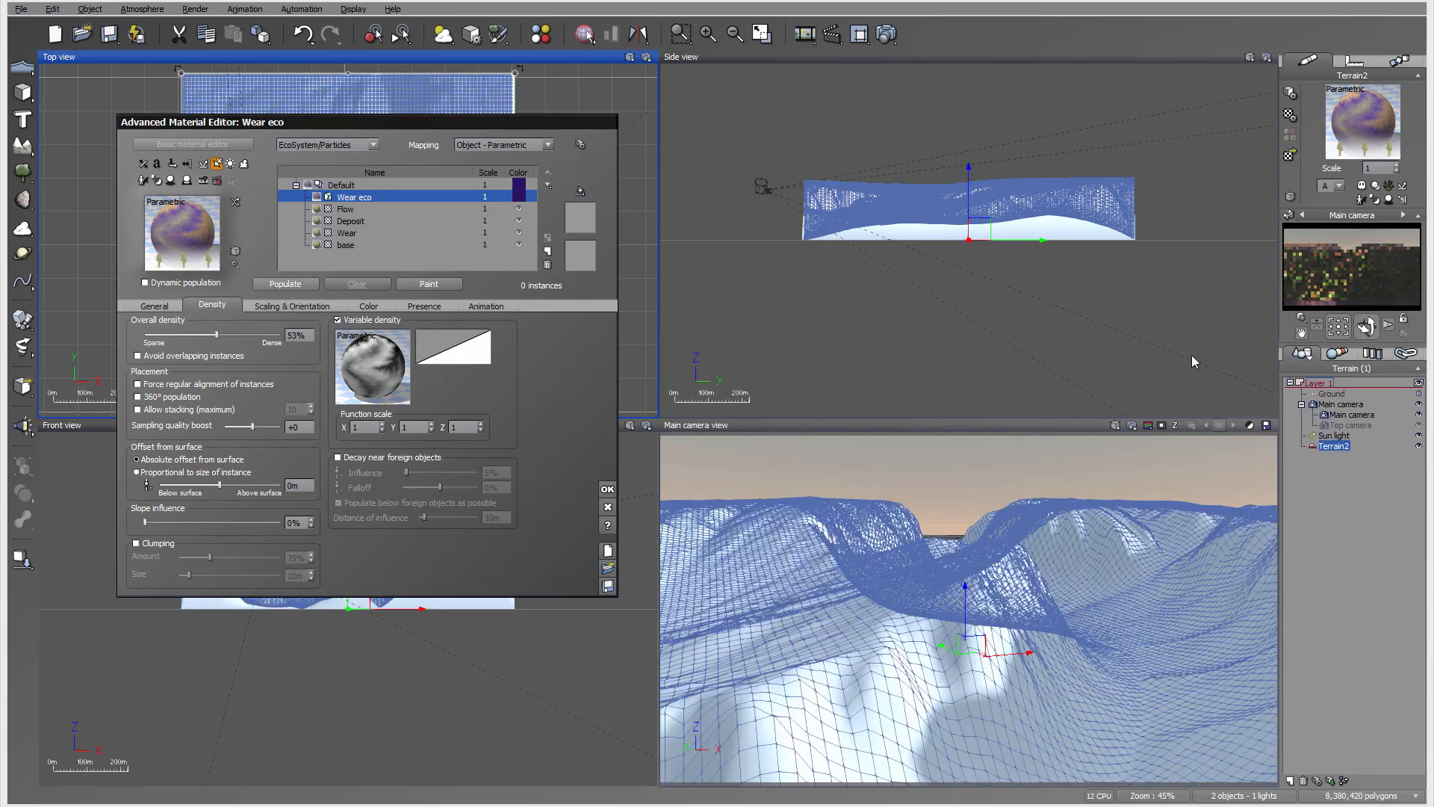
Step: Switch the camera view to Top camera and reopen the material editor for Terrain2
click(1351, 428)
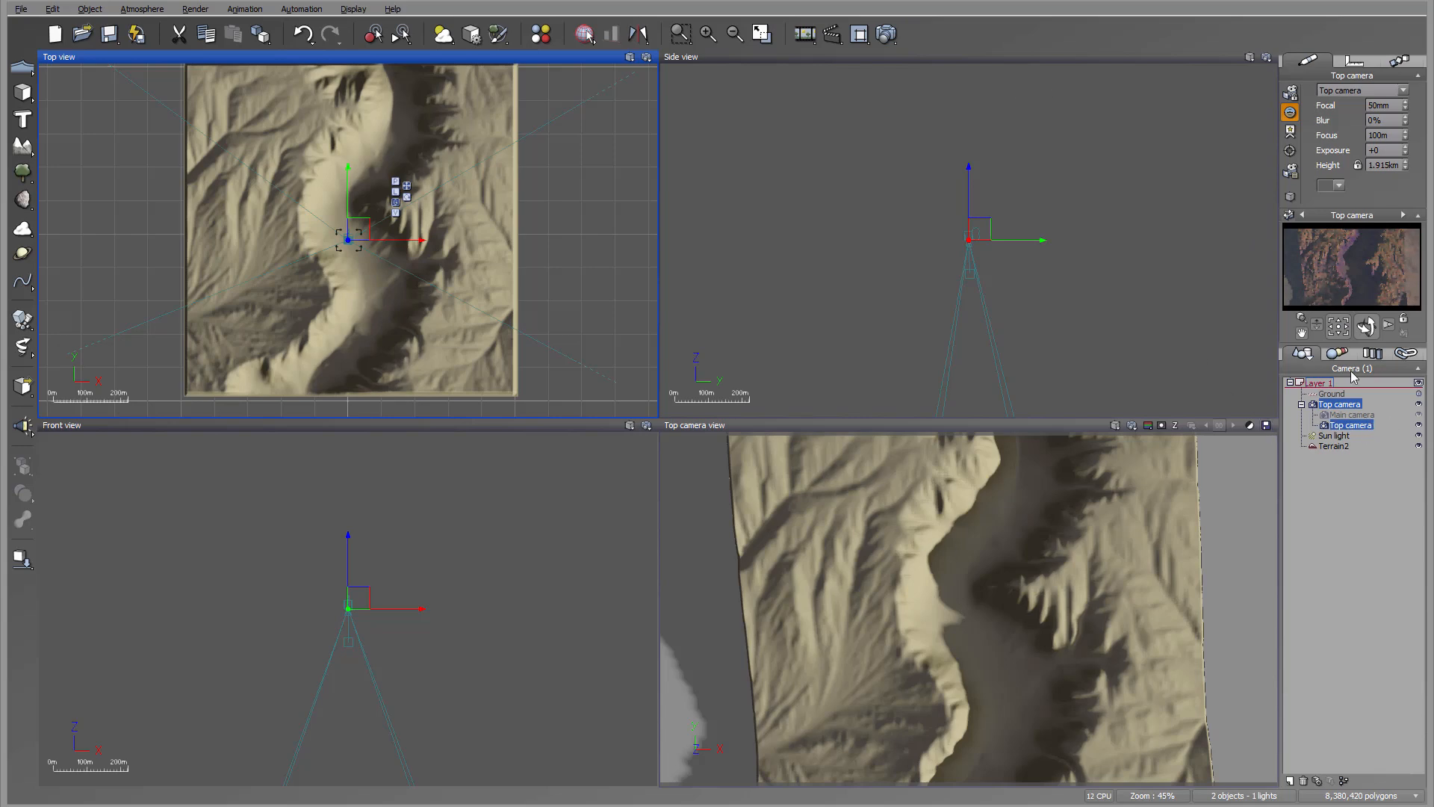
click(1341, 446)
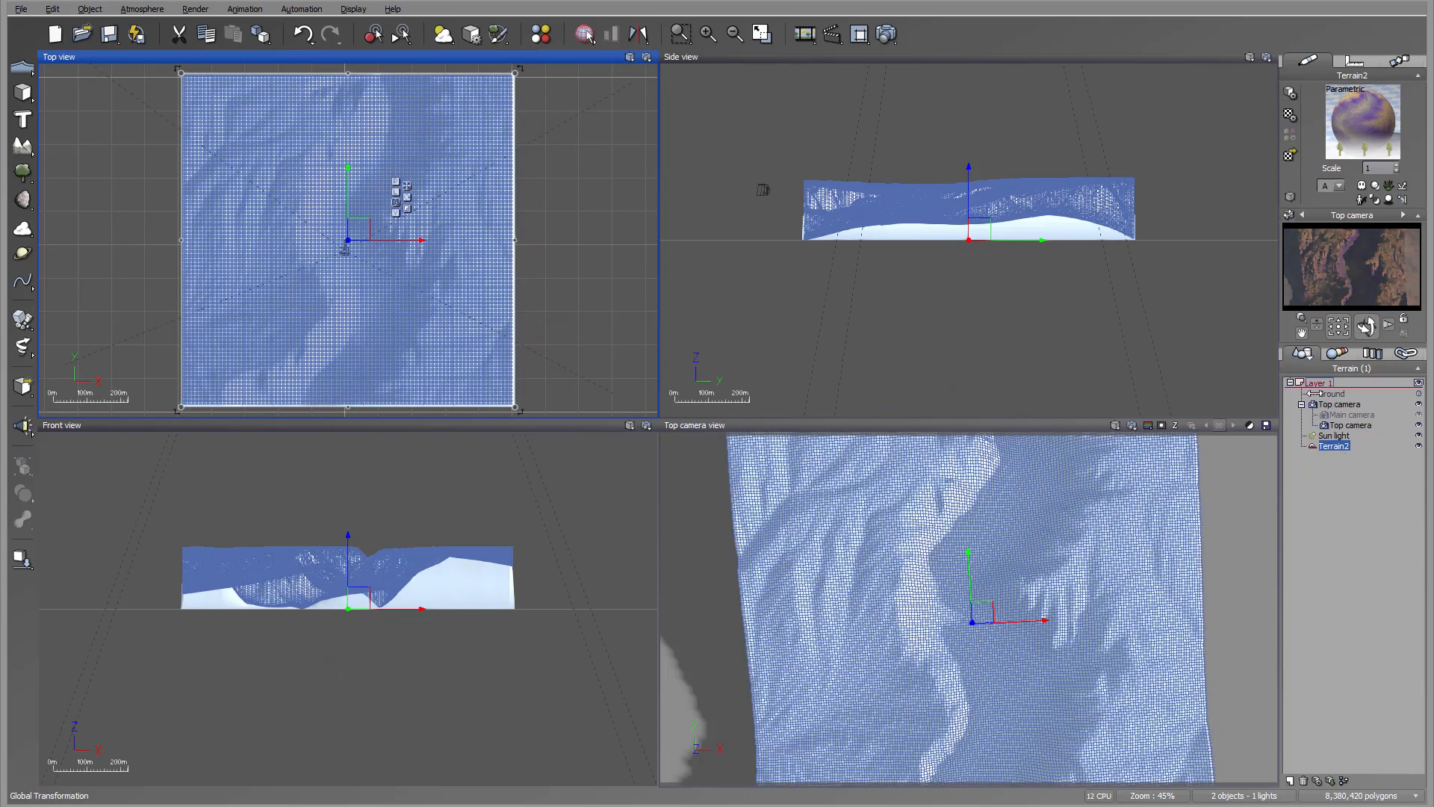
double_click(1367, 108)
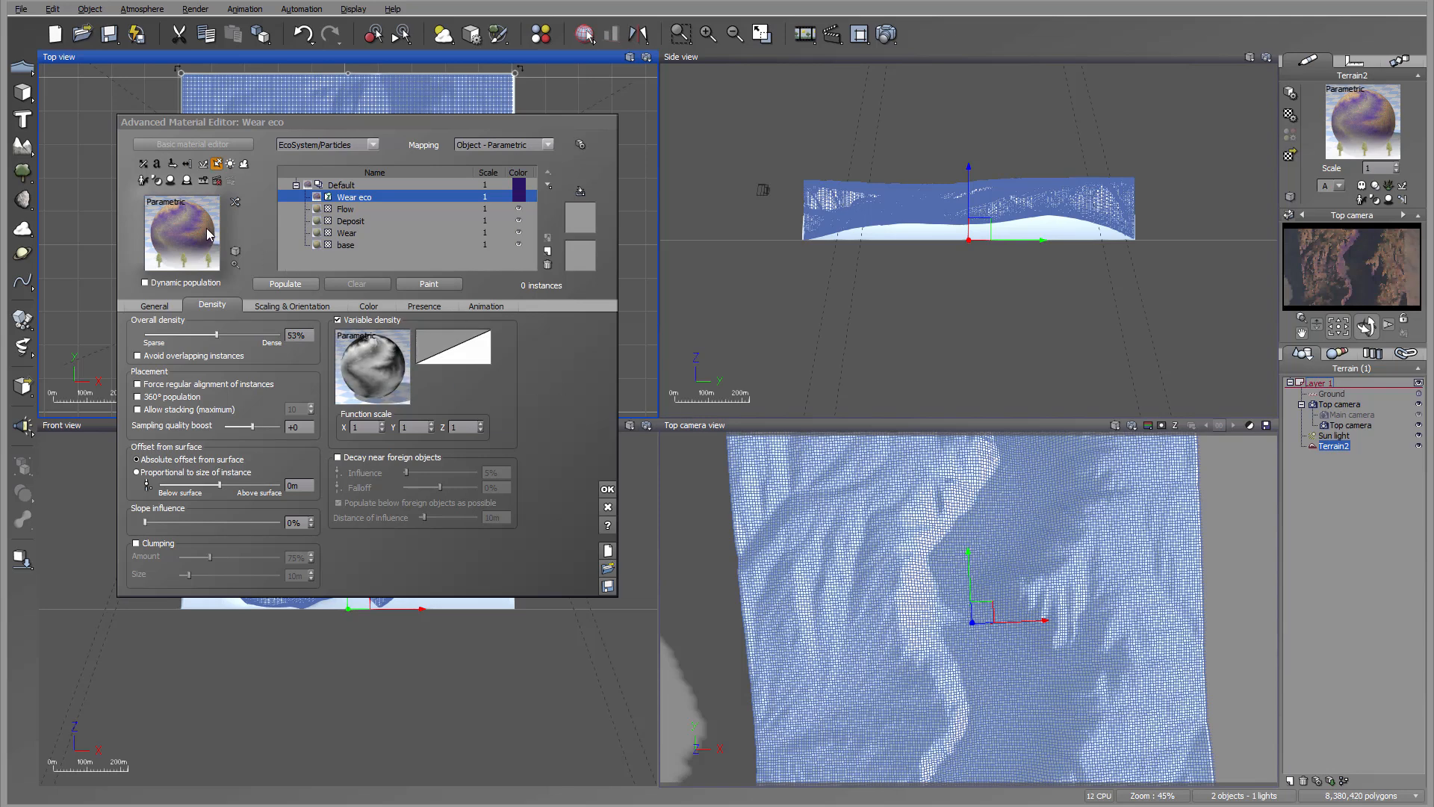
Step: Add a Filter node to the Wear eco density function and connect it between the projected texture map and the Density output
right_click(396, 370)
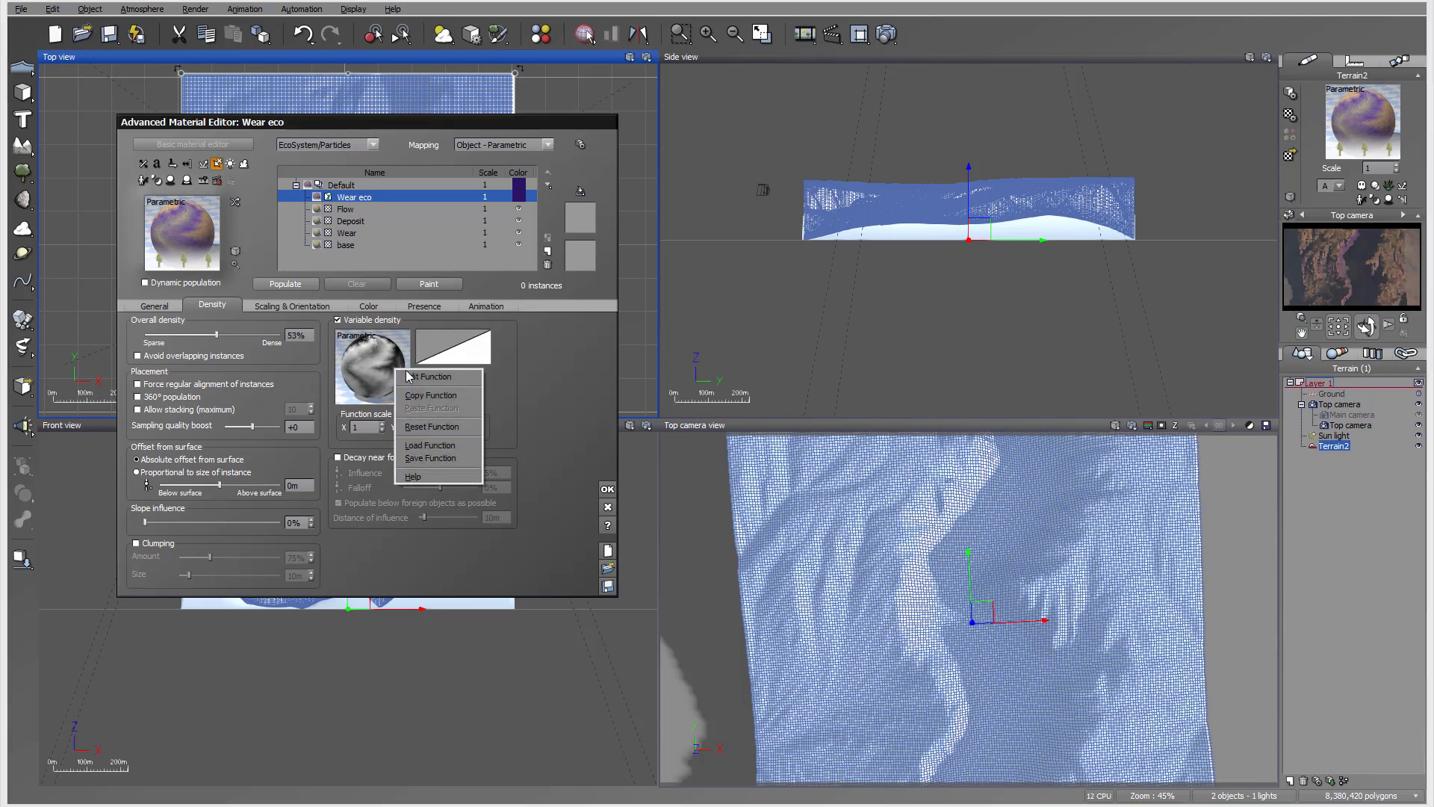
click(453, 377)
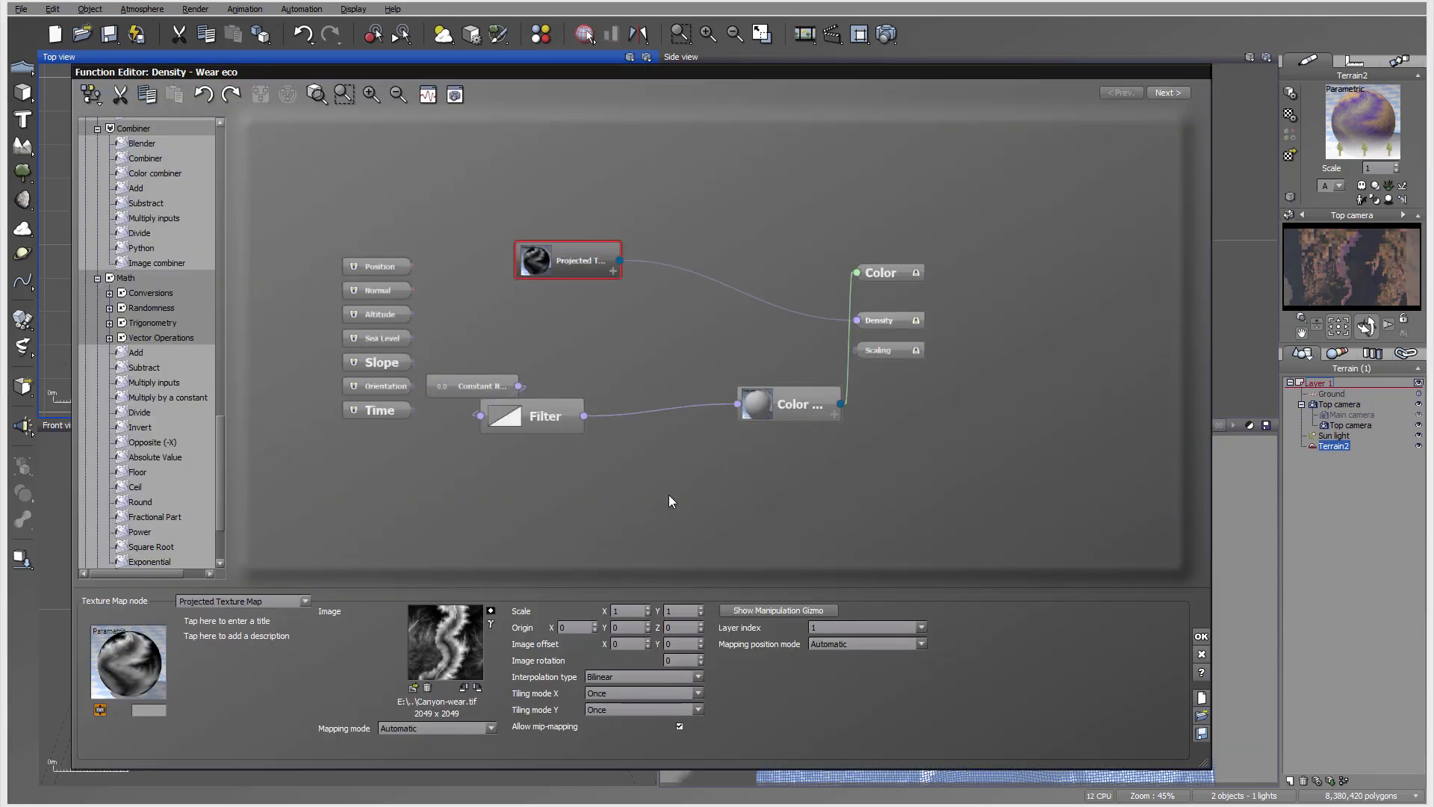
click(719, 282)
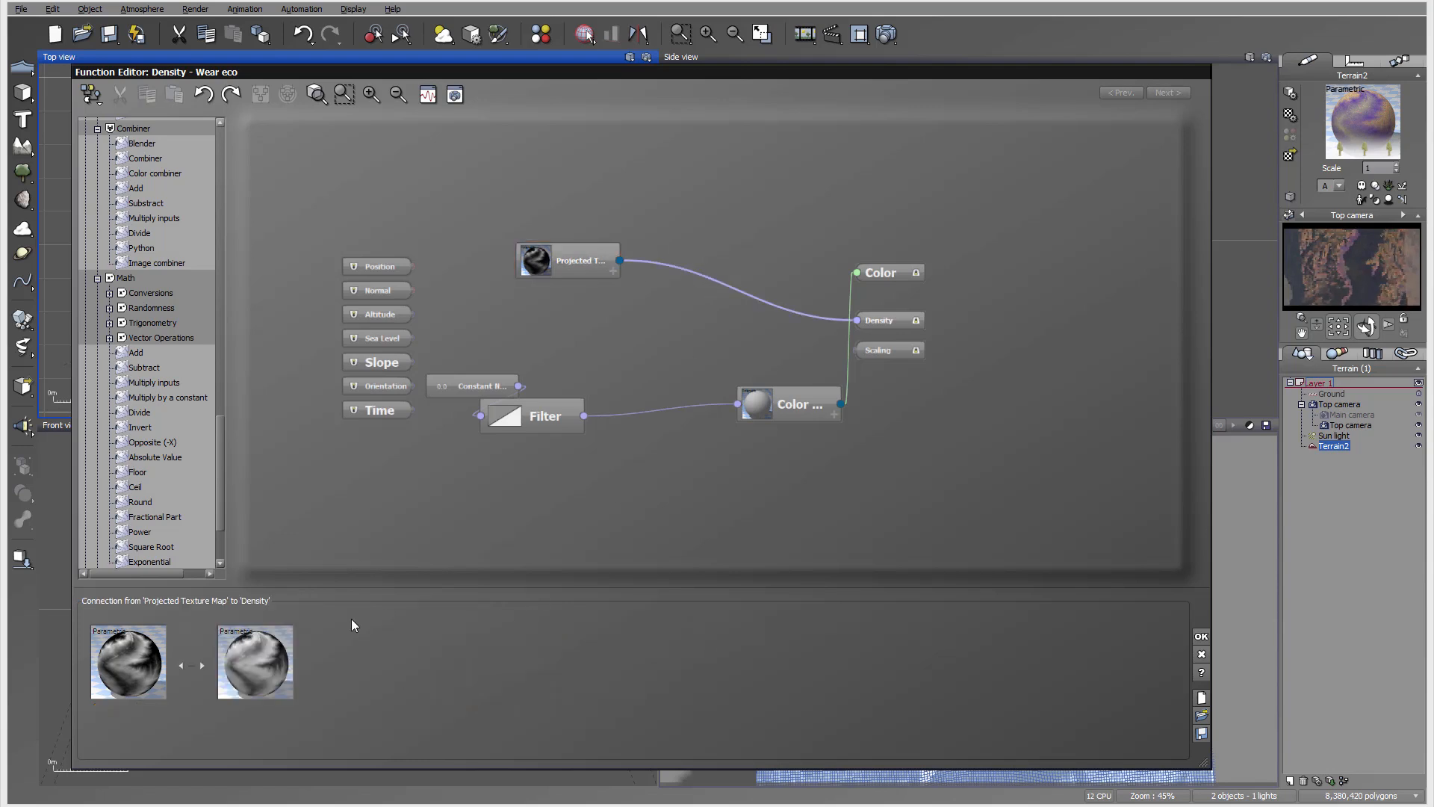
right_click(636, 298)
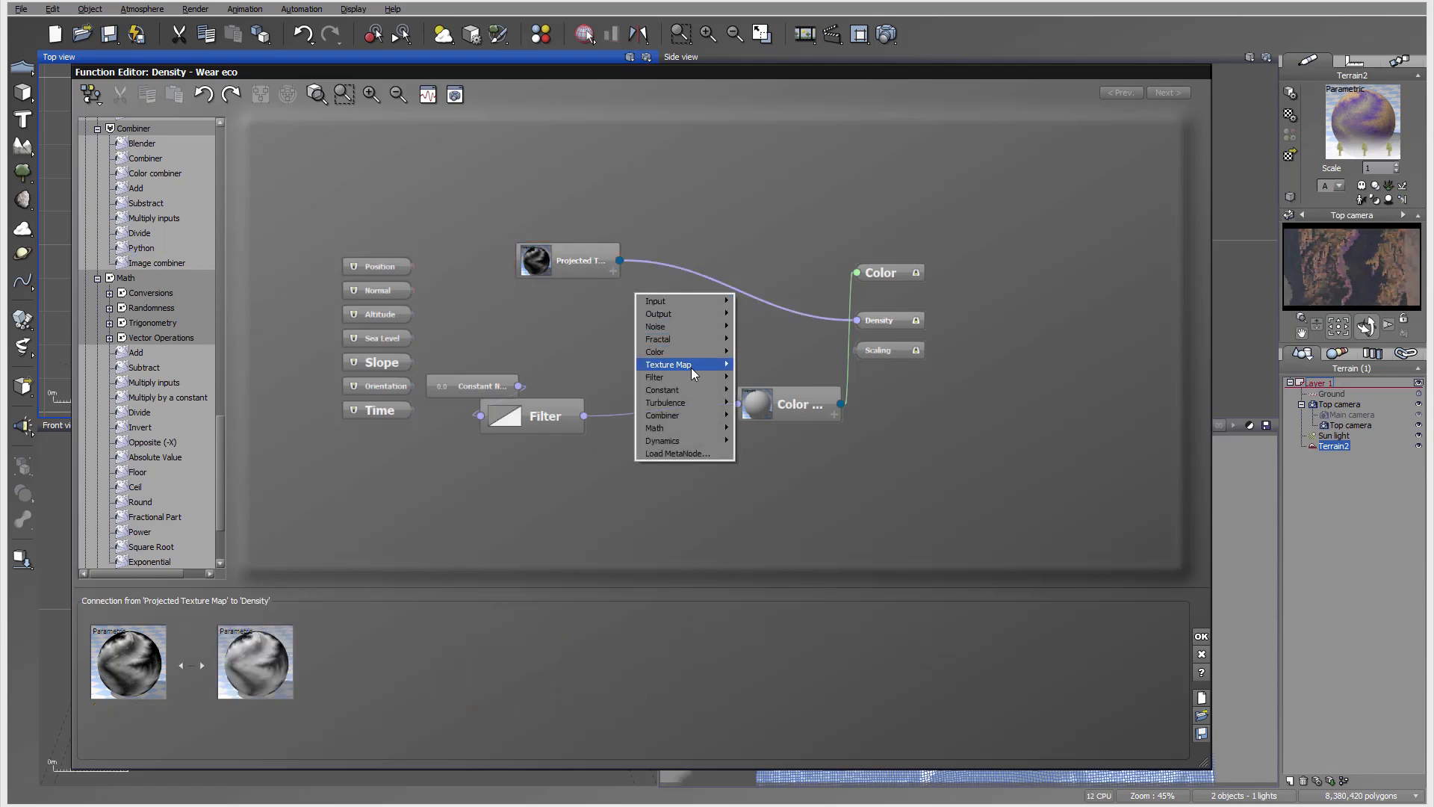
mouse_move(693, 372)
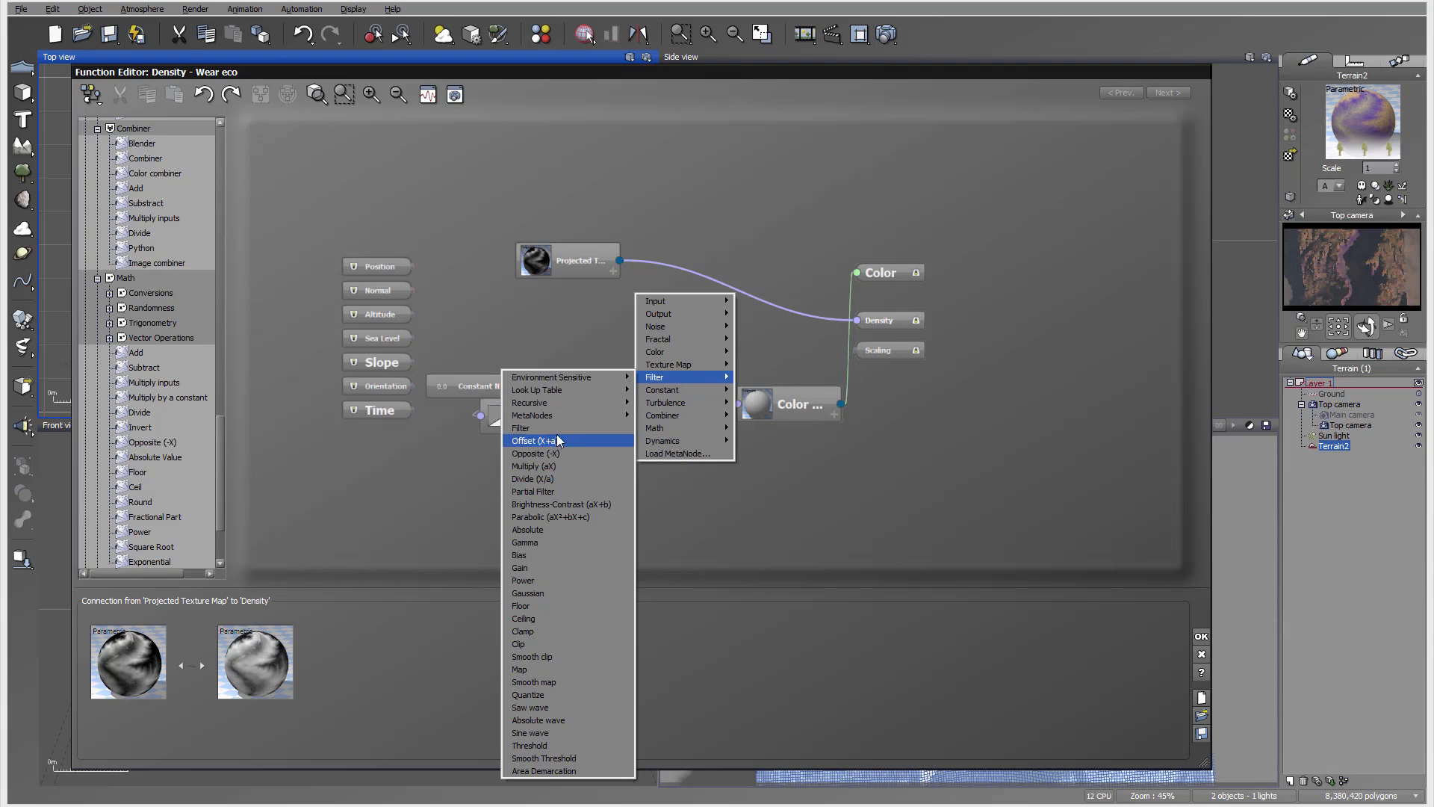
click(560, 431)
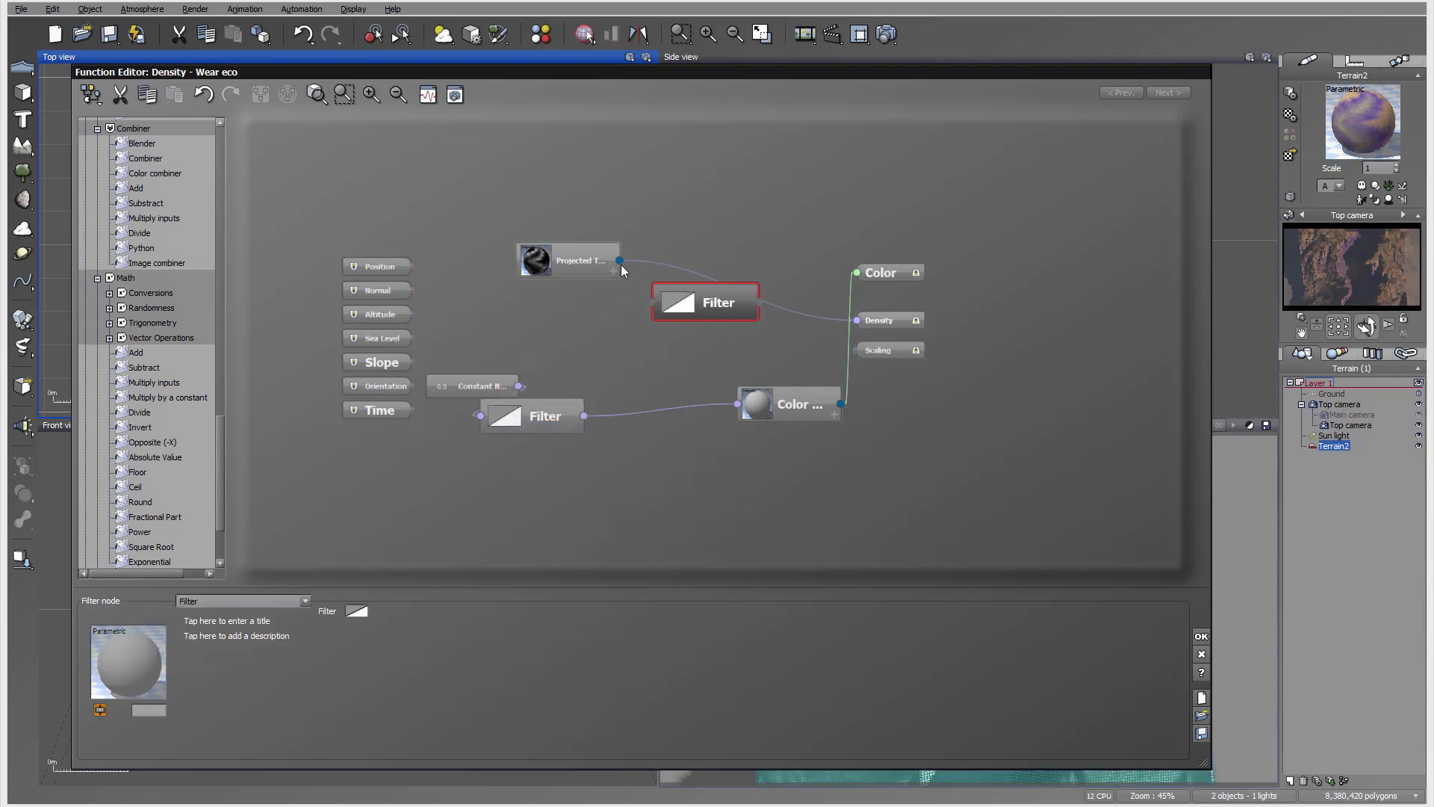
mouse_move(620, 260)
mouse_down()
mouse_move(653, 301)
mouse_move(619, 262)
mouse_up()
click(672, 270)
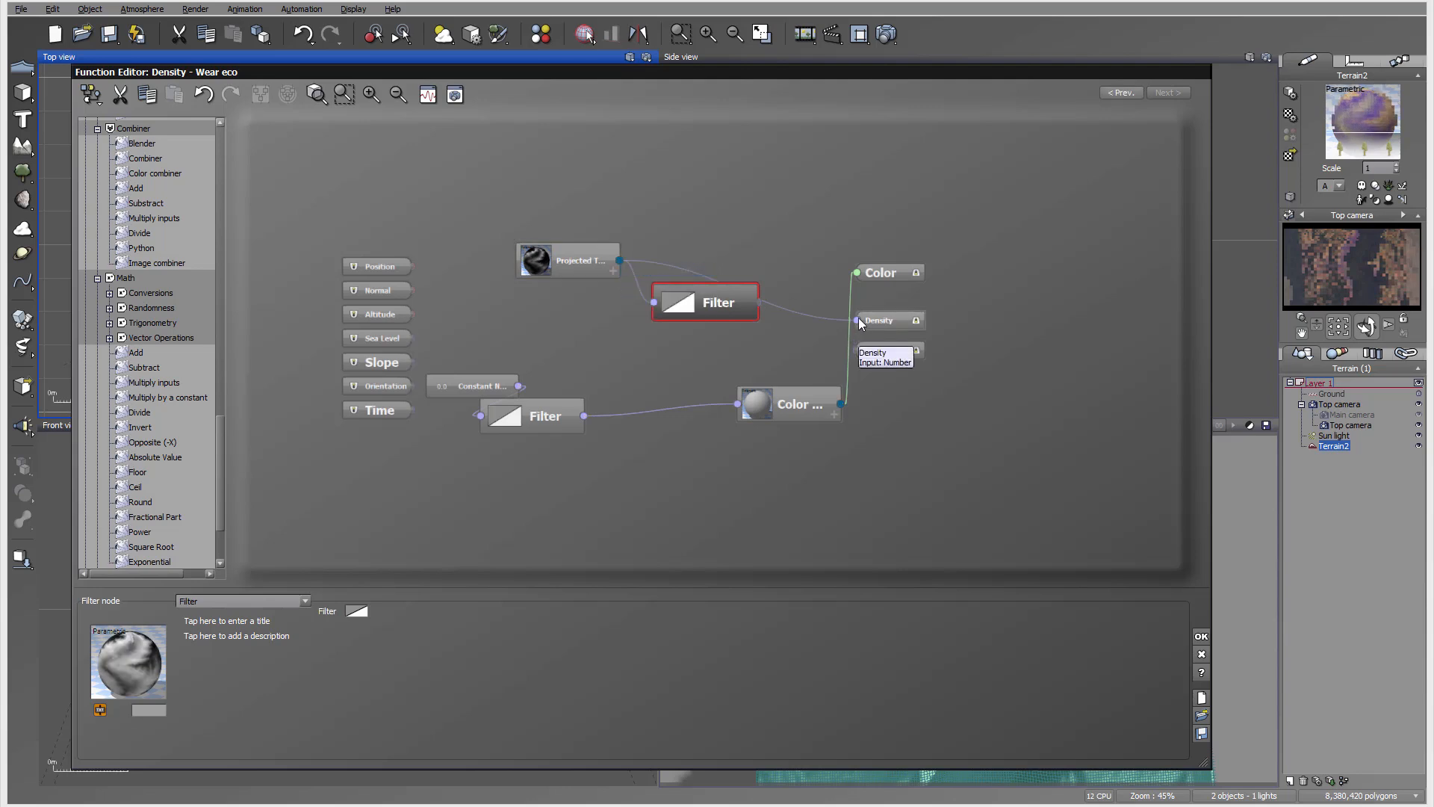
click(858, 317)
drag(723, 294, 746, 294)
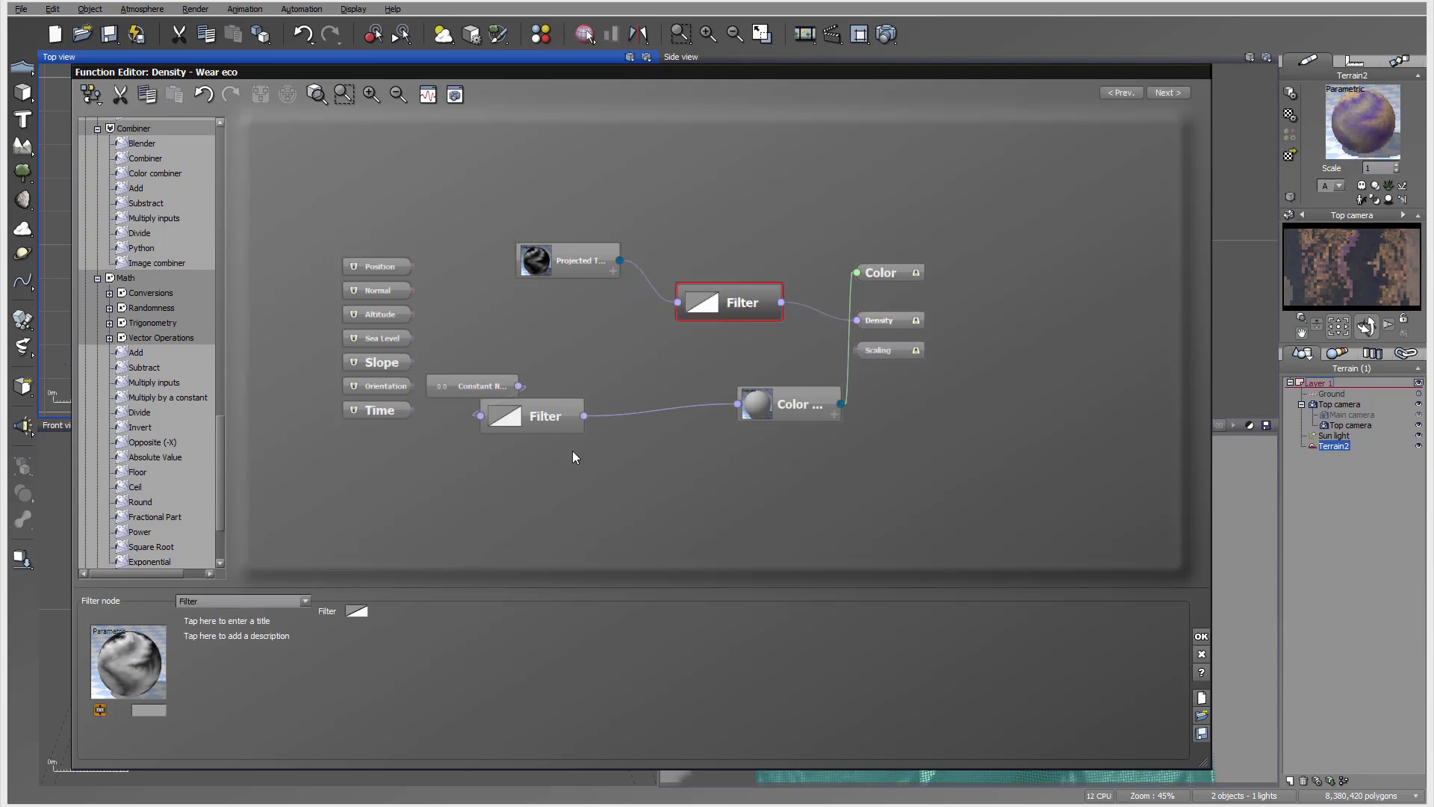
Step: Shape the new filter into a steep ramp with keypoints at about X 0.11, Y -0.98 and X 0.39, Y 1.0
right_click(377, 611)
click(391, 618)
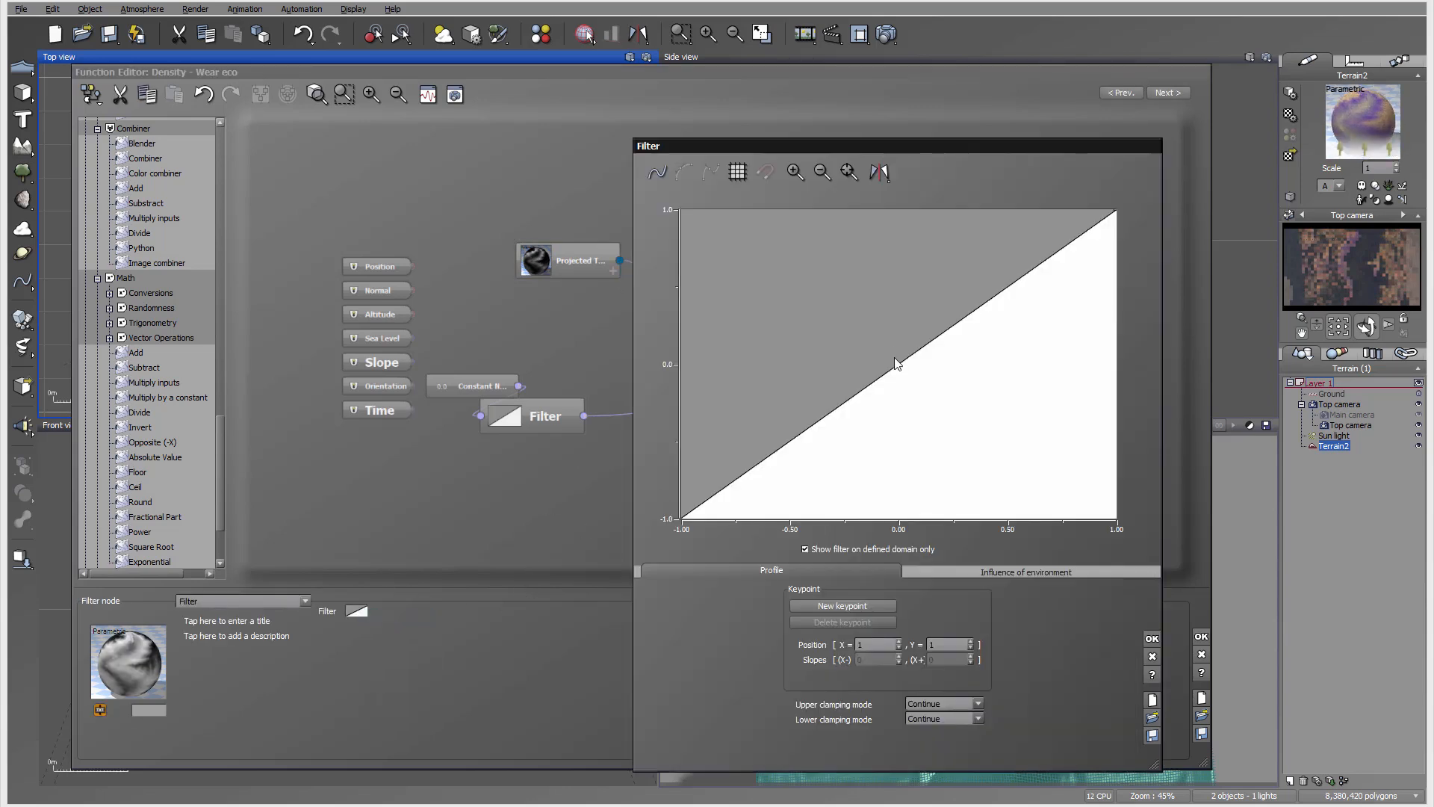
click(827, 409)
drag(837, 413, 944, 509)
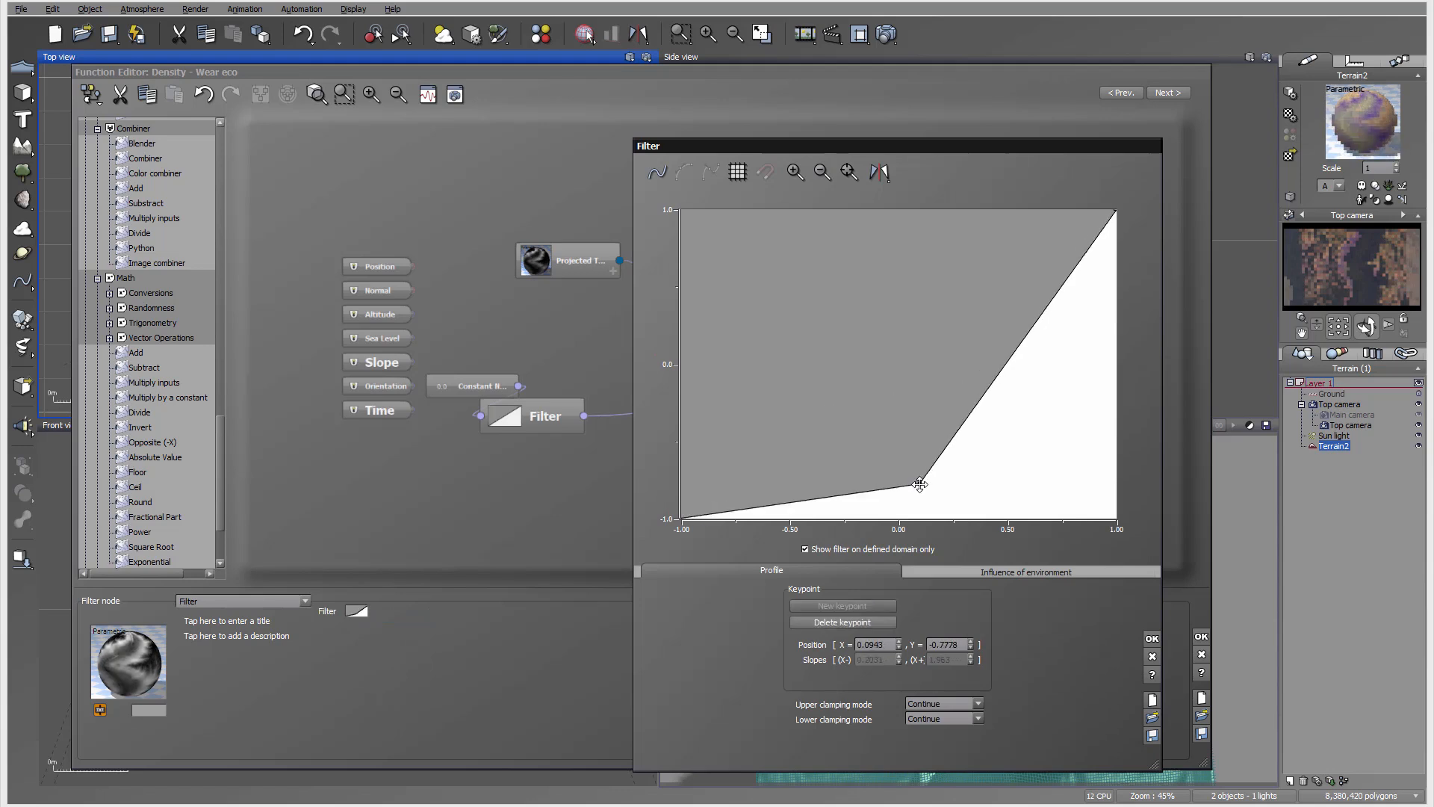
drag(1055, 270, 994, 216)
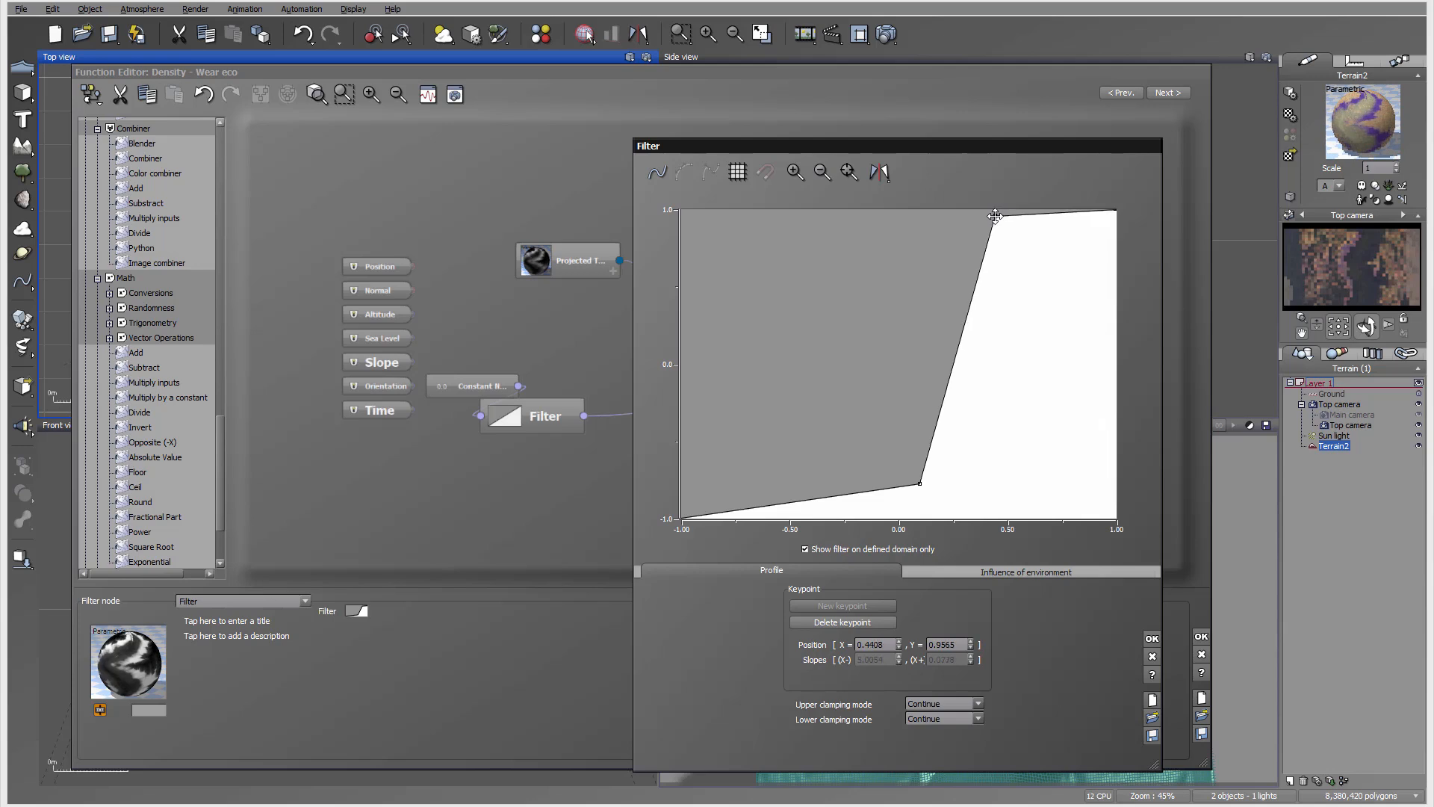
click(919, 484)
drag(919, 487, 923, 514)
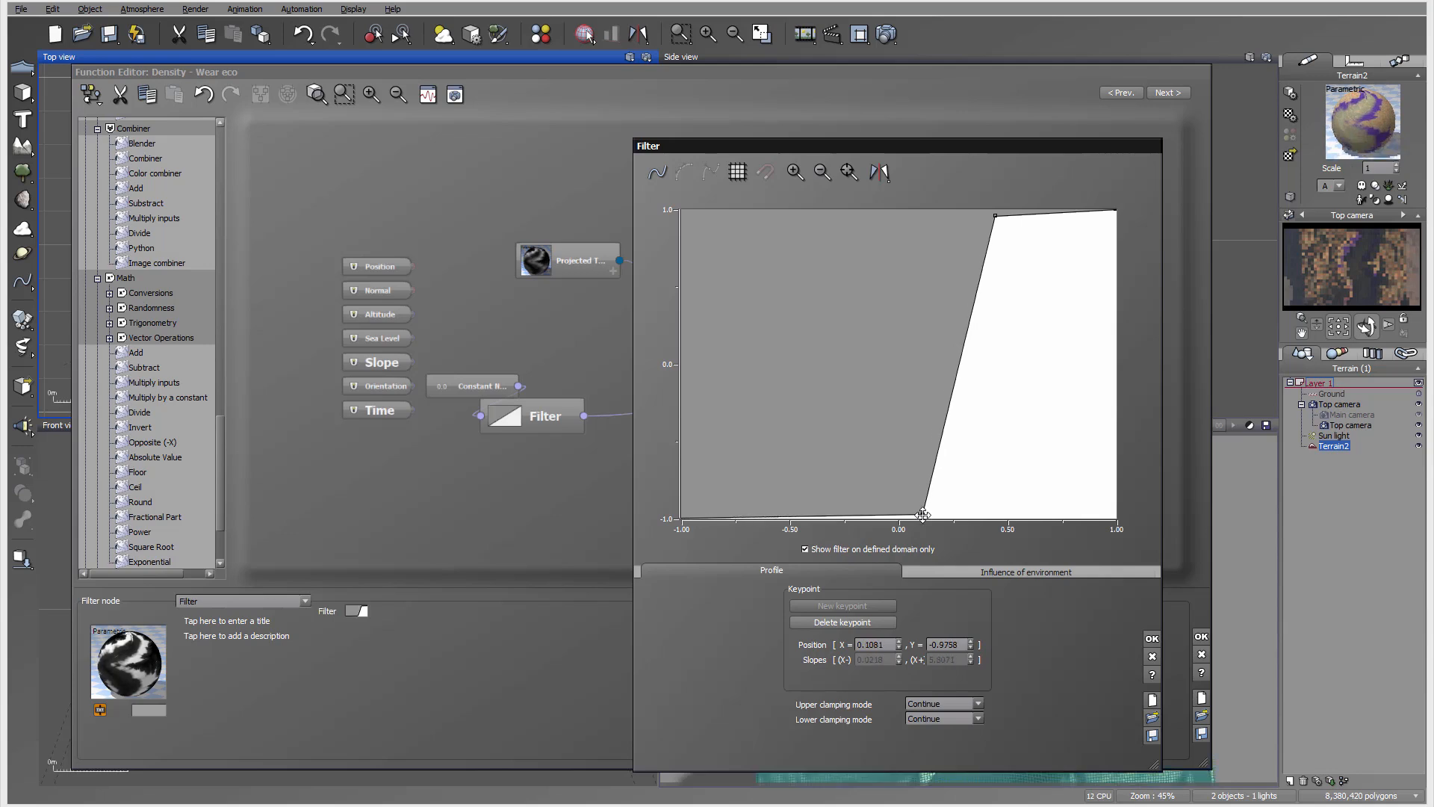
drag(1000, 216, 983, 210)
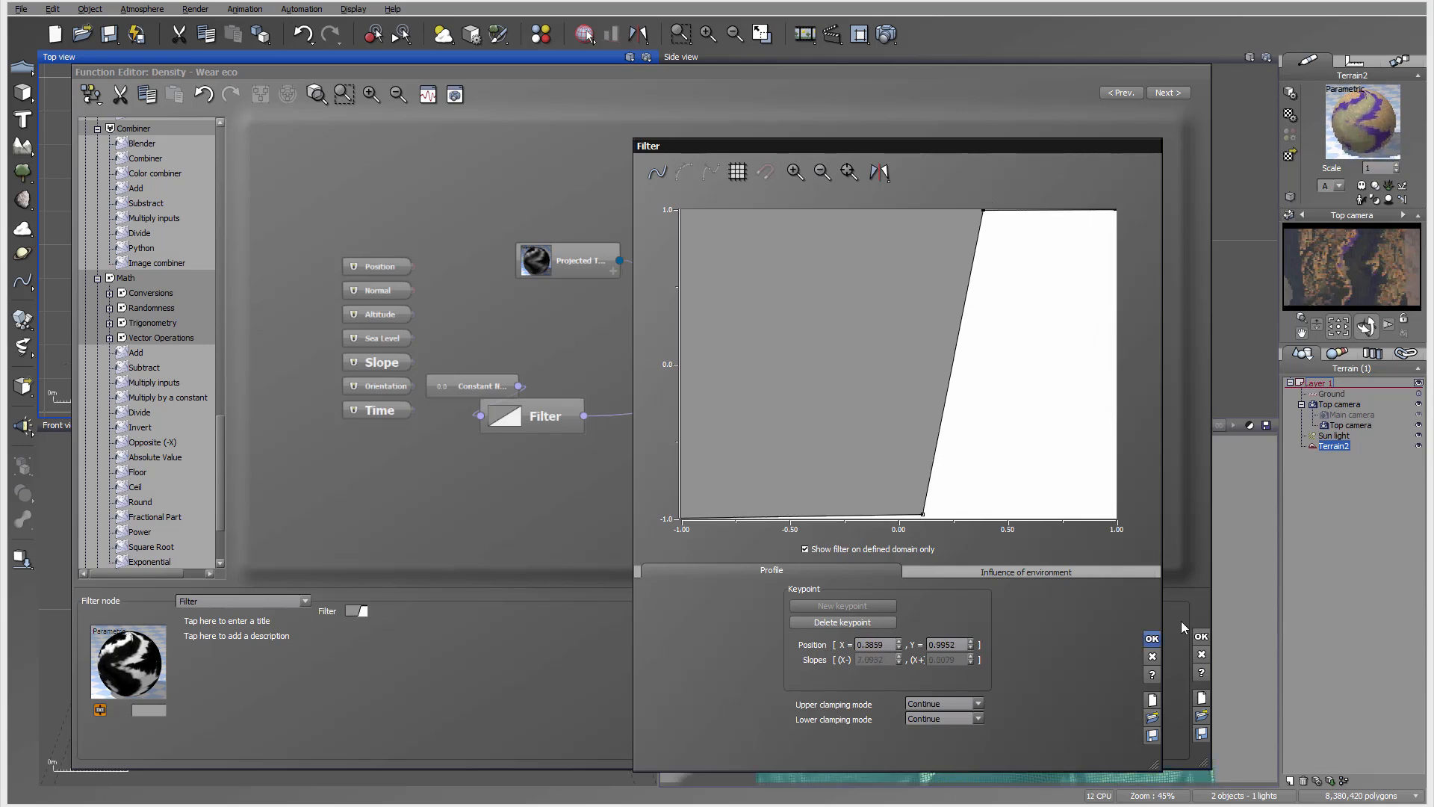
click(1151, 639)
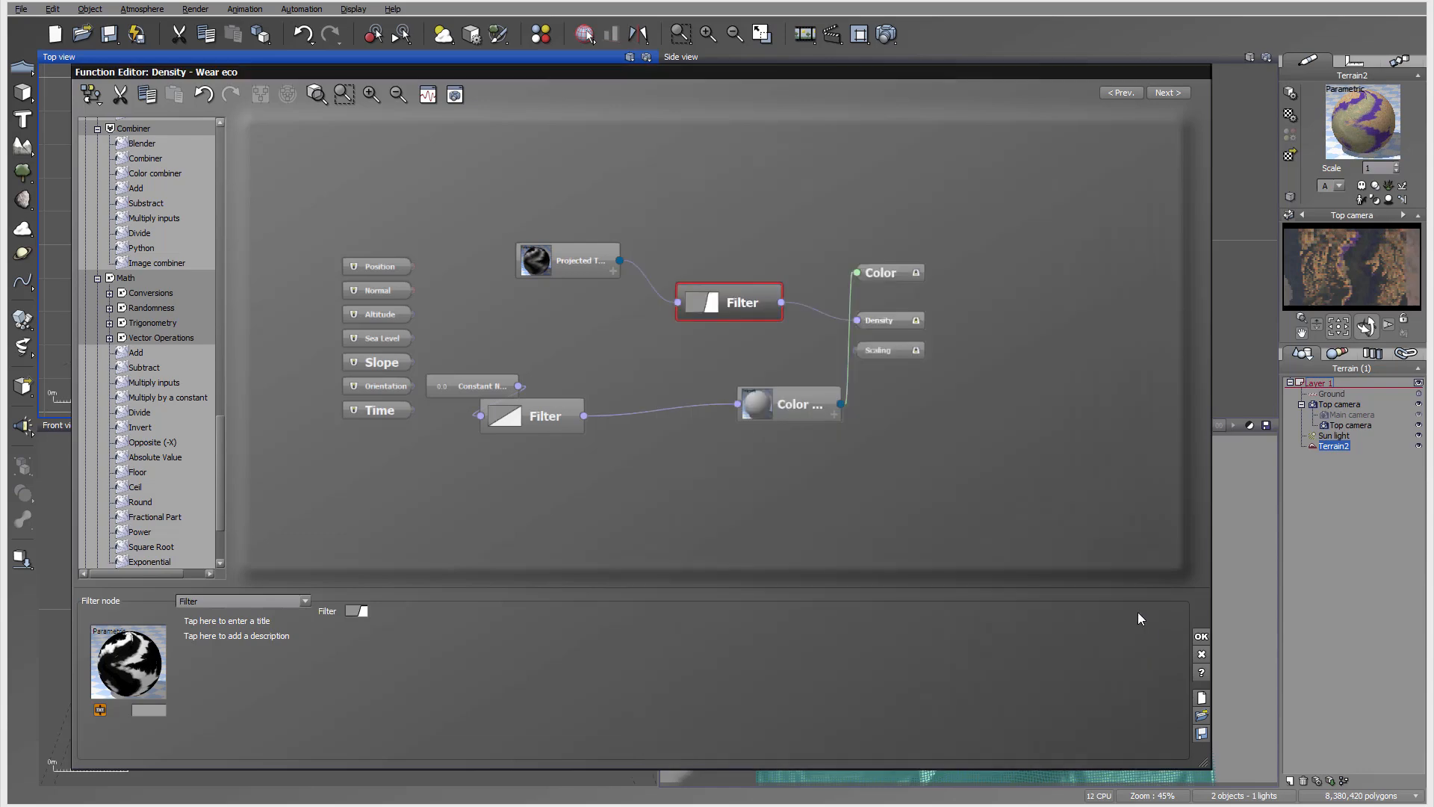
Step: Accept the density function, populate the Wear eco layer, and turn off its color highlight
click(1200, 638)
click(286, 284)
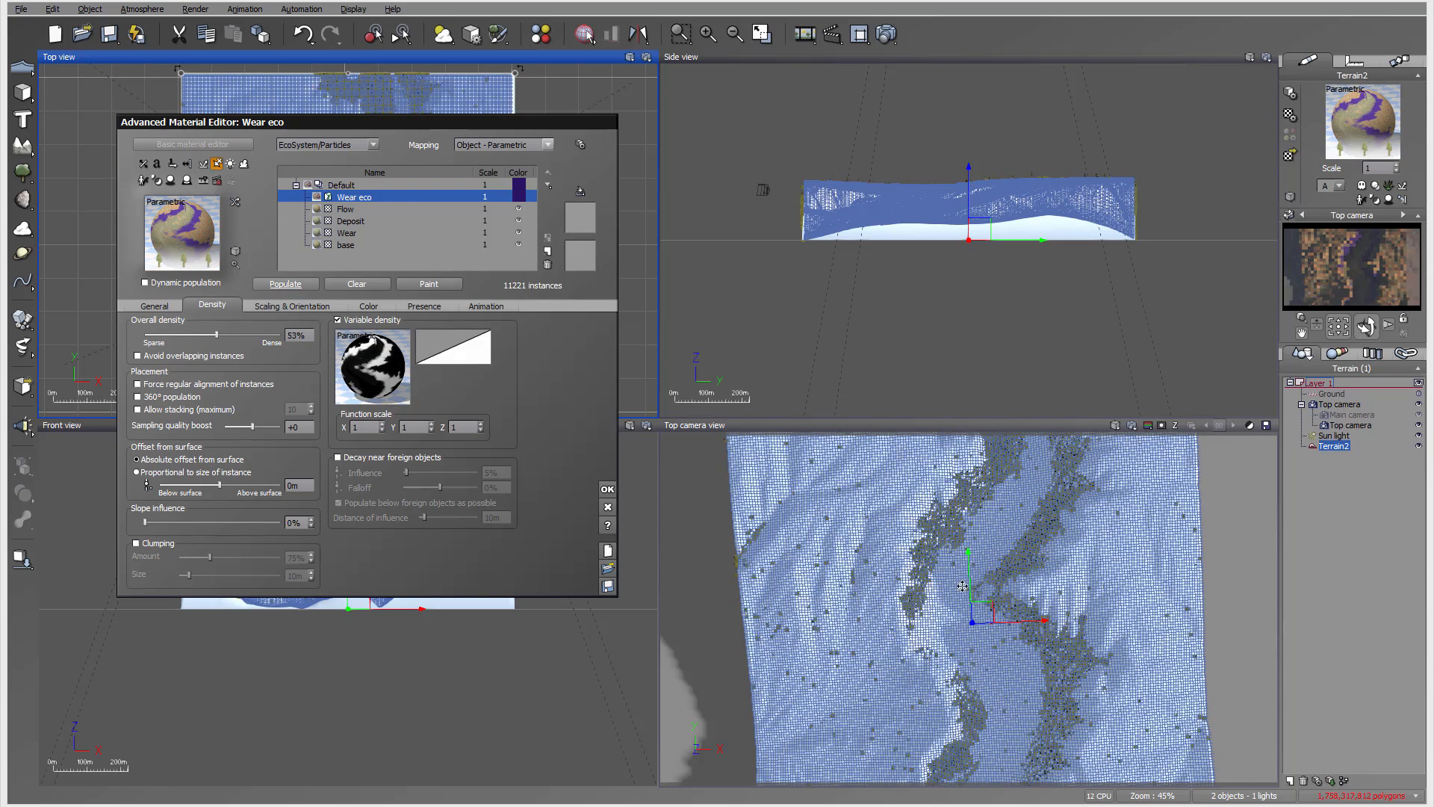
click(521, 195)
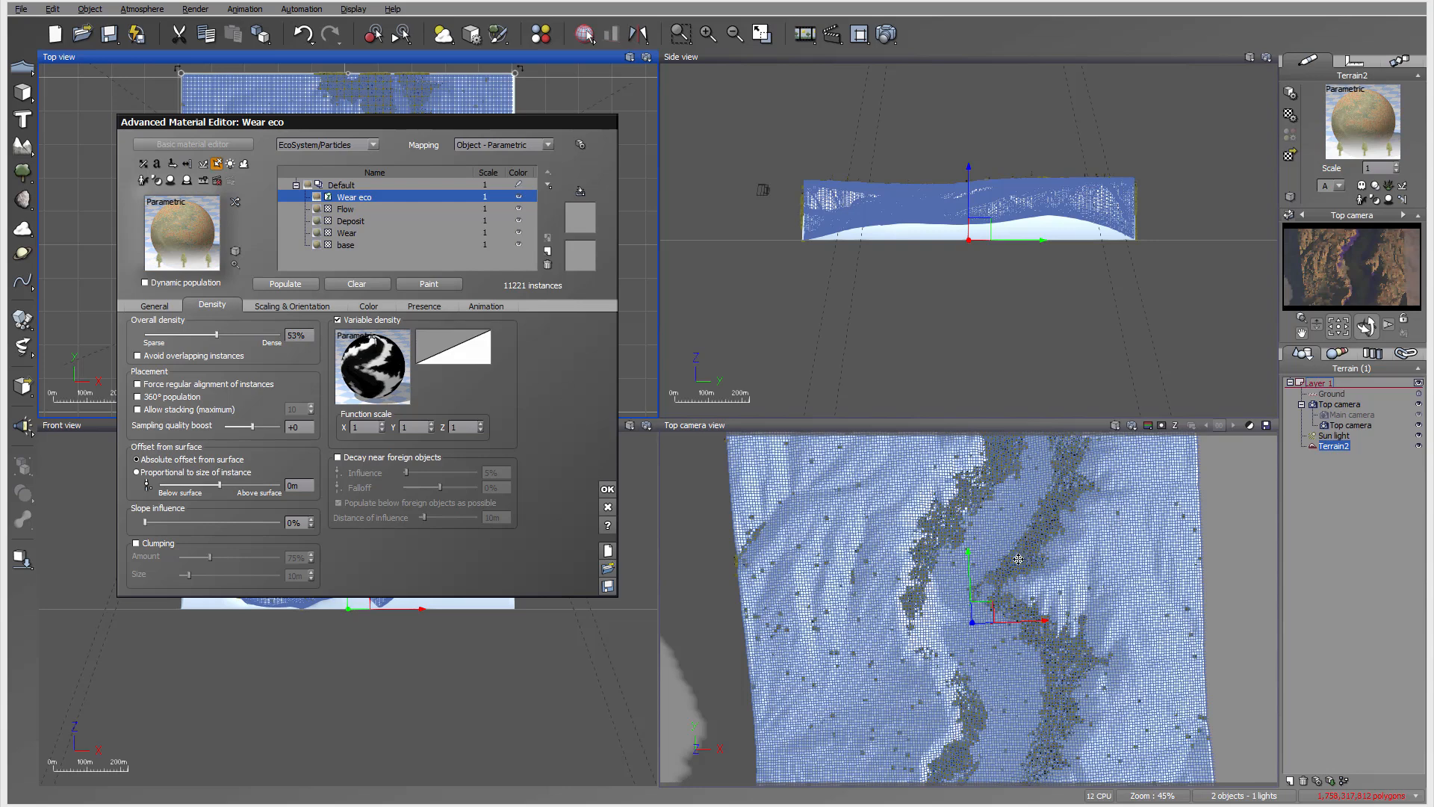
Step: Reopen the Wear eco density function and invert the Canyon-wear.tif image
double_click(374, 338)
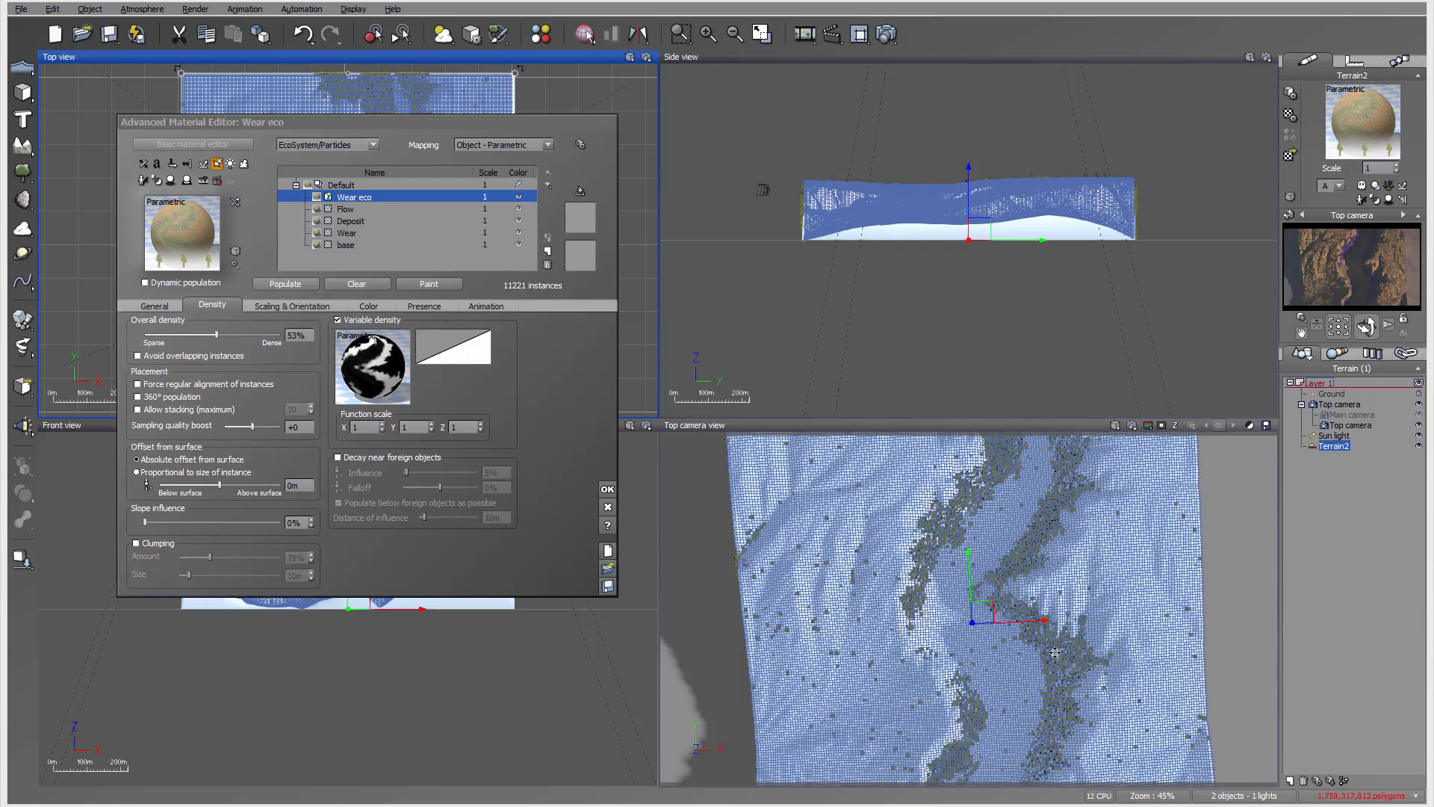
right_click(373, 363)
click(411, 379)
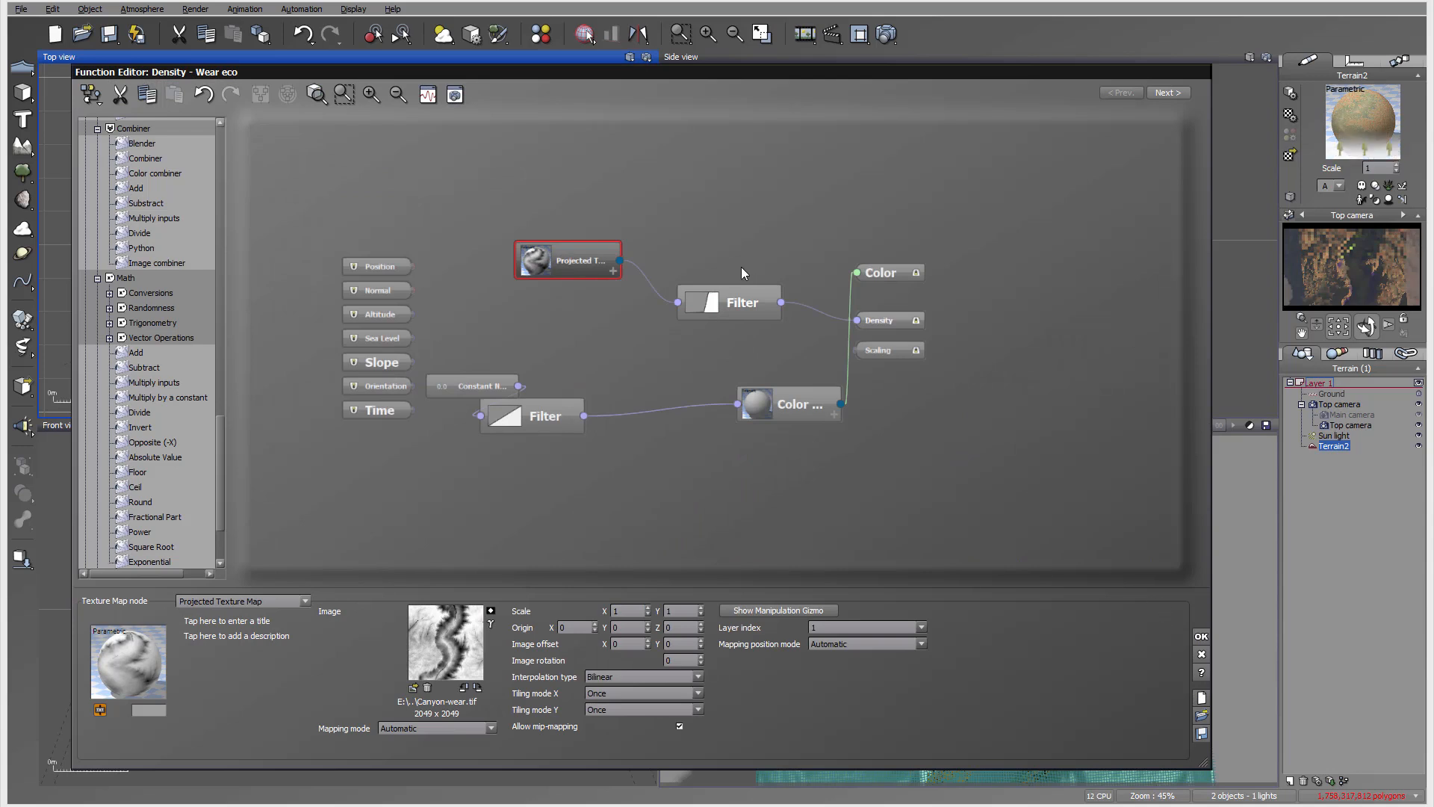
Step: Align both keypoints of the density filter at X 0.283 to form a vertical step, and repopulate the Wear eco layer
click(717, 305)
click(362, 611)
click(390, 619)
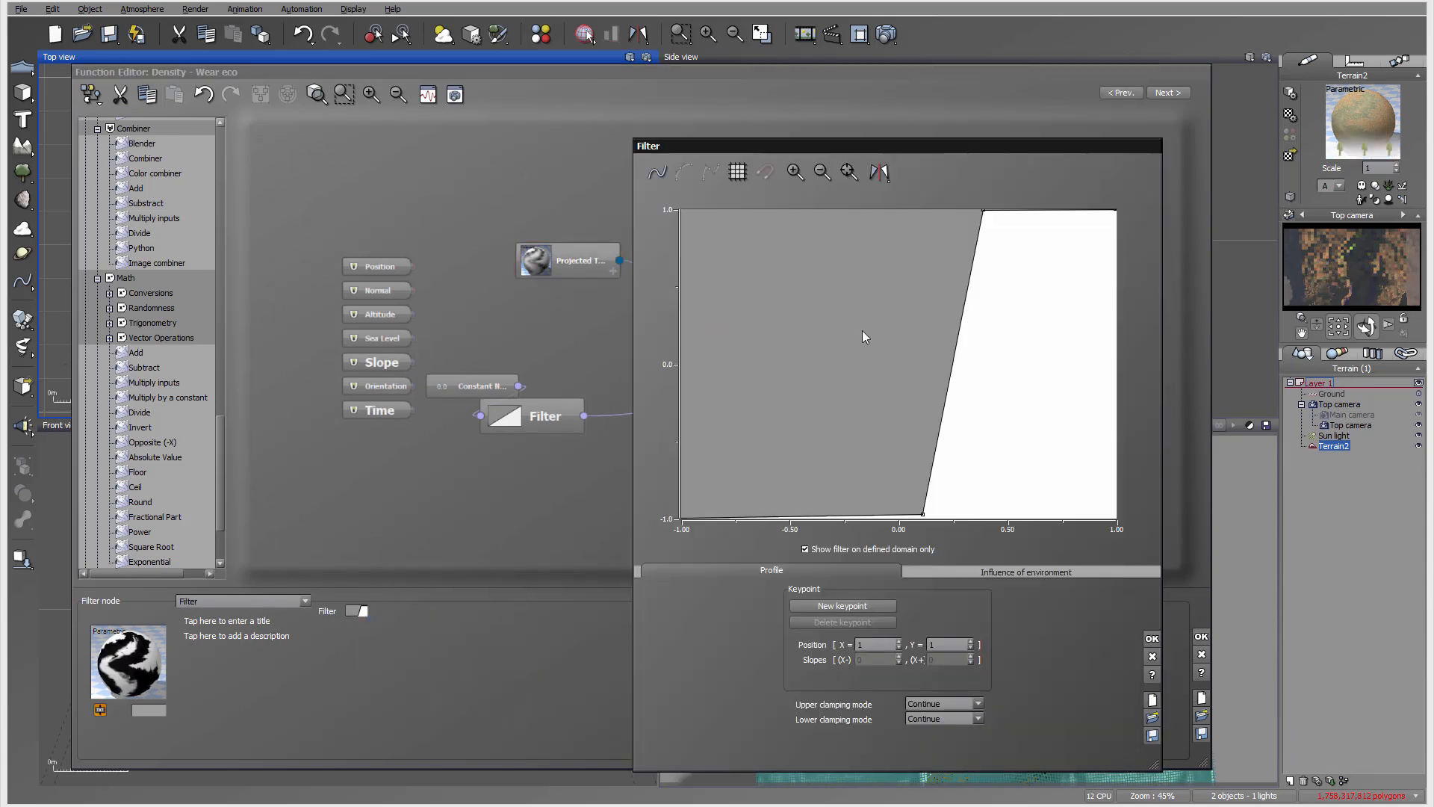
drag(923, 514, 958, 515)
right_drag(1011, 310, 979, 415)
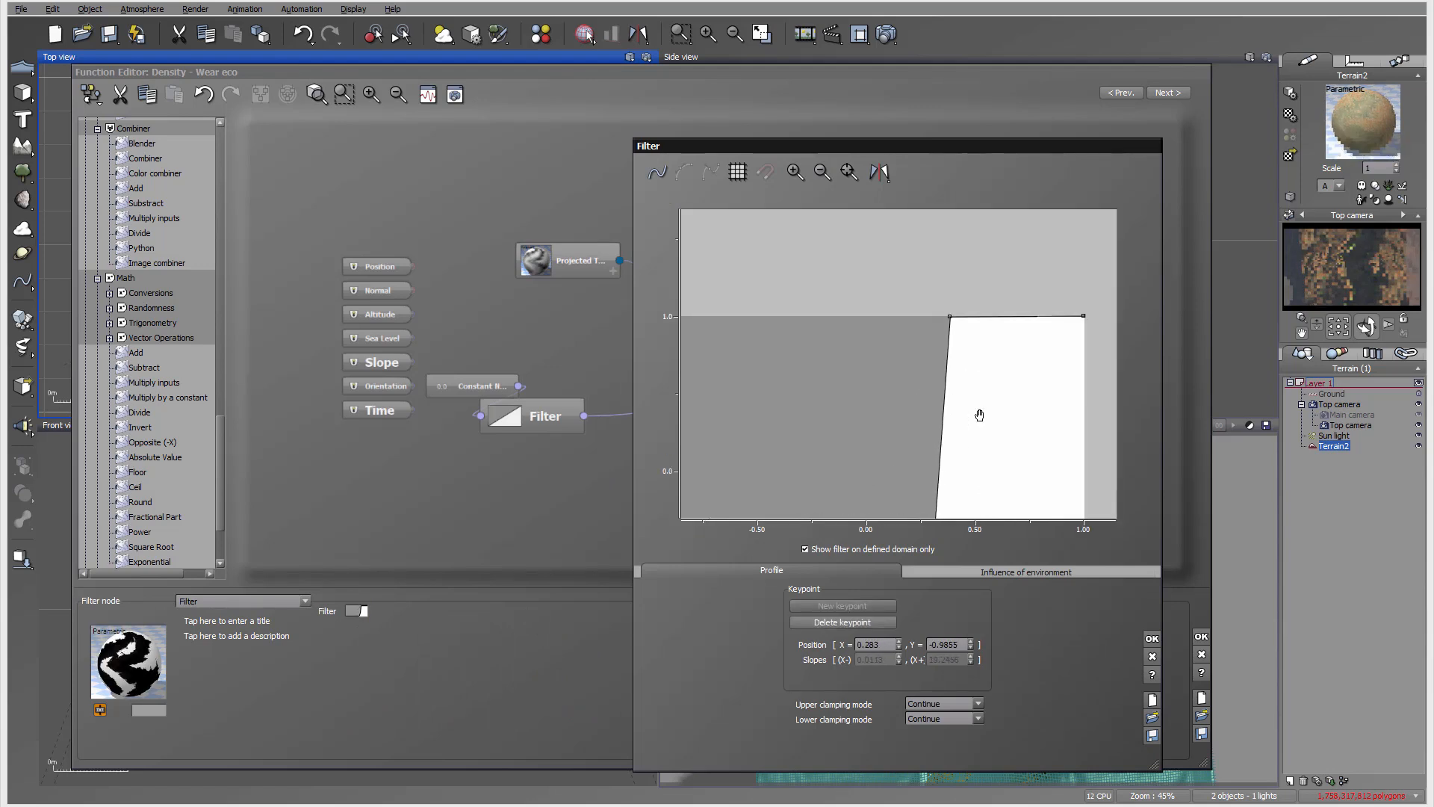
drag(950, 316, 897, 316)
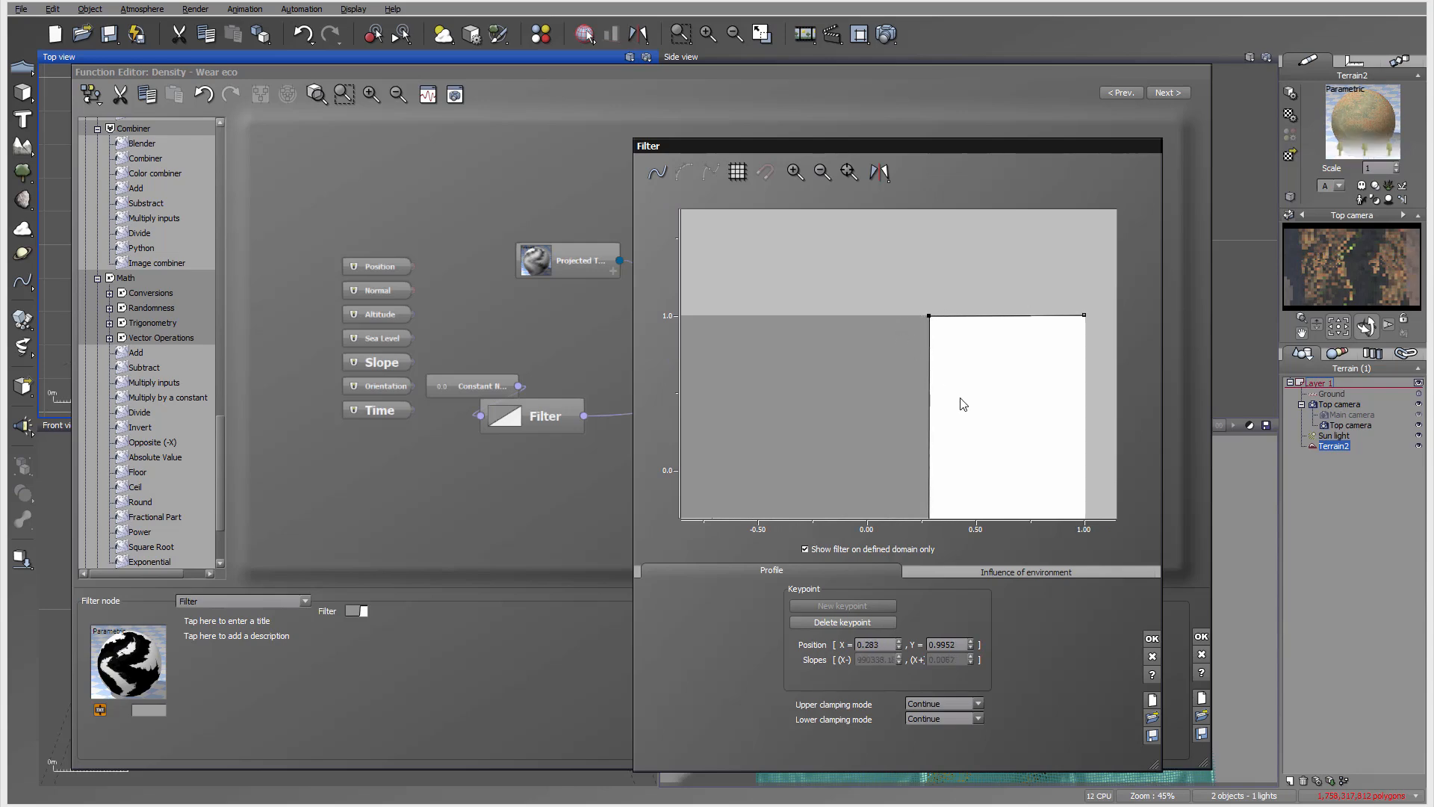
click(1152, 638)
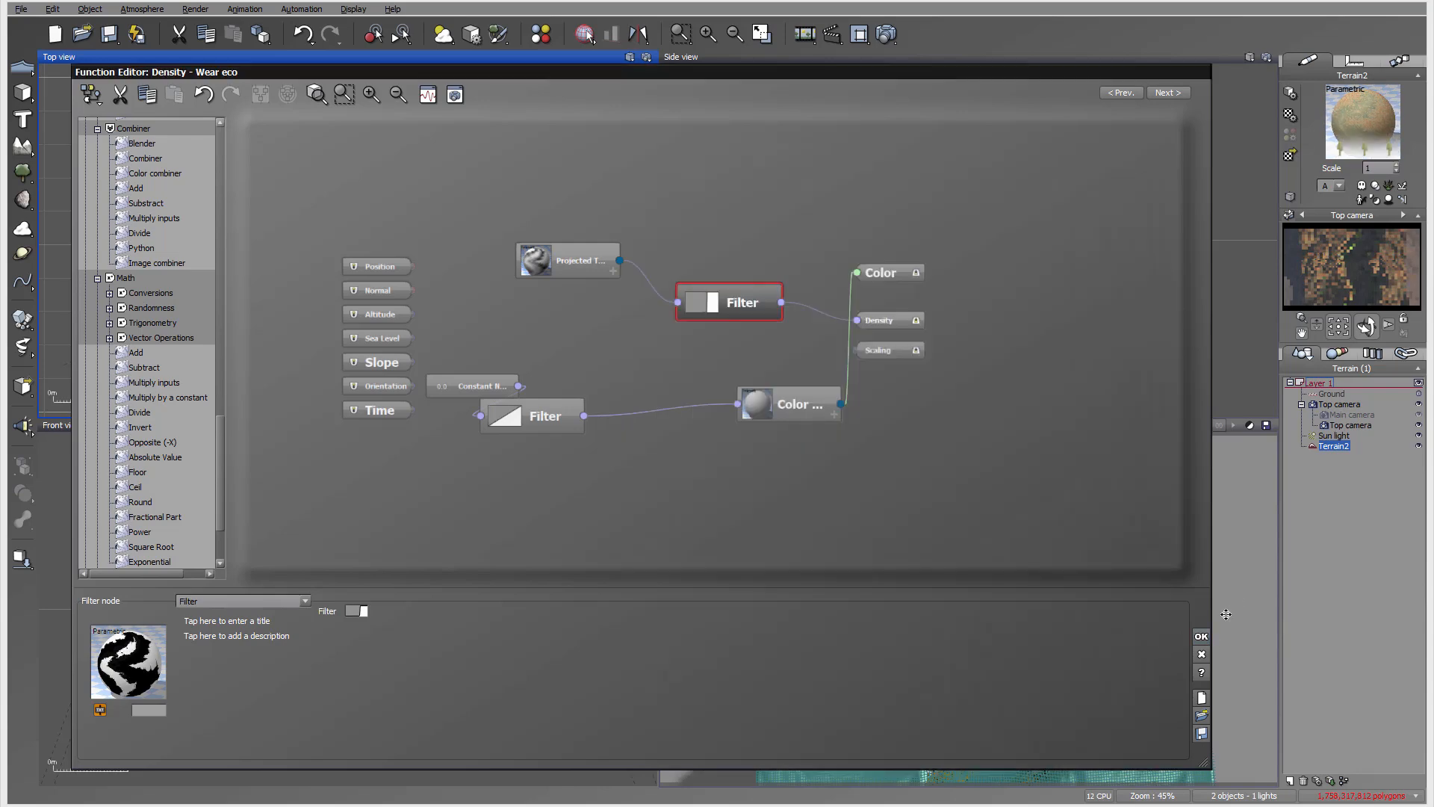
click(1201, 636)
click(285, 284)
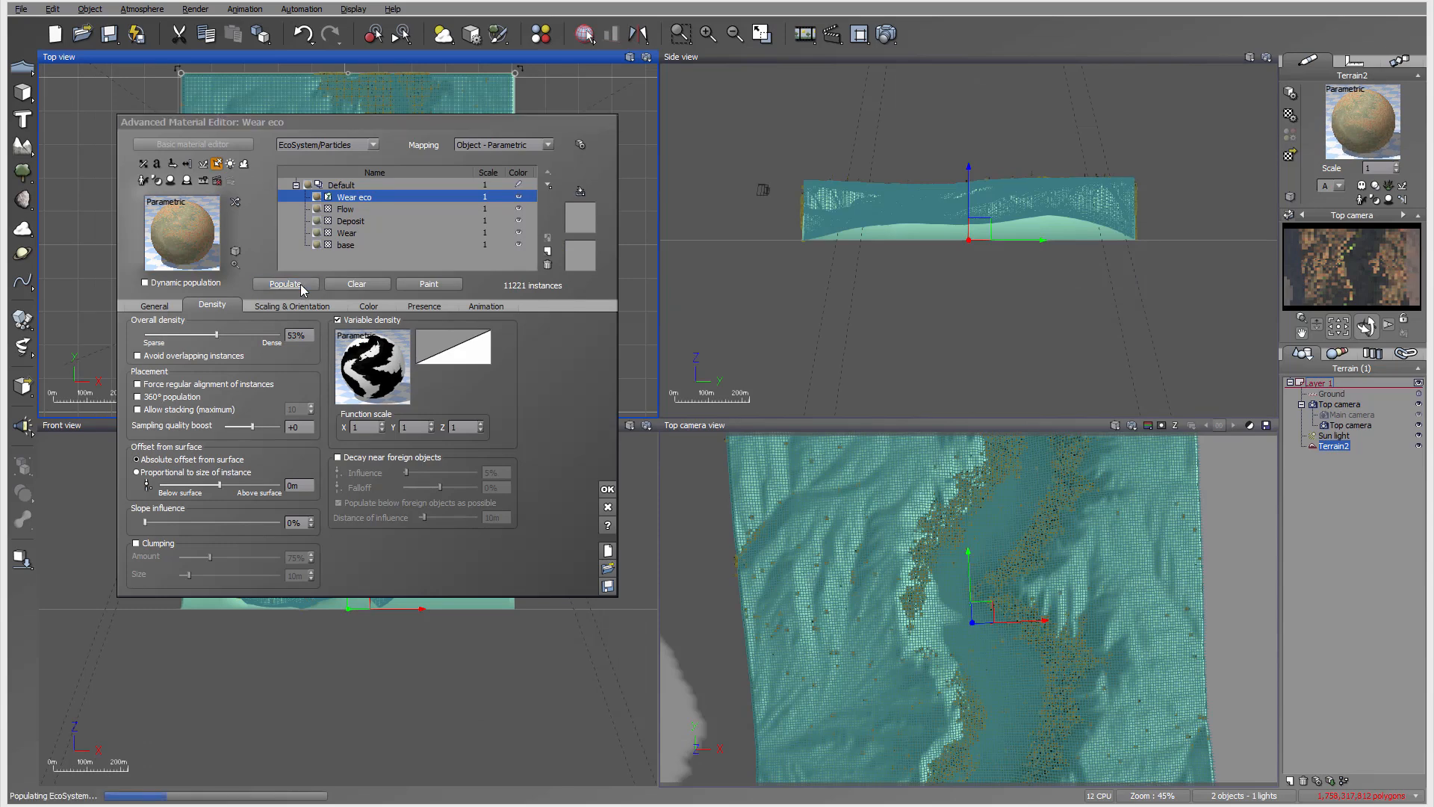
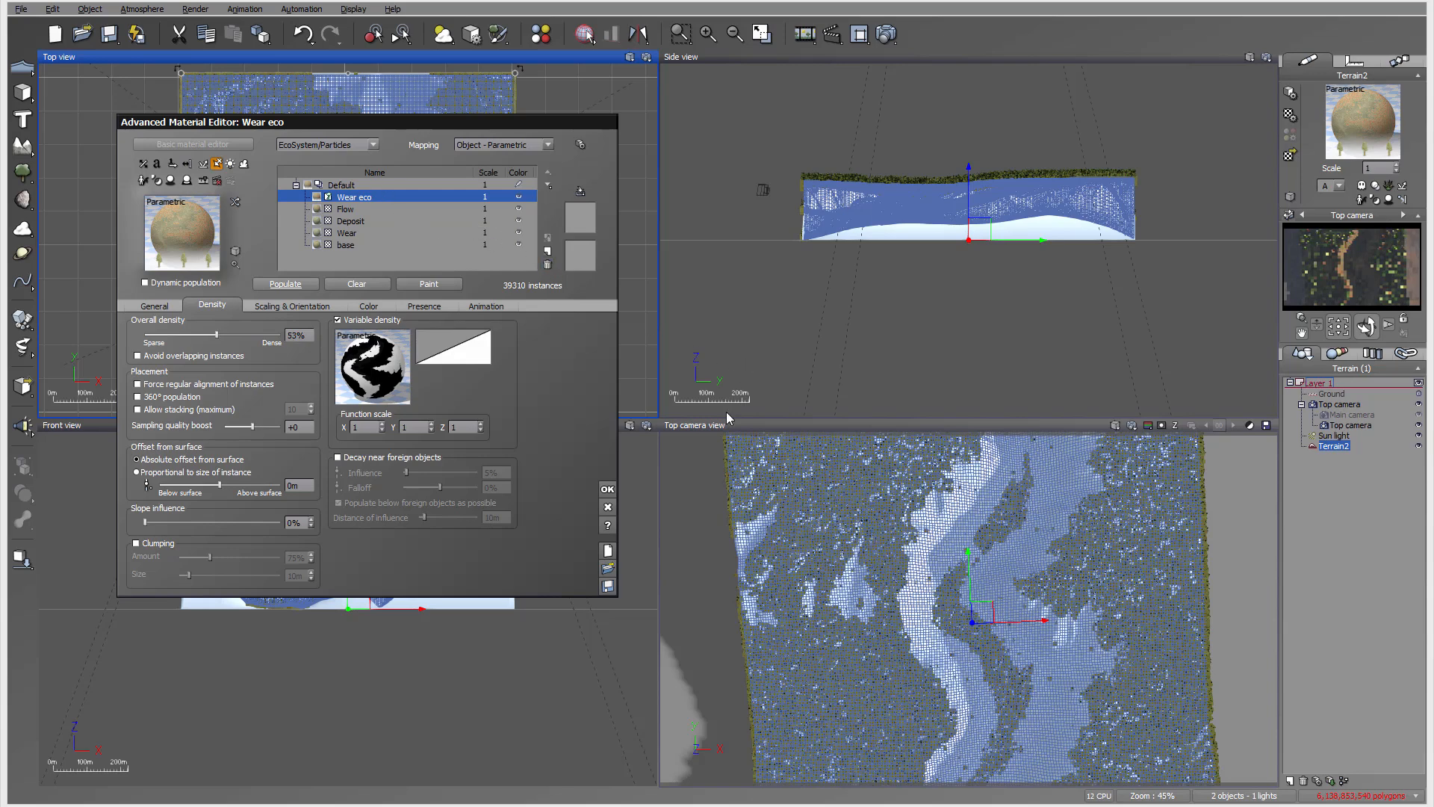
Step: Limit the Wear eco layer's altitude range to a maximum of -0.2 and repopulate it
click(427, 305)
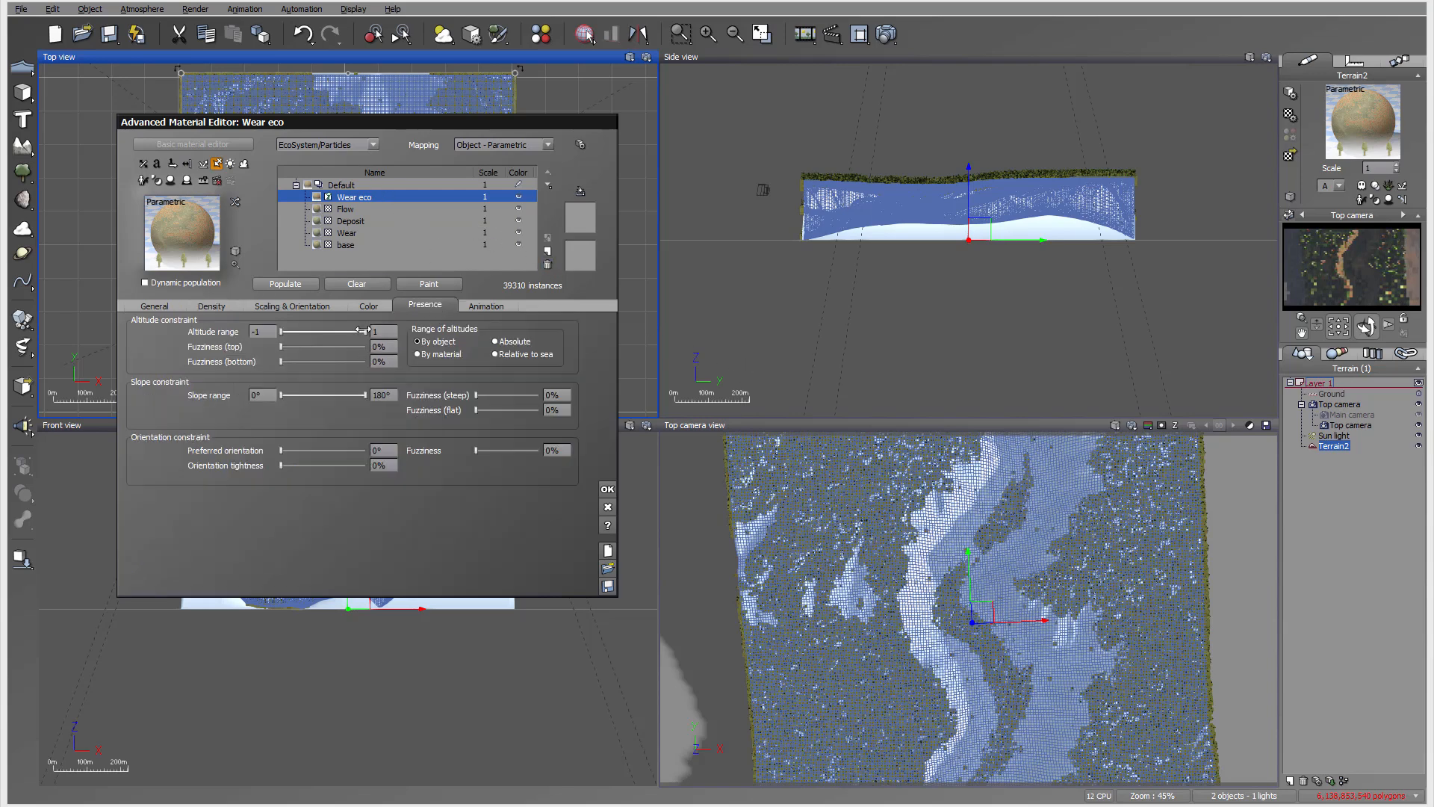
drag(353, 329, 314, 330)
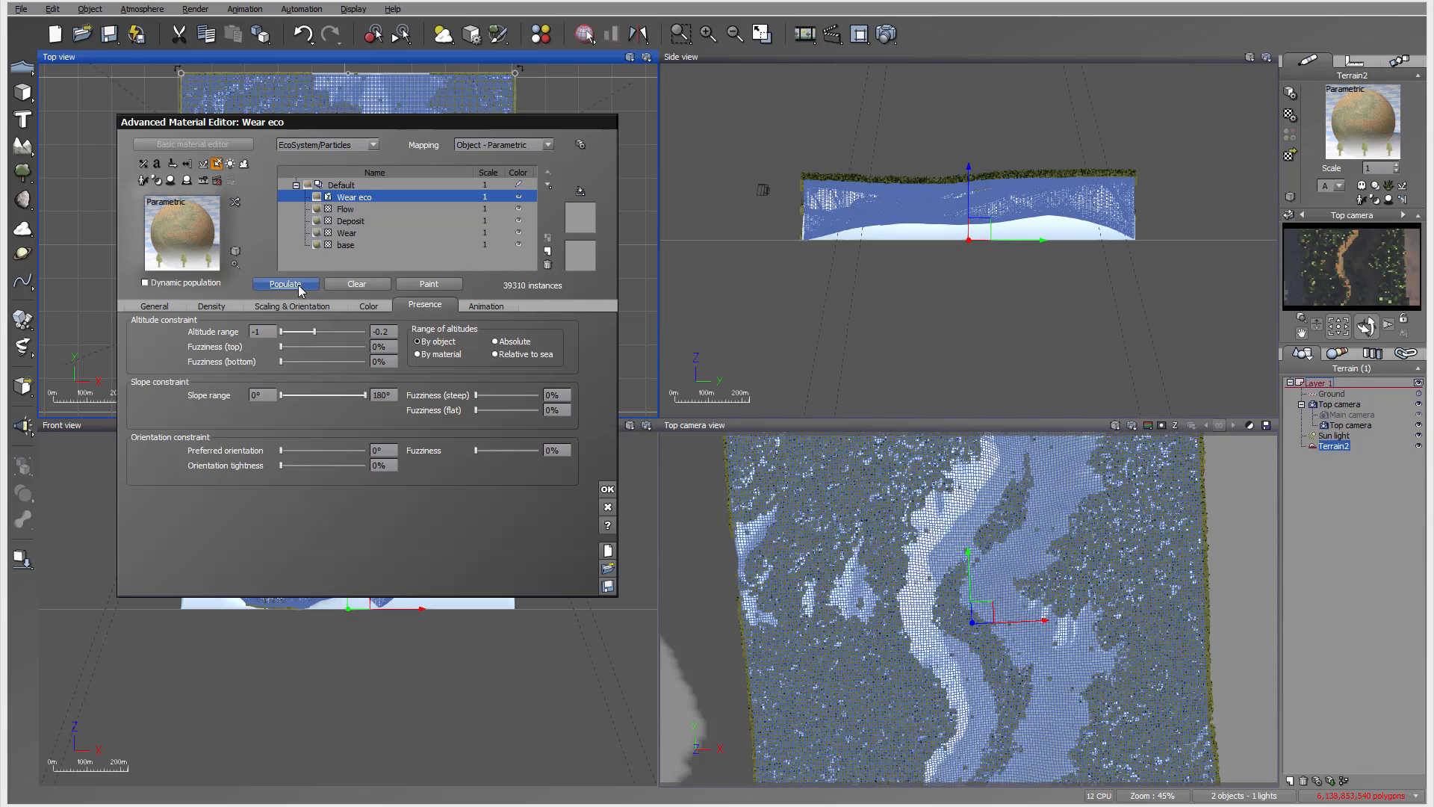
click(298, 285)
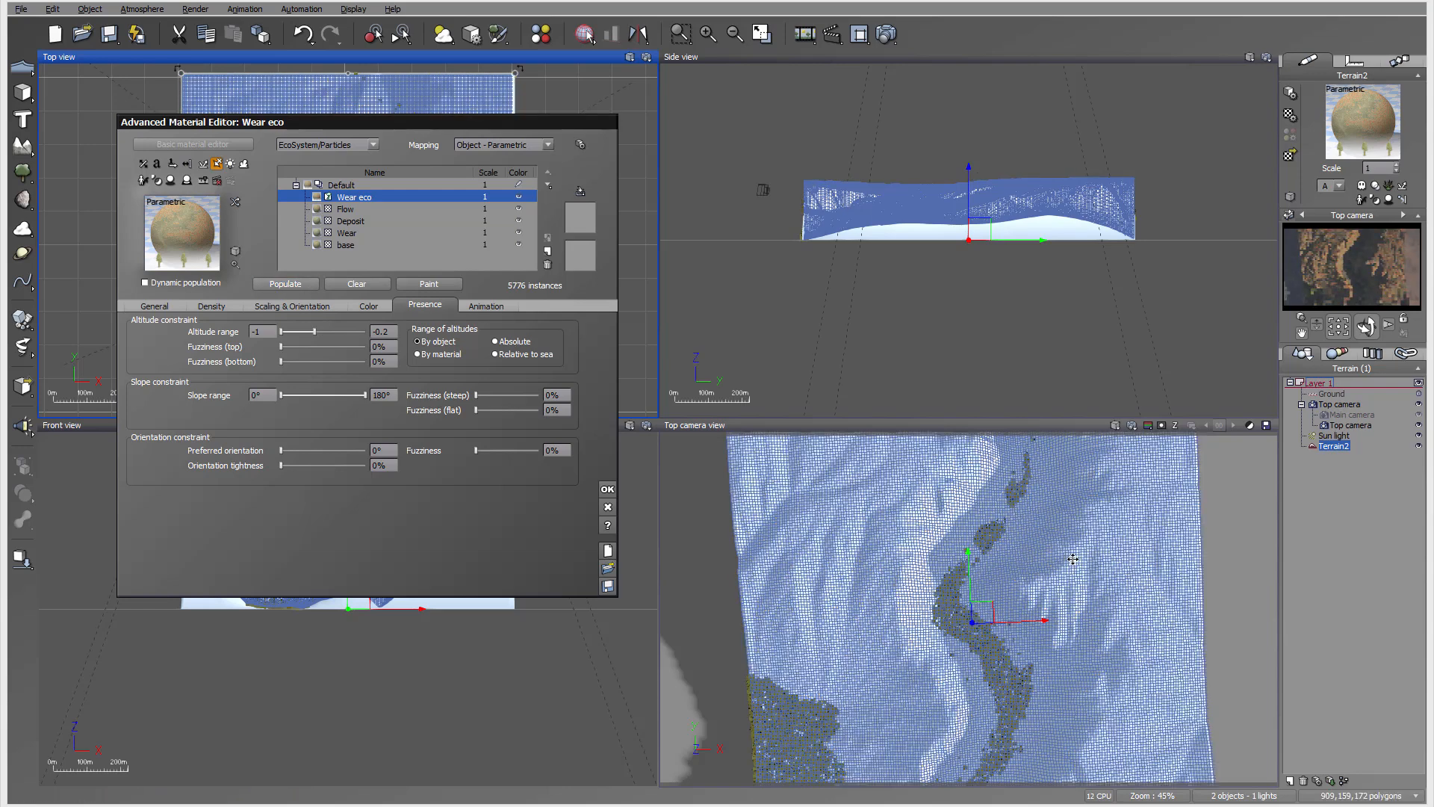
right_drag(1090, 547, 1087, 513)
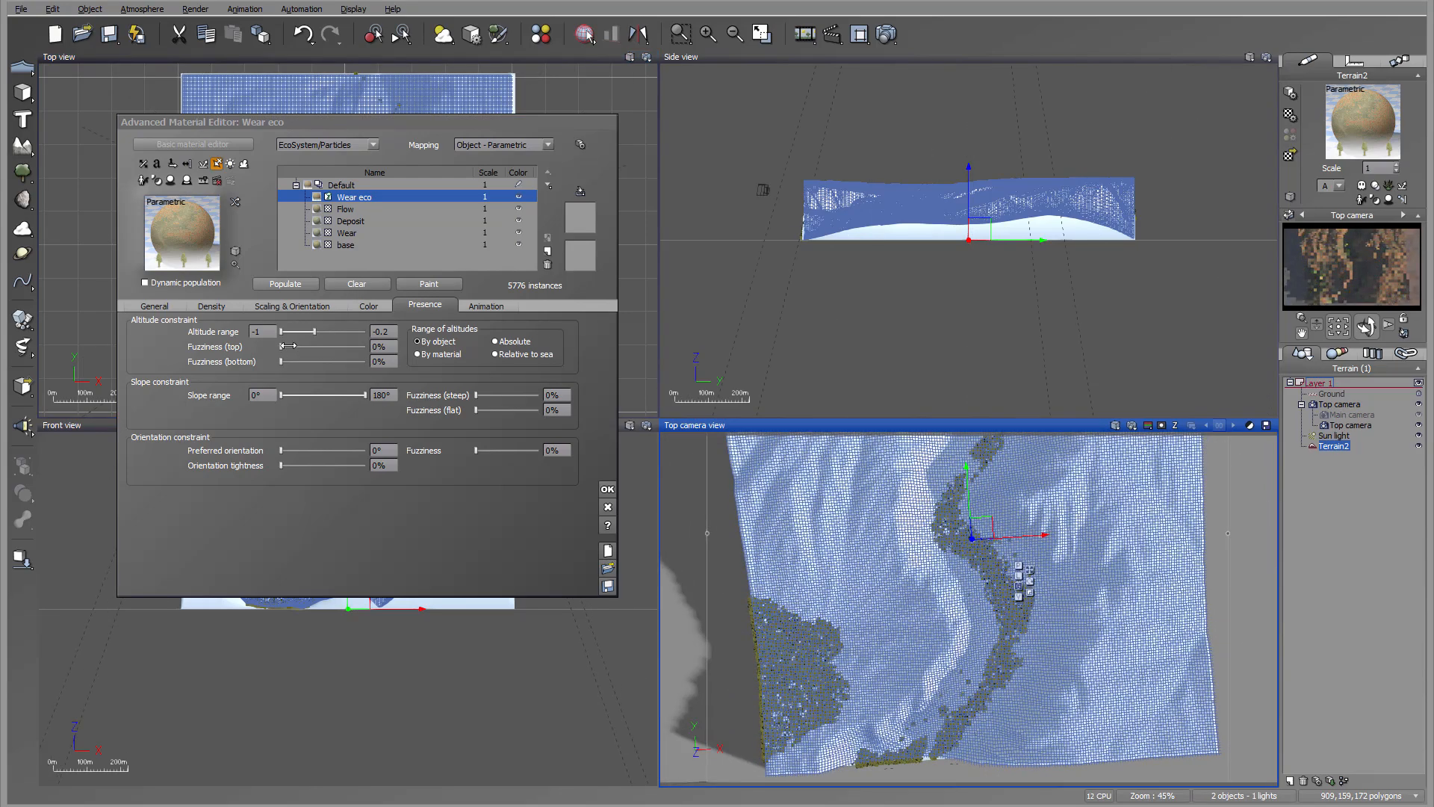
drag(281, 345, 318, 331)
click(212, 307)
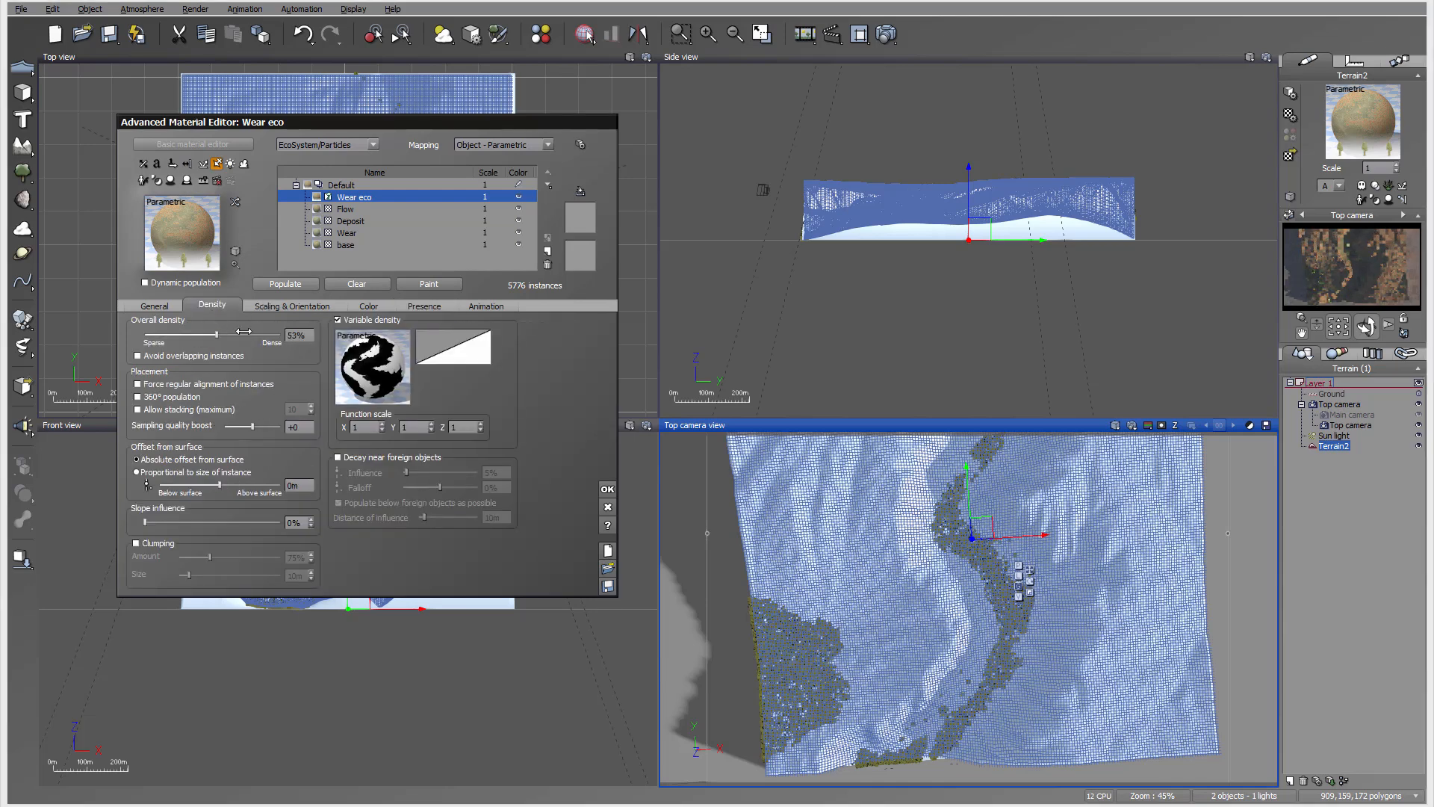
drag(203, 333, 202, 333)
Step: Add the Red Spruce from the Trees collection to the Wear eco layer's EcoSystem population
click(167, 306)
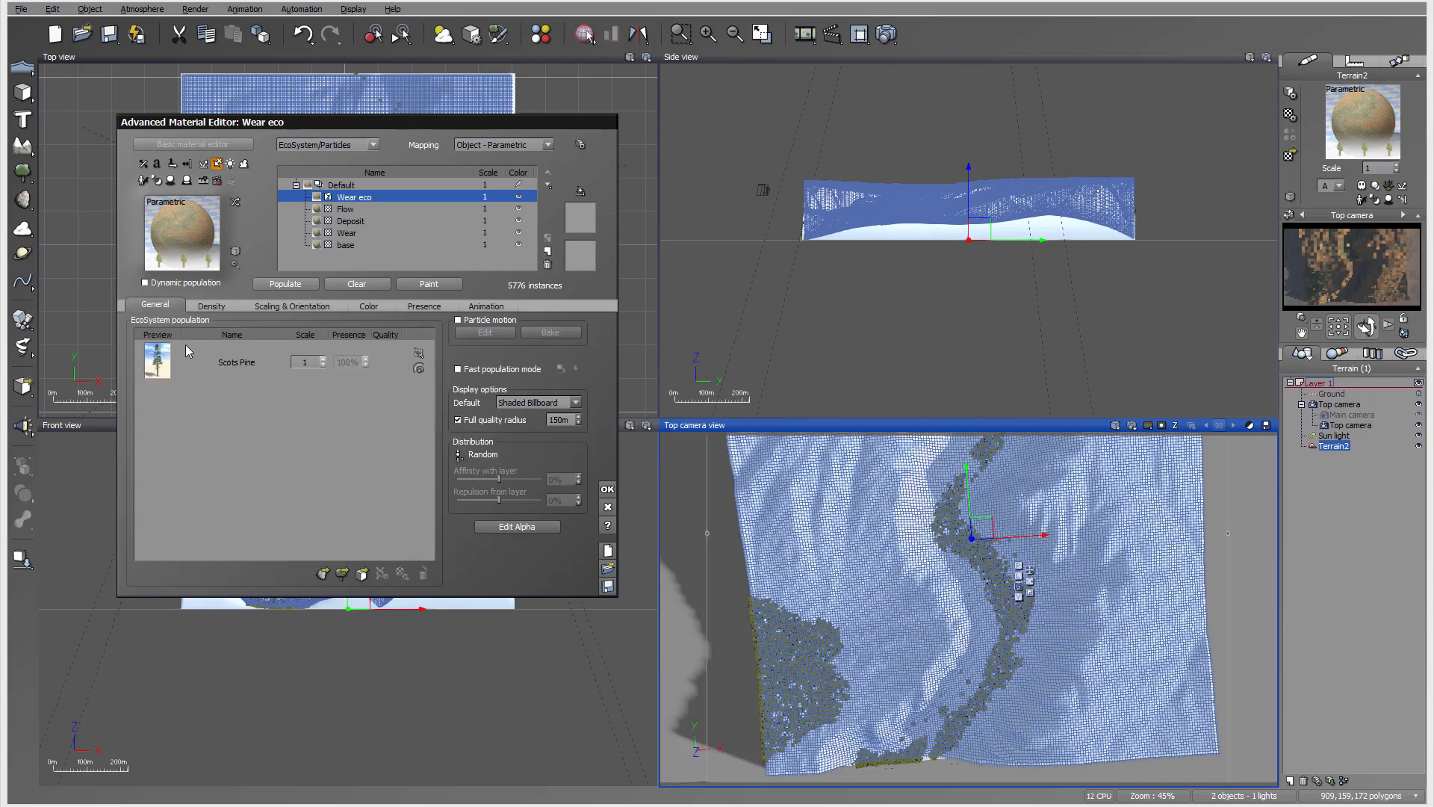
click(341, 573)
click(1164, 699)
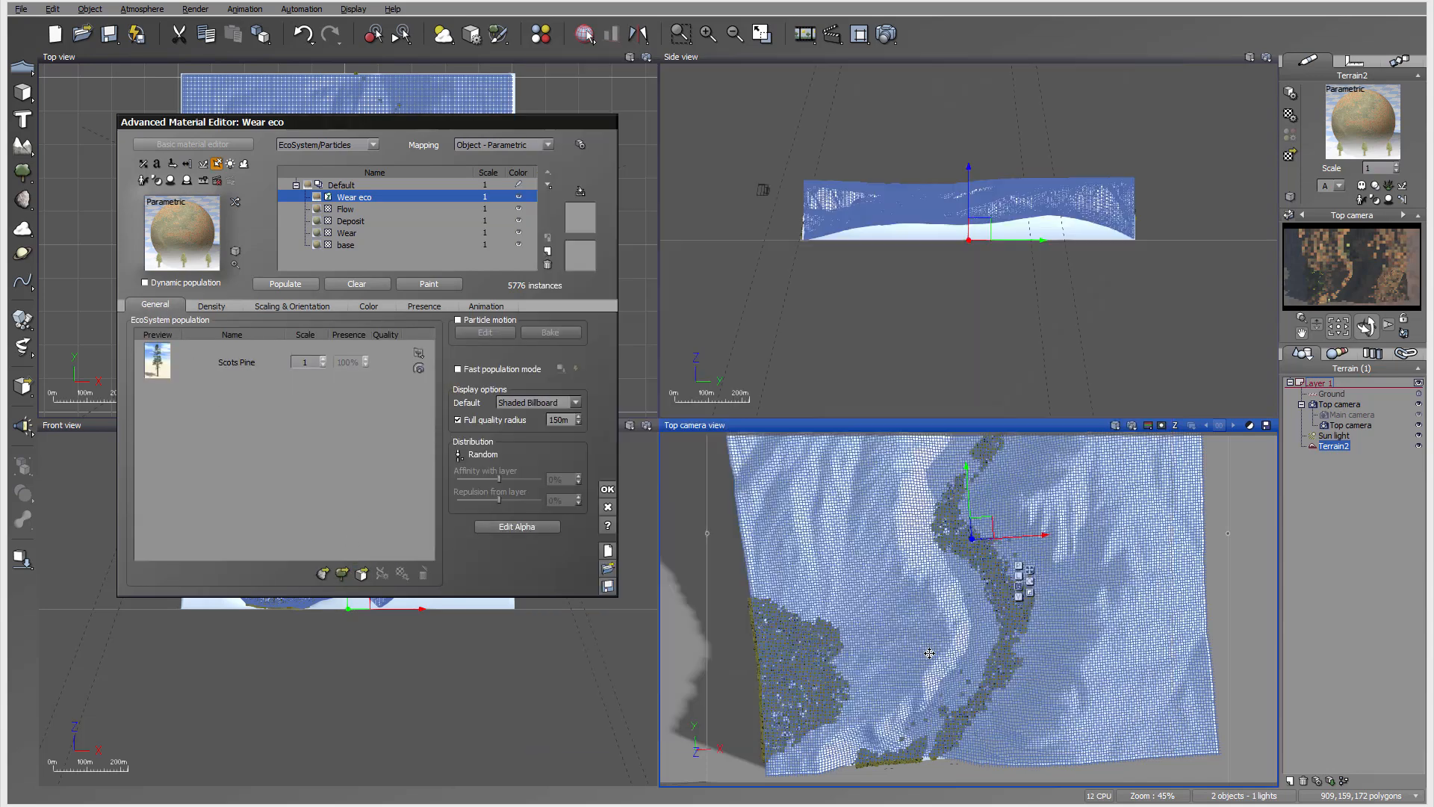
click(343, 574)
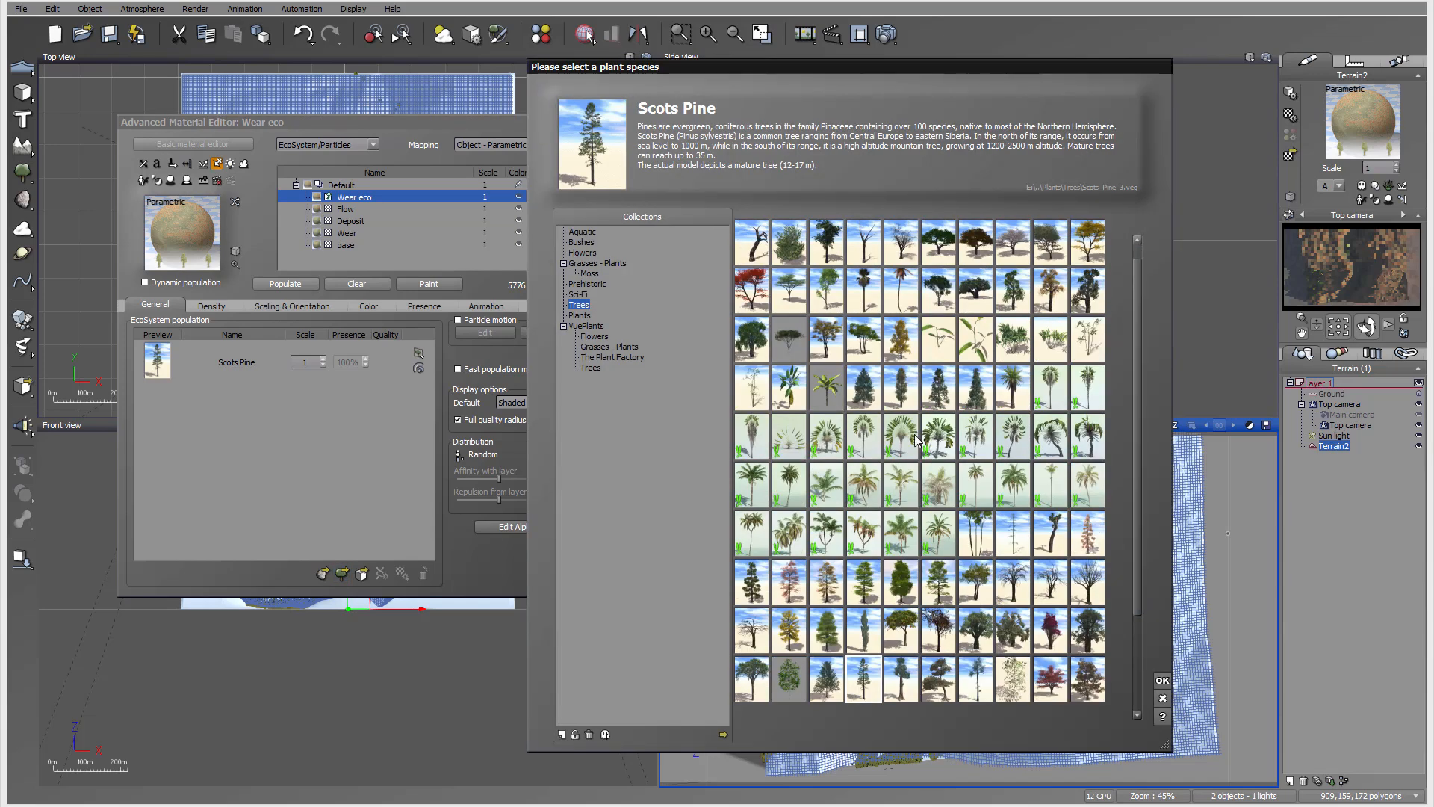
drag(826, 679, 317, 474)
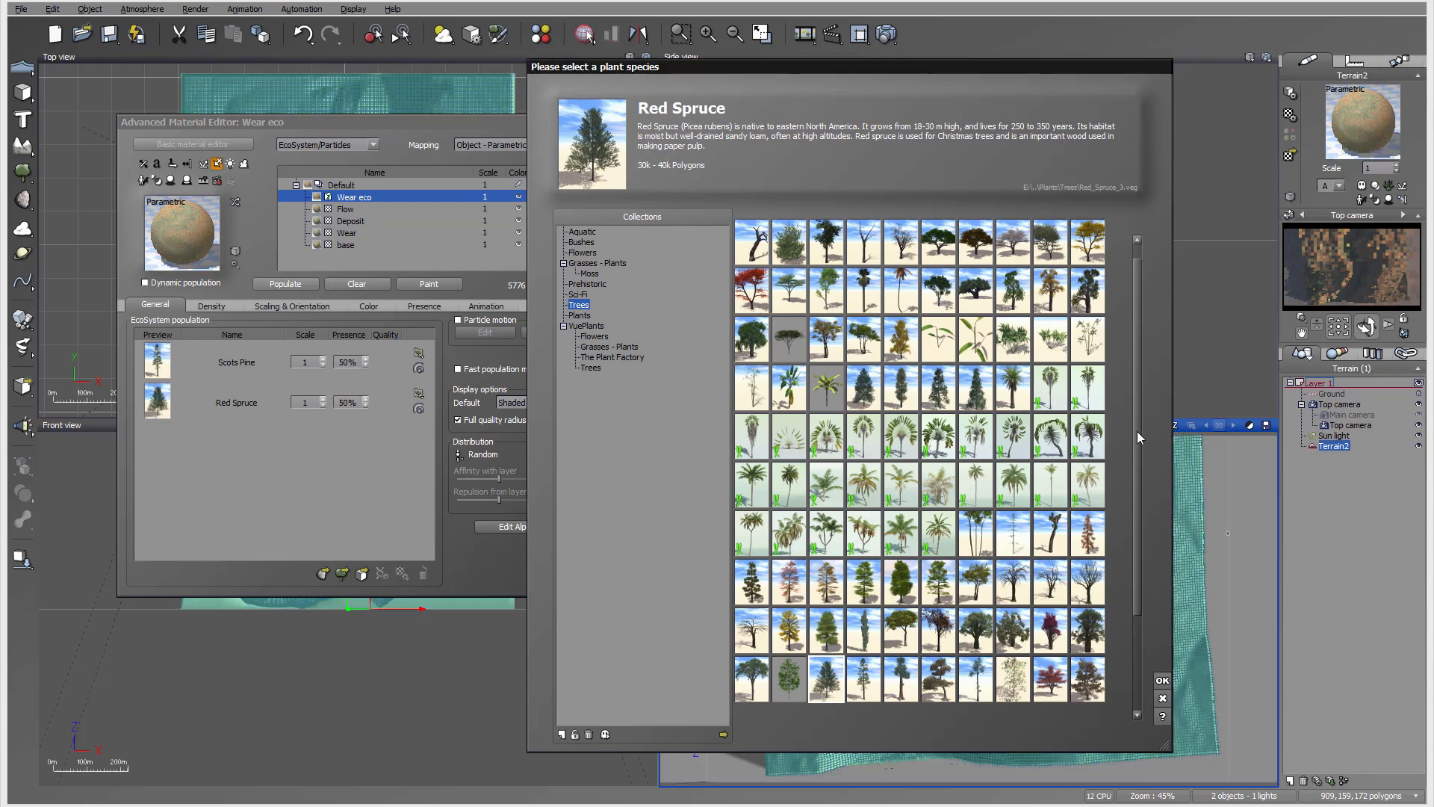
Step: Add the Alder - Late Spring tree to the EcoSystem population, then repopulate the Wear eco layer and accept the material
drag(1137, 441, 1137, 501)
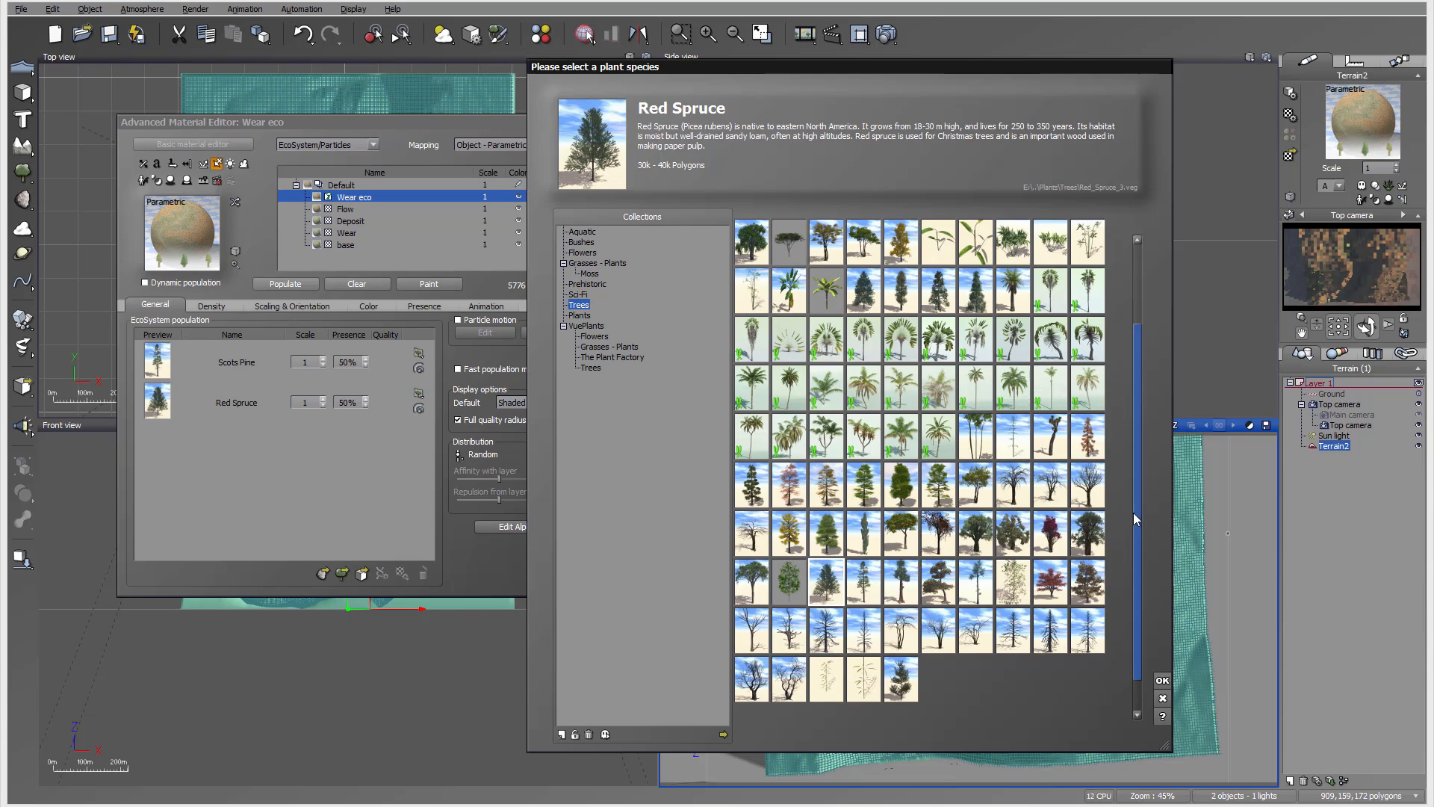
drag(1132, 513, 1144, 455)
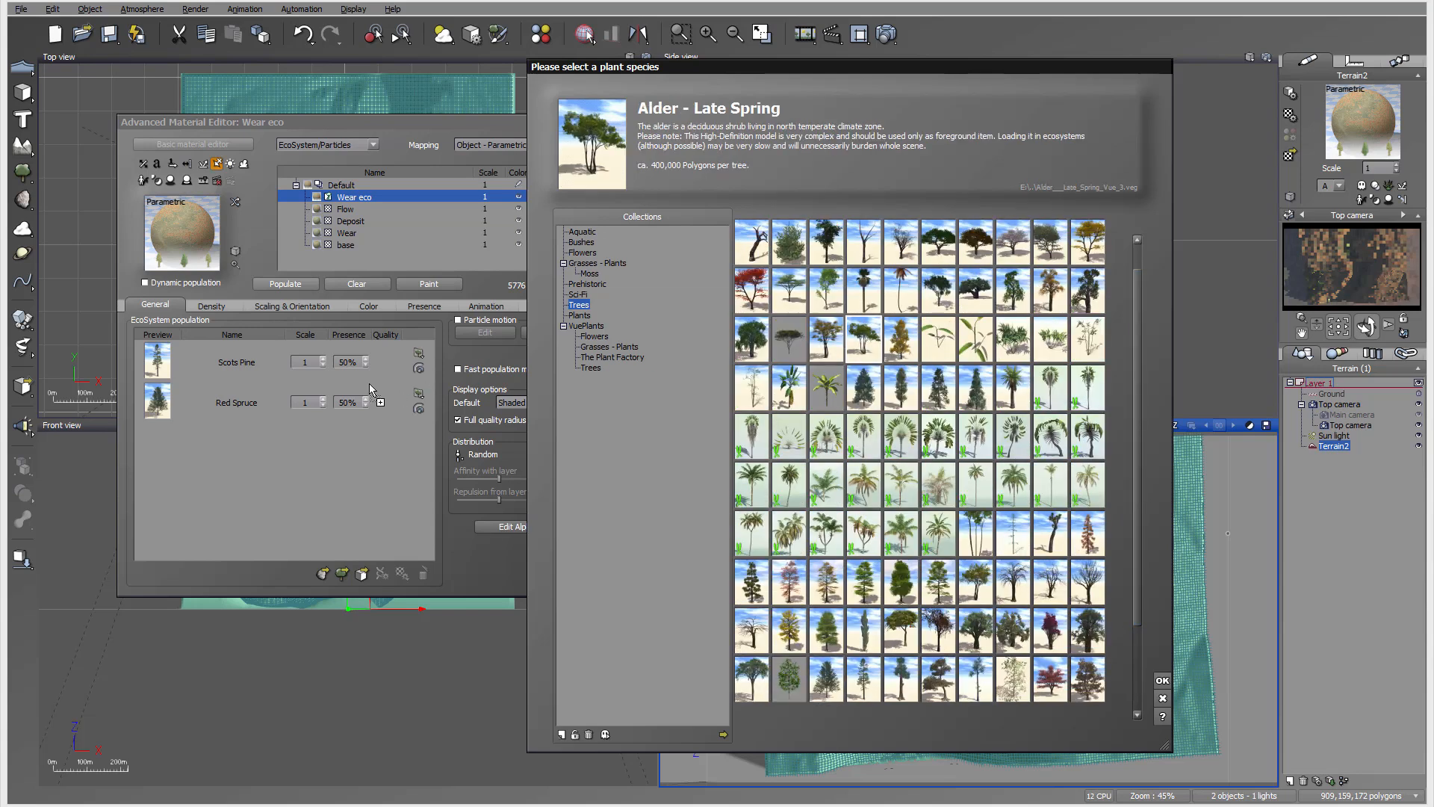
drag(369, 384, 369, 385)
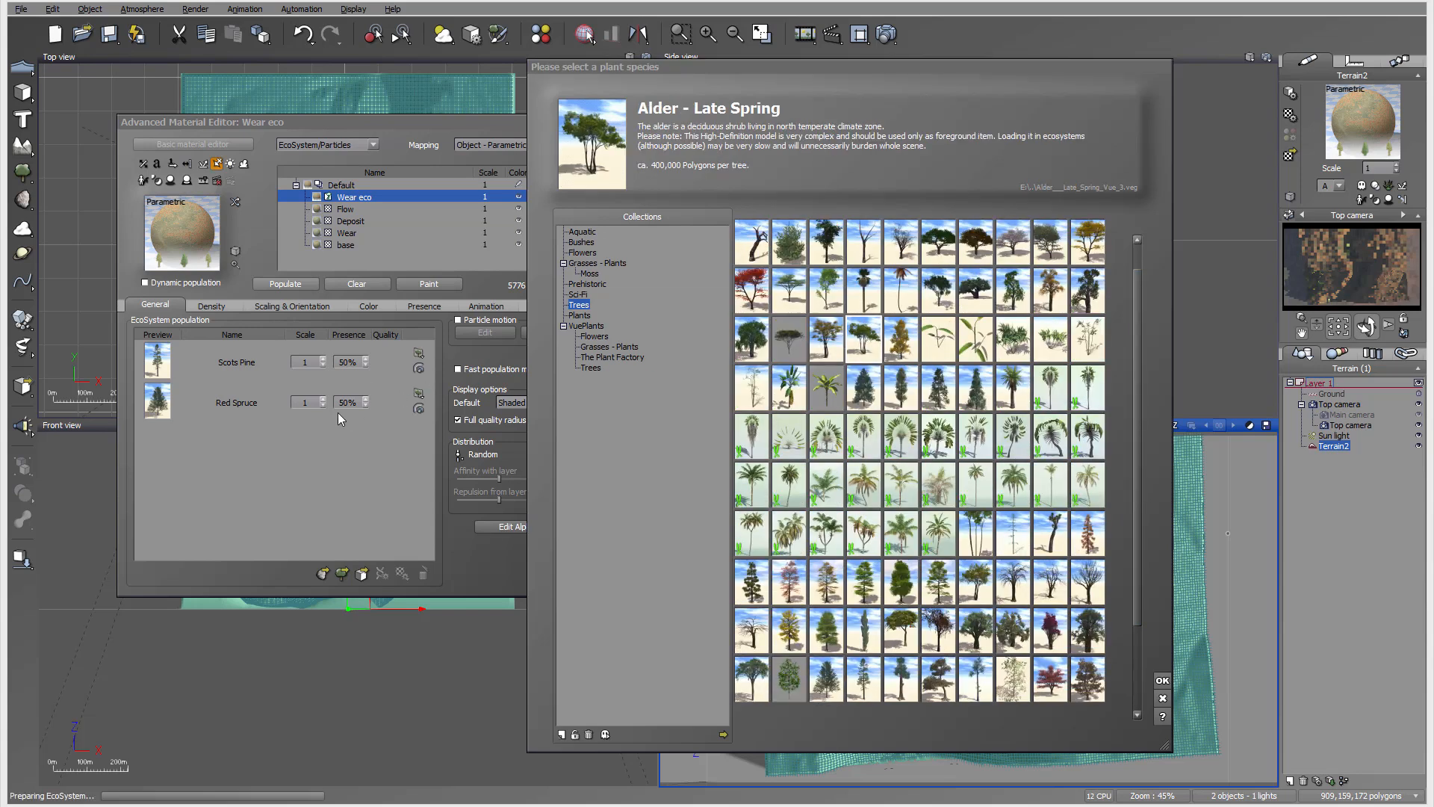
click(1163, 679)
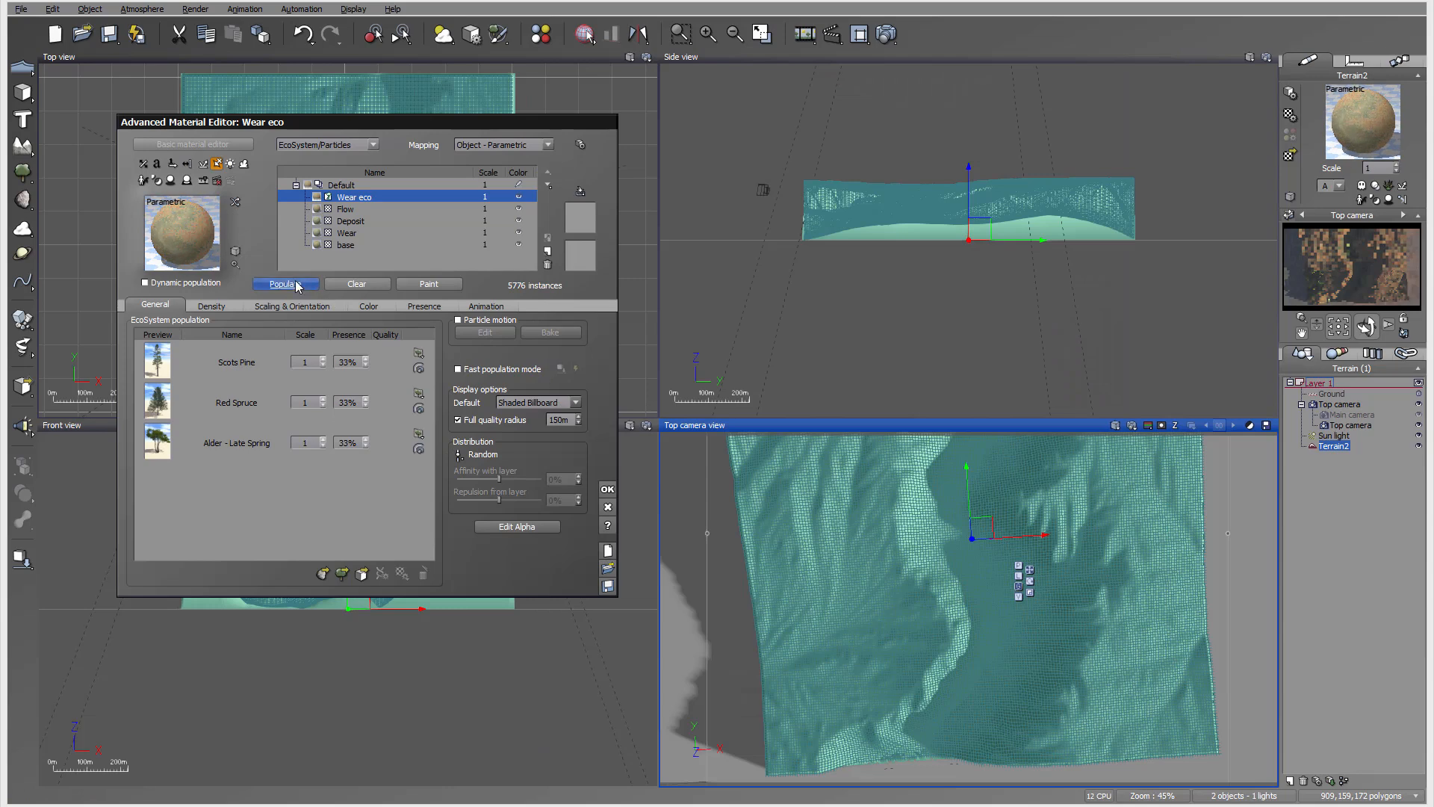
click(298, 286)
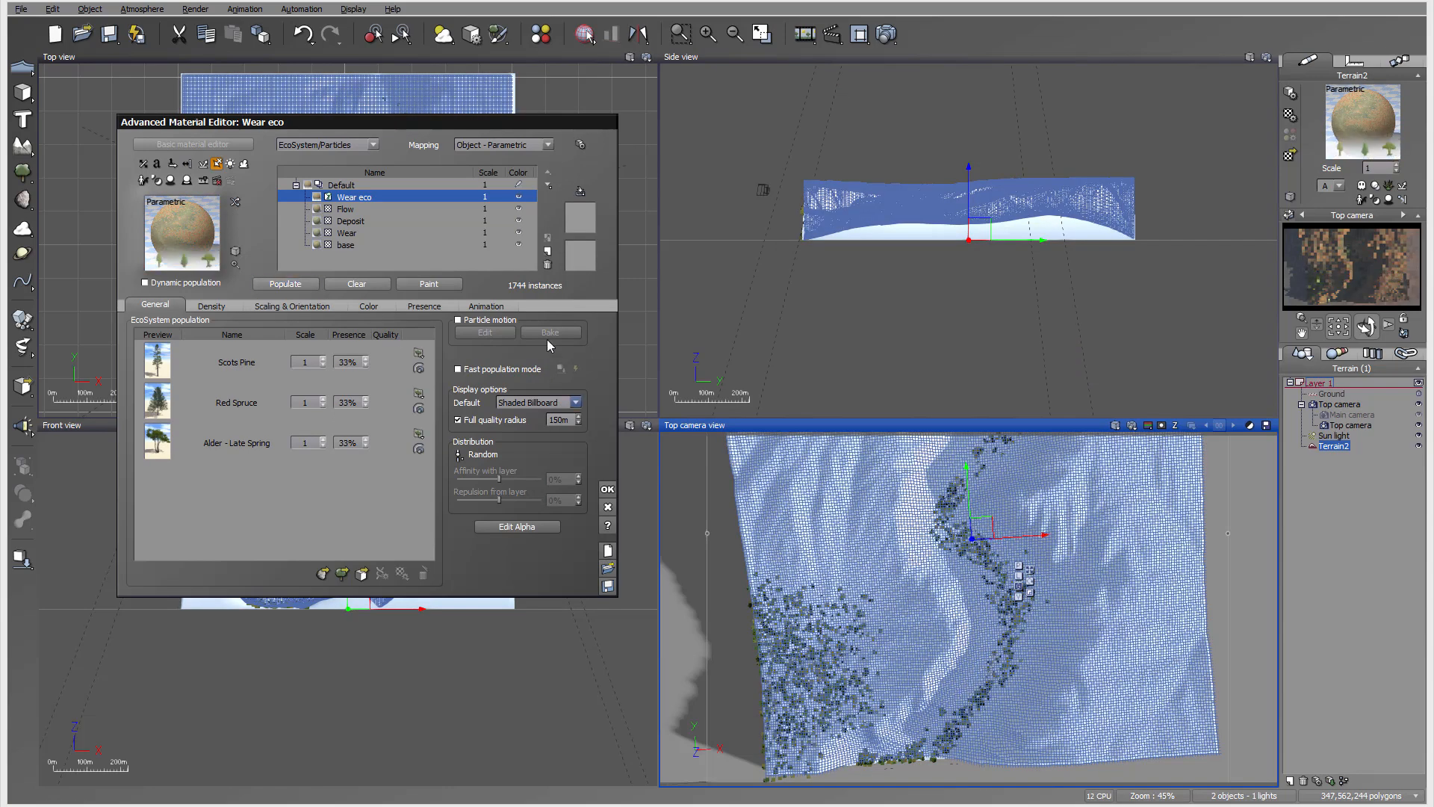
click(608, 490)
Step: Switch to the Main camera and render the canyon scene, dismissing the gamma correction notice
click(1352, 414)
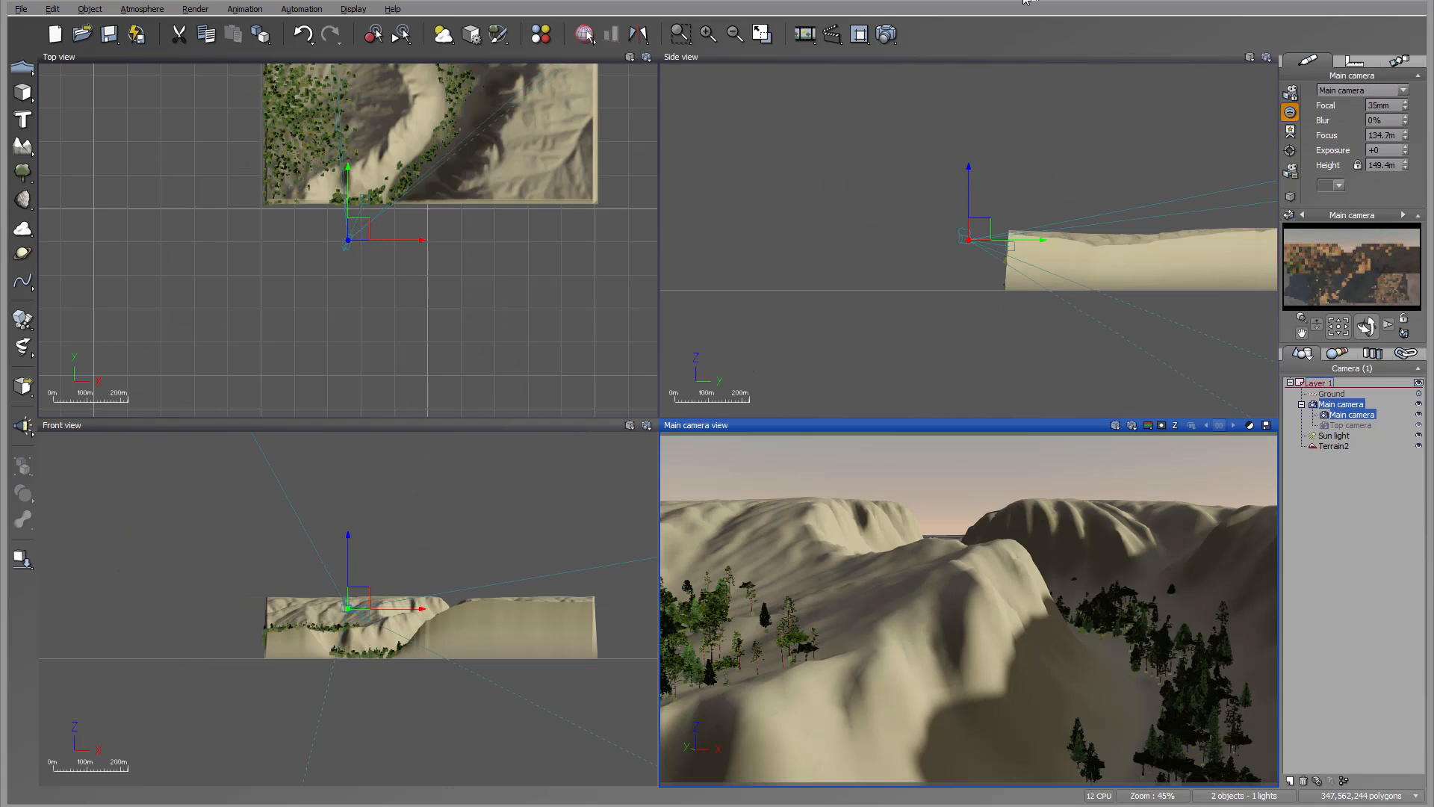
click(887, 35)
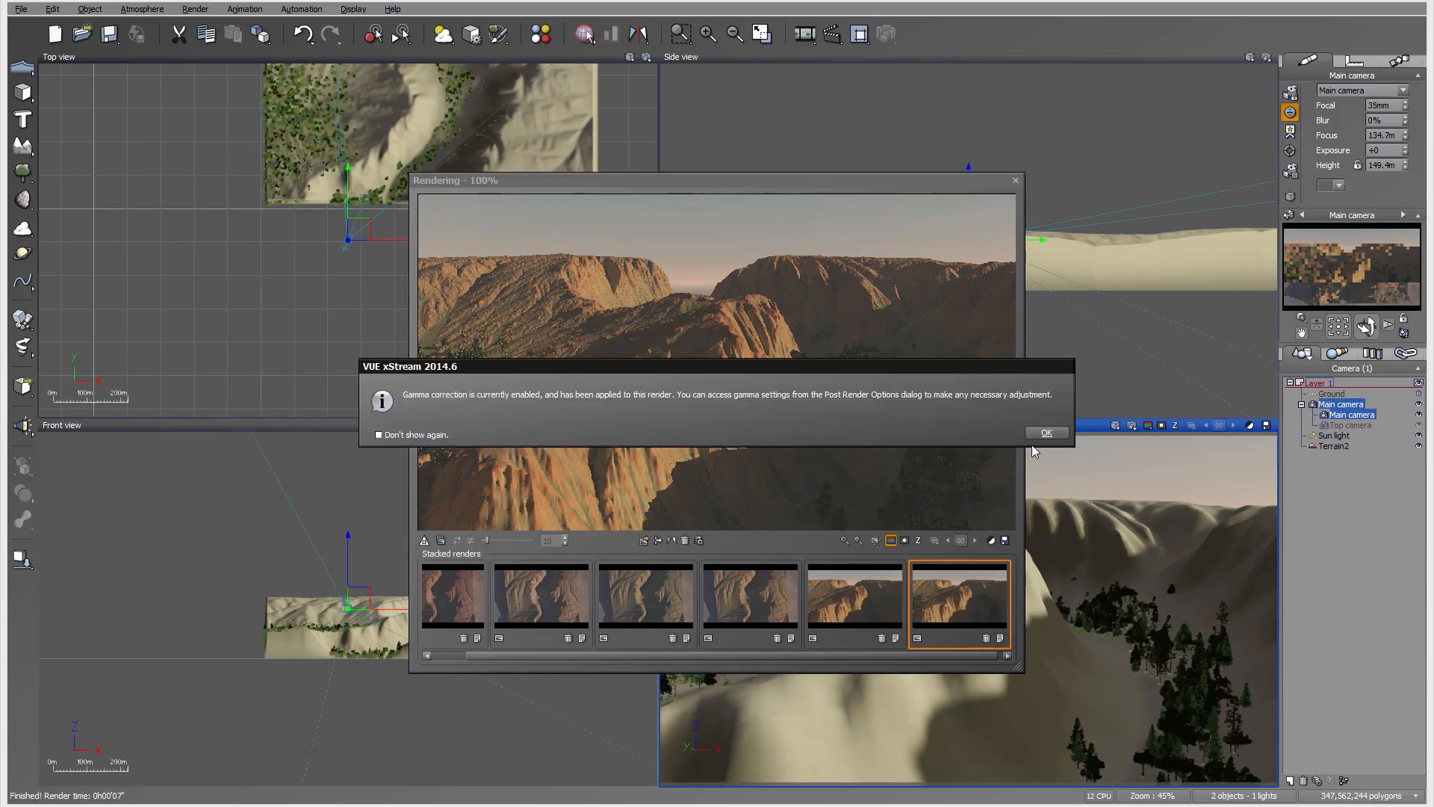
click(1047, 433)
click(1216, 528)
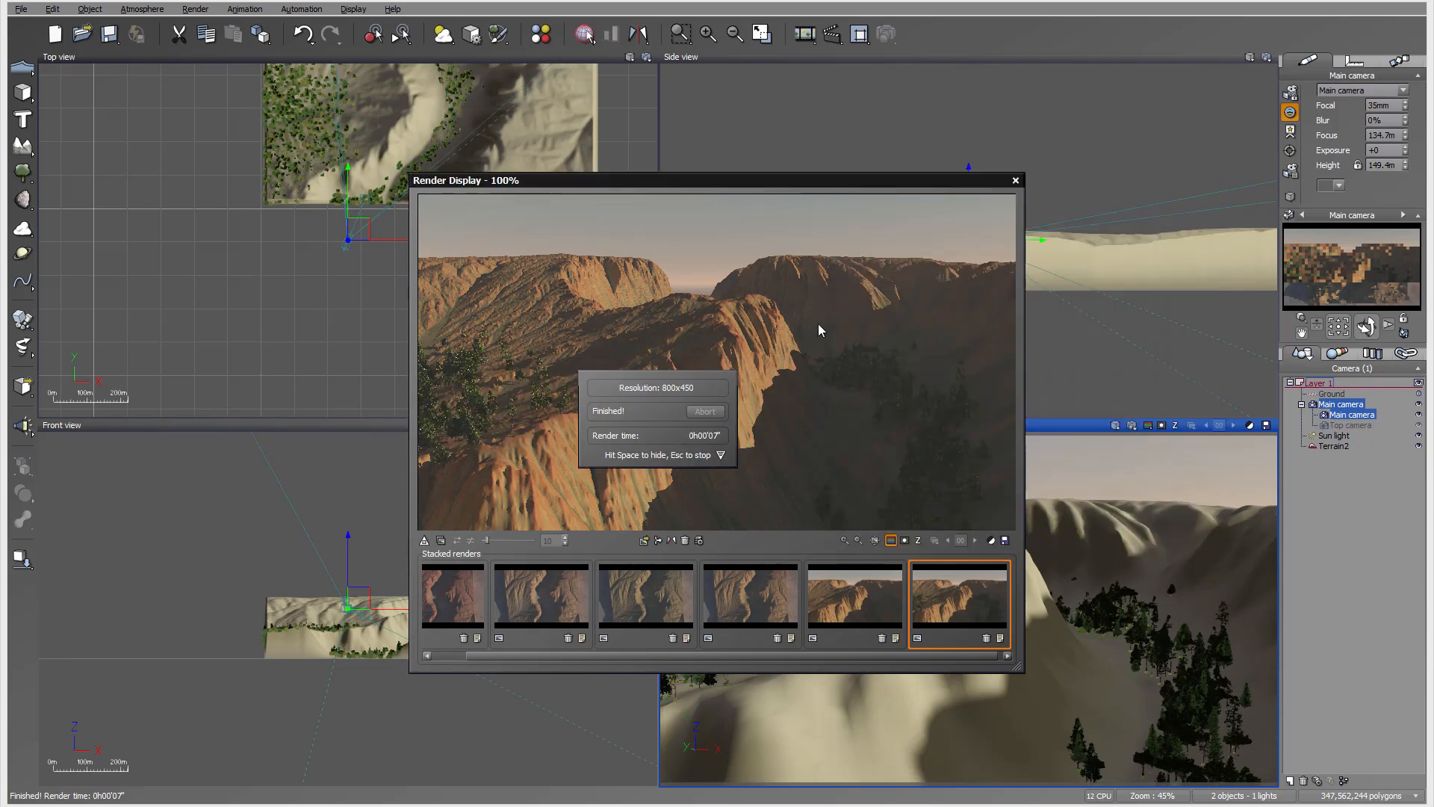